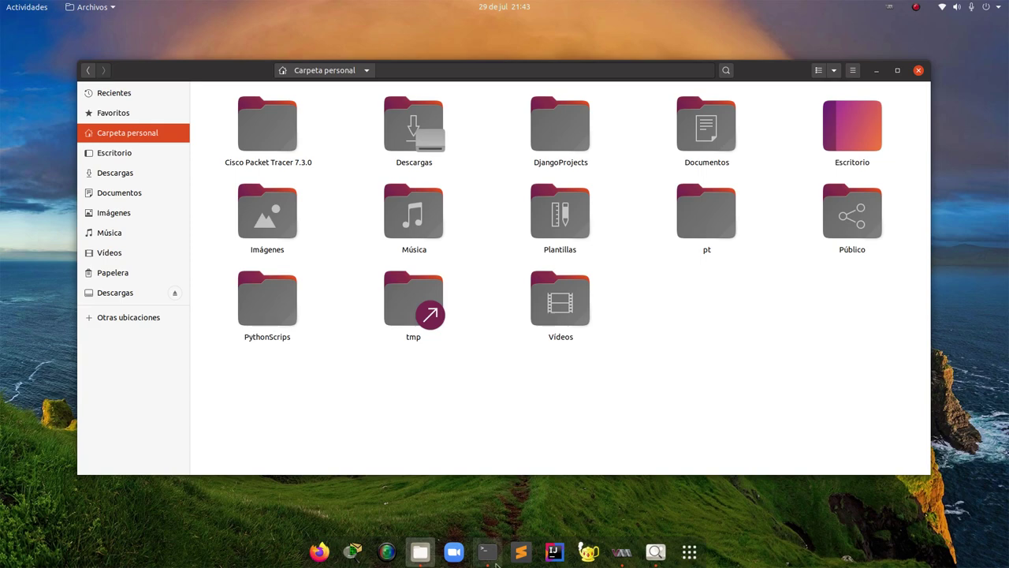
# Bring the terminal forward, centre it, and clear the old xrandr output
pyautogui.click(487, 552)
pyautogui.moveTo(379, 46); pyautogui.dragTo(591, 100)
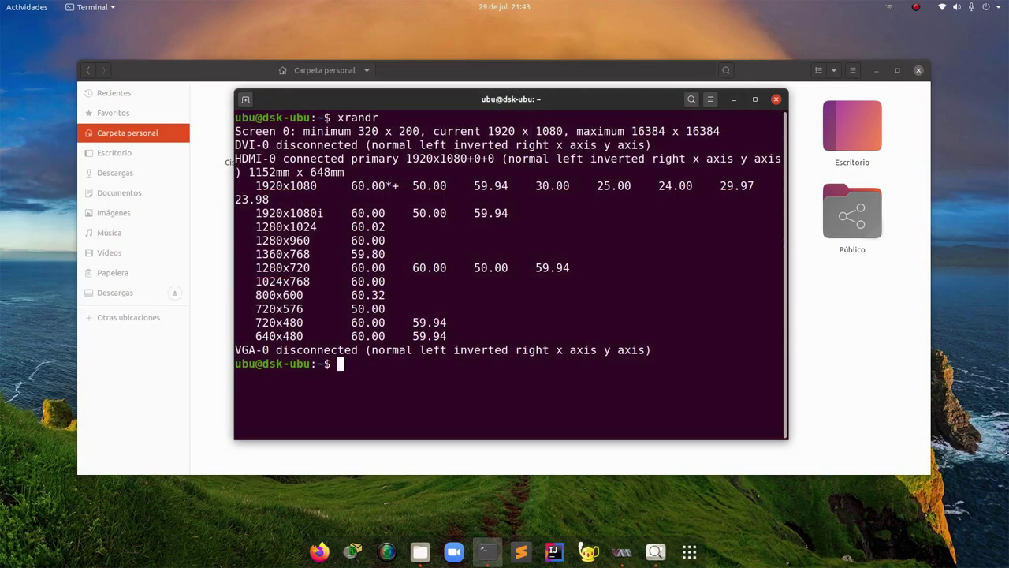
pyautogui.hotkey('ctrl', 'l')
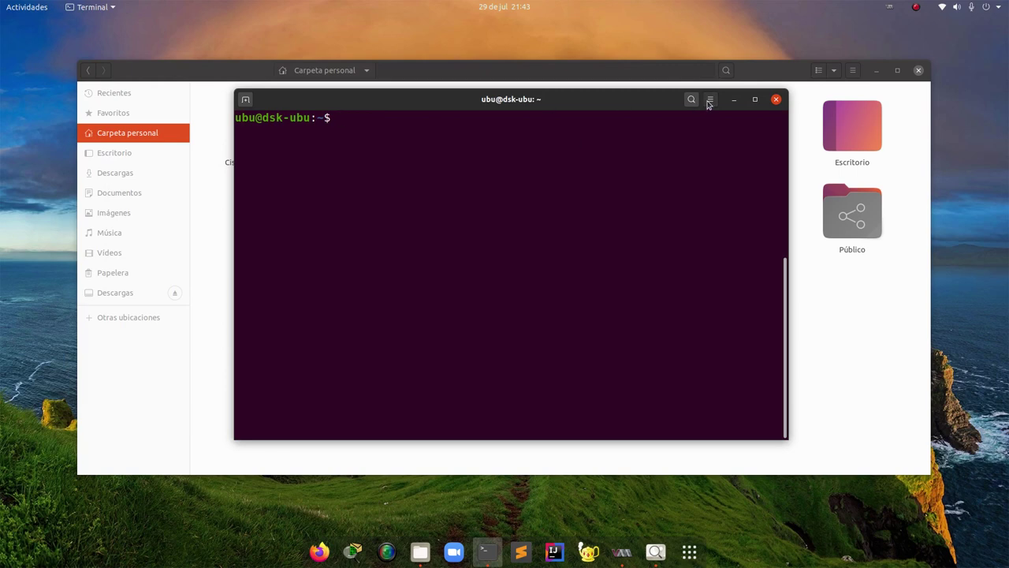
# Zoom the terminal text in four times and shift the window up and left
pyautogui.click(710, 99)
pyautogui.click(745, 132)
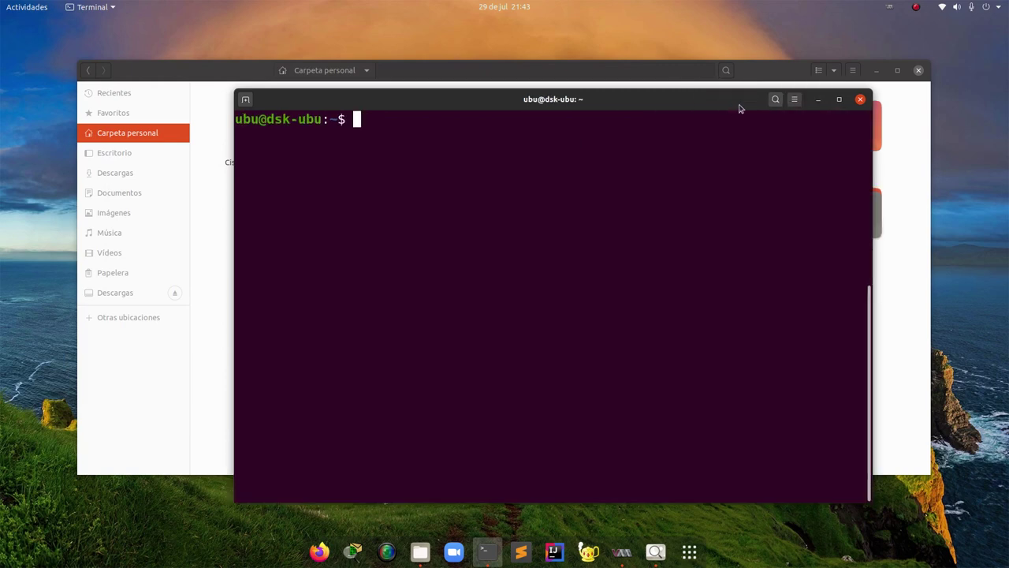
pyautogui.click(794, 99)
pyautogui.click(829, 131)
pyautogui.moveTo(678, 90); pyautogui.dragTo(569, 66)
# Run lsblk, highlight sda2 and its / mount point, then raise the Files window
pyautogui.write('lsb')
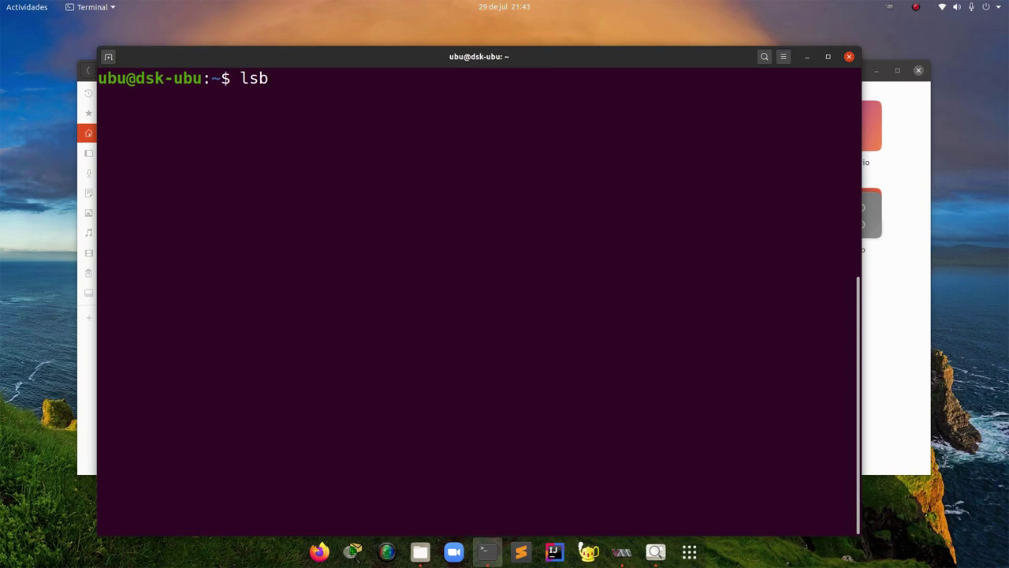
pyautogui.write('lk')
pyautogui.press('Return')
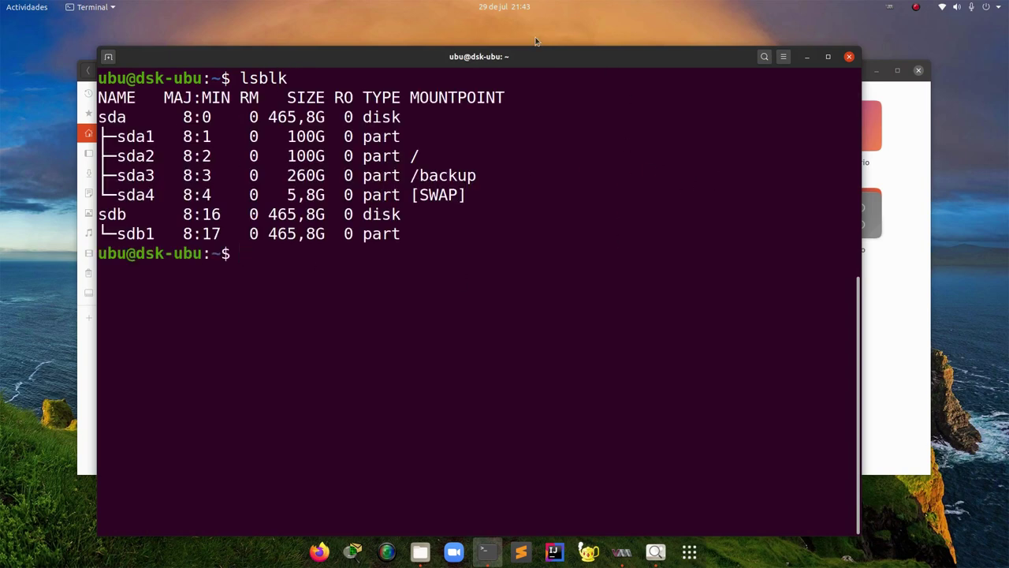
pyautogui.moveTo(116, 156); pyautogui.dragTo(152, 156)
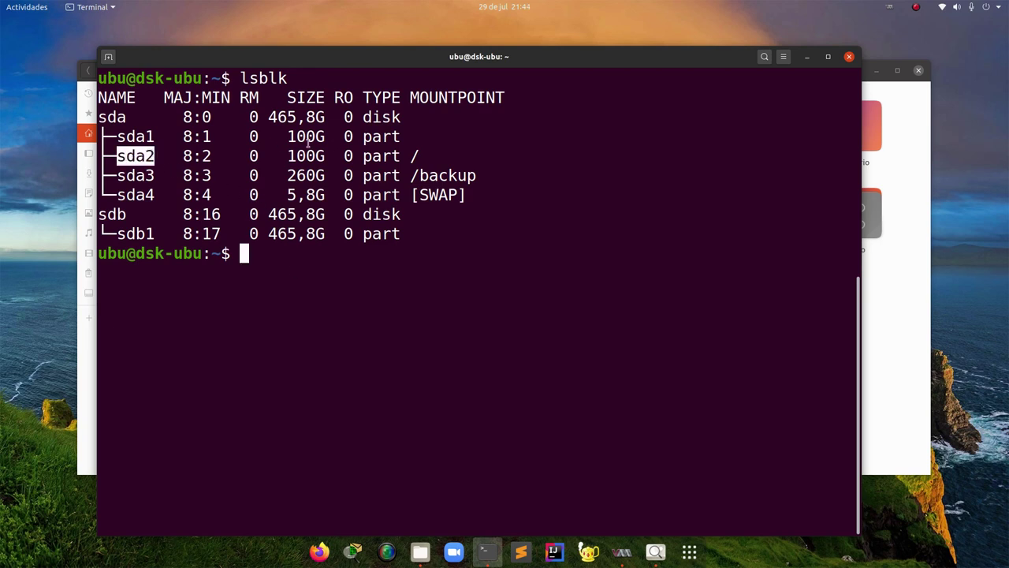
pyautogui.moveTo(409, 156); pyautogui.dragTo(433, 155)
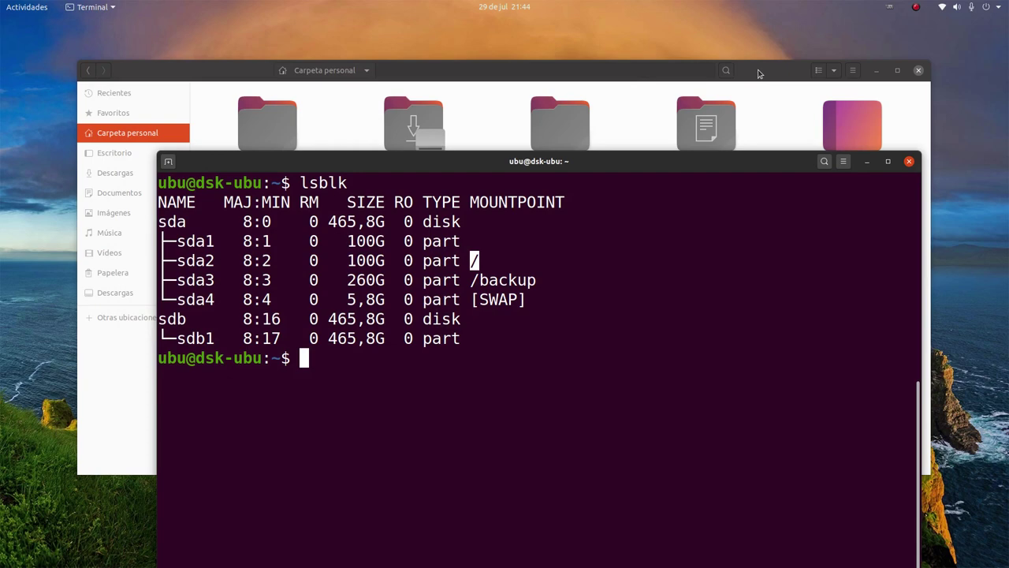
pyautogui.click(751, 78)
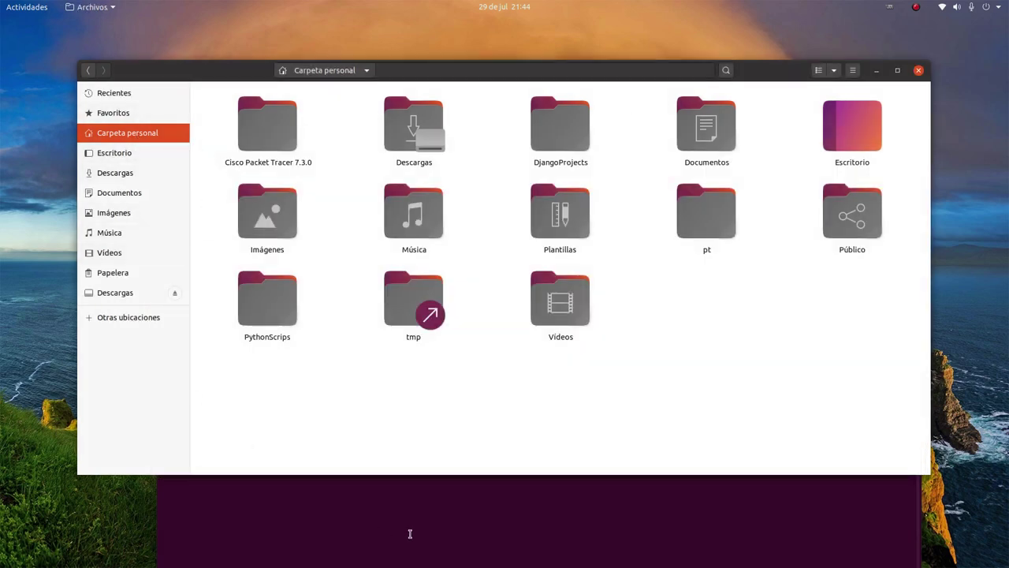
# Raise the terminal and highlight sda1, sda3 and sda3's /backup mount point
pyautogui.click(410, 535)
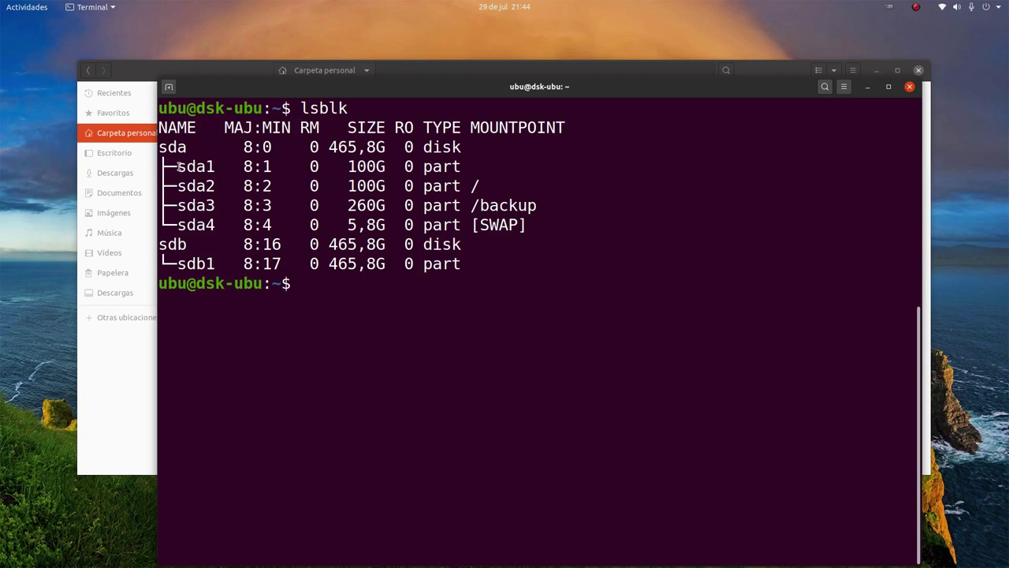
pyautogui.moveTo(179, 167); pyautogui.dragTo(215, 166)
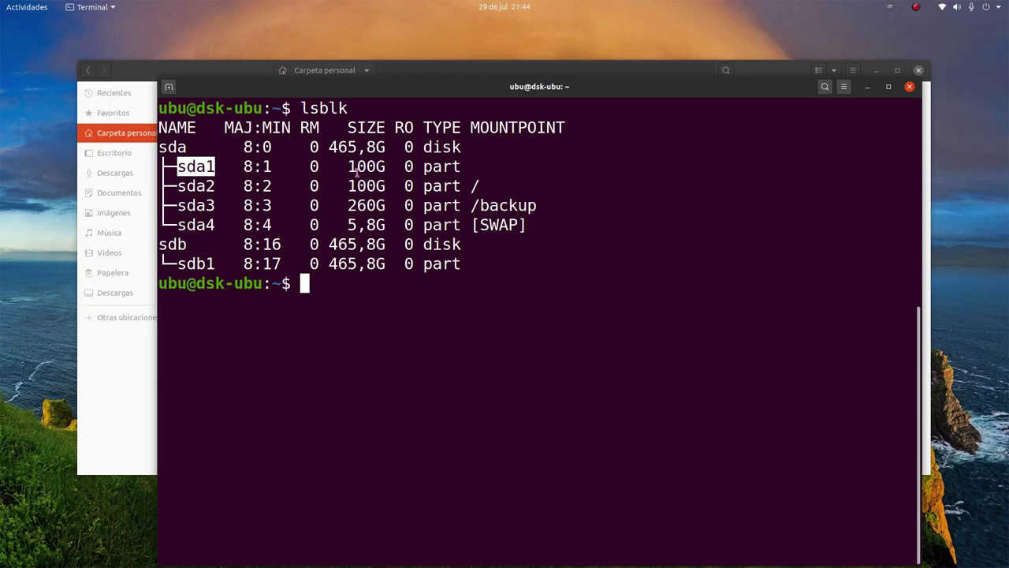
pyautogui.doubleClick(209, 205)
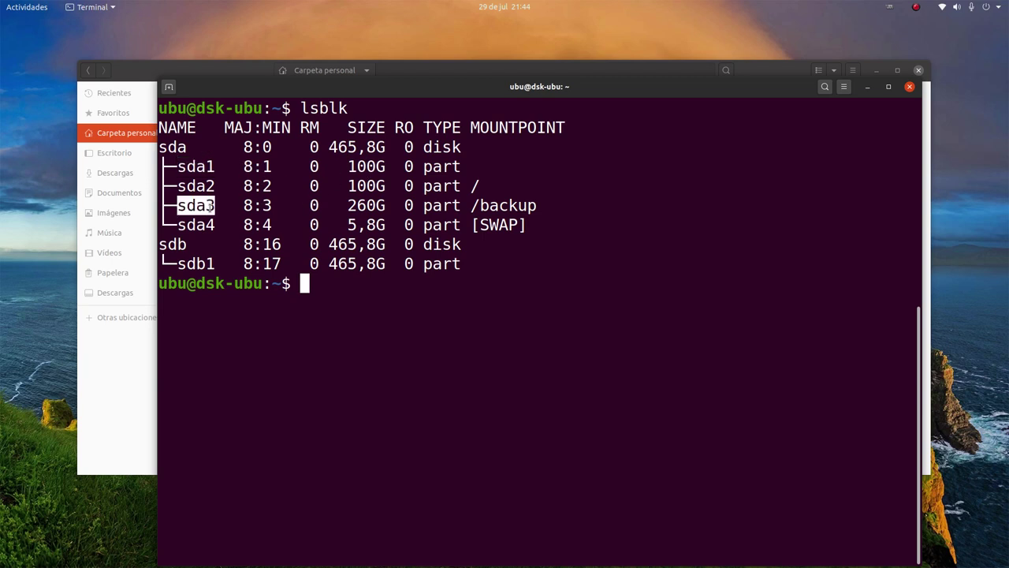
pyautogui.click(223, 209)
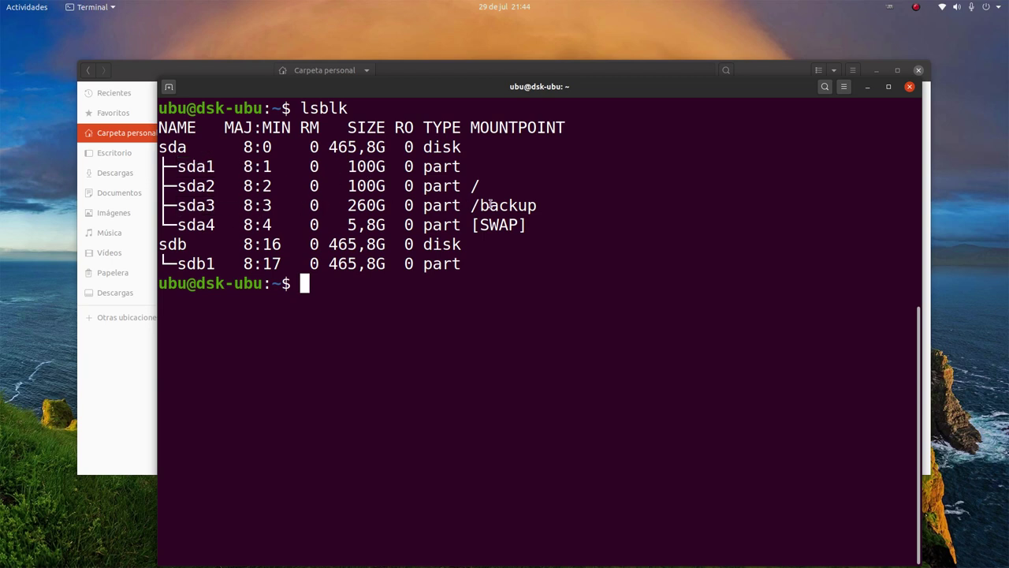
pyautogui.moveTo(471, 205); pyautogui.dragTo(544, 205)
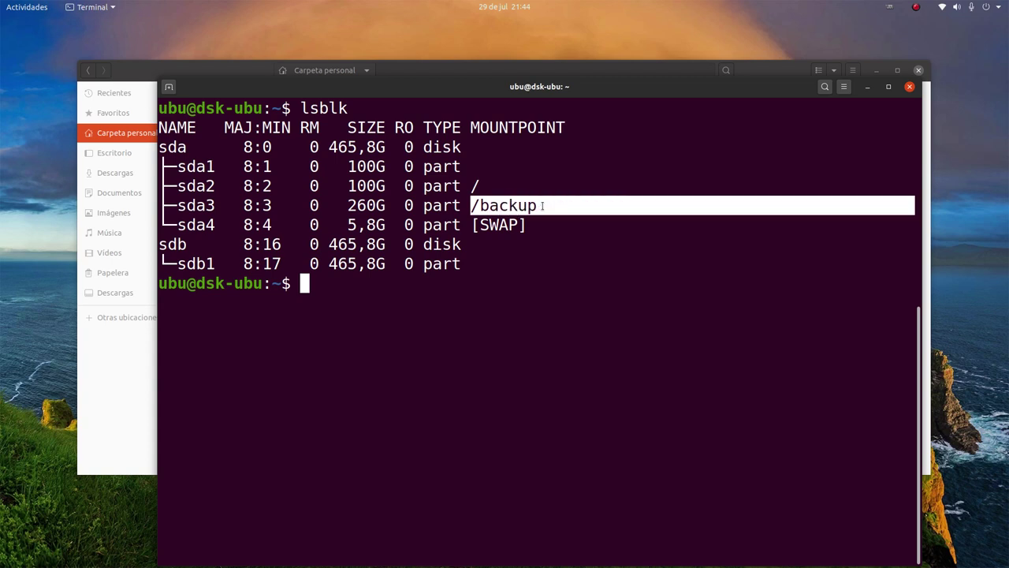
pyautogui.click(542, 205)
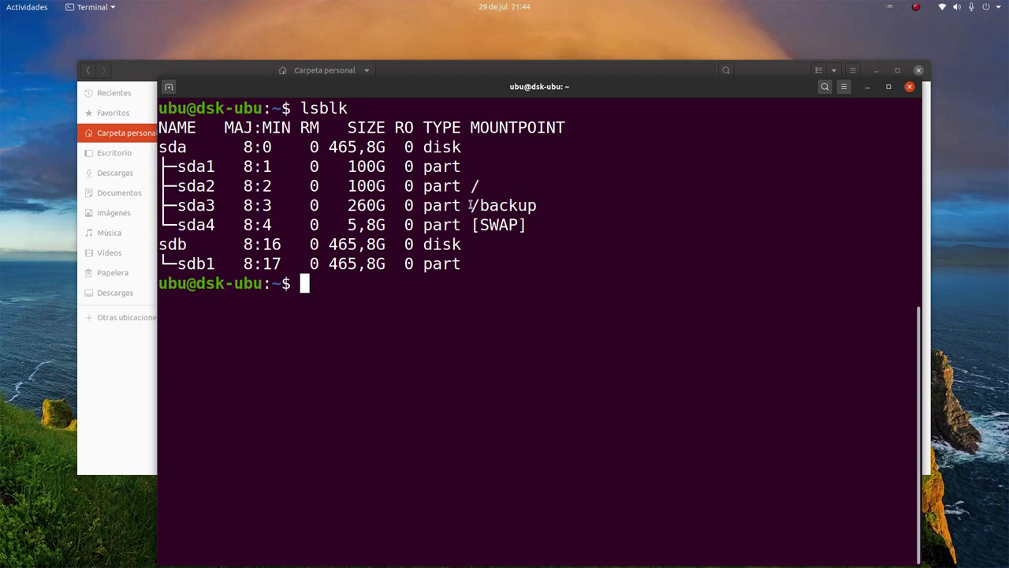
# Highlight the sda1–sda2 rows, the / mount point, /backup and sda3, then reposition the window
pyautogui.moveTo(221, 186); pyautogui.dragTo(158, 166)
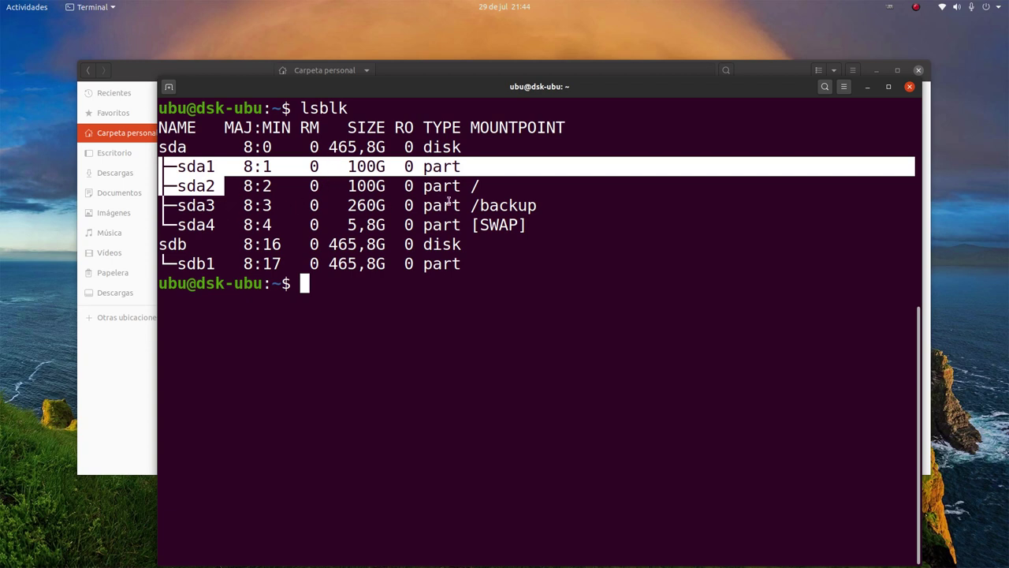
pyautogui.click(476, 183)
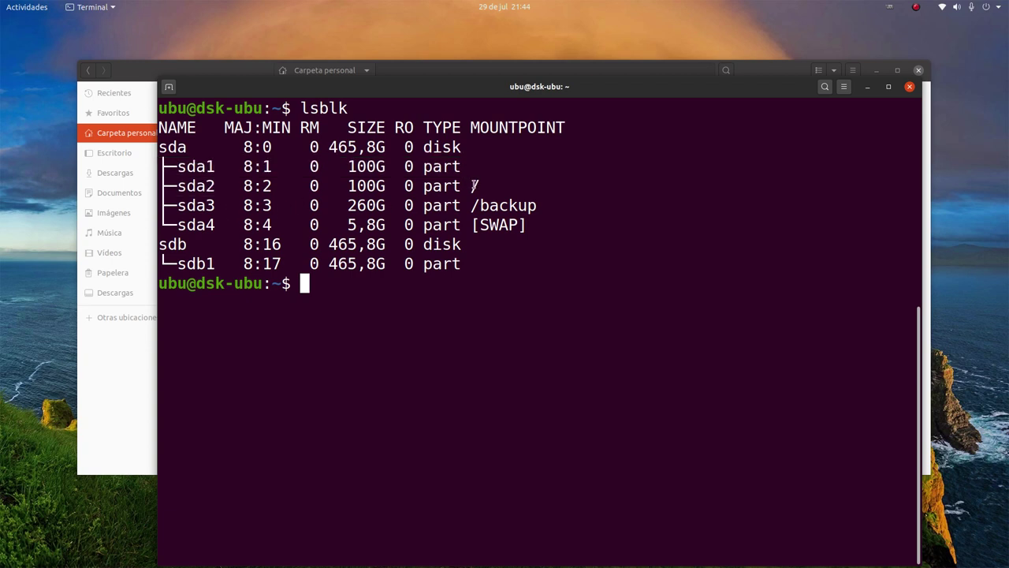
pyautogui.doubleClick(475, 185)
pyautogui.click(483, 187)
pyautogui.moveTo(468, 209); pyautogui.dragTo(541, 207)
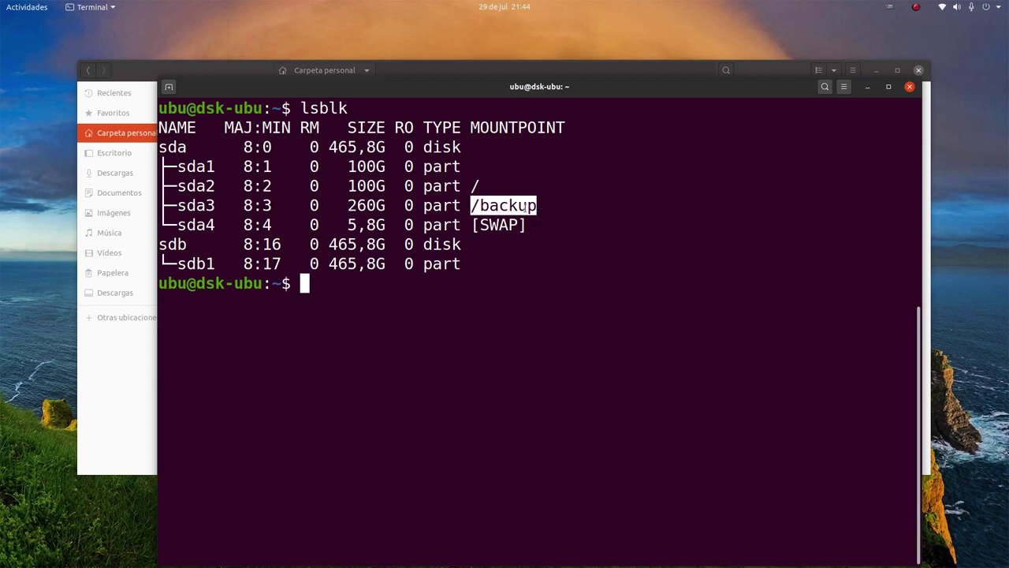
pyautogui.moveTo(174, 207); pyautogui.dragTo(226, 205)
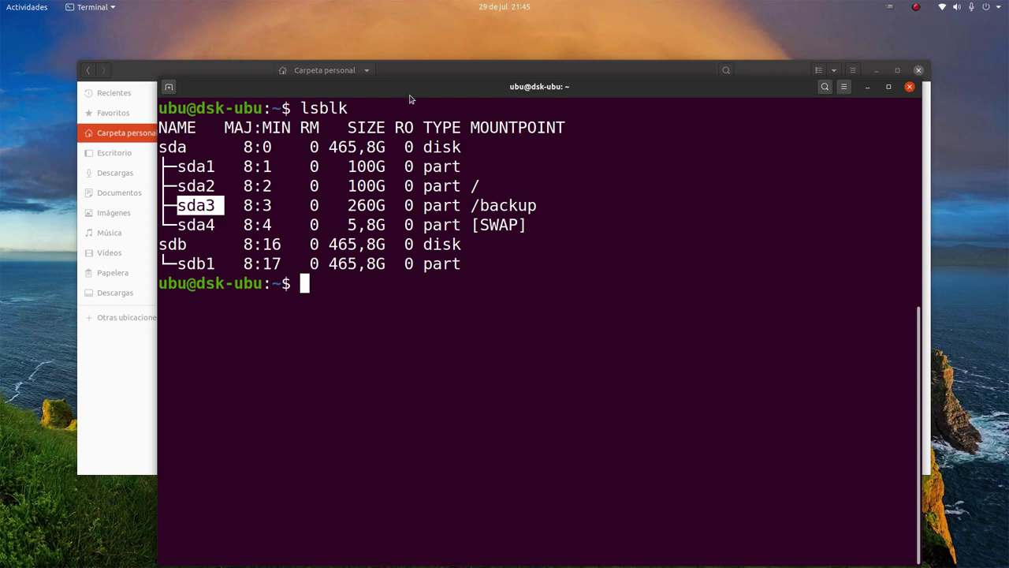
pyautogui.moveTo(410, 100); pyautogui.dragTo(454, 67)
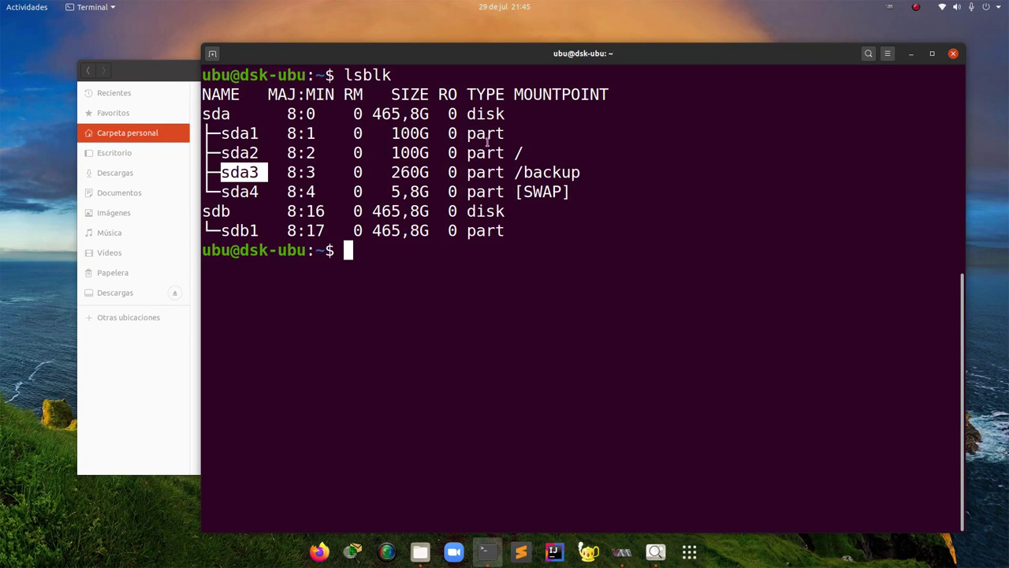
# Highlight sda2's / mount point, glance at Files, then highlight /backup in the listing
pyautogui.doubleClick(519, 152)
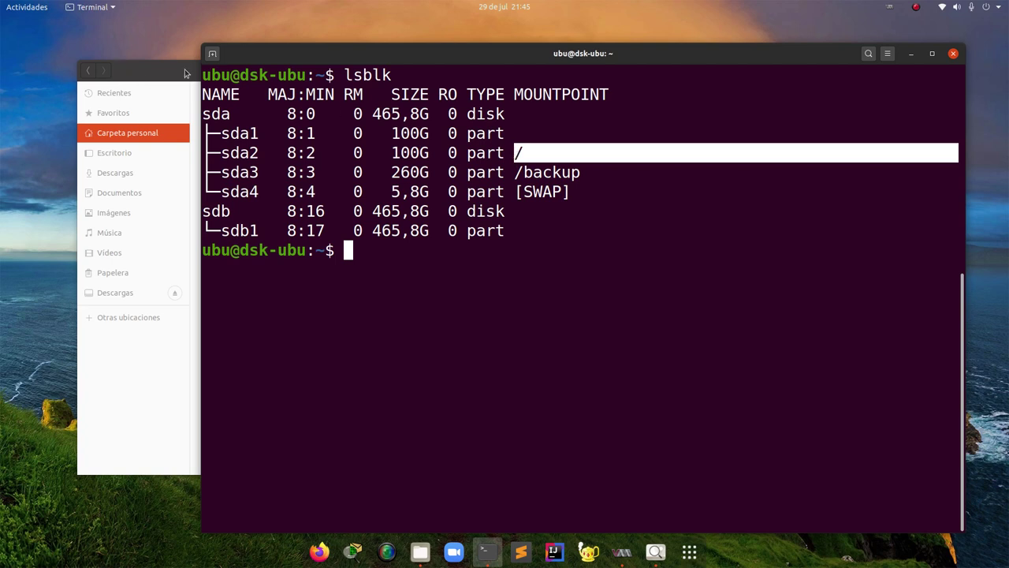
pyautogui.click(185, 73)
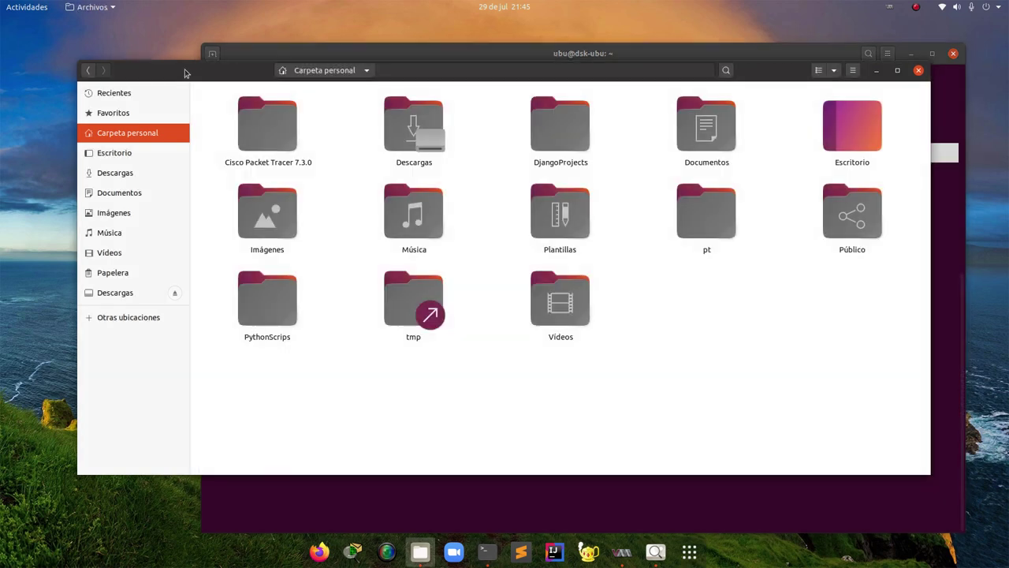
pyautogui.click(297, 50)
pyautogui.moveTo(516, 171)
pyautogui.mouseDown()
pyautogui.moveTo(581, 172)
pyautogui.moveTo(514, 172)
pyautogui.mouseUp()
pyautogui.click(251, 172)
pyautogui.click(544, 172)
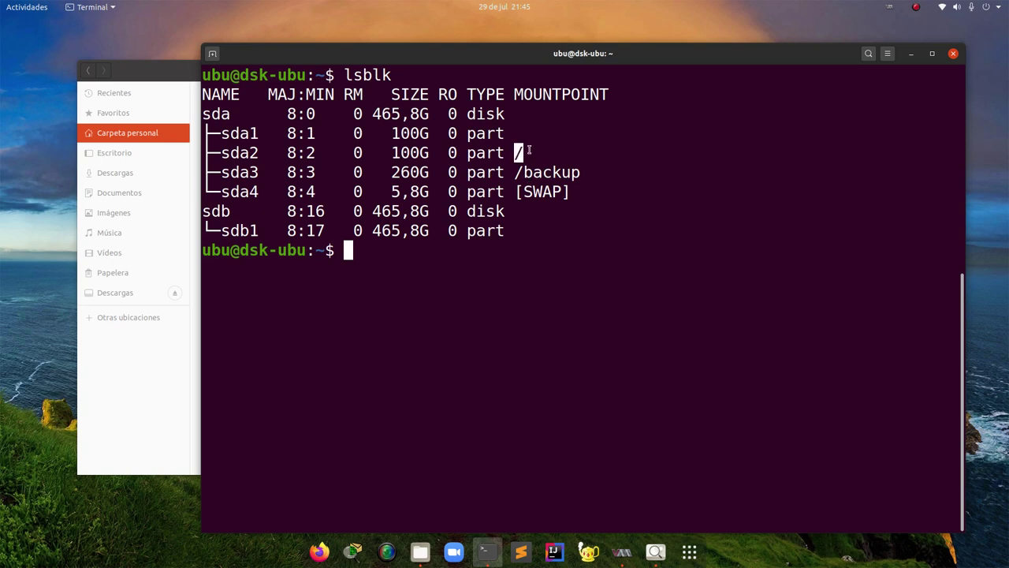
# Highlight sda2 through its / mount point and sda3's /backup, then raise the Files window
pyautogui.moveTo(529, 151); pyautogui.dragTo(239, 154)
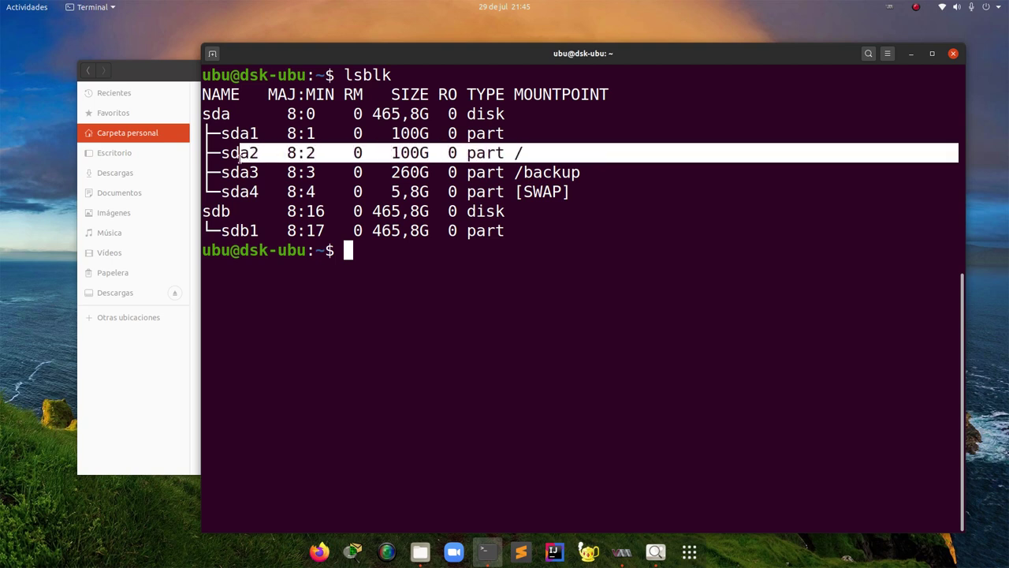
pyautogui.click(527, 145)
pyautogui.moveTo(521, 151); pyautogui.dragTo(219, 149)
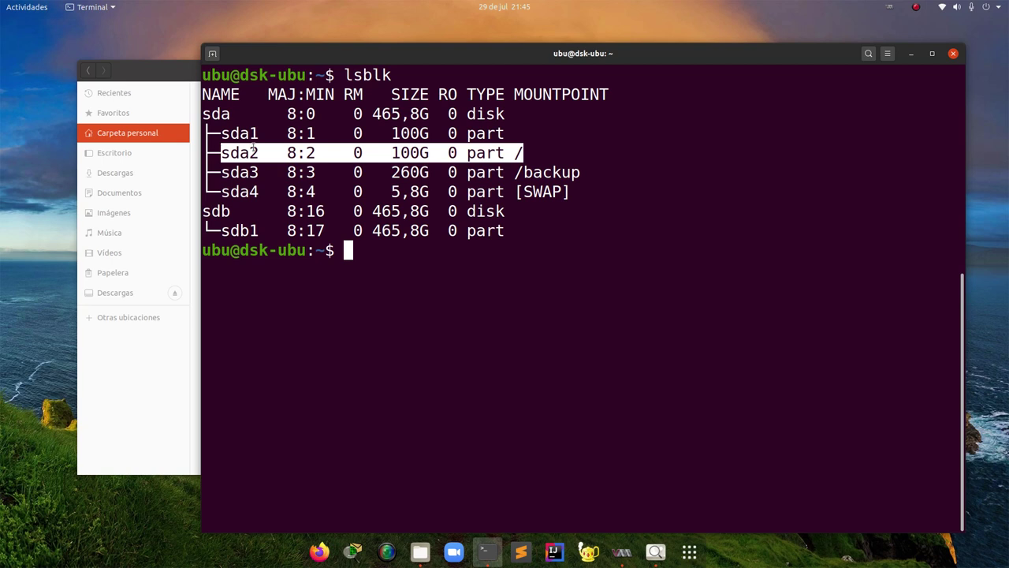
pyautogui.click(254, 153)
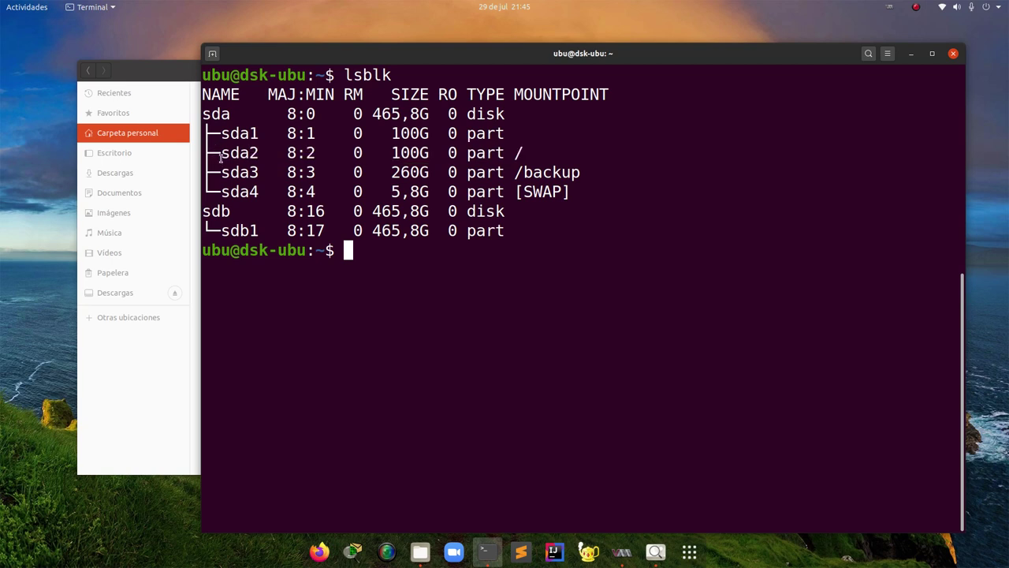
pyautogui.moveTo(514, 175); pyautogui.dragTo(584, 173)
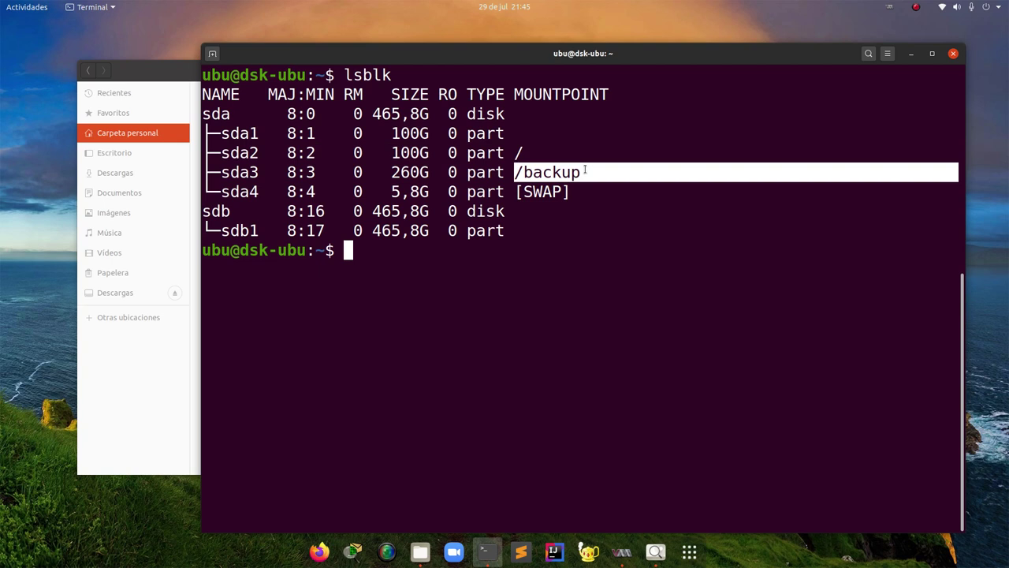
pyautogui.click(587, 173)
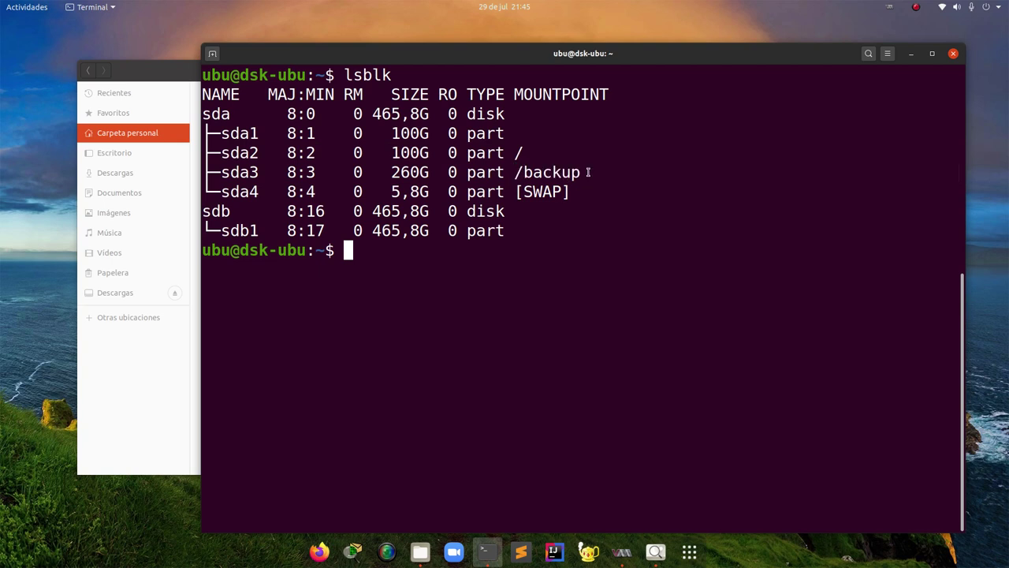
pyautogui.click(170, 71)
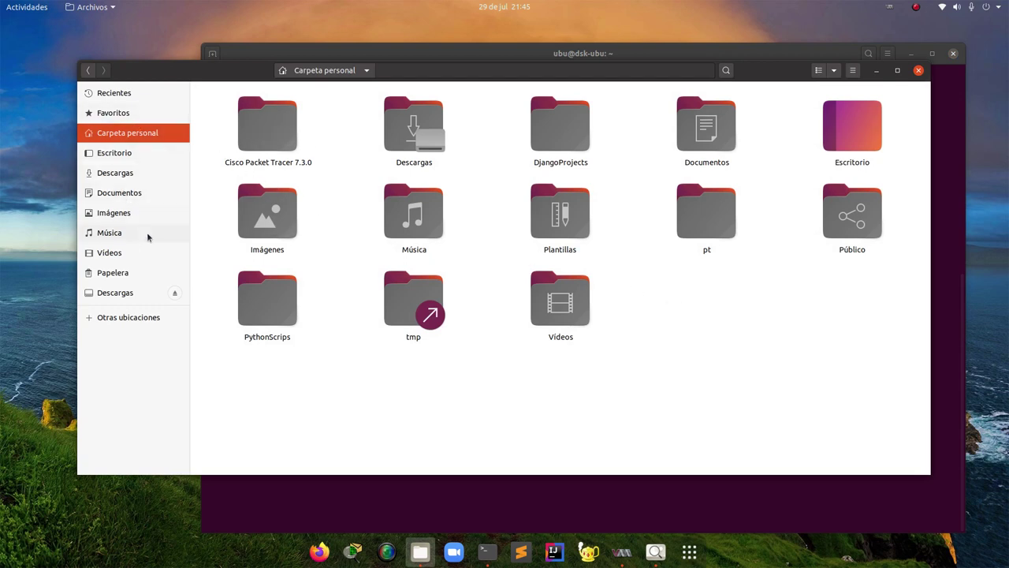
# Navigate from Other Locations through the root filesystem into /backup/custom_storage
pyautogui.click(118, 317)
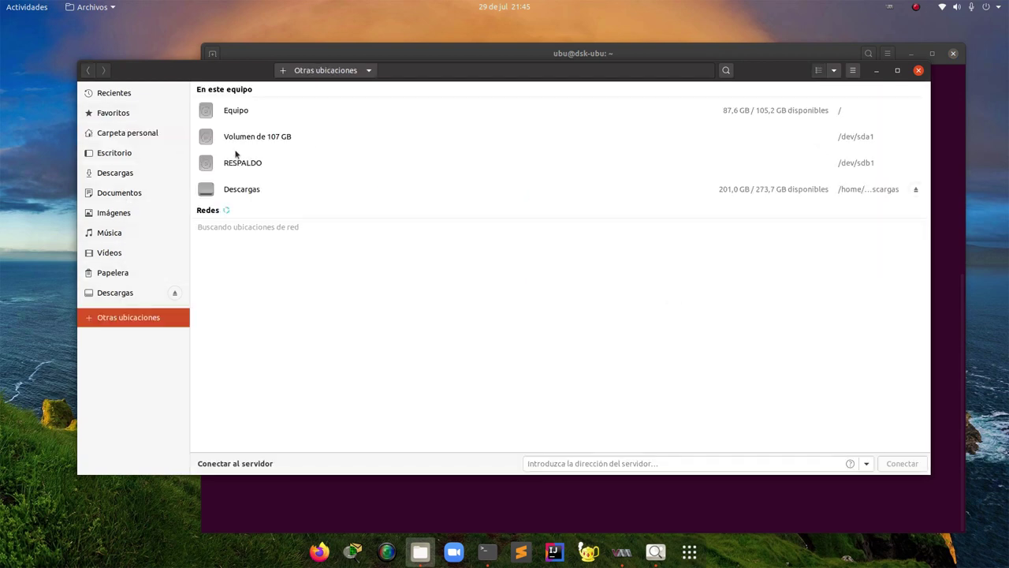
pyautogui.click(234, 112)
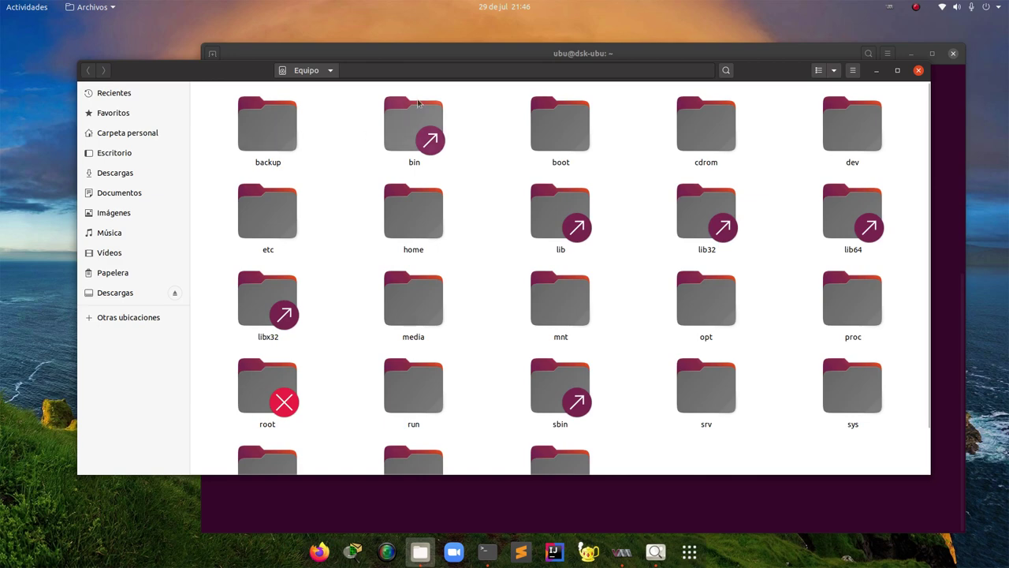
pyautogui.doubleClick(277, 130)
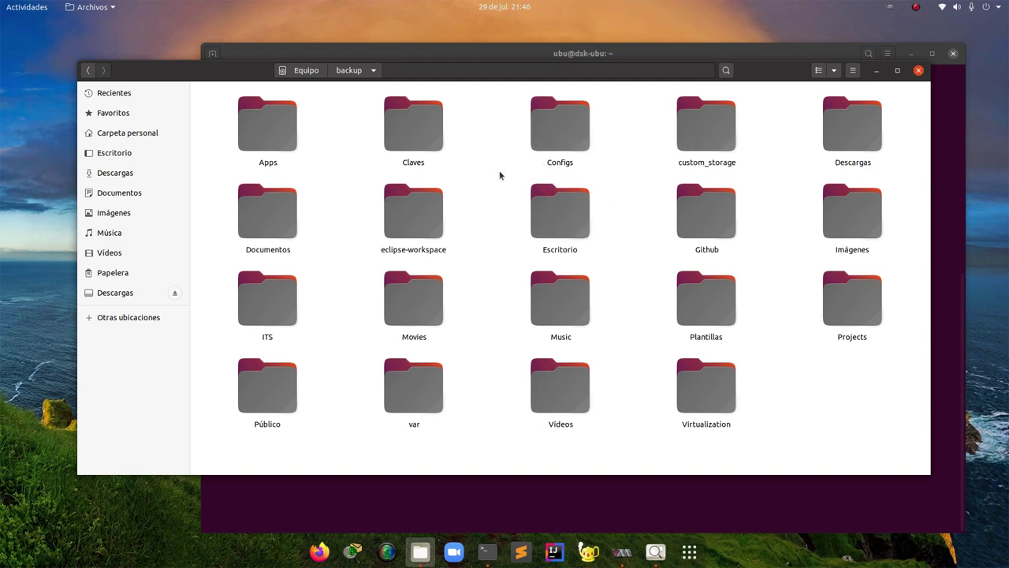
pyautogui.click(707, 129)
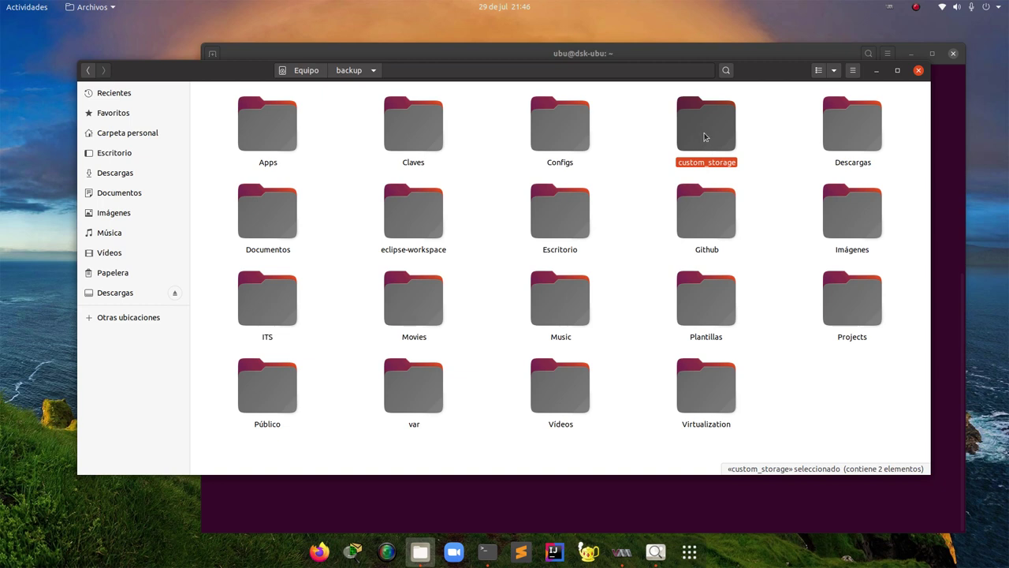
pyautogui.doubleClick(705, 137)
# Browse the hdds and isos folders inside custom_storage
pyautogui.moveTo(564, 207); pyautogui.dragTo(237, 107)
pyautogui.click(305, 187)
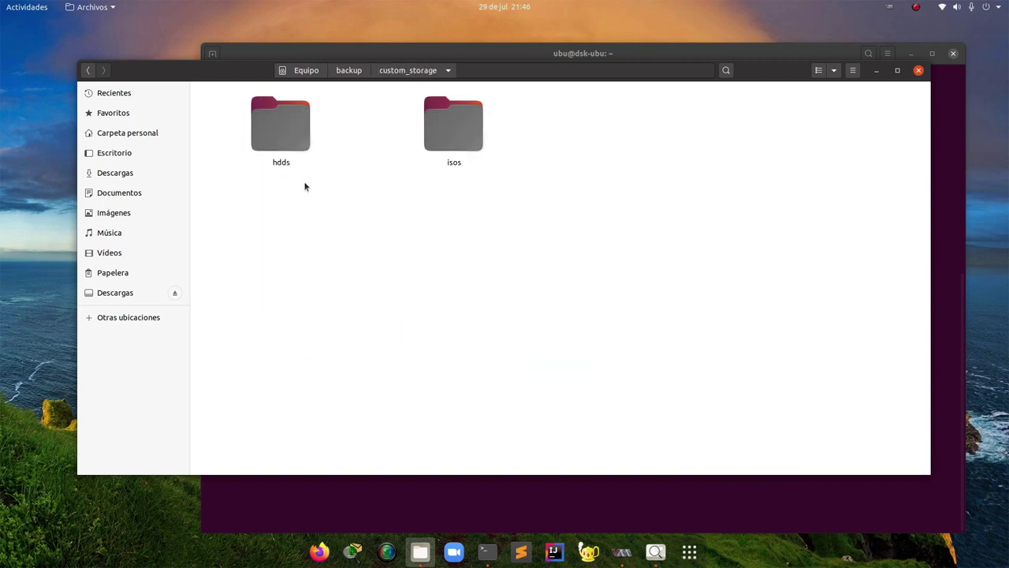
pyautogui.click(277, 140)
pyautogui.doubleClick(278, 140)
pyautogui.click(408, 71)
pyautogui.click(477, 146)
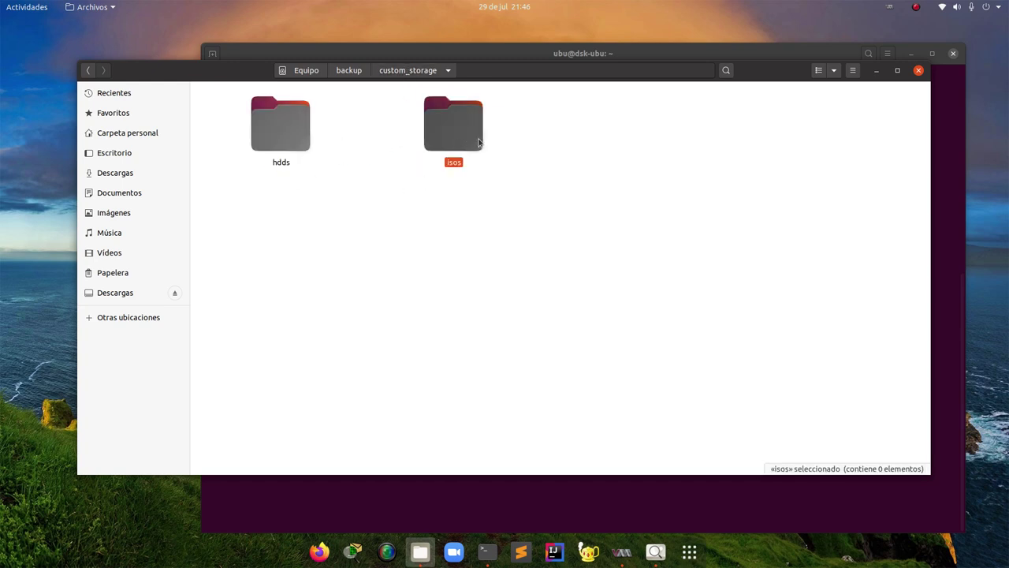
pyautogui.doubleClick(462, 132)
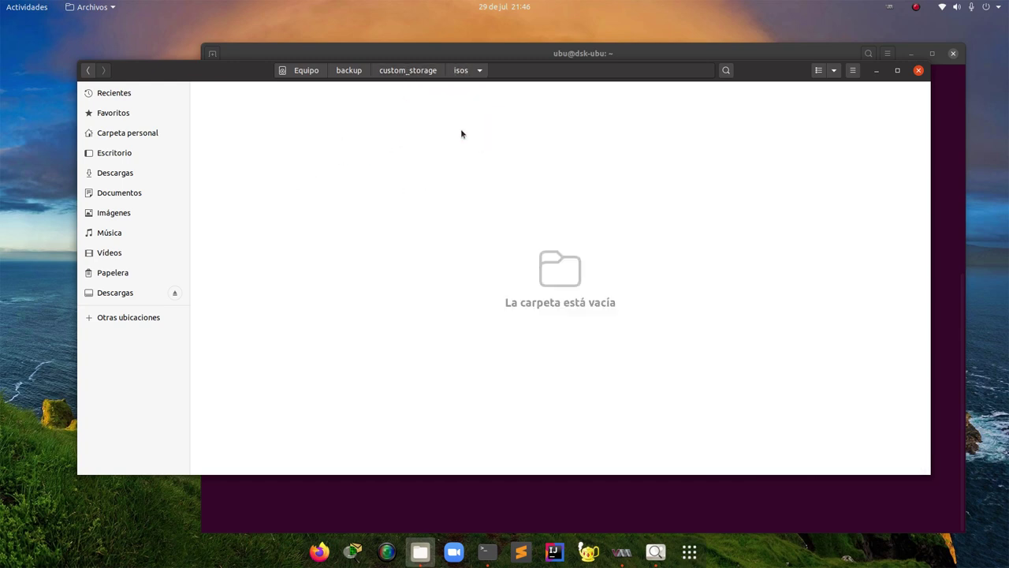
pyautogui.click(420, 72)
# Open the empty isos folder and bring up the context menu for Descargas in the sidebar
pyautogui.click(454, 222)
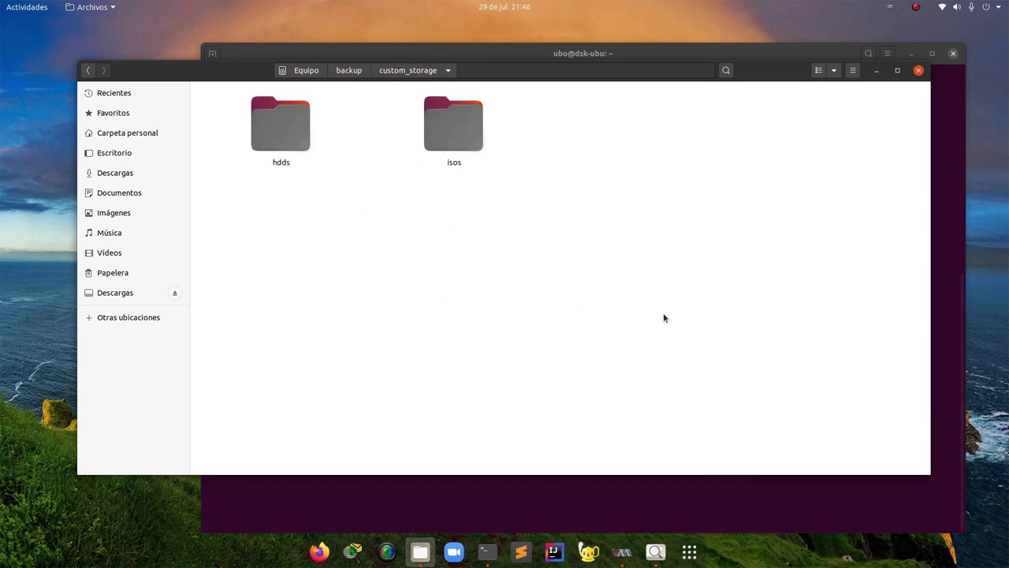
pyautogui.moveTo(597, 261); pyautogui.dragTo(307, 129)
pyautogui.click(410, 105)
pyautogui.doubleClick(441, 130)
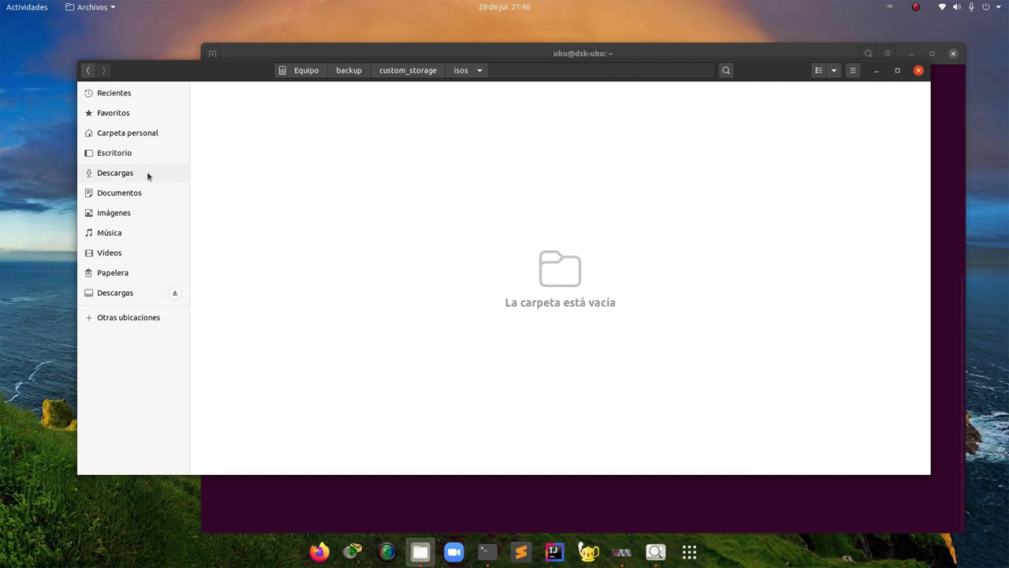
pyautogui.rightClick(123, 173)
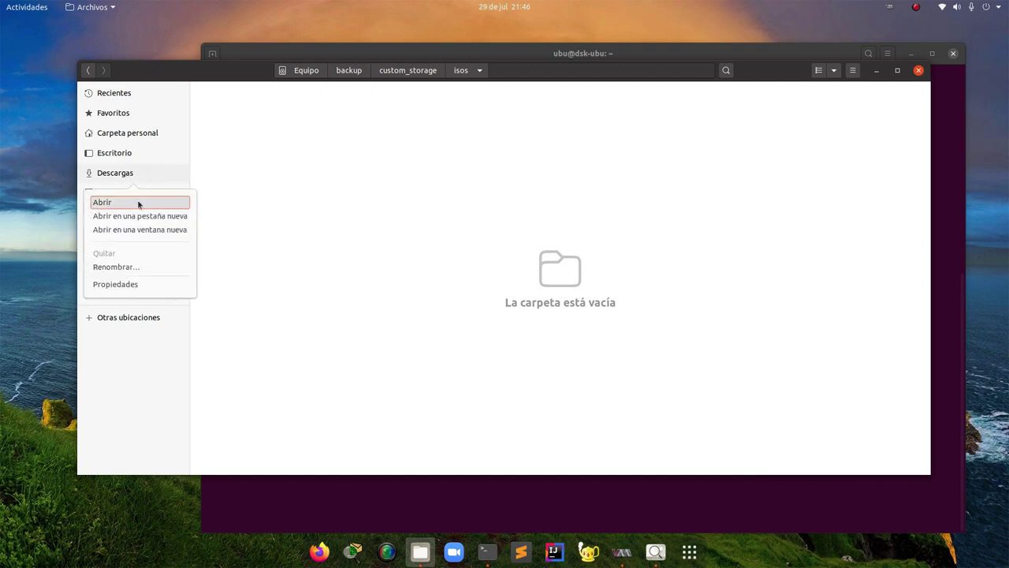
# Open Descargas in a new window, enter iso-images, and place it below the isos window
pyautogui.press('Return')
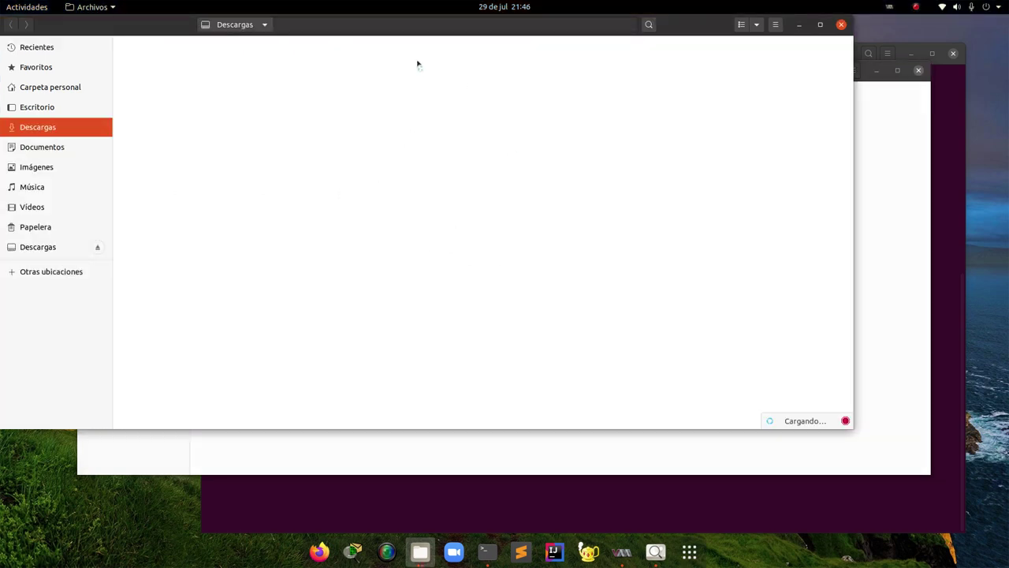
pyautogui.doubleClick(209, 84)
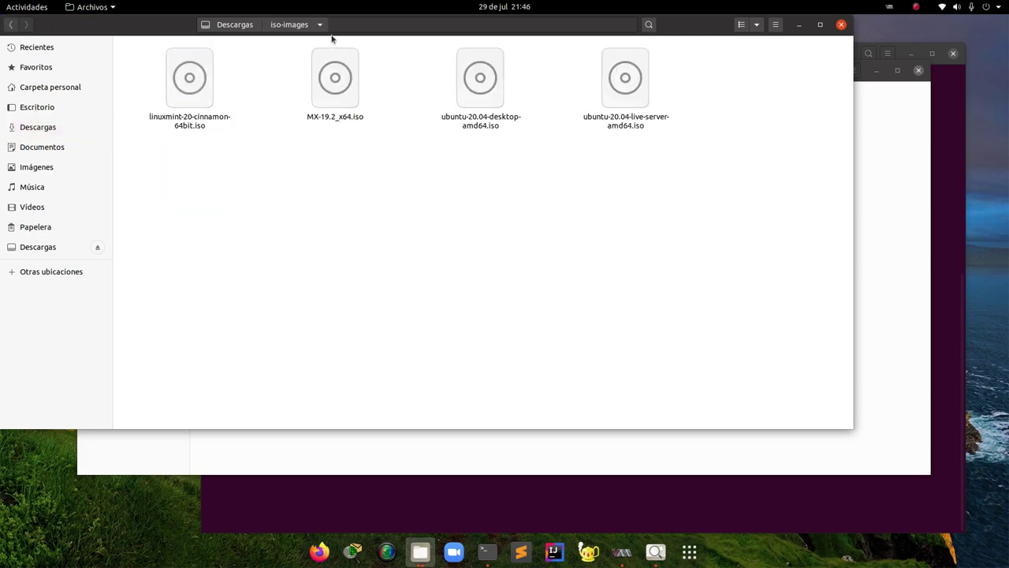
pyautogui.moveTo(355, 26); pyautogui.dragTo(410, 158)
pyautogui.moveTo(471, 203); pyautogui.dragTo(478, 219)
# Copy MX-19.2_x64.iso into the isos folder and close the iso-images window
pyautogui.click(450, 273)
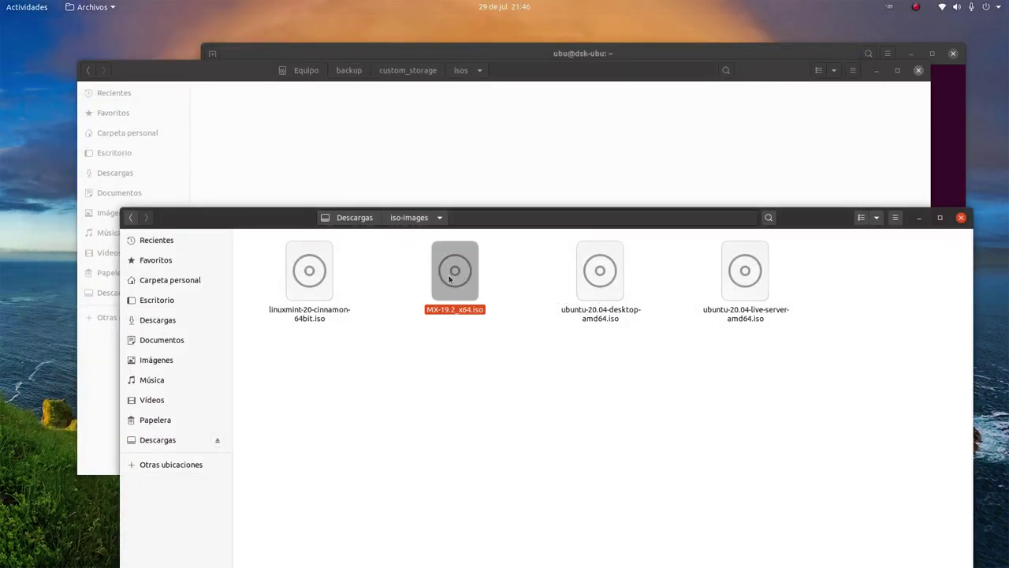
pyautogui.moveTo(449, 278); pyautogui.dragTo(468, 148)
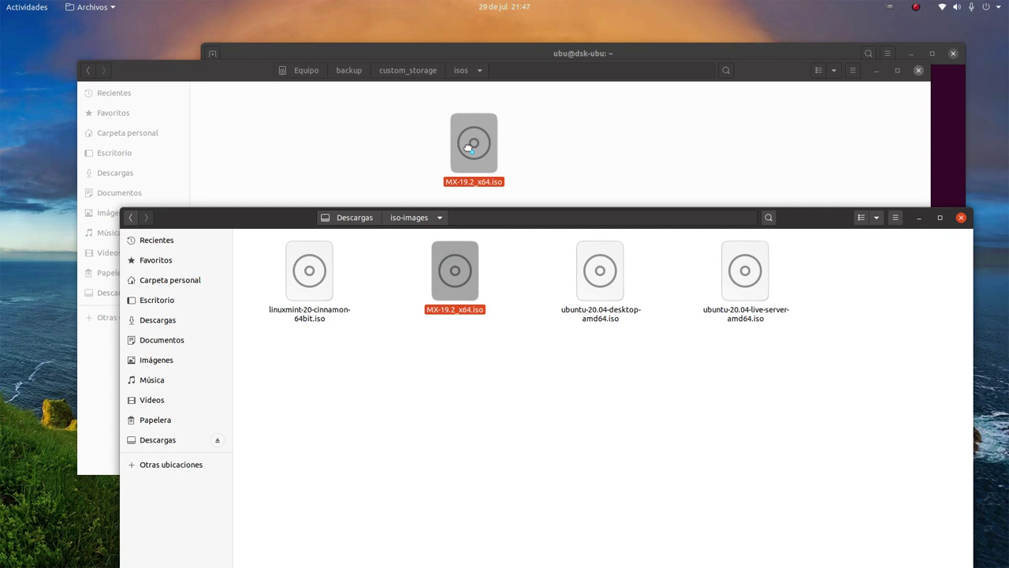
pyautogui.moveTo(466, 147); pyautogui.dragTo(465, 155)
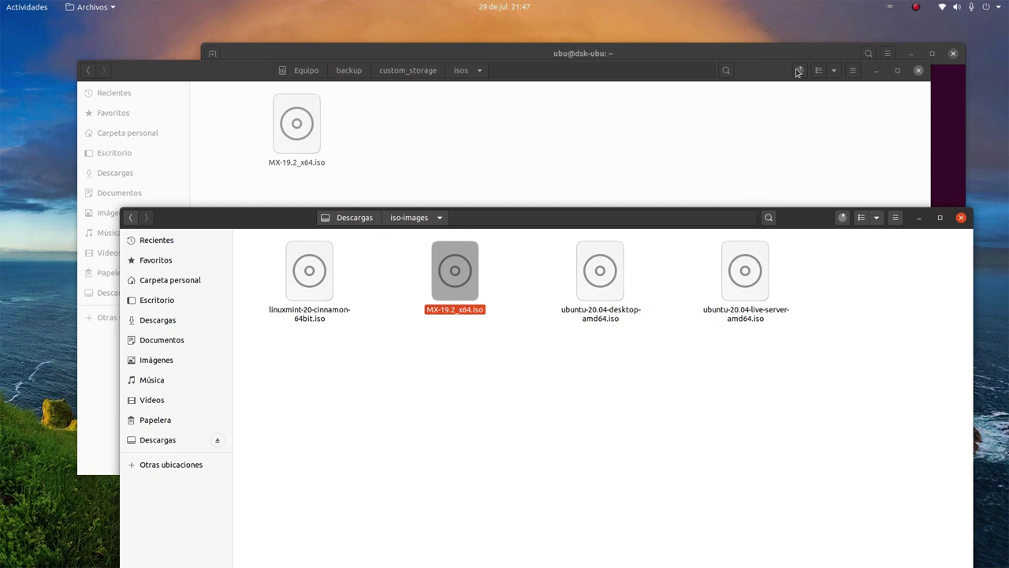
pyautogui.click(758, 109)
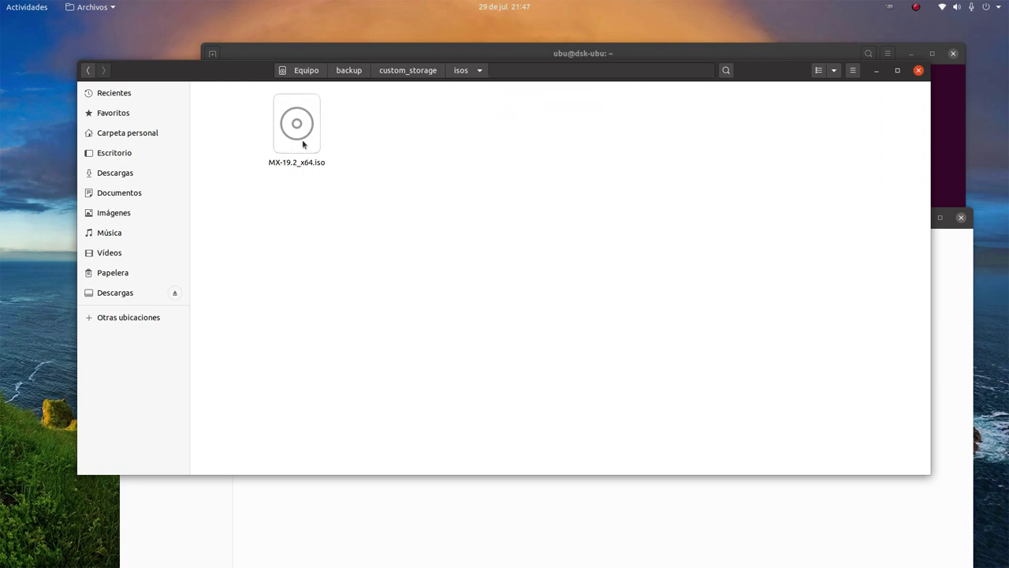
pyautogui.click(479, 508)
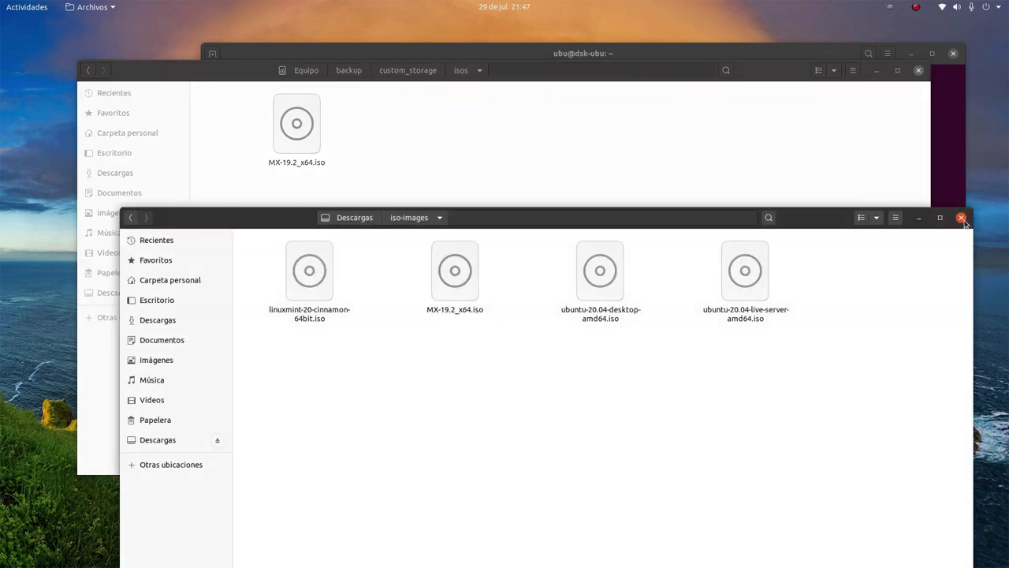
pyautogui.click(961, 218)
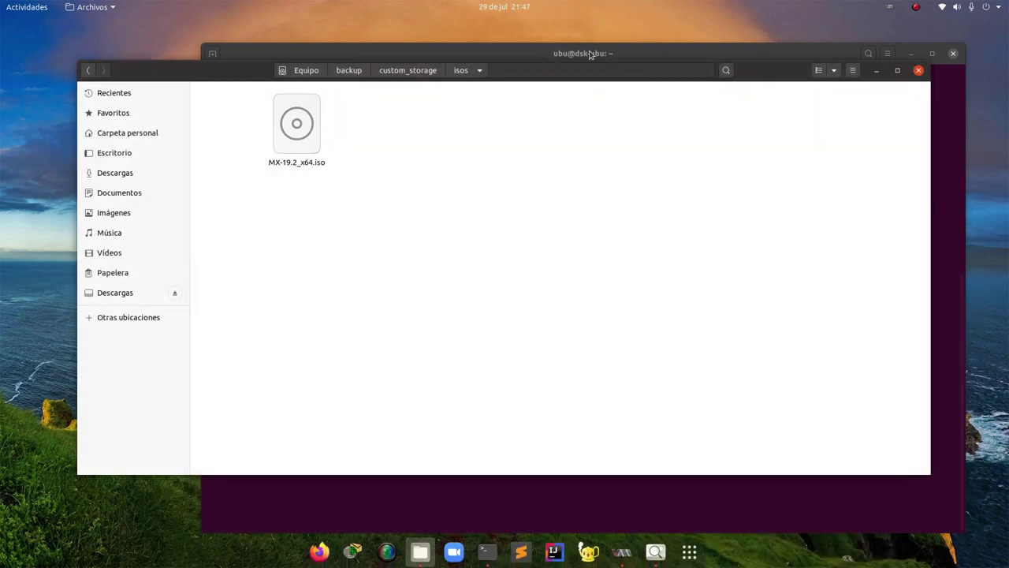
pyautogui.click(590, 54)
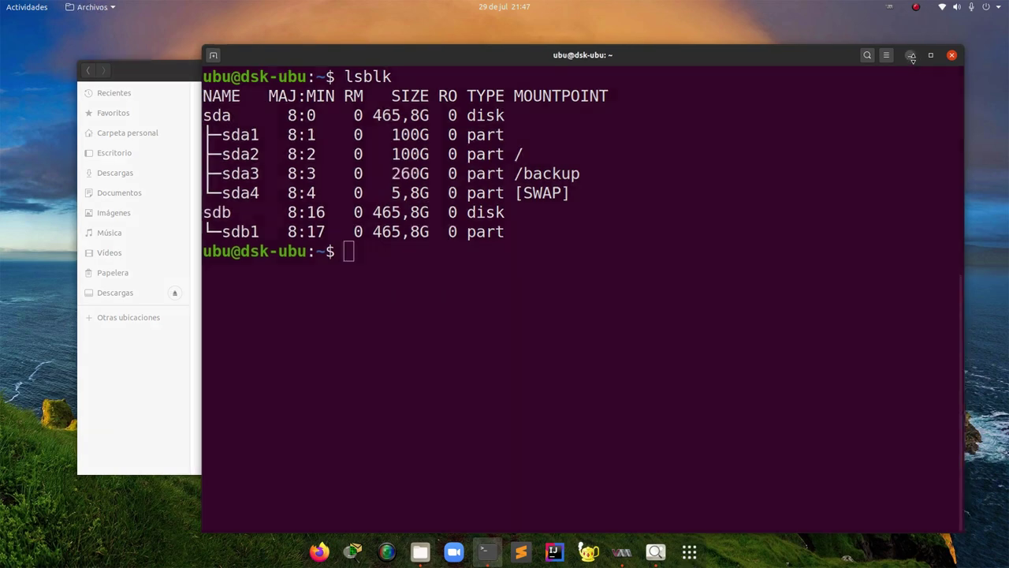
# Minimize the terminal and file manager windows and launch Virtual Machine Manager
pyautogui.click(912, 54)
pyautogui.moveTo(512, 73)
pyautogui.mouseDown()
pyautogui.moveTo(536, 58)
pyautogui.moveTo(510, 56)
pyautogui.mouseUp()
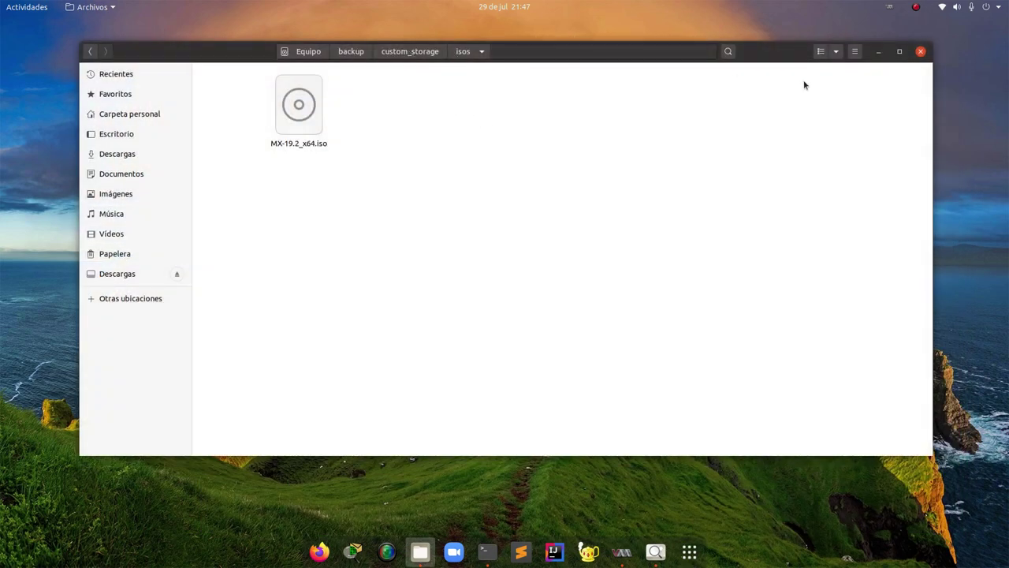
pyautogui.click(878, 52)
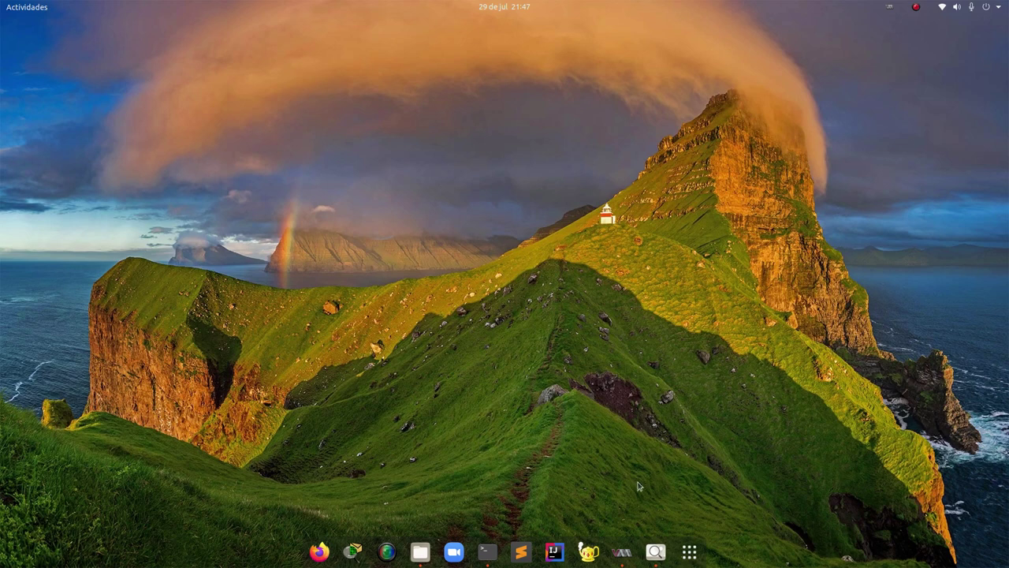
pyautogui.click(619, 553)
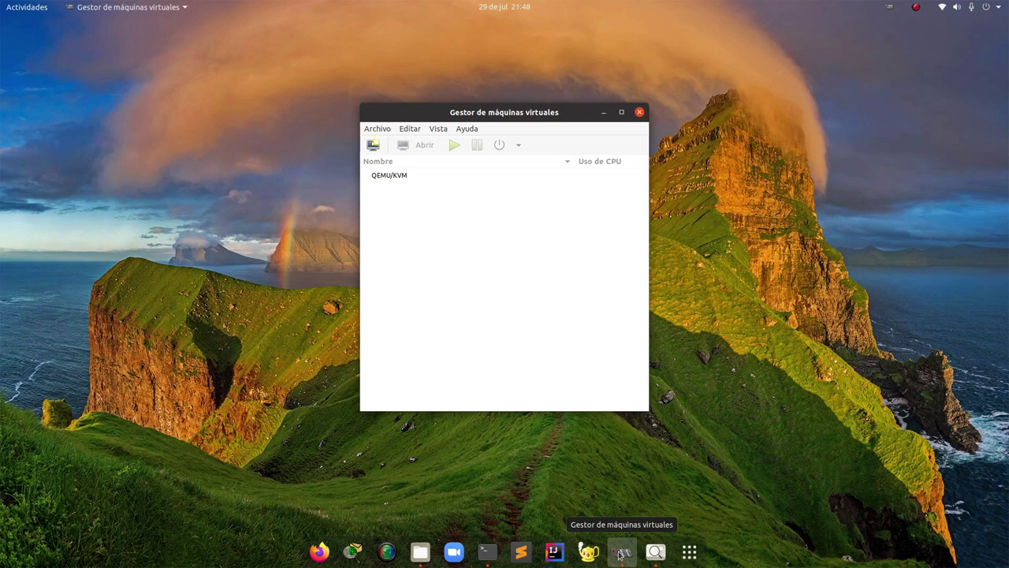
# Search the applications overview for 'virt', then clear the search and leave the overview
pyautogui.click(693, 555)
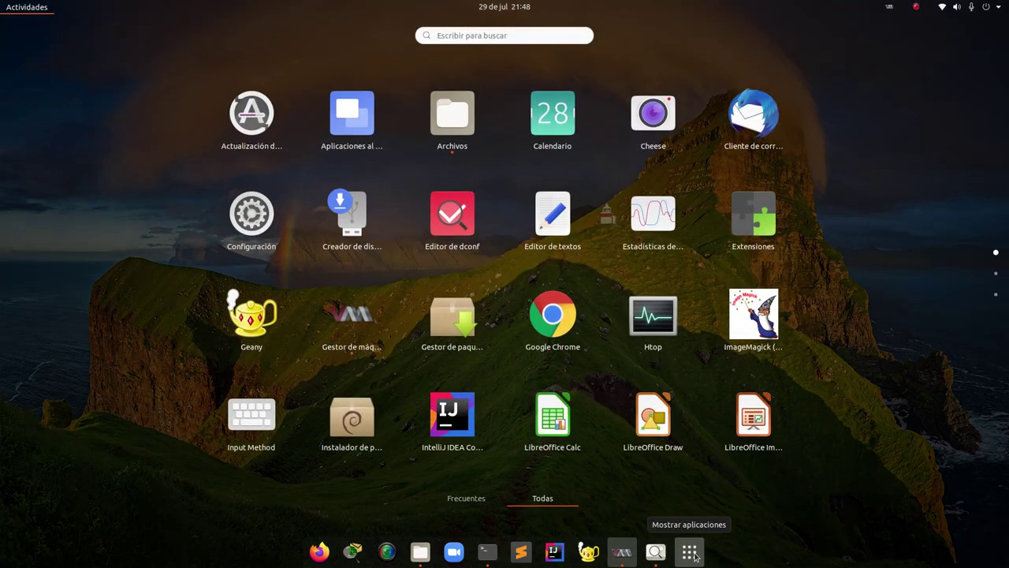
pyautogui.write('virt')
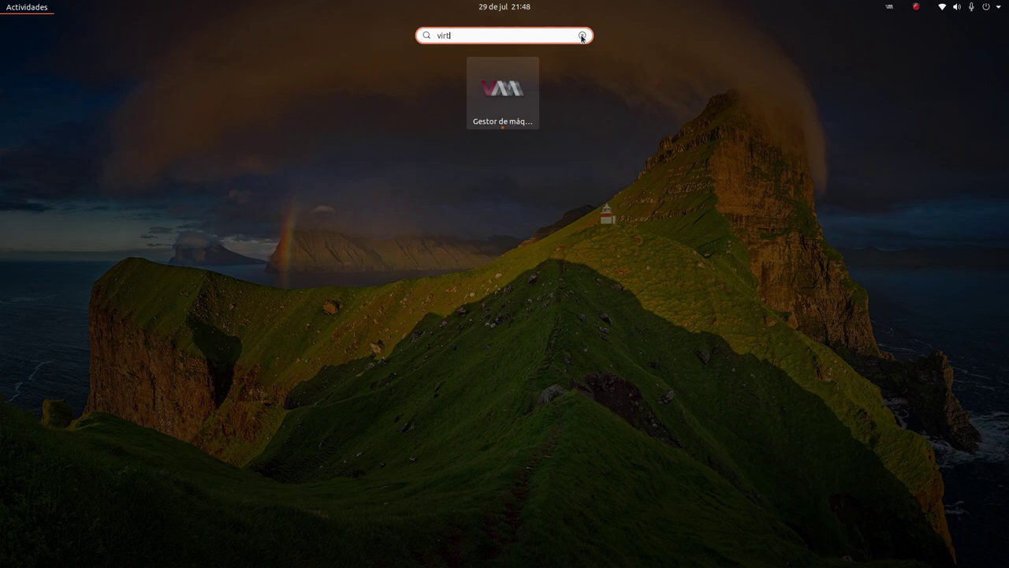
pyautogui.click(581, 35)
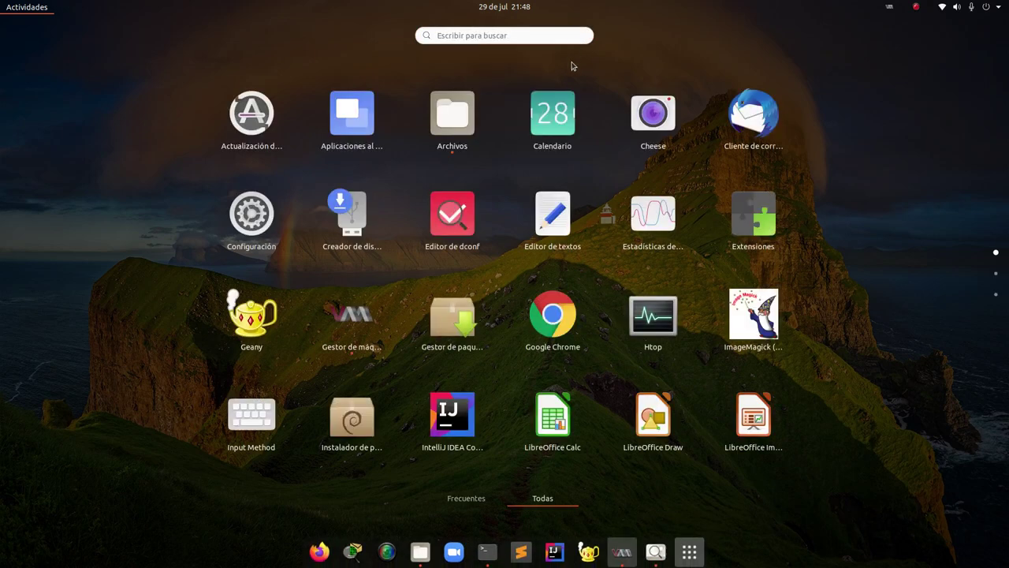
pyautogui.press('Escape')
# Disconnect the QEMU/KVM connection with Desconectar, then reconnect it with Conectar
pyautogui.click(622, 551)
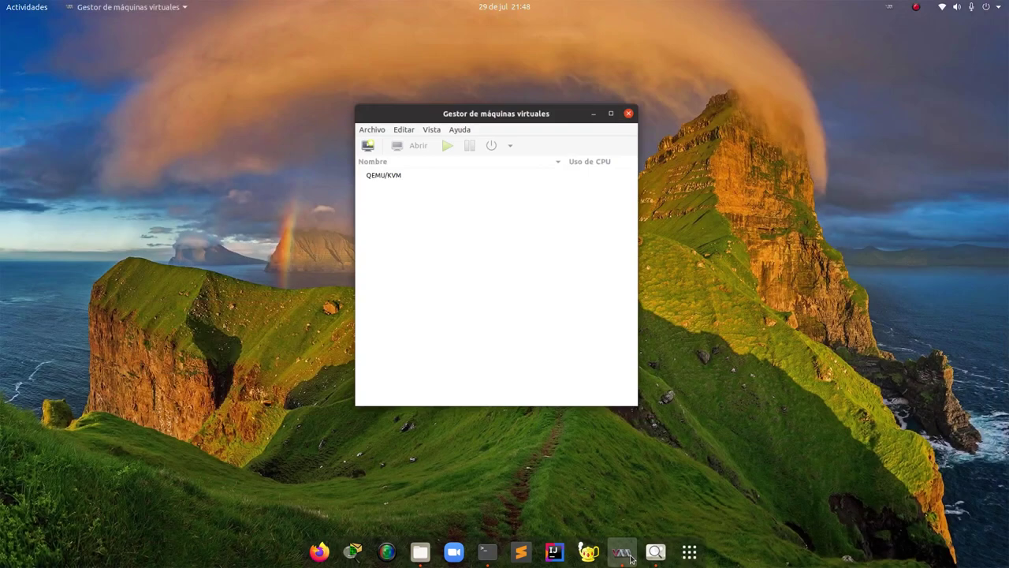
pyautogui.click(396, 181)
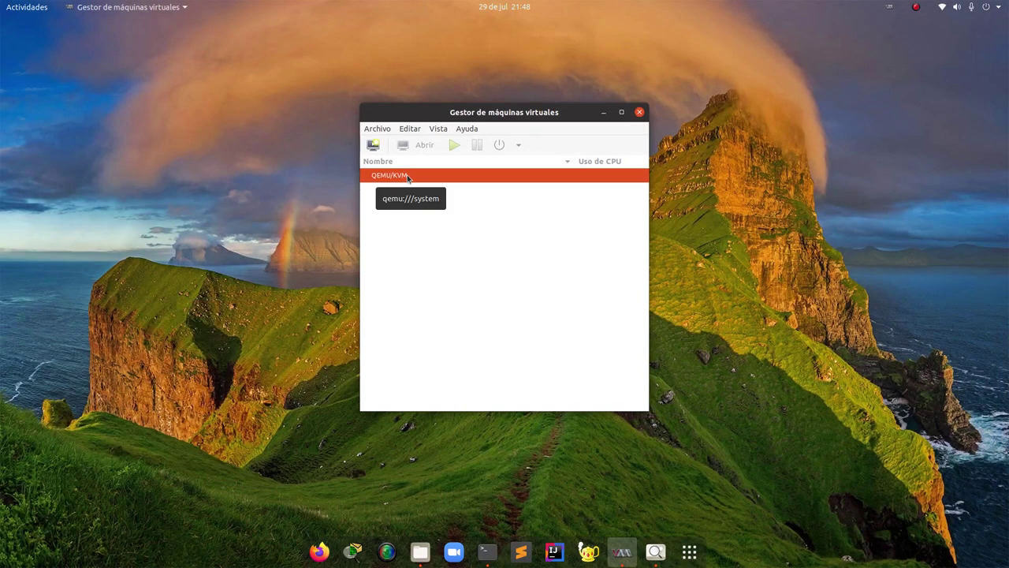
pyautogui.rightClick(408, 177)
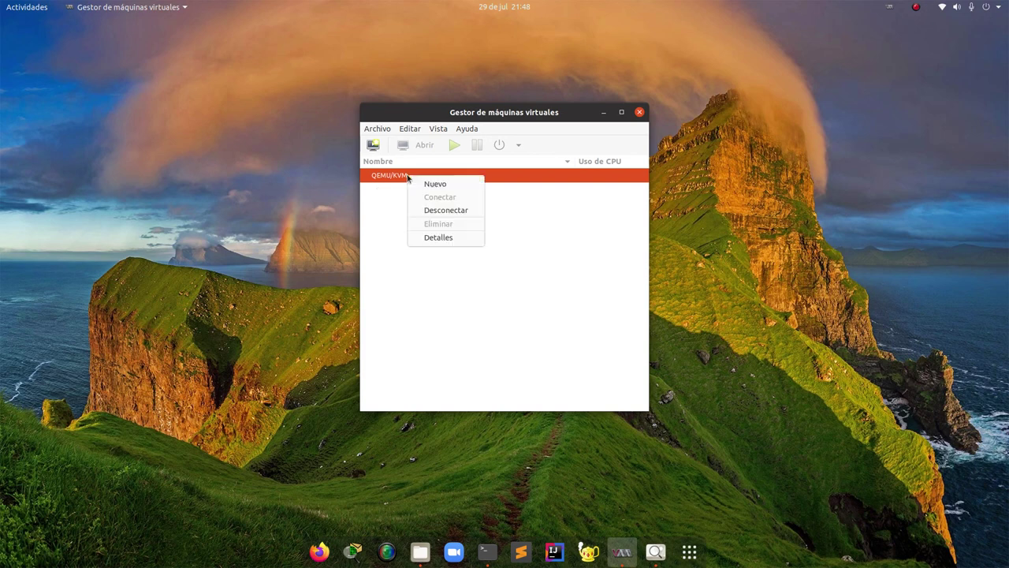
pyautogui.click(431, 210)
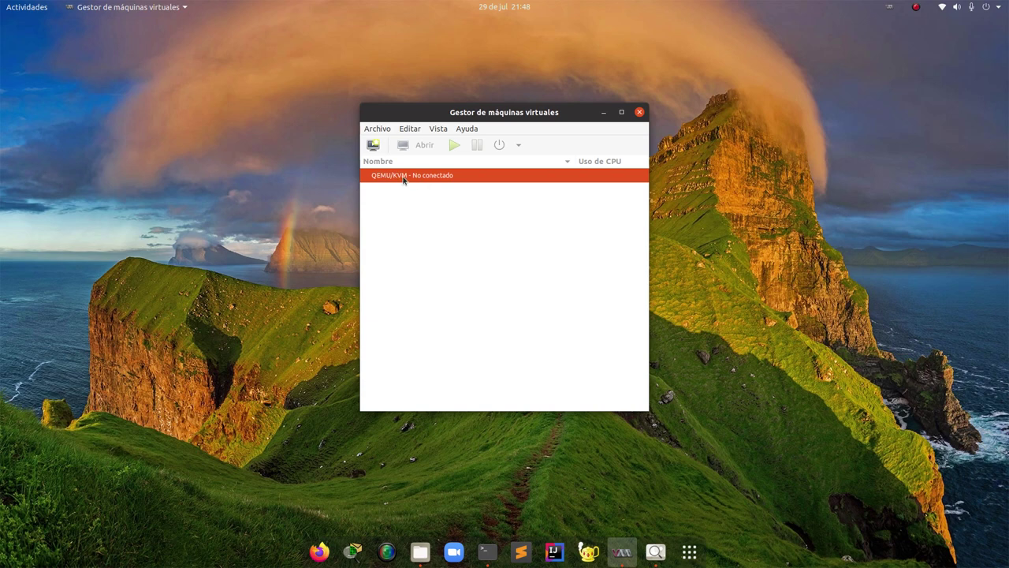
pyautogui.rightClick(403, 178)
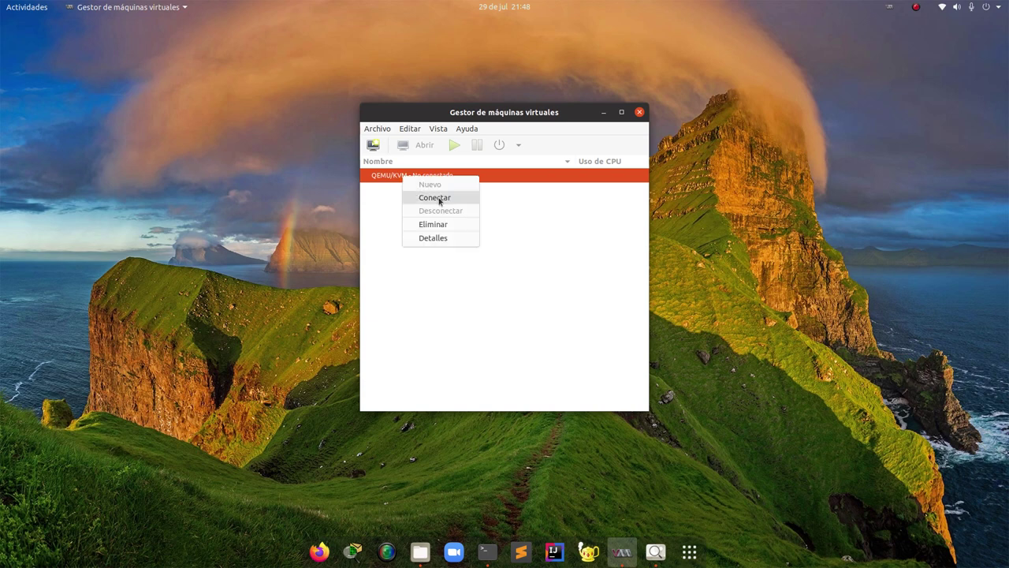
pyautogui.click(439, 198)
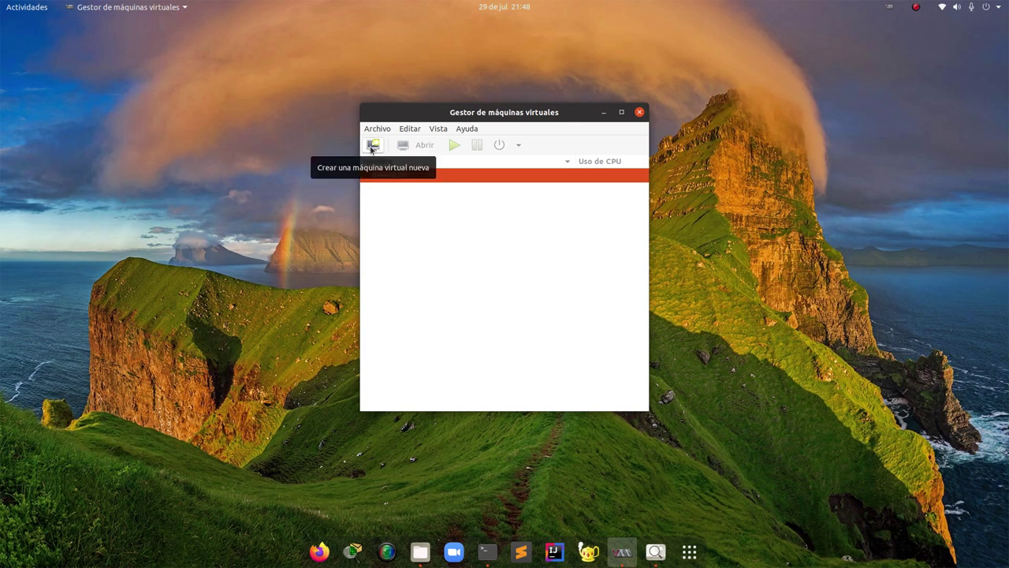
pyautogui.click(371, 148)
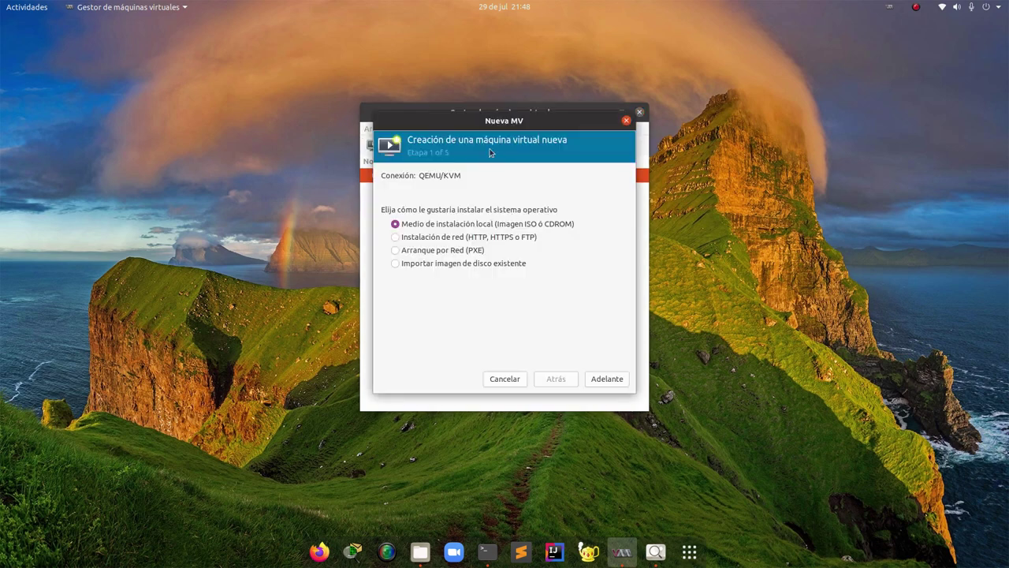
# Keep 'Medio de instalación local' in the Nueva MV wizard and advance to the empty install-media path
pyautogui.moveTo(504, 122); pyautogui.dragTo(498, 169)
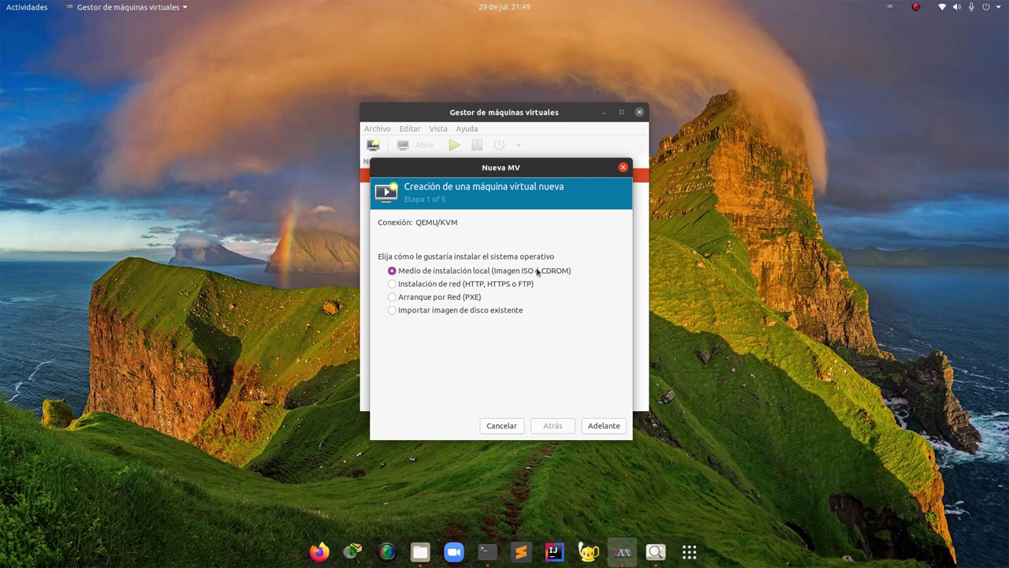
pyautogui.click(604, 425)
pyautogui.moveTo(533, 167); pyautogui.dragTo(504, 144)
pyautogui.click(406, 216)
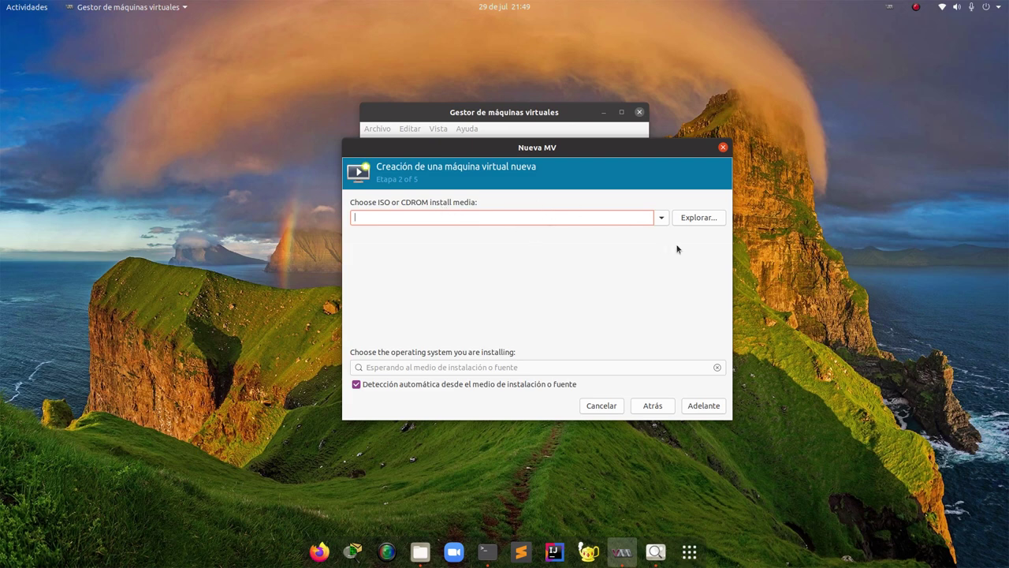
# From the Explorar... chooser, stop and delete the iso-images pool, confirming with Sí
pyautogui.click(695, 219)
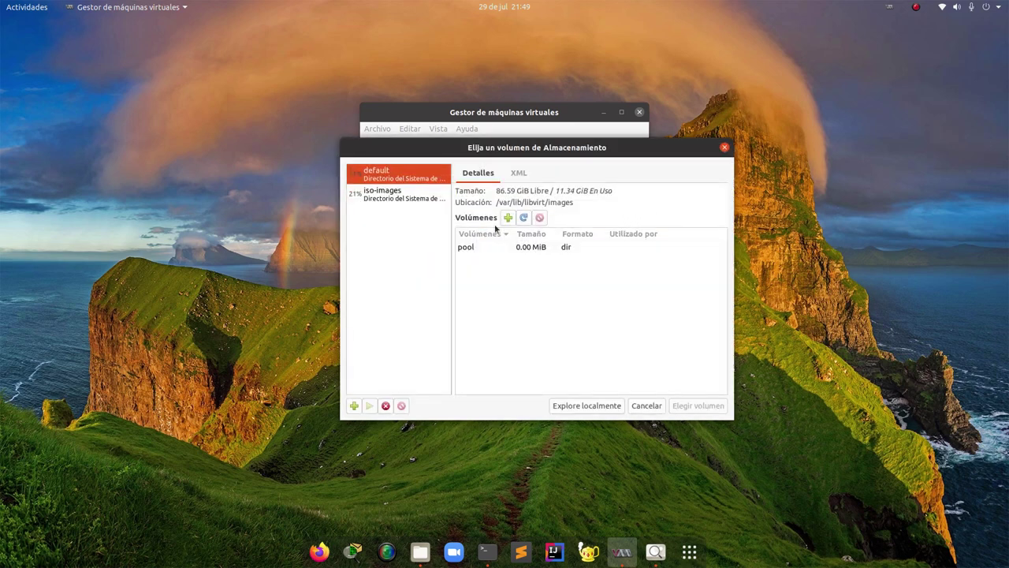
pyautogui.click(384, 191)
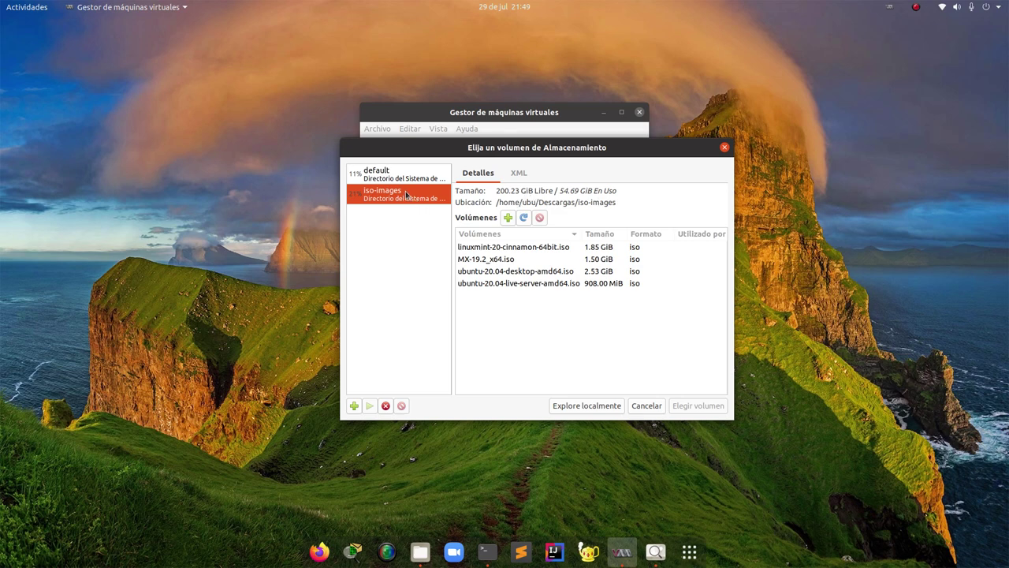
pyautogui.click(386, 406)
pyautogui.click(401, 405)
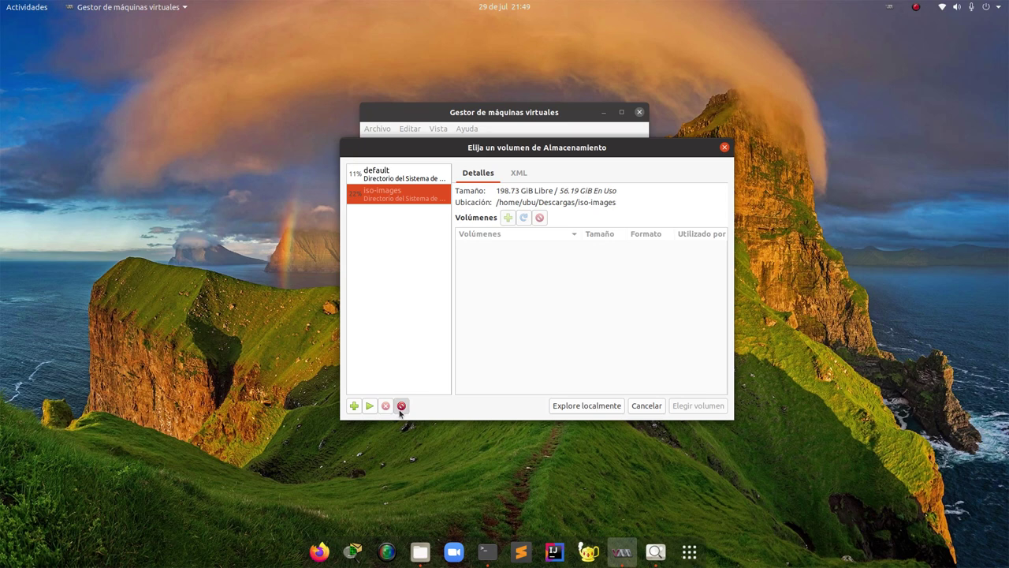
pyautogui.click(617, 301)
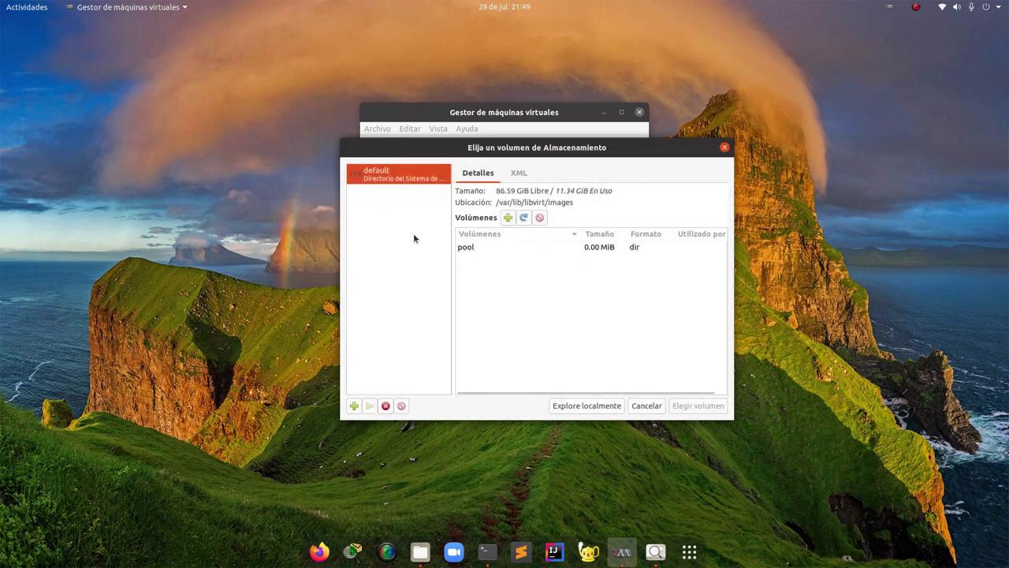
# Return to the install media field and reopen the storage volume chooser
pyautogui.click(648, 405)
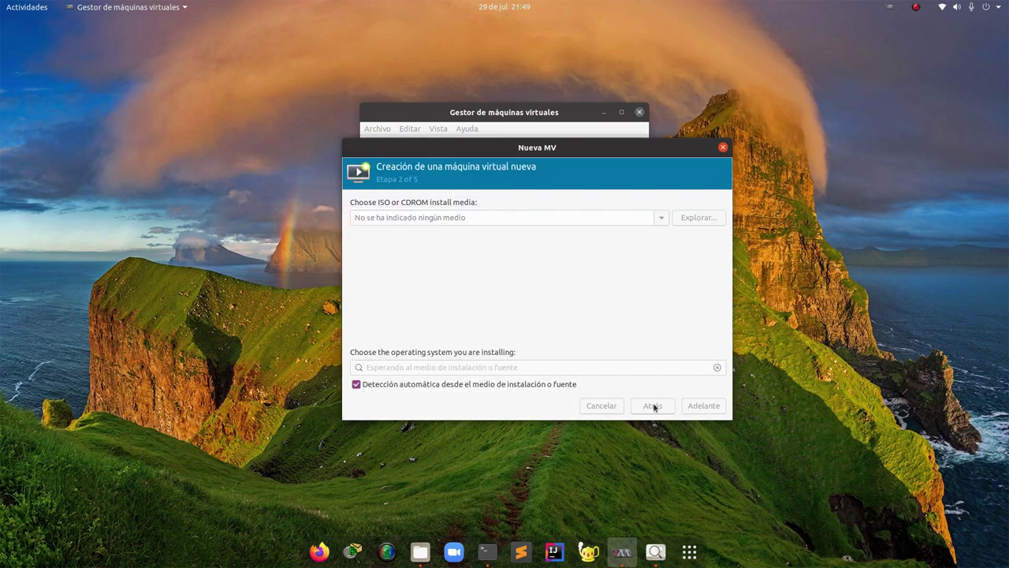
pyautogui.click(426, 218)
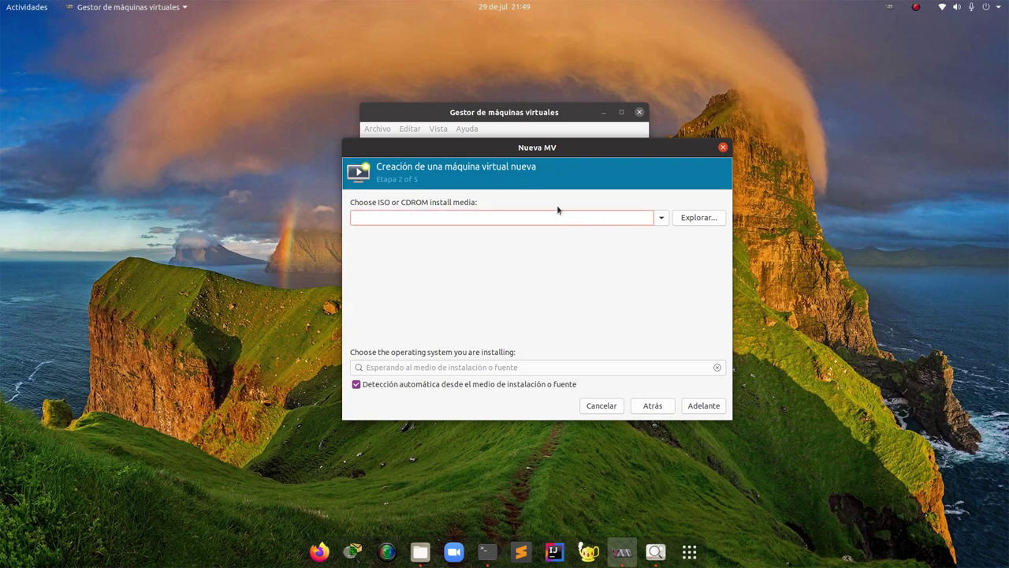
pyautogui.click(698, 217)
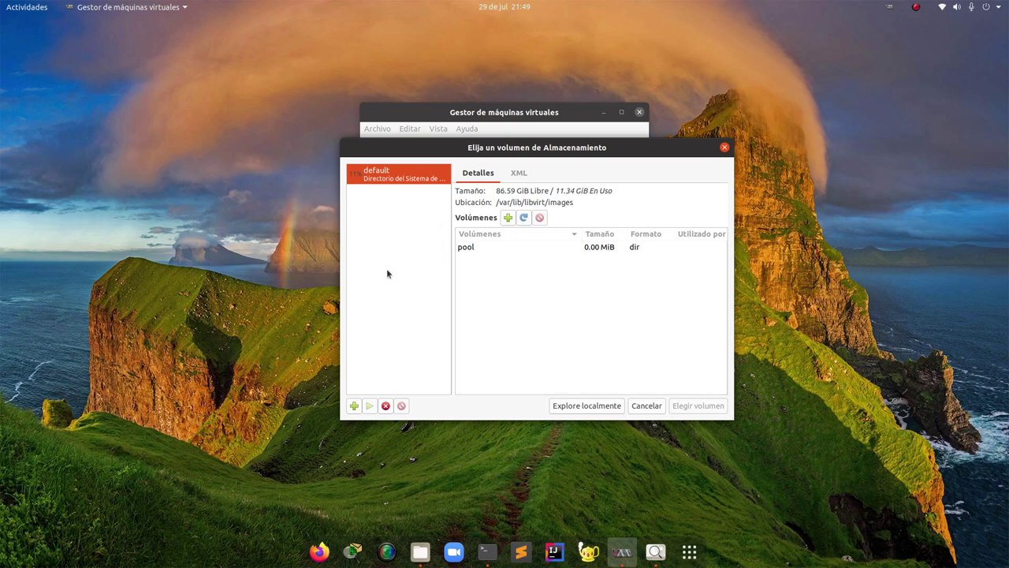
# Start a new dir-type storage pool named 'iso' and browse for its target path
pyautogui.click(355, 406)
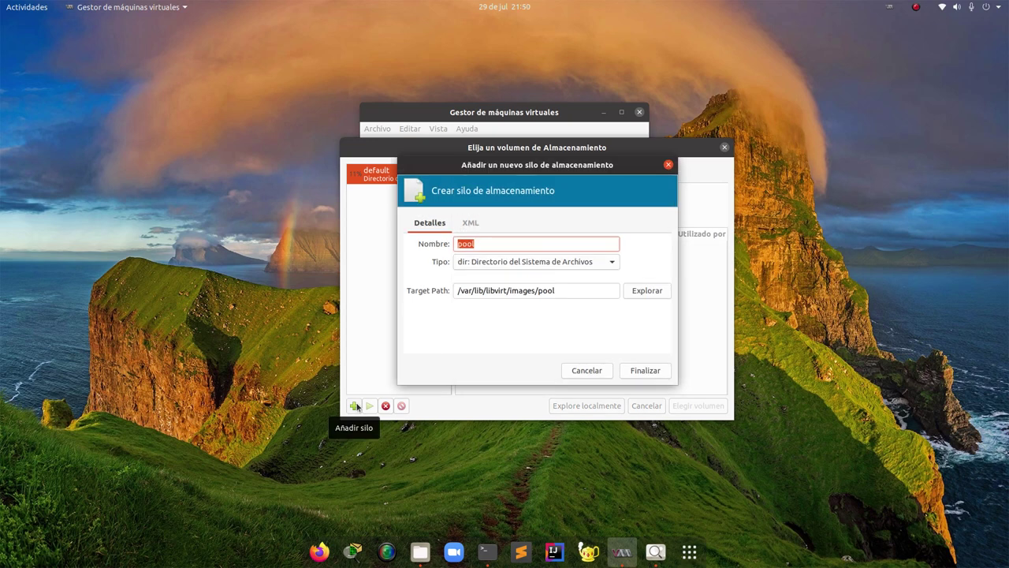
pyautogui.click(494, 245)
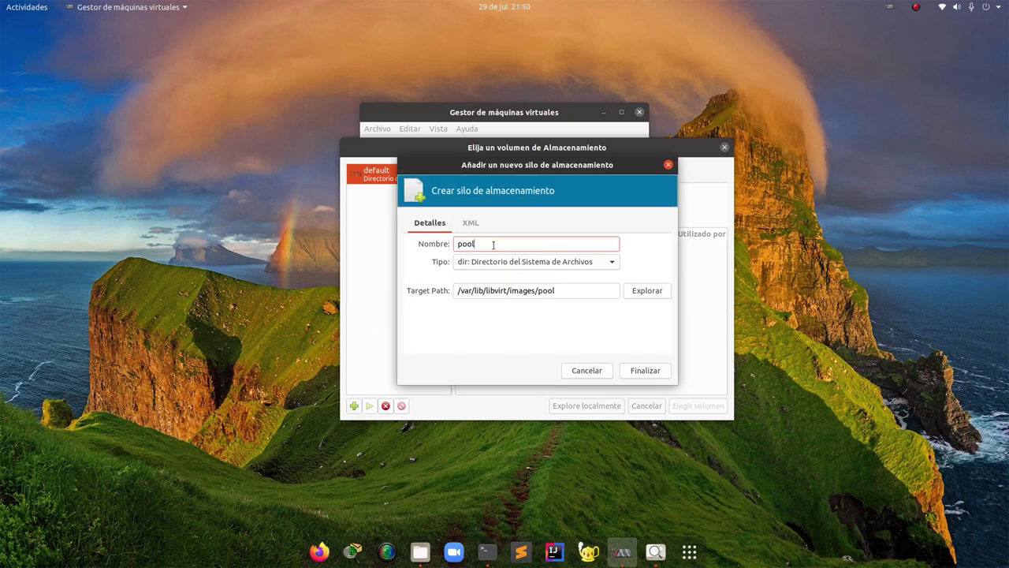
pyautogui.moveTo(473, 240); pyautogui.dragTo(424, 243)
pyautogui.write('iso')
pyautogui.click(555, 263)
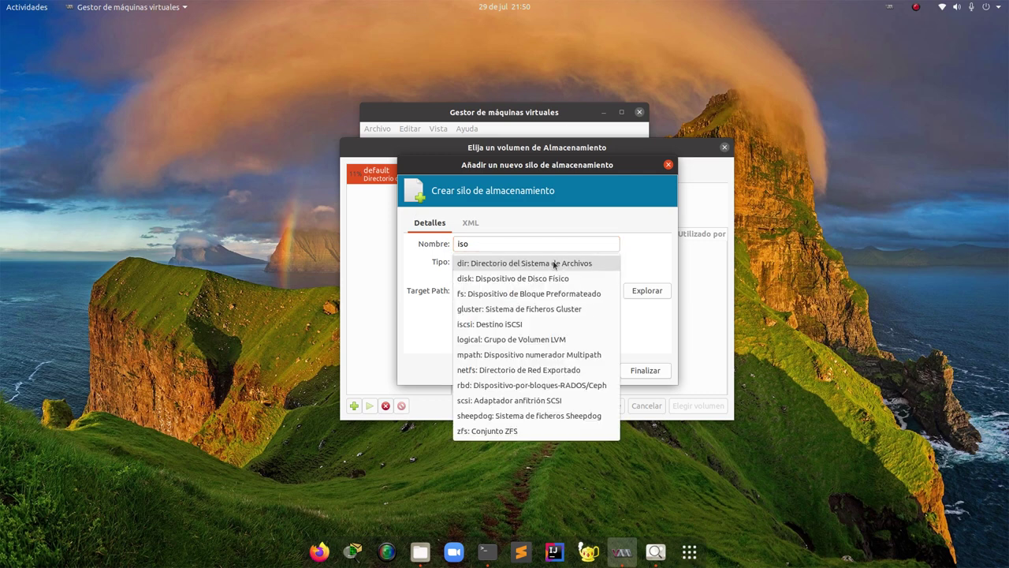
pyautogui.click(555, 264)
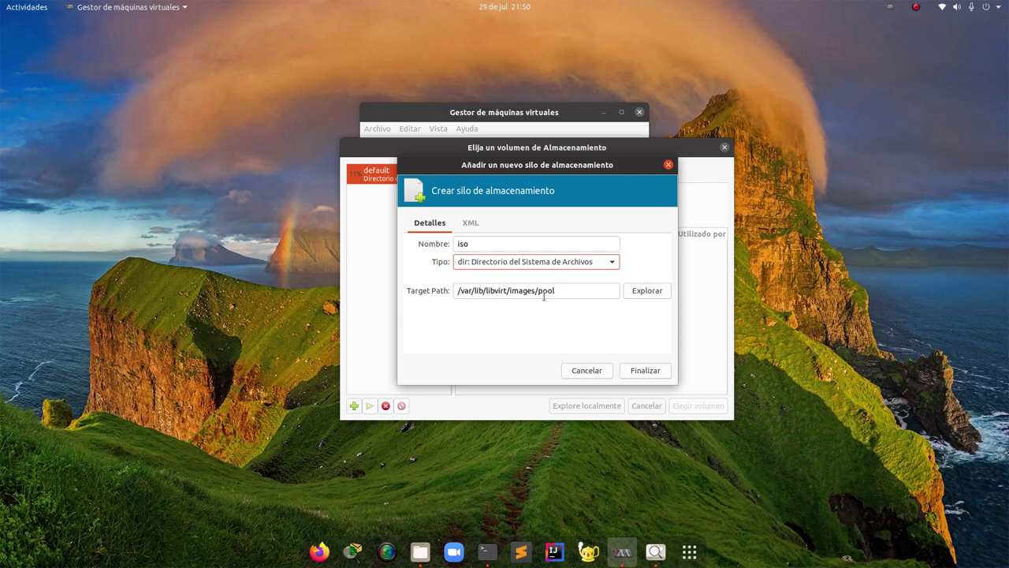
pyautogui.moveTo(556, 290); pyautogui.dragTo(399, 290)
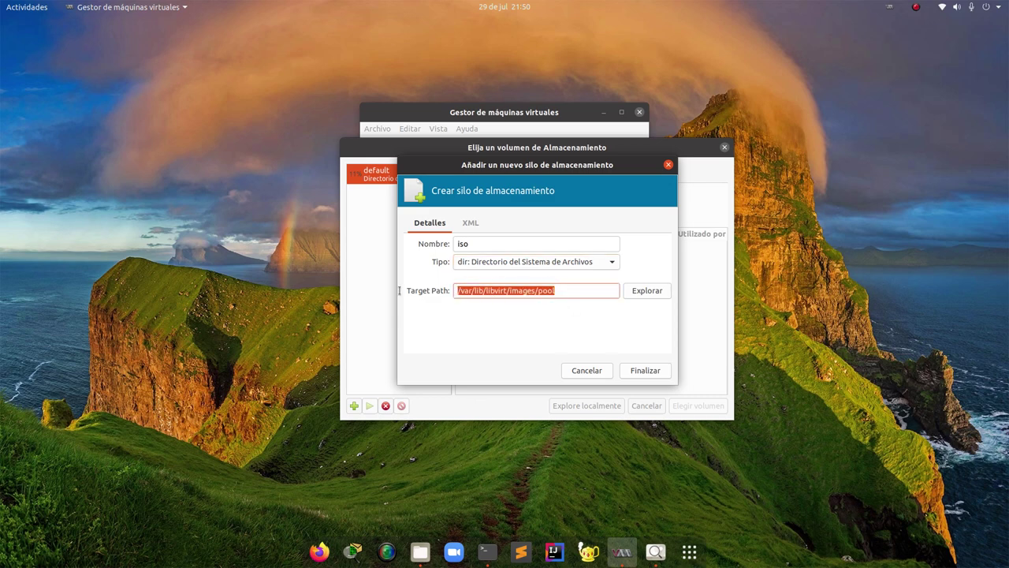
pyautogui.click(637, 291)
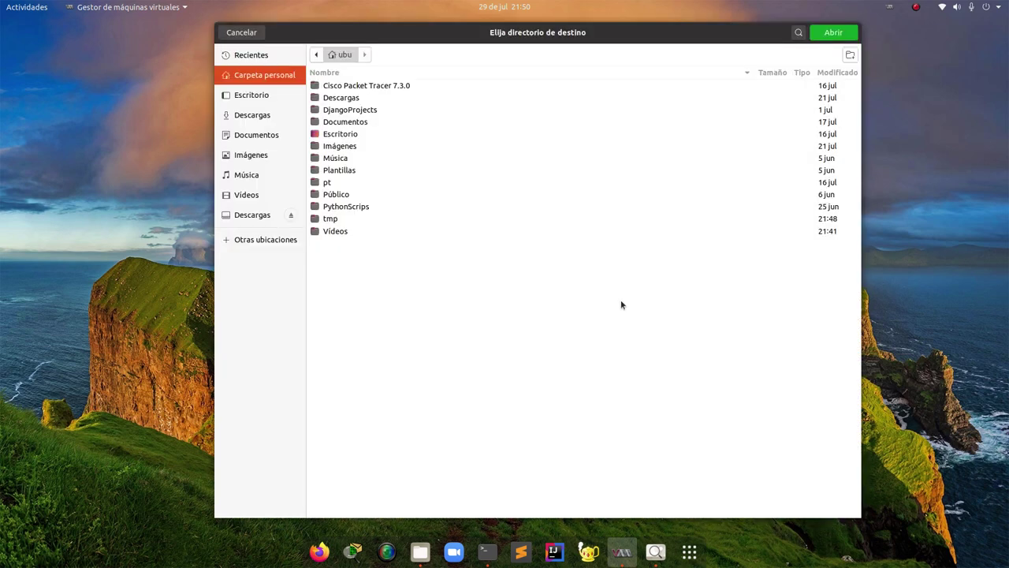
# Choose /backup/custom_storage/isos as the iso pool's target folder
pyautogui.click(266, 241)
pyautogui.click(364, 73)
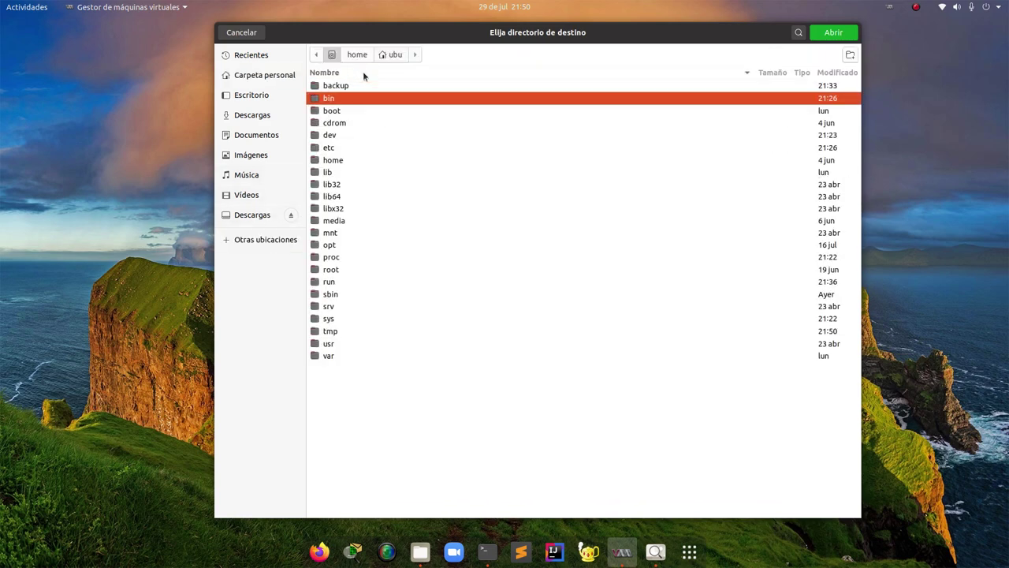
pyautogui.click(344, 86)
pyautogui.doubleClick(343, 87)
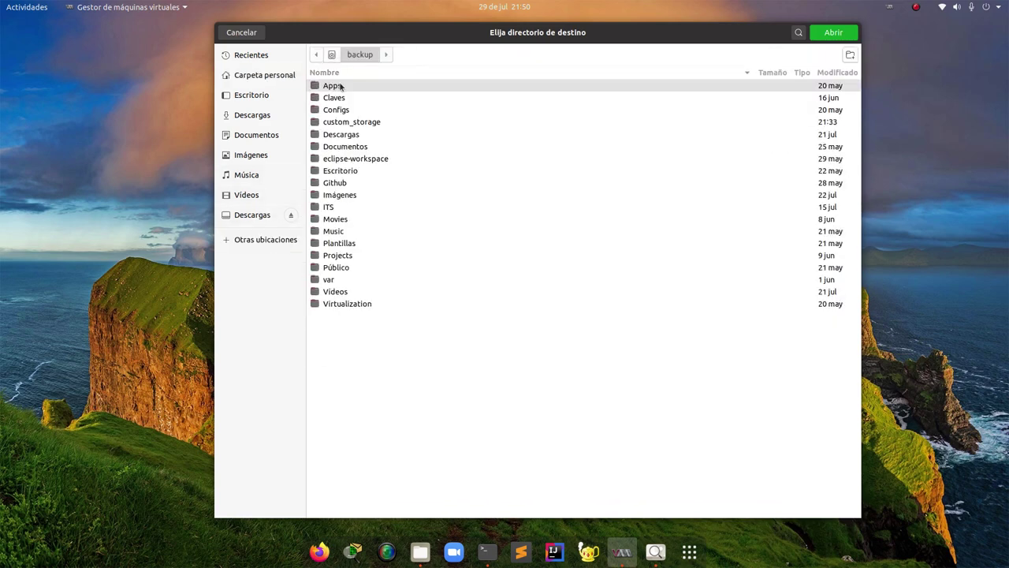
pyautogui.doubleClick(347, 123)
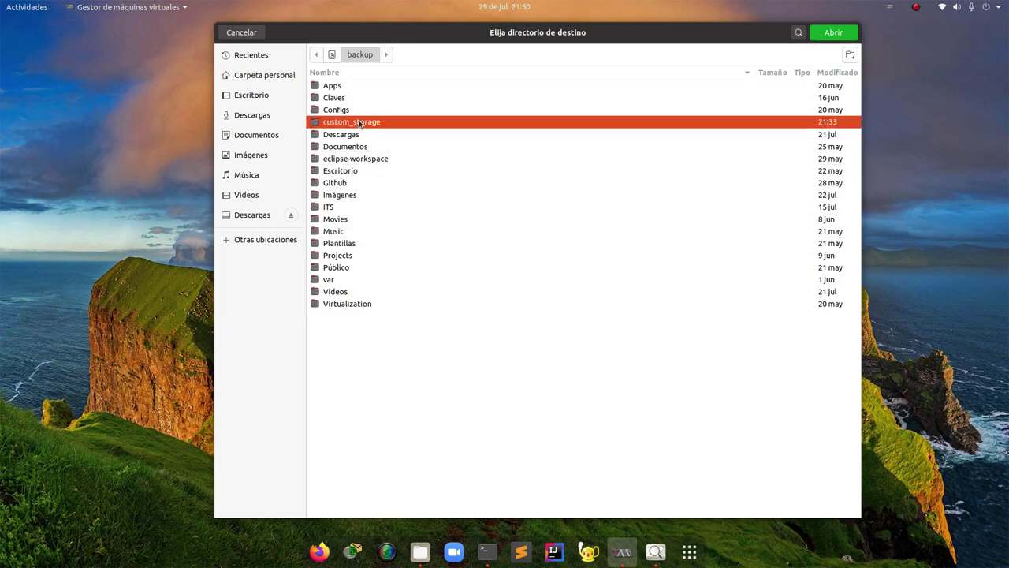
pyautogui.click(330, 100)
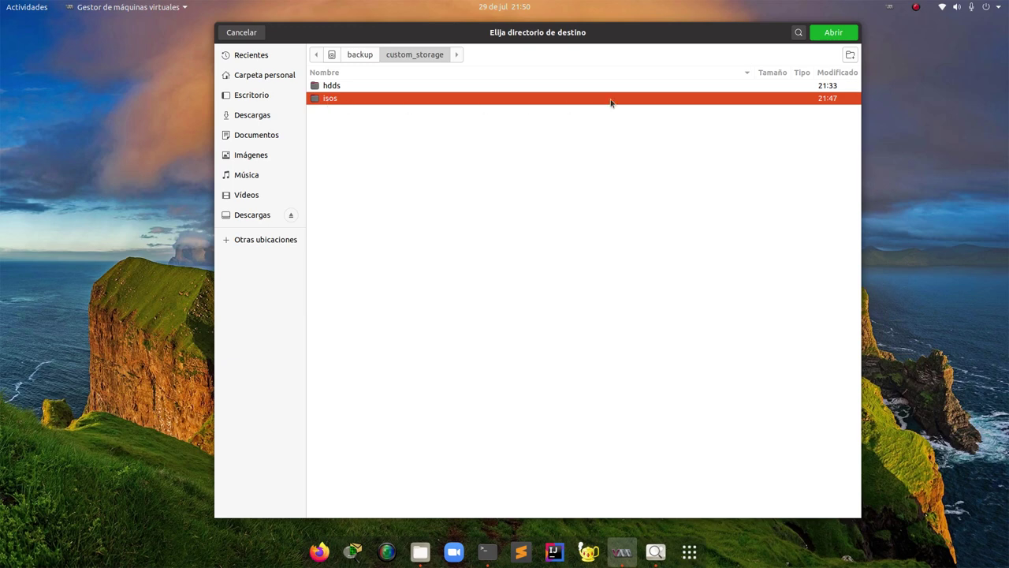
pyautogui.click(839, 35)
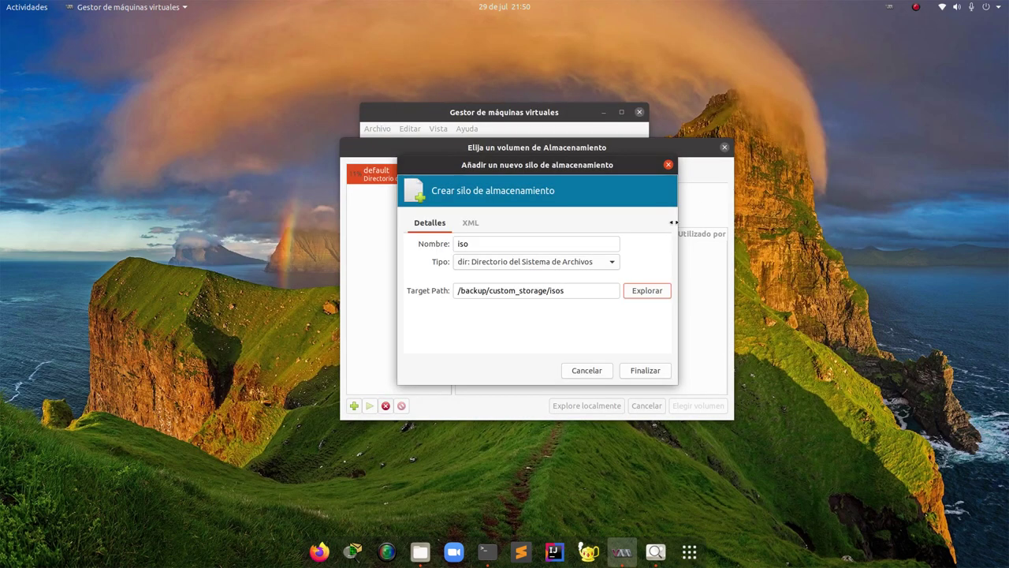
# Create the iso pool and select its MX-19.2_x64.iso volume
pyautogui.click(644, 370)
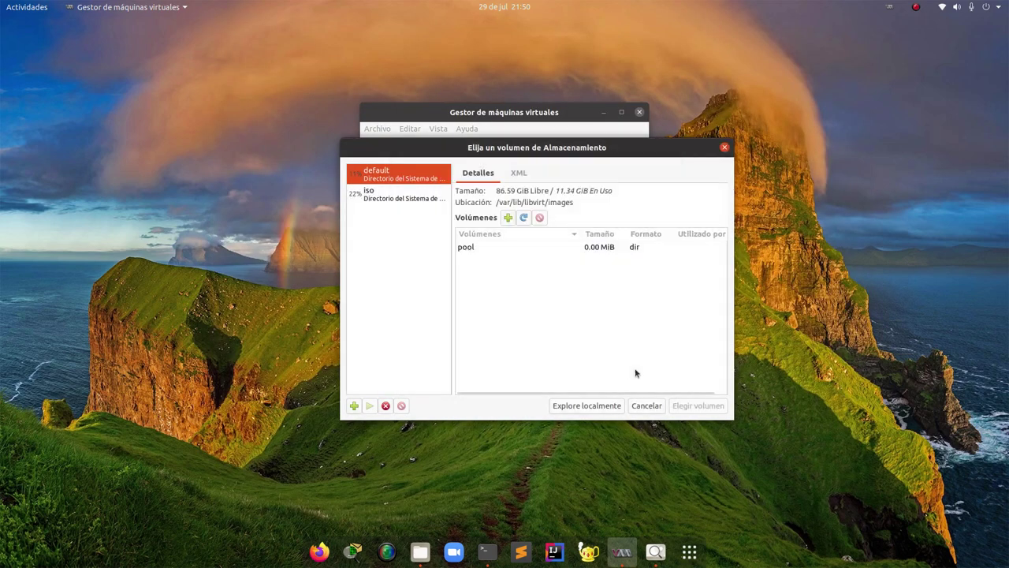
pyautogui.click(373, 194)
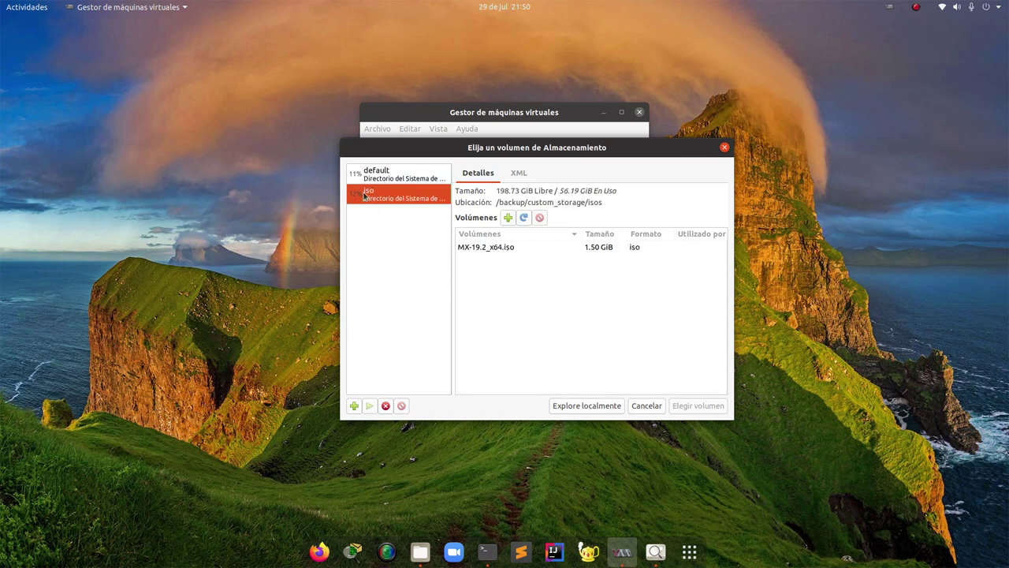
pyautogui.click(486, 249)
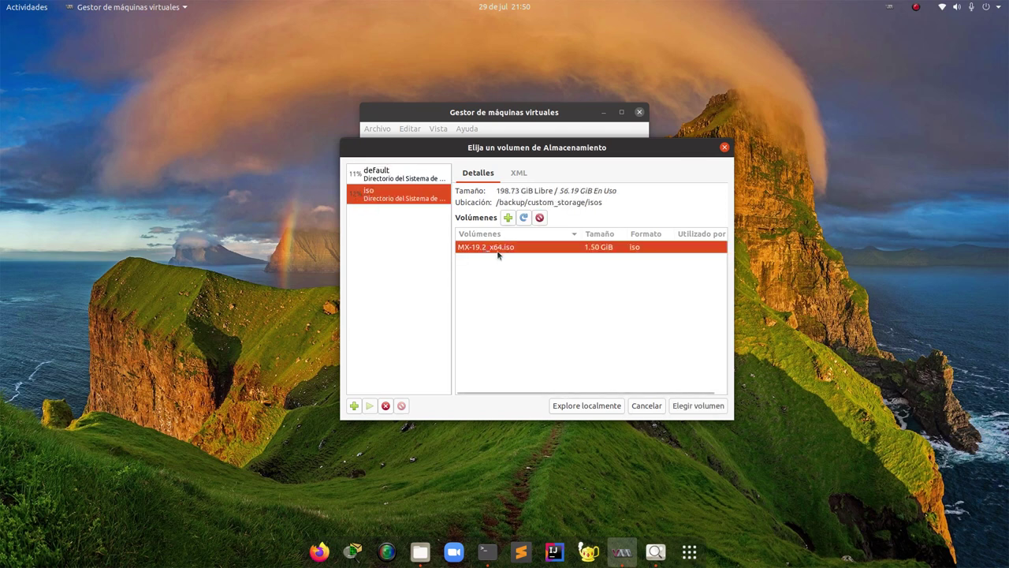
pyautogui.moveTo(497, 202); pyautogui.dragTo(615, 209)
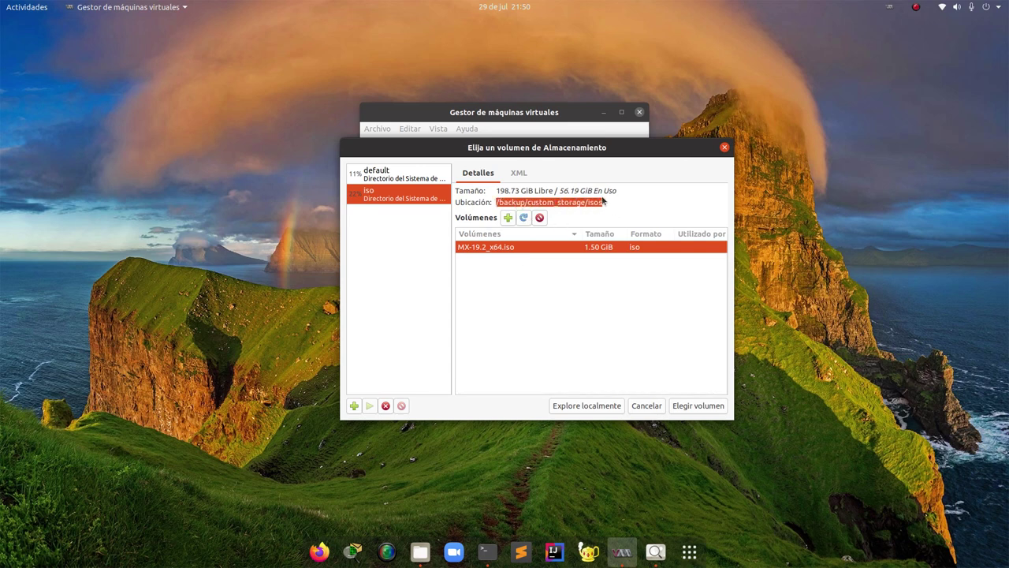
pyautogui.click(581, 201)
pyautogui.moveTo(503, 203); pyautogui.dragTo(603, 202)
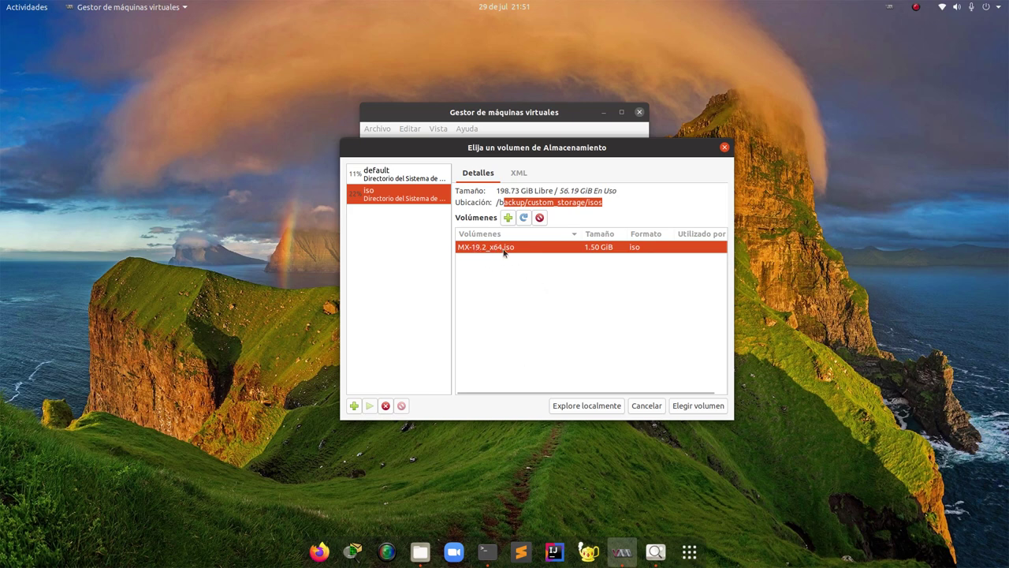
# Use MX-19.2_x64.iso as install media and turn off automatic OS detection
pyautogui.click(692, 408)
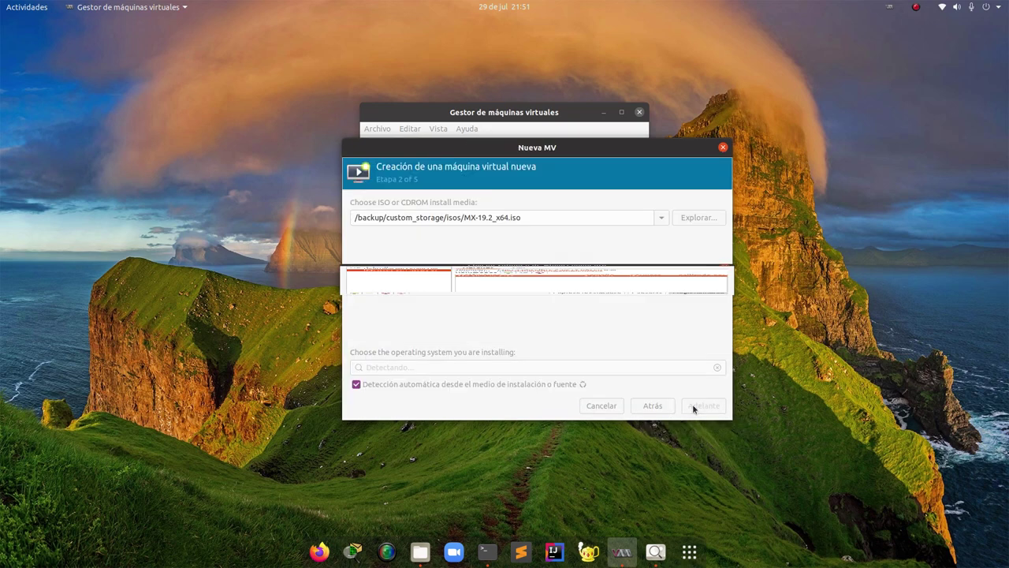
pyautogui.moveTo(531, 218); pyautogui.dragTo(376, 233)
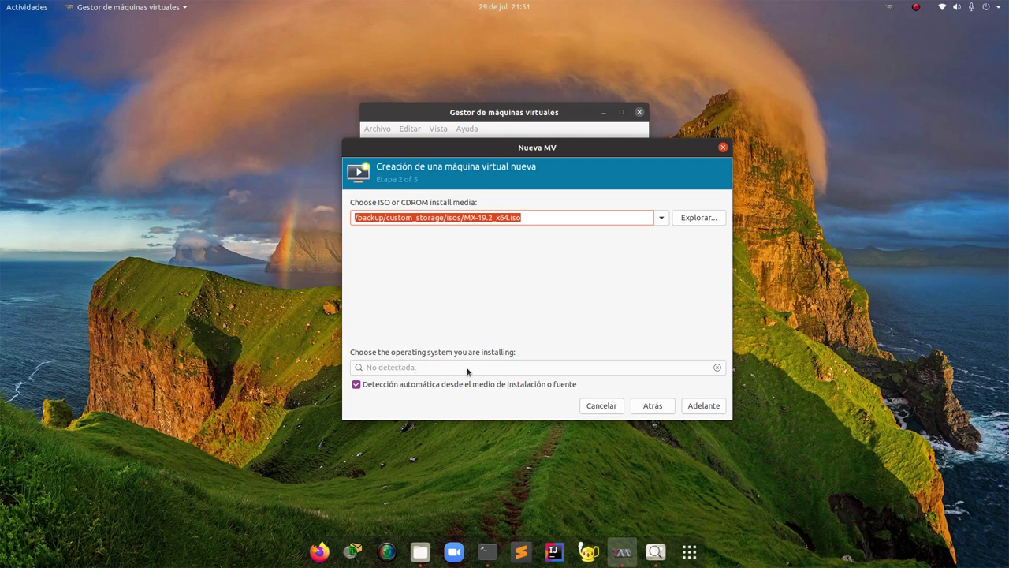
pyautogui.click(356, 384)
# Search for and select Debian 10 as the operating system
pyautogui.click(381, 368)
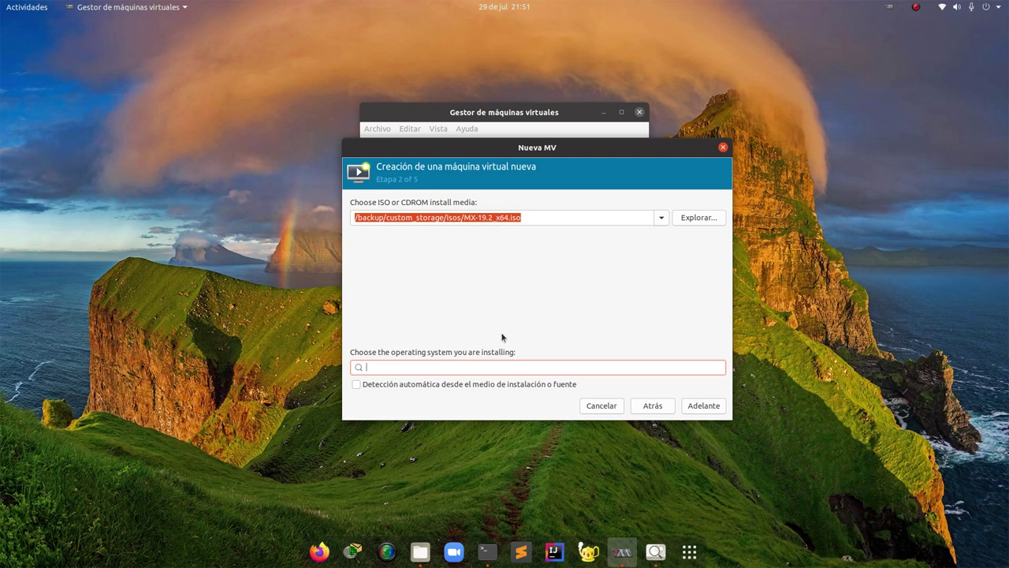
pyautogui.write('mx')
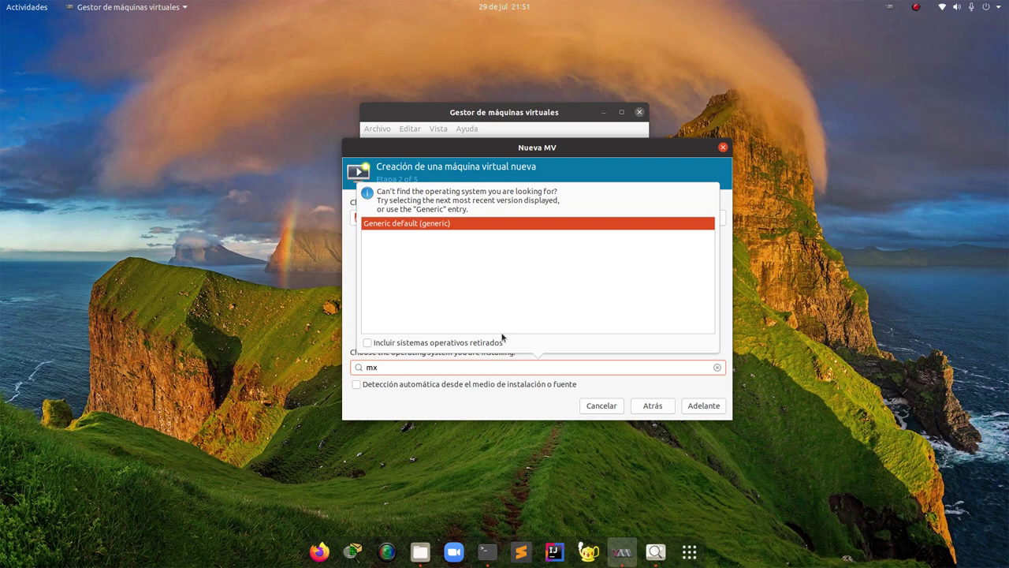
pyautogui.press('BackSpace')
pyautogui.press('BackSpace')
pyautogui.write('deb')
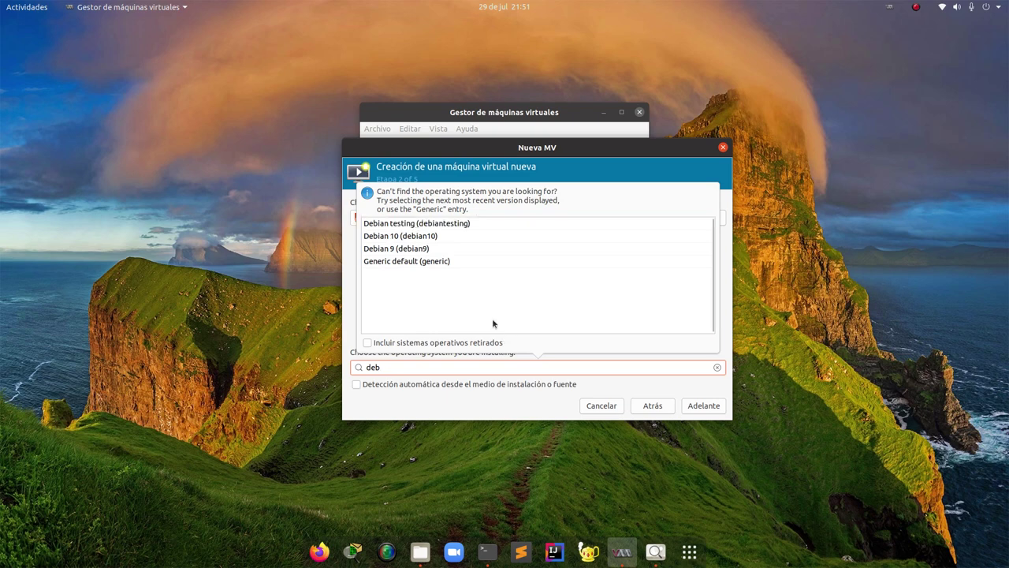
pyautogui.click(416, 238)
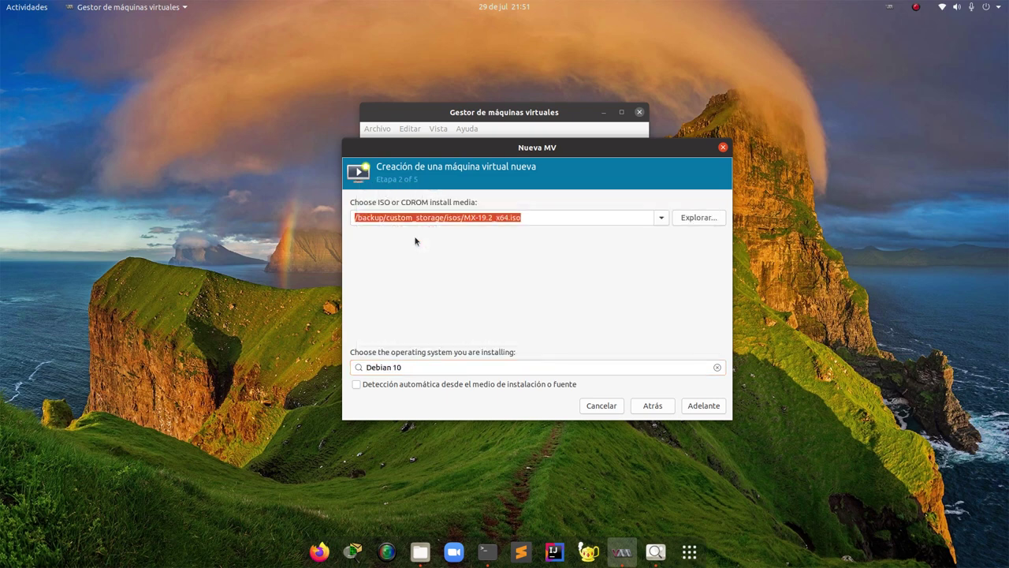
pyautogui.click(357, 367)
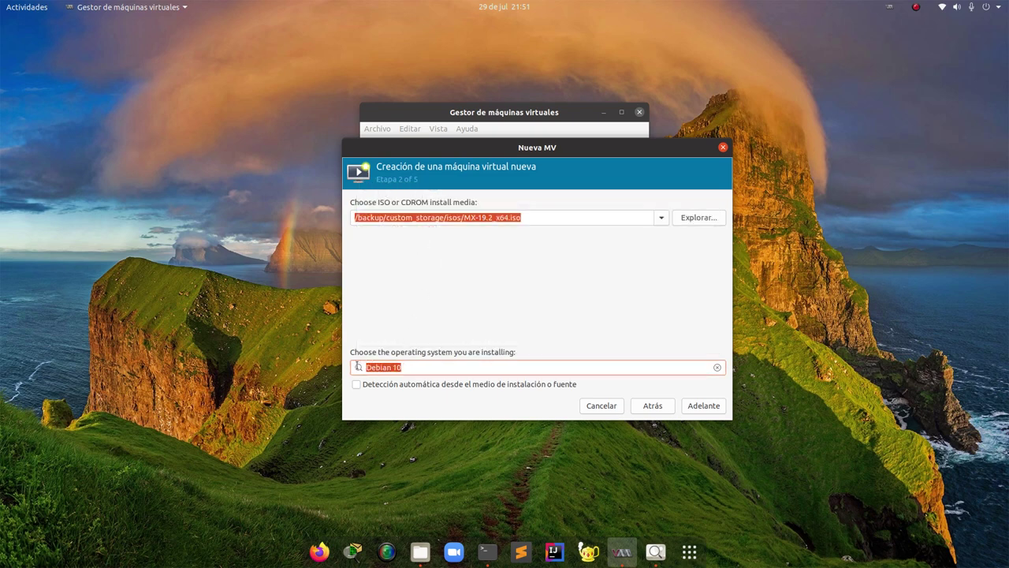
pyautogui.click(403, 366)
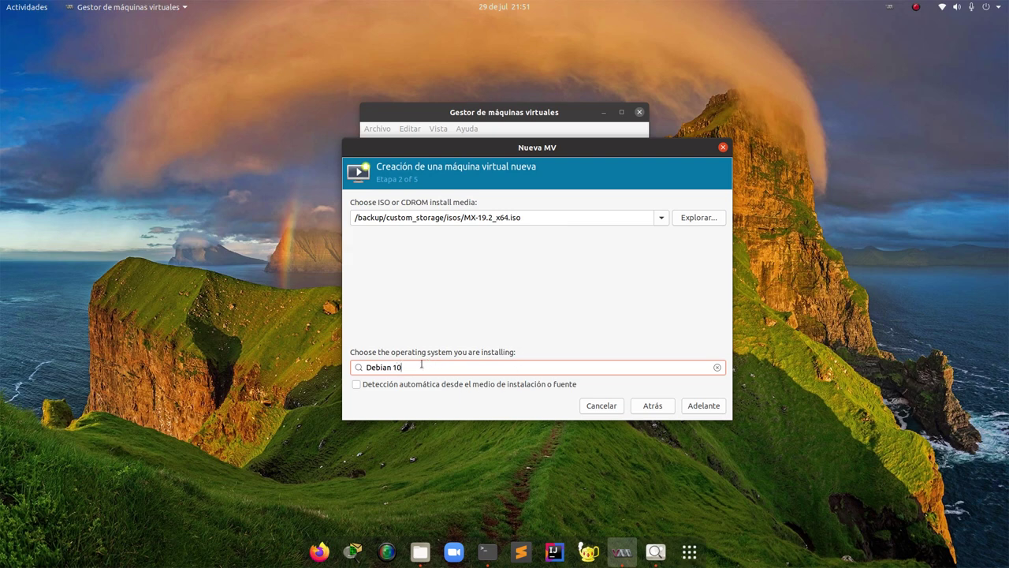
pyautogui.tripleClick(416, 367)
# Set memory to 3096 MiB, keep 2 CPUs, and advance to the storage step
pyautogui.click(698, 411)
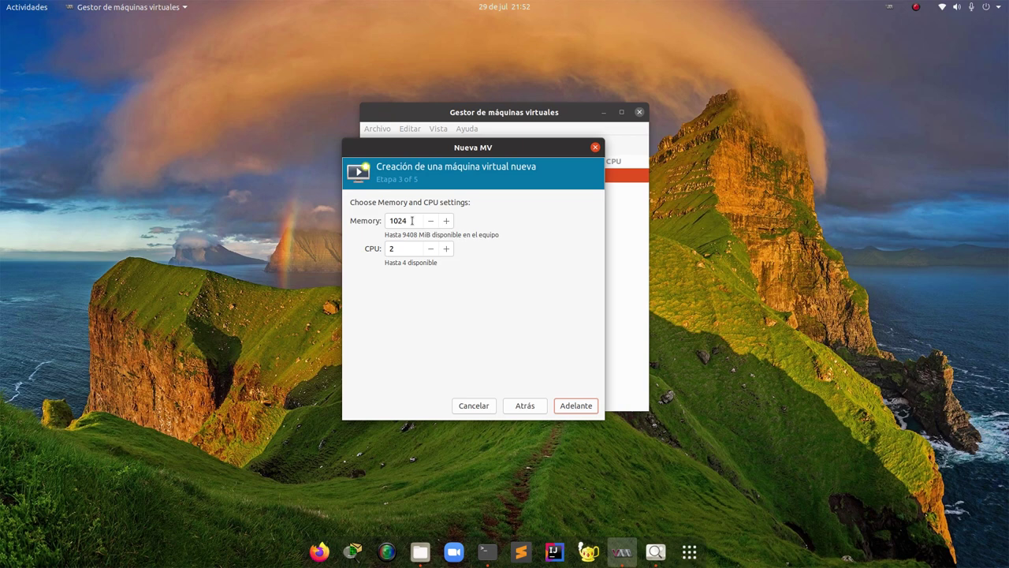
pyautogui.moveTo(410, 220); pyautogui.dragTo(376, 221)
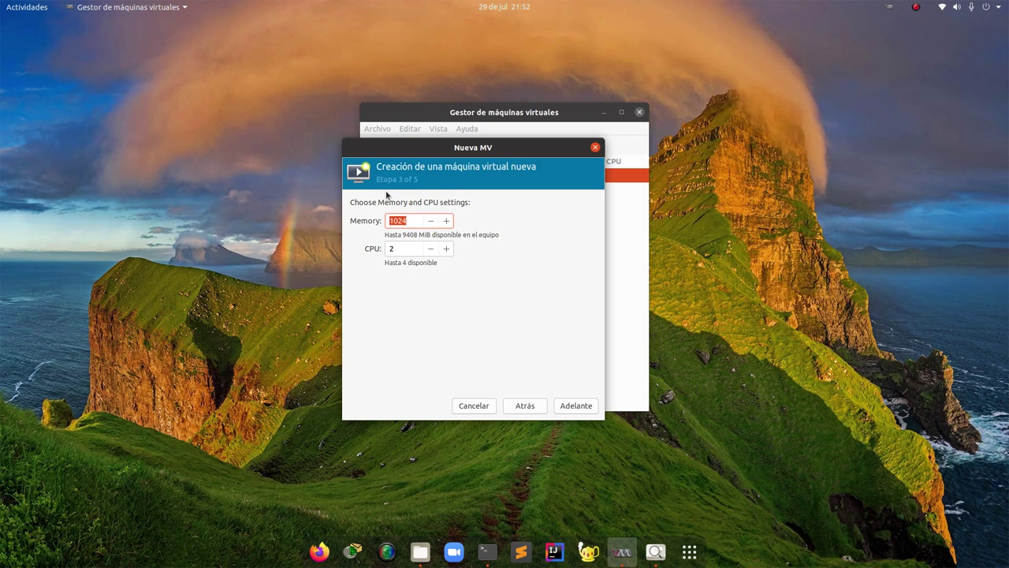
pyautogui.write('3096')
pyautogui.press('Tab')
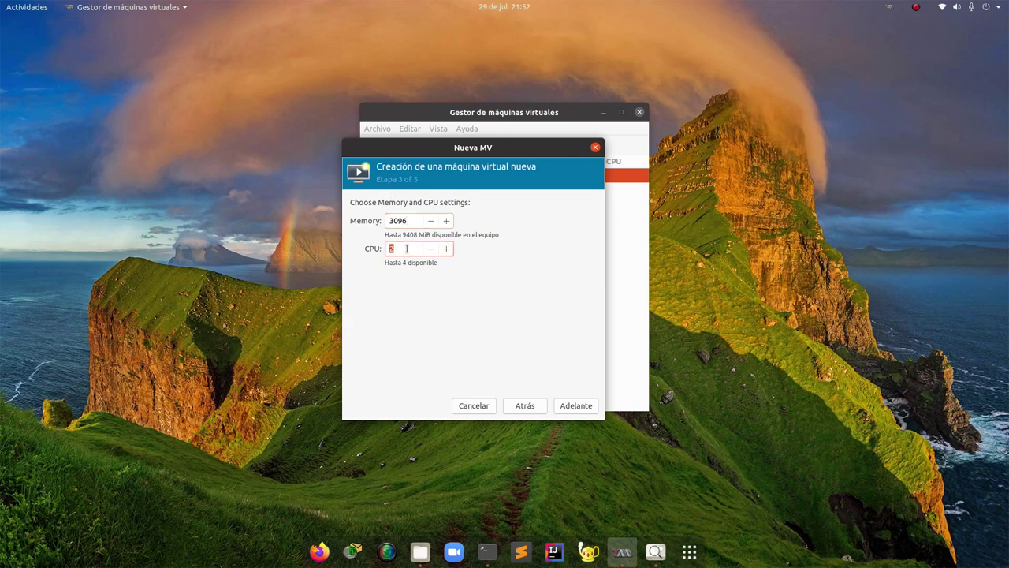
pyautogui.click(394, 249)
pyautogui.moveTo(394, 249); pyautogui.dragTo(381, 250)
pyautogui.click(393, 248)
pyautogui.click(565, 406)
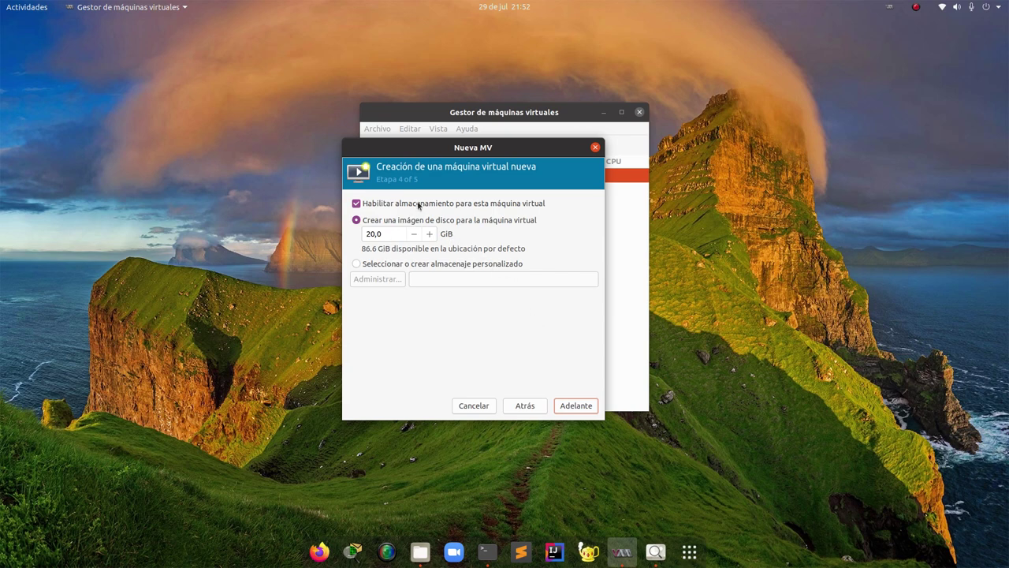
# Select custom storage, open the volume chooser, and start a new pool named 'hdds'
pyautogui.click(407, 264)
pyautogui.click(385, 282)
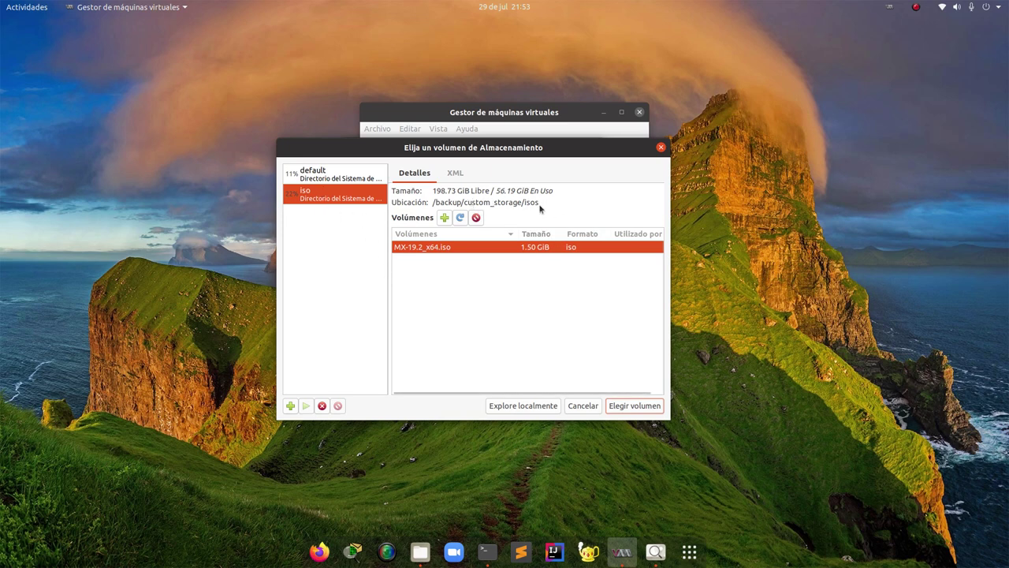
pyautogui.moveTo(524, 202); pyautogui.dragTo(555, 207)
pyautogui.click(566, 202)
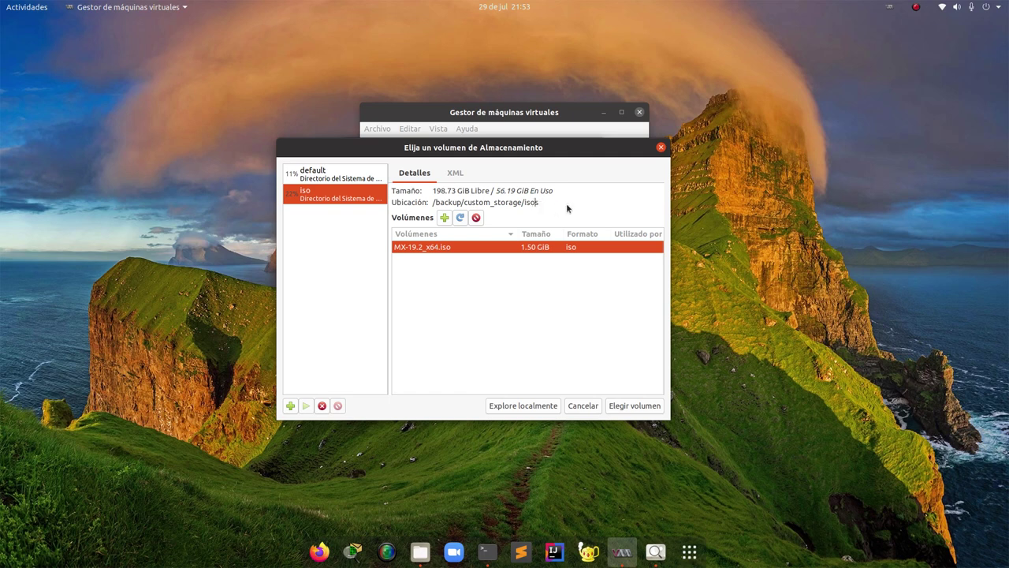
pyautogui.click(290, 406)
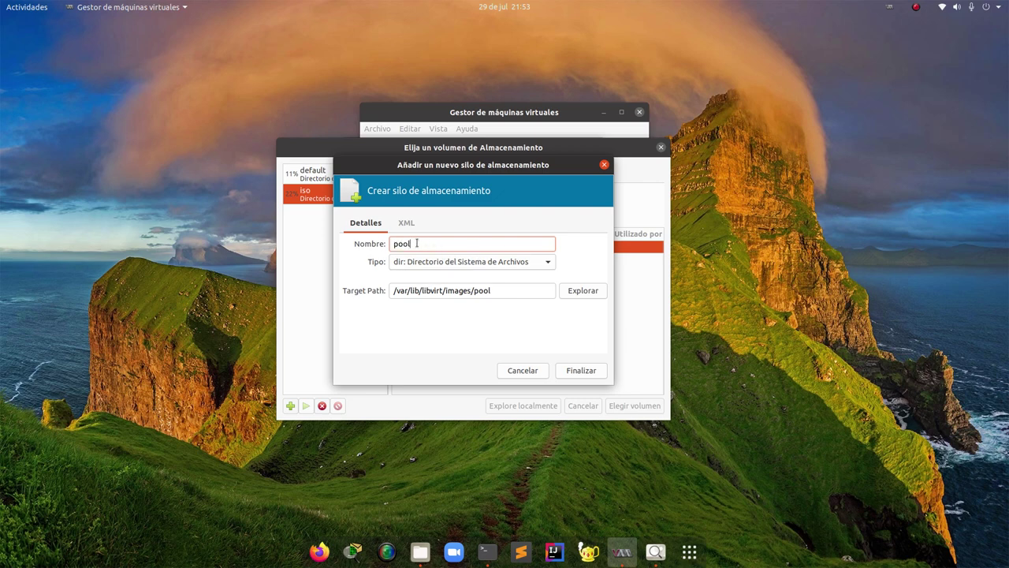
pyautogui.write('hdds')
# Set the hdds pool's target path to /backup/custom_storage/hdds and create the pool
pyautogui.click(584, 290)
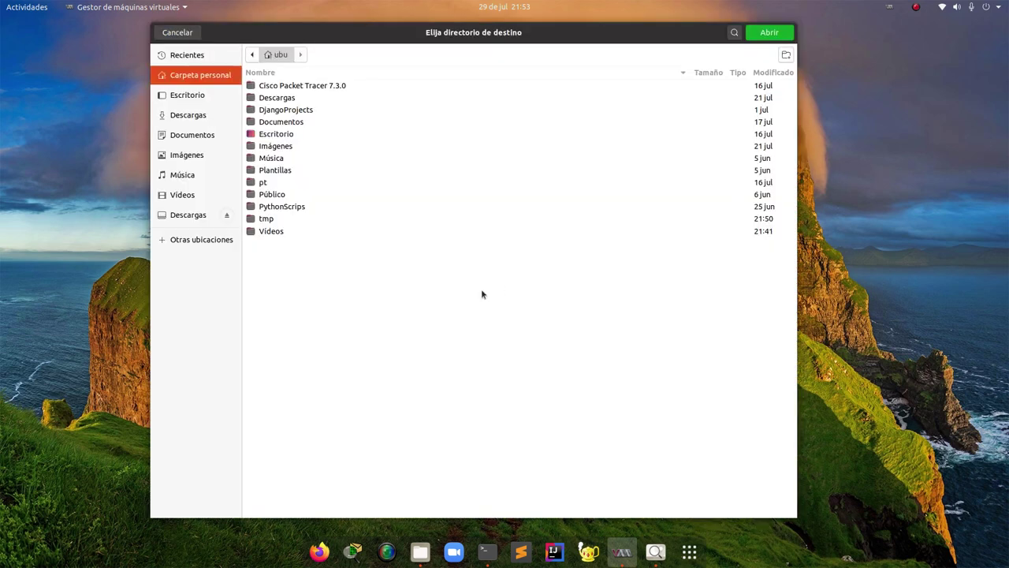
pyautogui.click(217, 245)
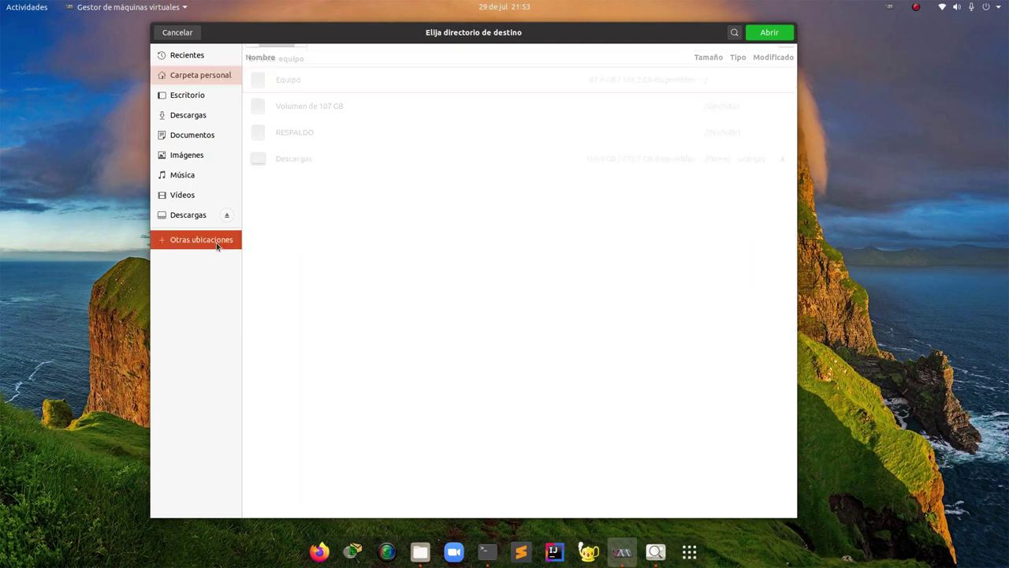
pyautogui.click(297, 79)
pyautogui.click(269, 86)
pyautogui.doubleClick(269, 87)
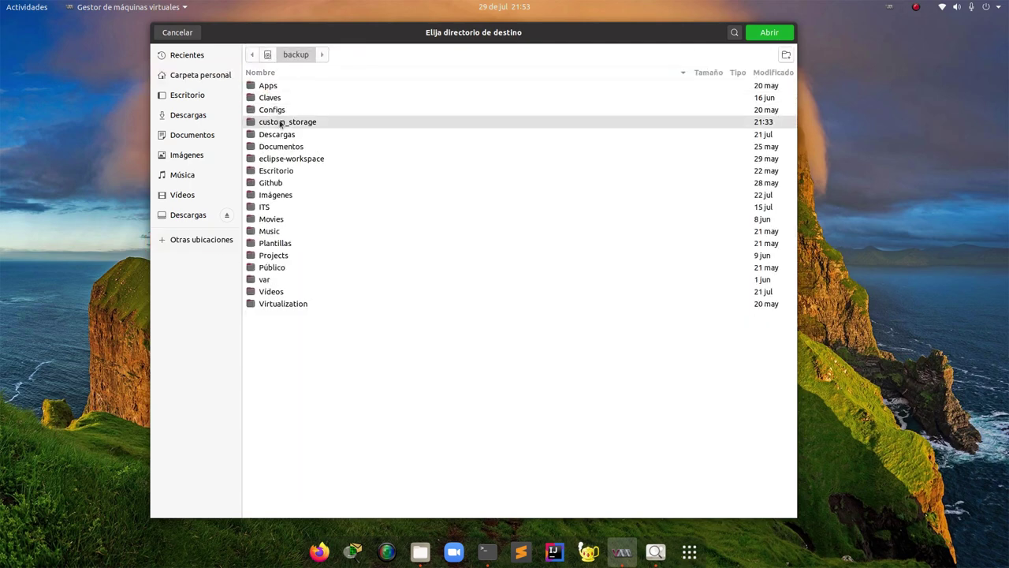
pyautogui.doubleClick(279, 122)
pyautogui.click(267, 89)
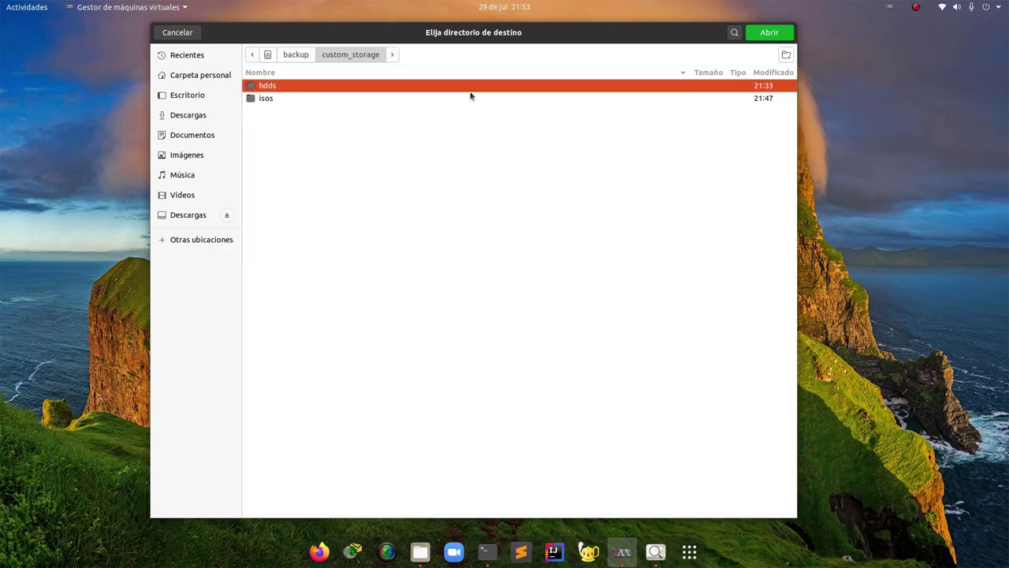
pyautogui.click(766, 33)
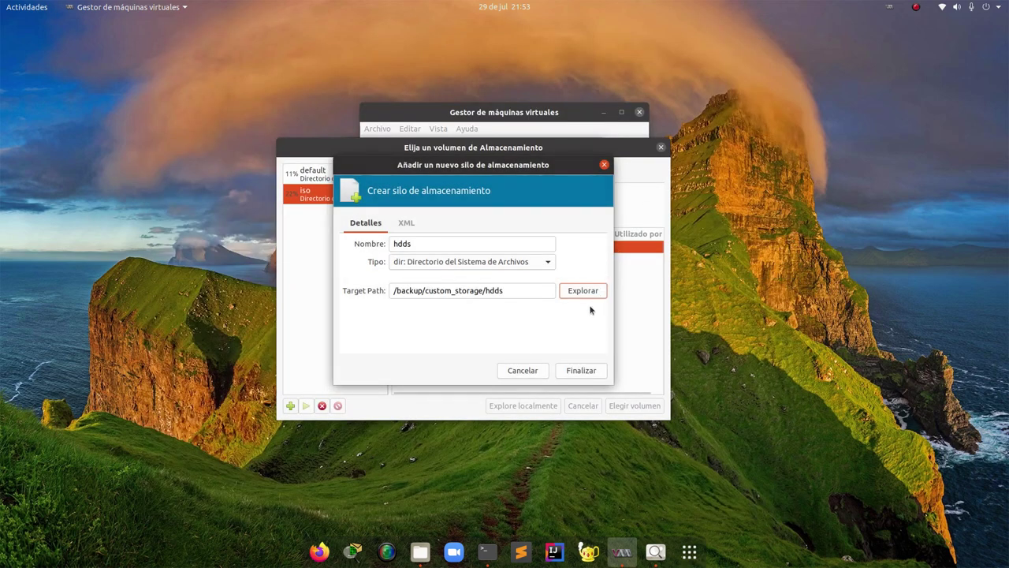
pyautogui.click(582, 368)
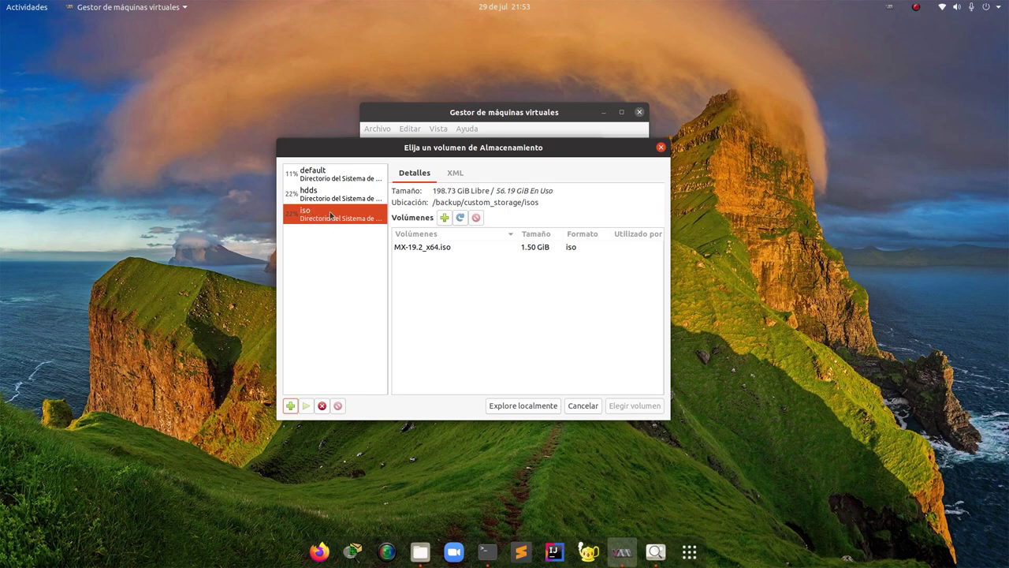
# Select the hdds pool and start adding a new volume named debian10
pyautogui.click(325, 196)
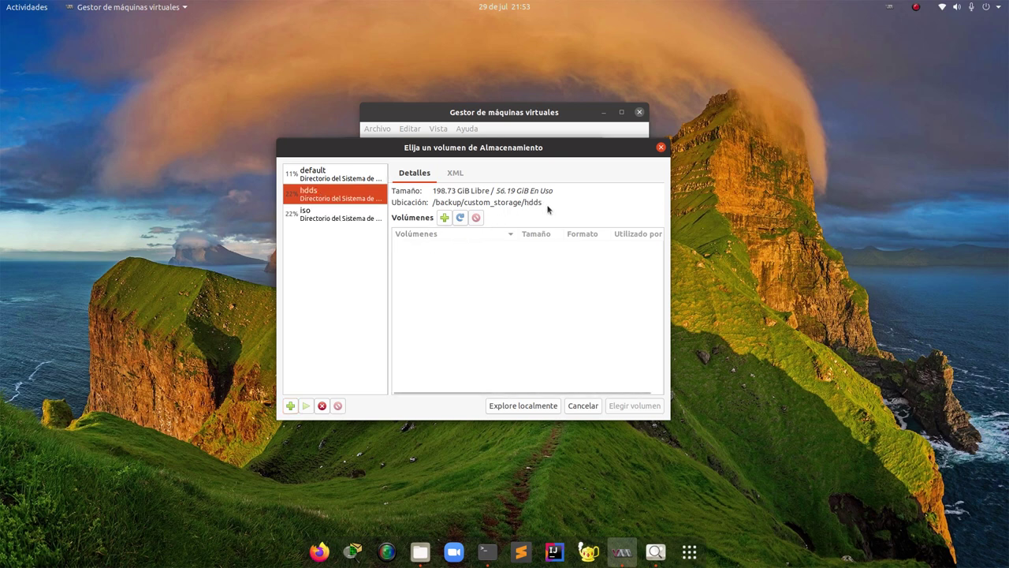
pyautogui.moveTo(513, 202); pyautogui.dragTo(543, 203)
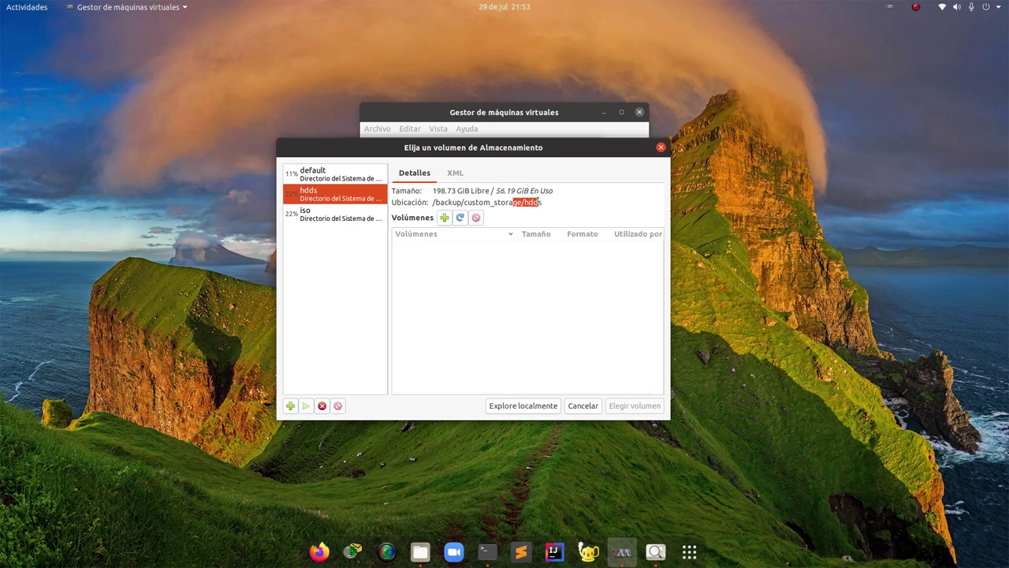
pyautogui.click(537, 199)
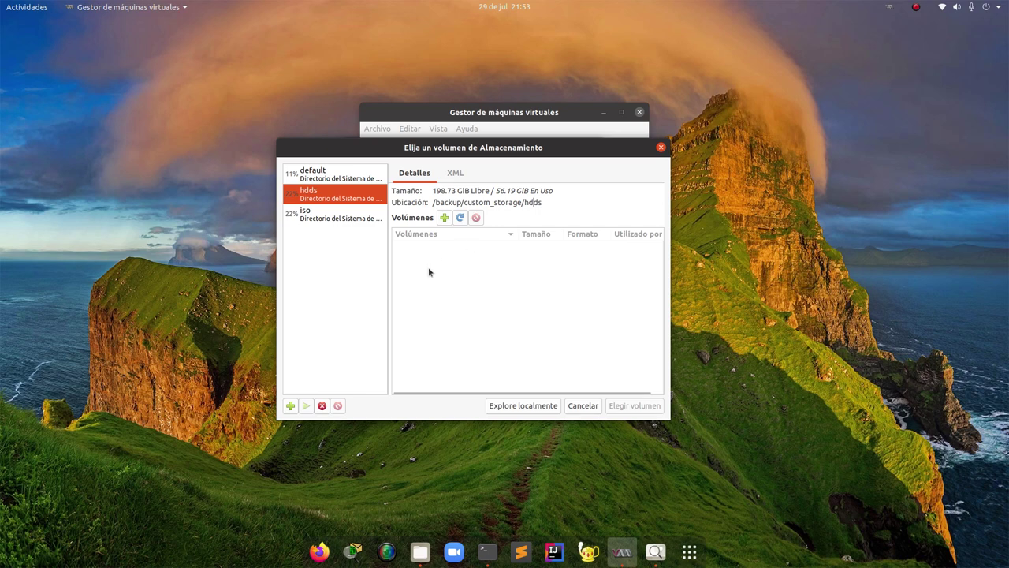
pyautogui.click(445, 218)
pyautogui.click(405, 241)
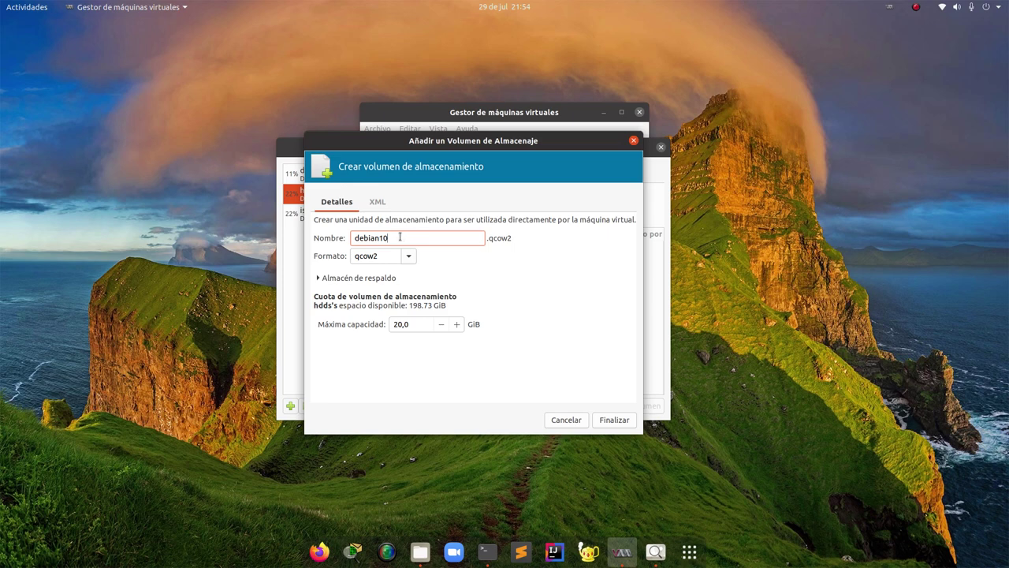
# Create the 20,0 GiB qcow2 volume debian10 and choose it as the VM disk
pyautogui.moveTo(399, 236); pyautogui.dragTo(344, 236)
pyautogui.doubleClick(409, 325)
pyautogui.click(411, 327)
pyautogui.doubleClick(411, 326)
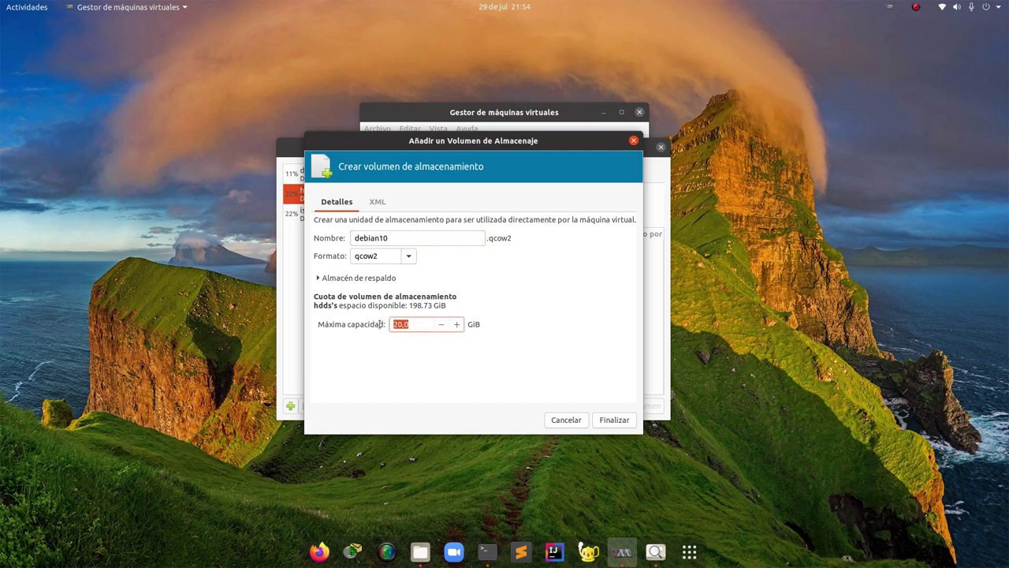
pyautogui.press('Home')
pyautogui.press('Delete')
pyautogui.write('3')
pyautogui.press('BackSpace')
pyautogui.write('2')
pyautogui.click(613, 420)
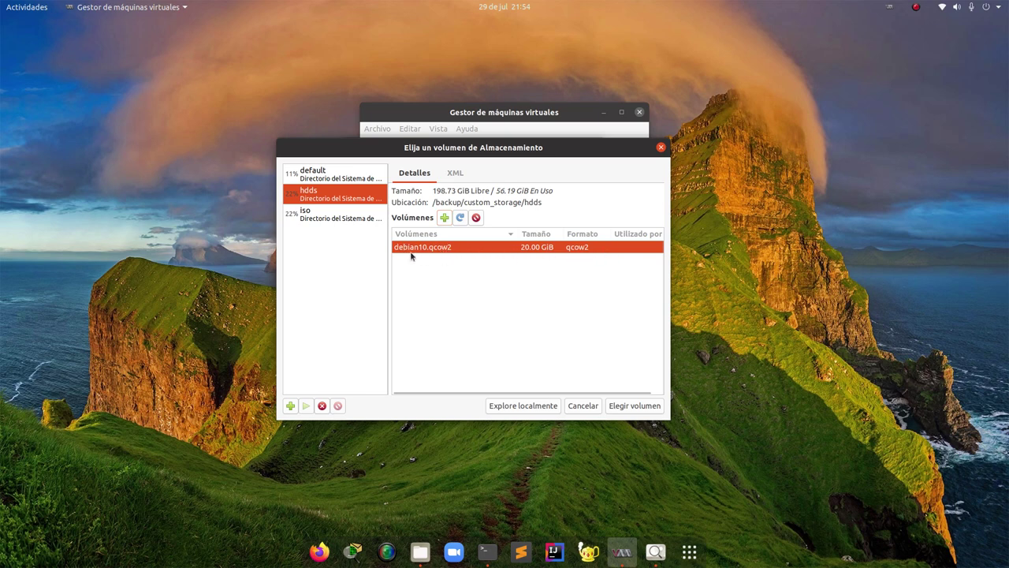
pyautogui.click(639, 406)
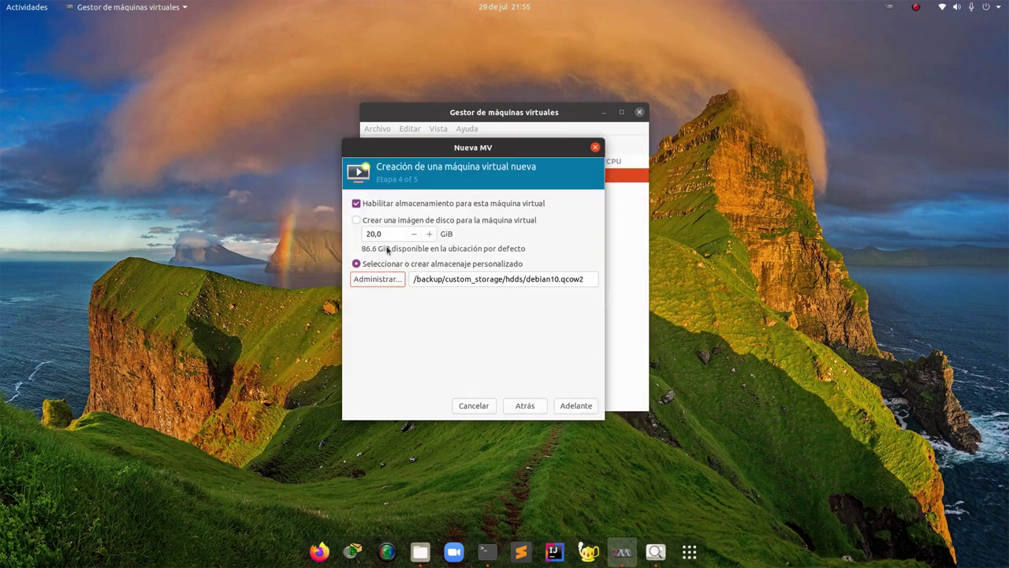
# Advance to the summary step and enable customising configuration before install
pyautogui.click(579, 407)
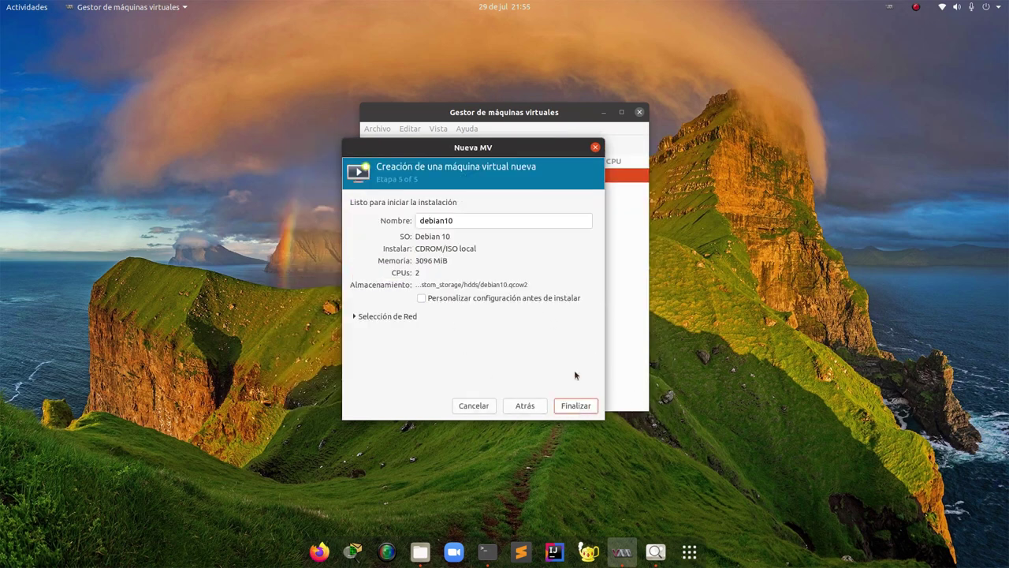
pyautogui.click(422, 298)
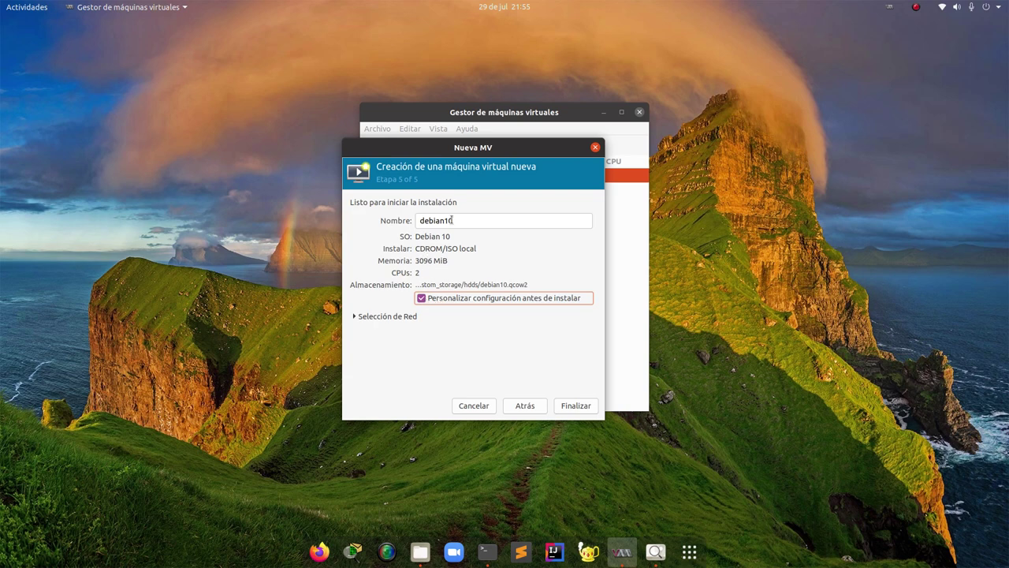
# Untick customising before install, keep the default NAT network, and create the debian10 VM
pyautogui.tripleClick(473, 221)
pyautogui.click(421, 298)
pyautogui.click(366, 317)
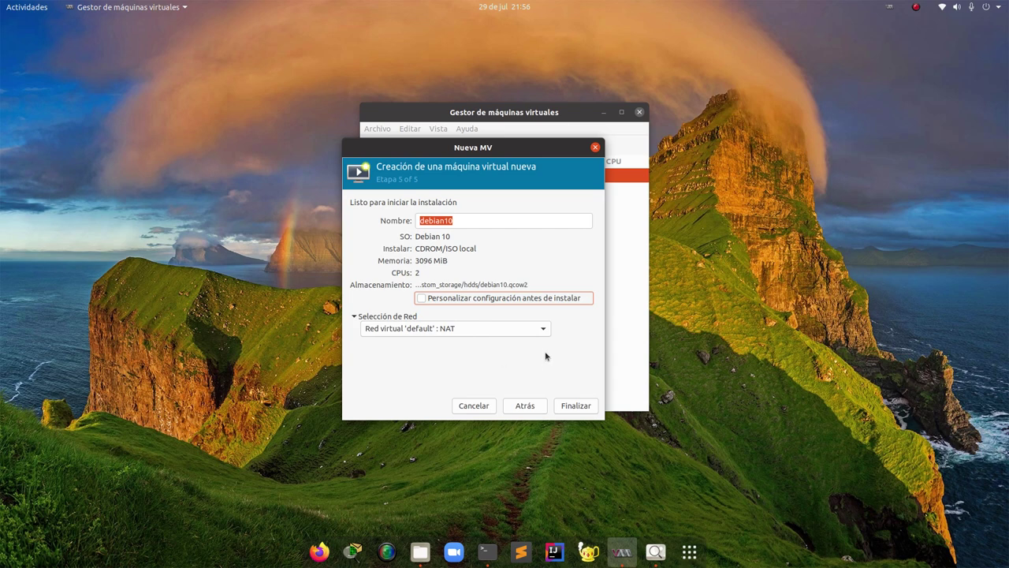
pyautogui.click(573, 407)
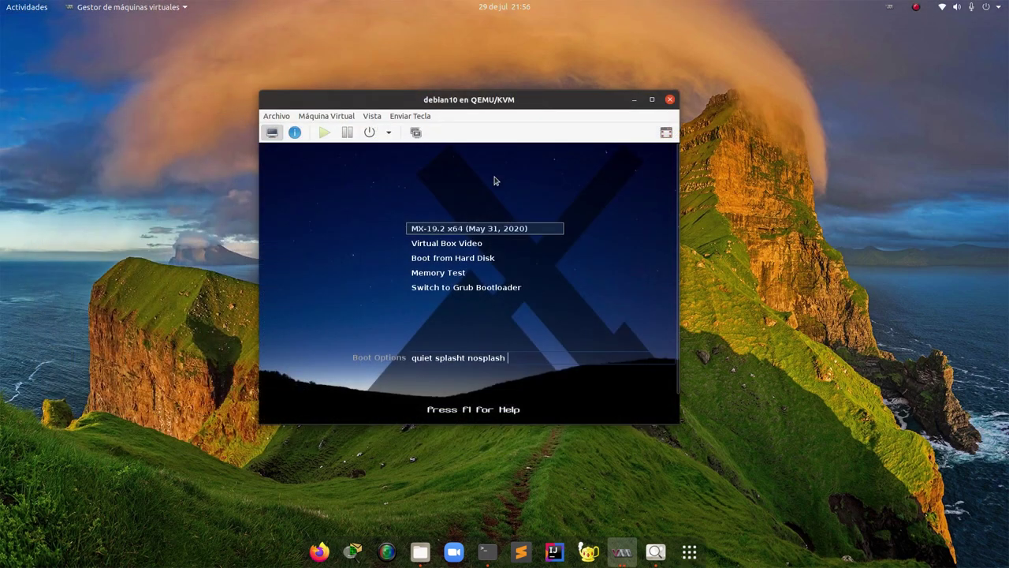
# Browse the boot menu to the Virtual Box Video entry (video=1280x1024) and back to MX-19.2
pyautogui.press('Down')
pyautogui.write('video=1280x1024')
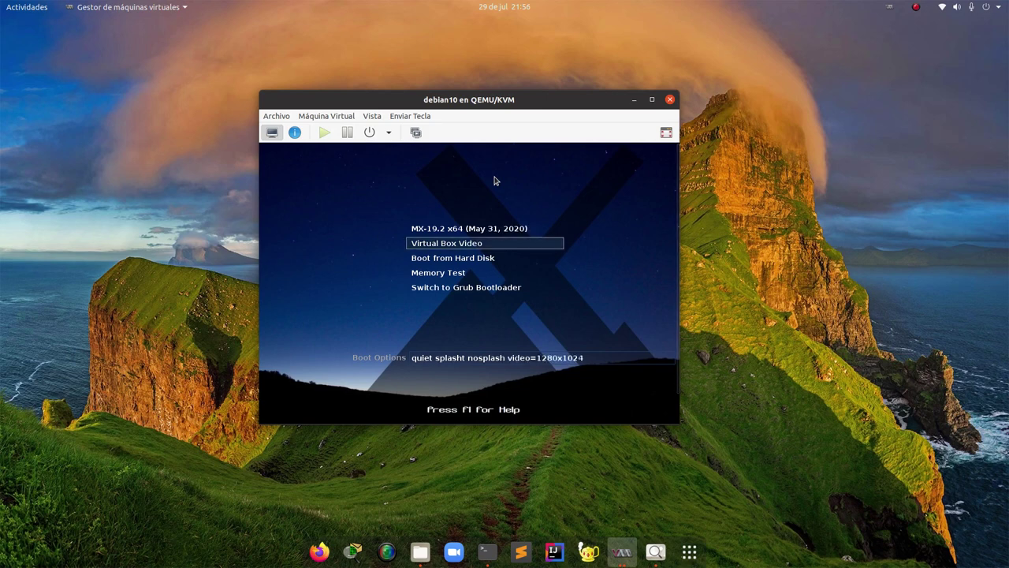
pyautogui.press('Up')
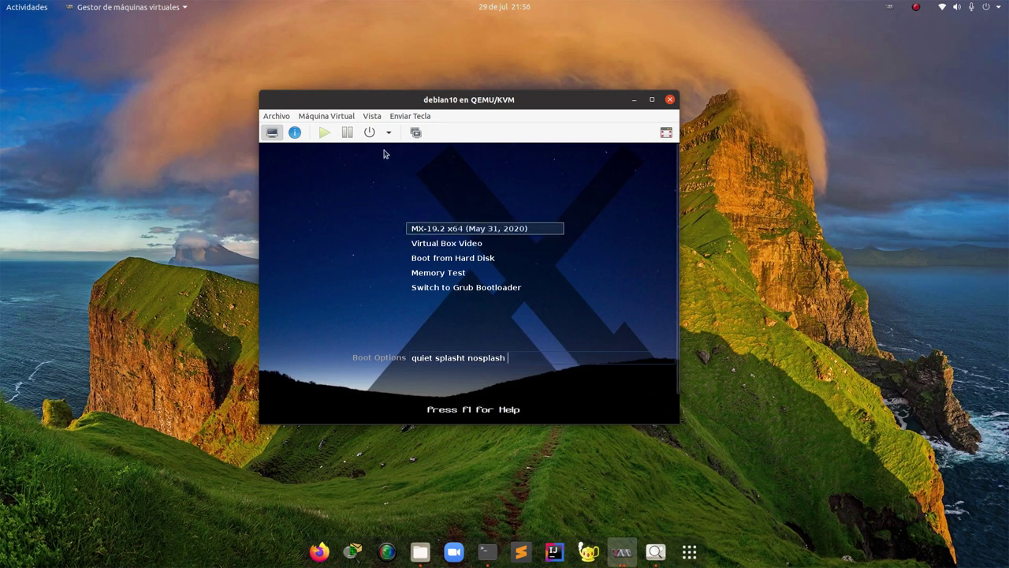
# Force the debian10 VM to power off via Máquina Virtual > Apagar > Forzar apagado
pyautogui.click(302, 116)
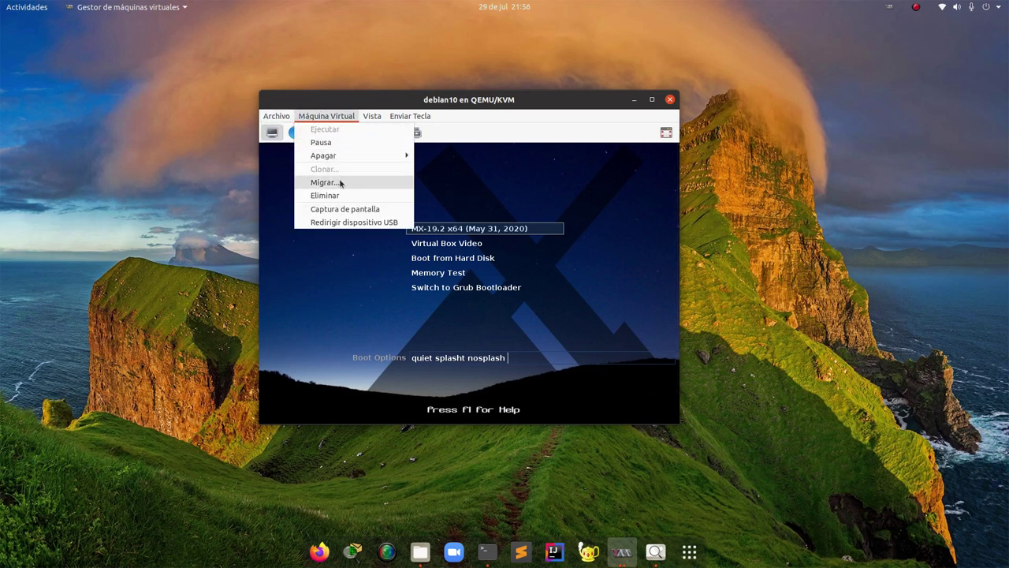
pyautogui.moveTo(353, 157)
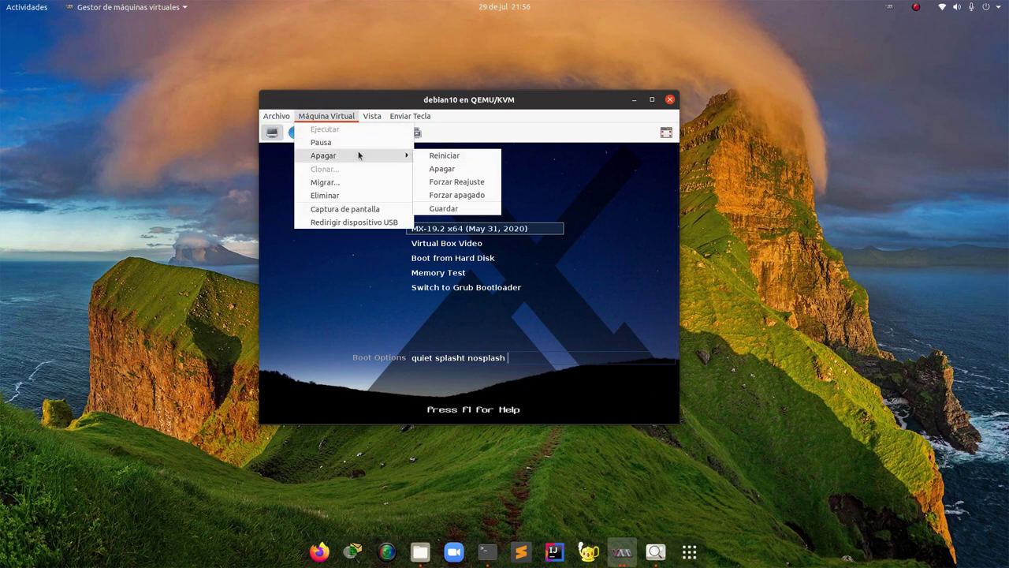
pyautogui.click(456, 195)
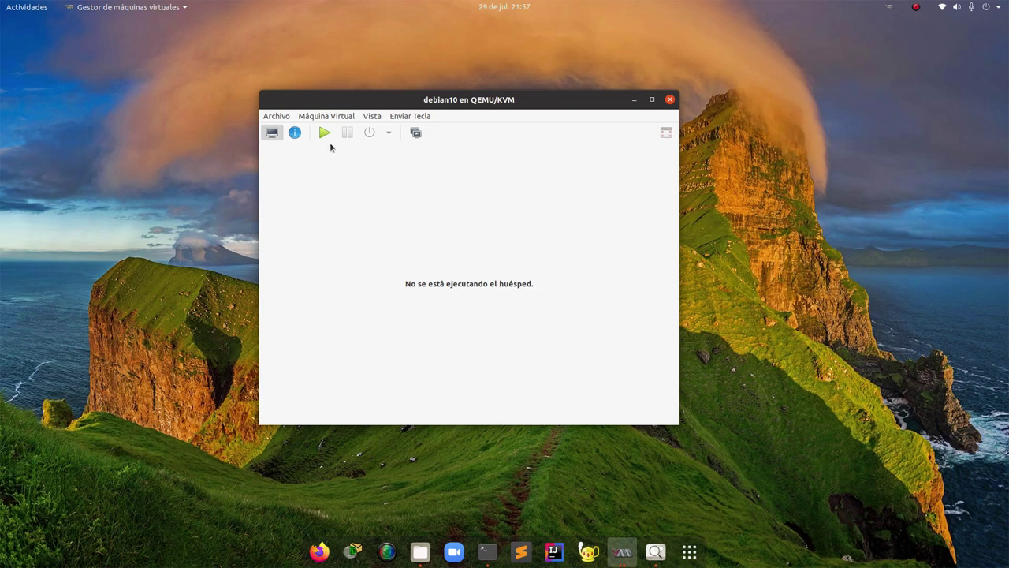
# In the debian10 hardware details, check the CPU allocation, then view the Spice display settings
pyautogui.click(294, 132)
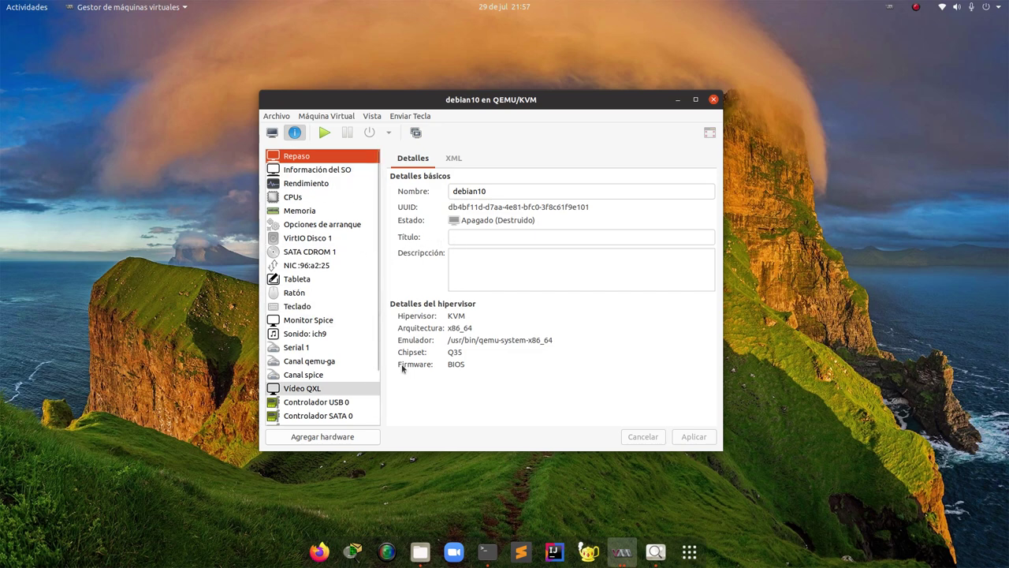
pyautogui.scroll(-3, 324, 280)
pyautogui.scroll(3, 320, 268)
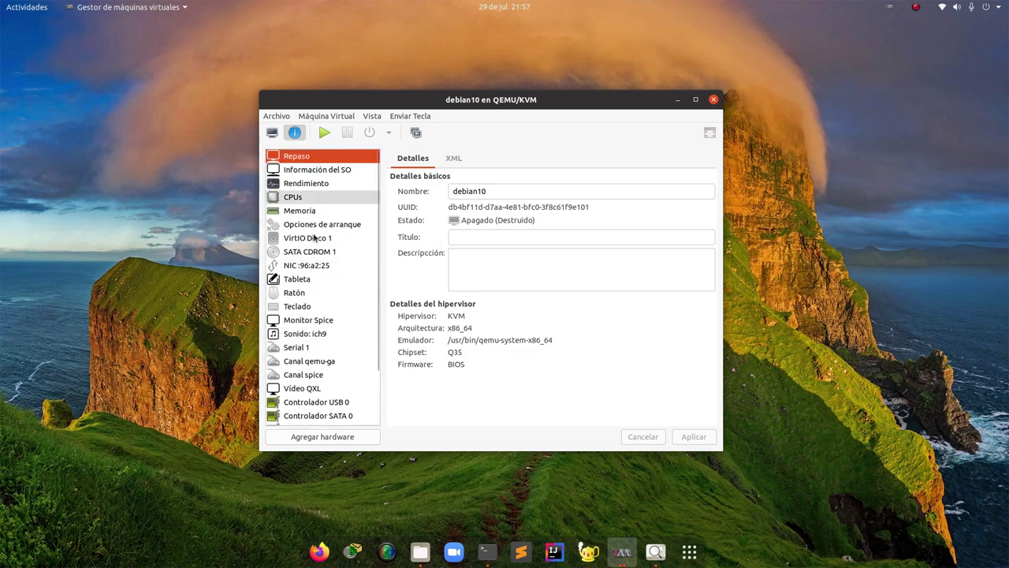
pyautogui.scroll(-3, 338, 218)
pyautogui.scroll(3, 323, 277)
pyautogui.click(295, 199)
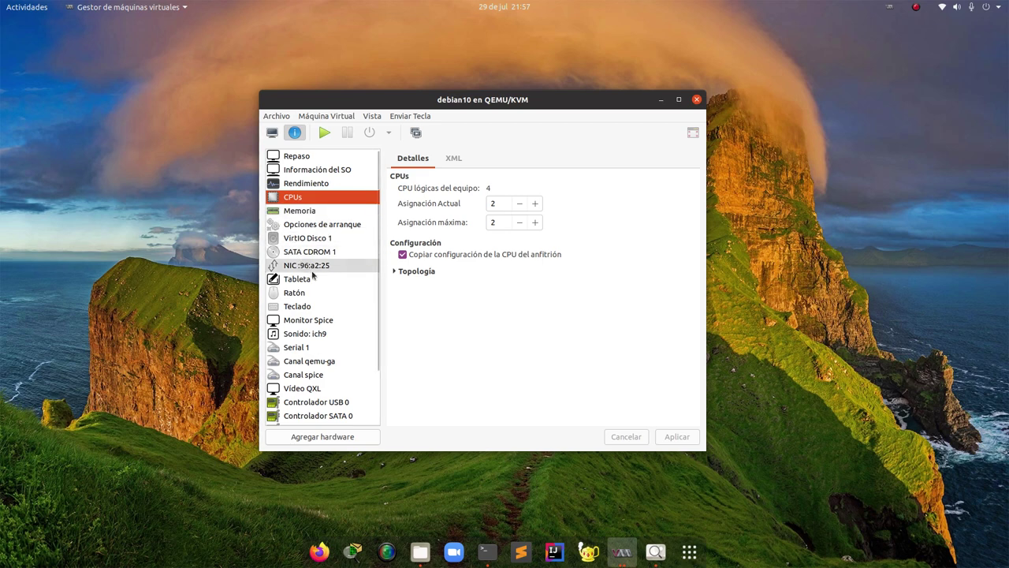
pyautogui.click(330, 322)
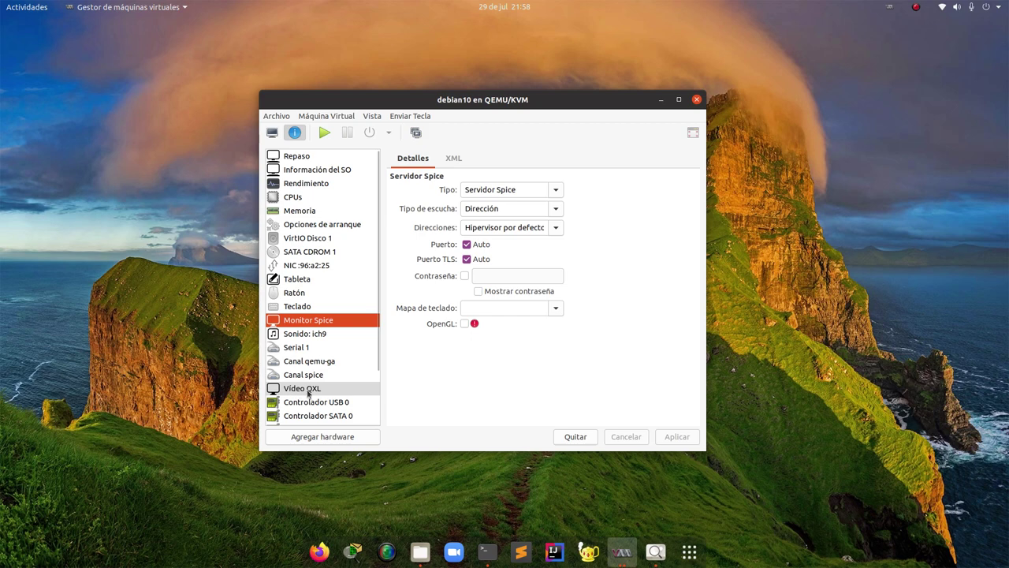
# Change the Vídeo QXL device model to Virtio, enable 3D acceleration, and apply
pyautogui.click(308, 390)
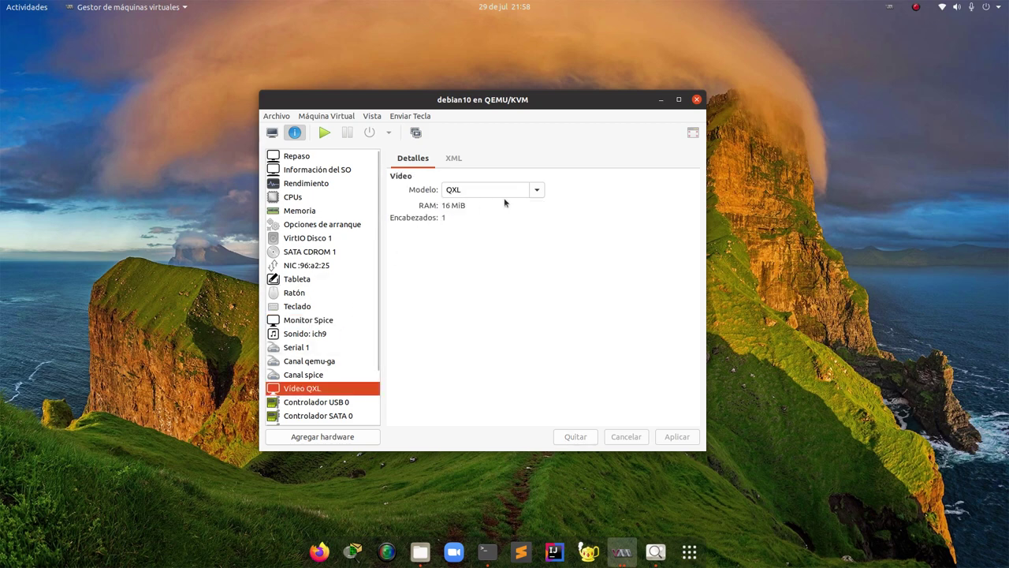
pyautogui.click(536, 191)
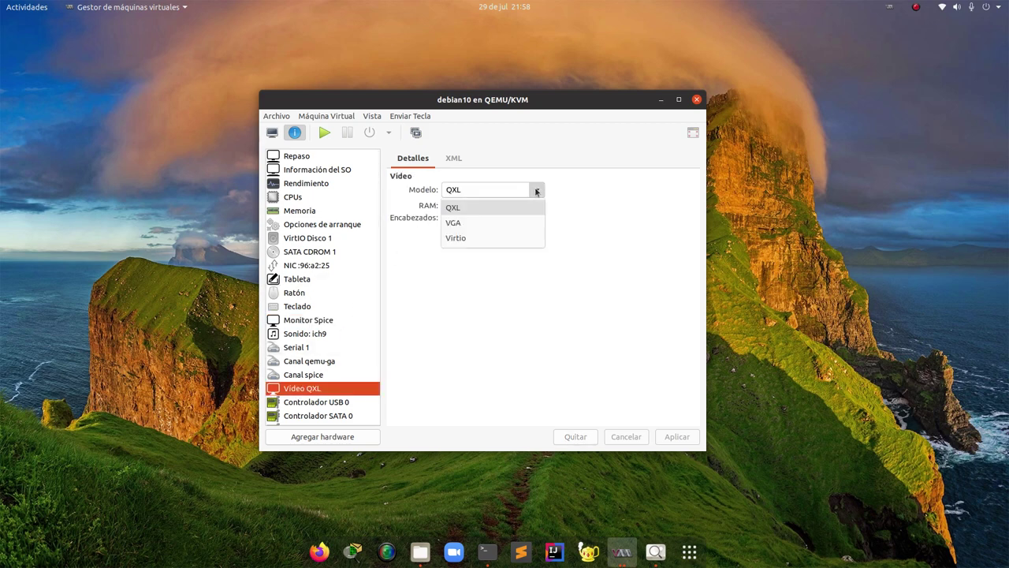
pyautogui.click(455, 239)
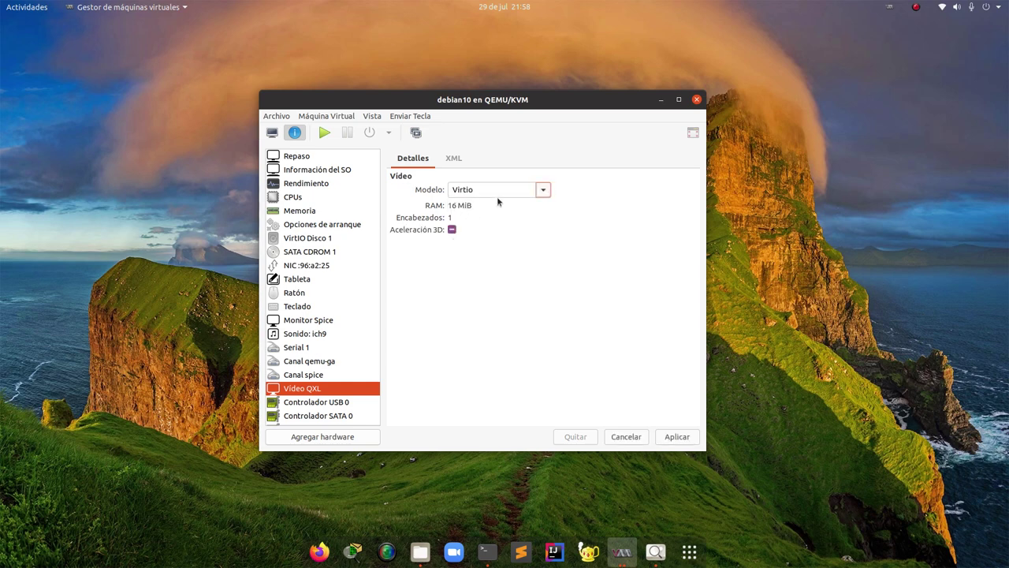
pyautogui.moveTo(464, 101); pyautogui.dragTo(432, 90)
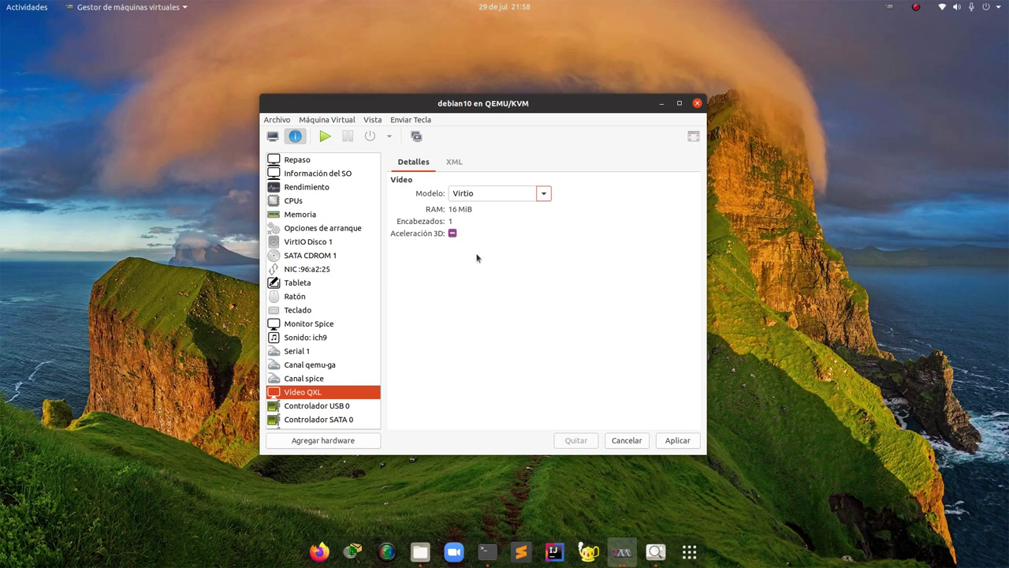
pyautogui.click(454, 235)
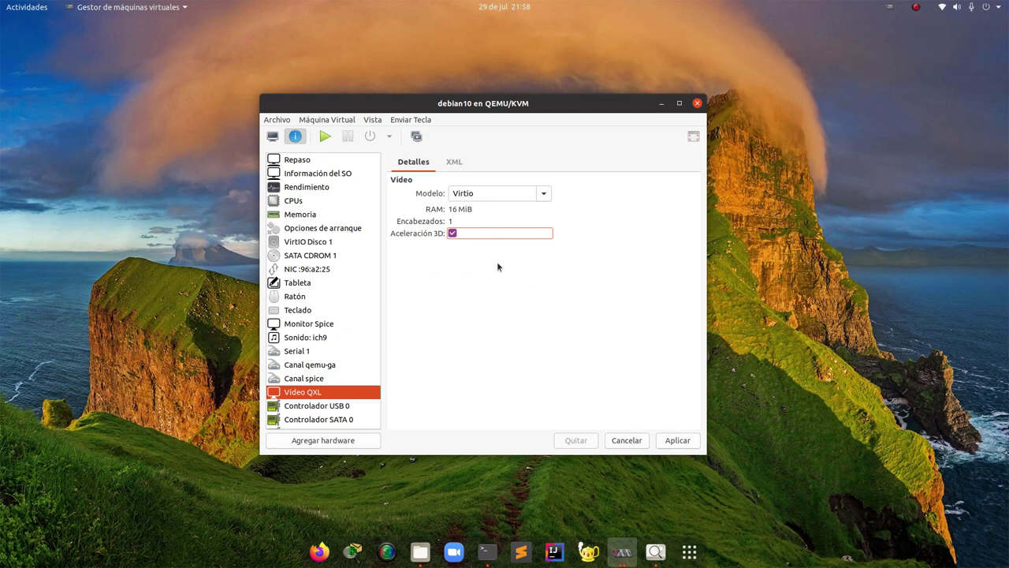
pyautogui.click(678, 443)
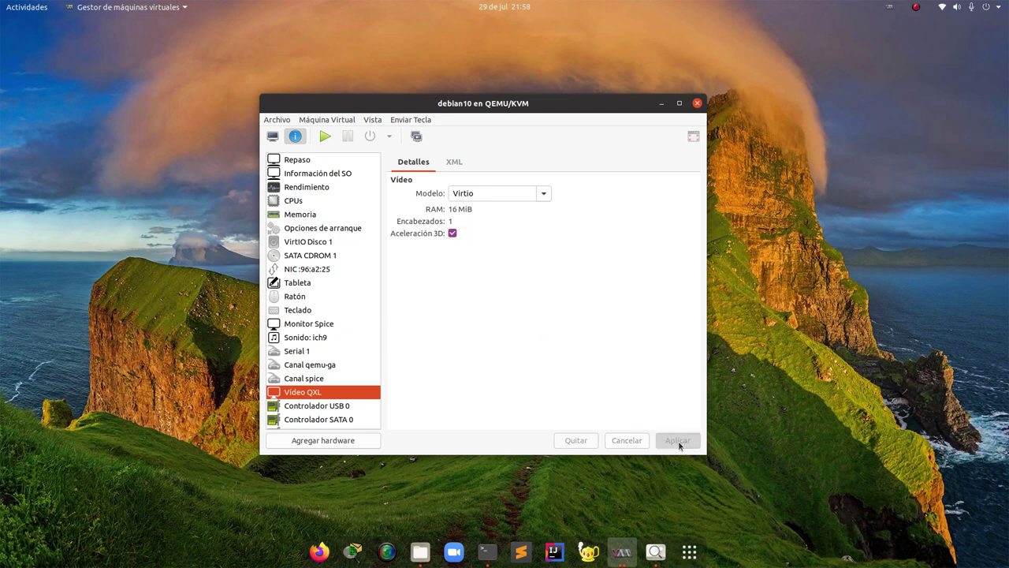
# Open the Spice display settings and look at the keyboard map list without changing it
pyautogui.click(313, 324)
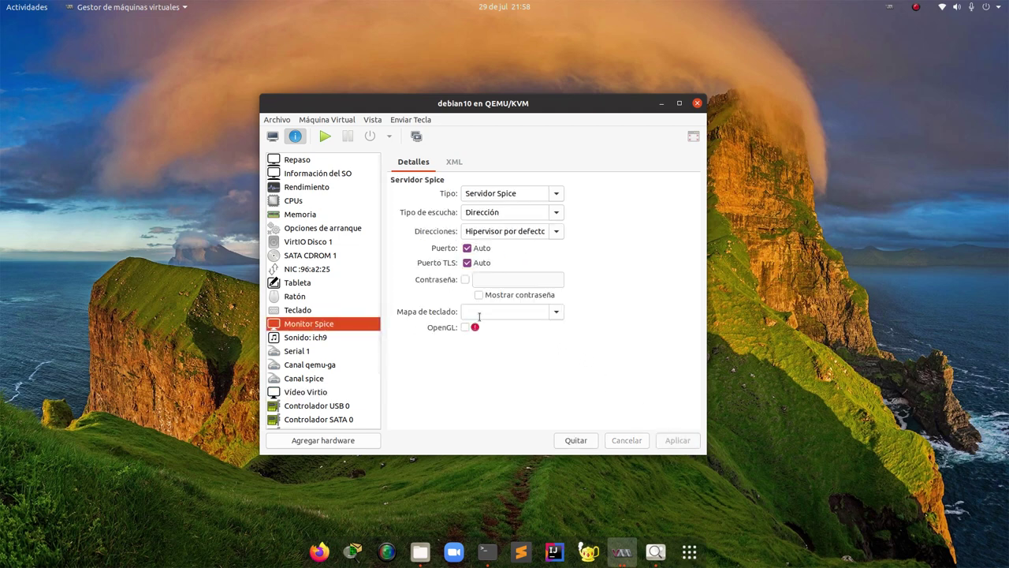
pyautogui.click(556, 311)
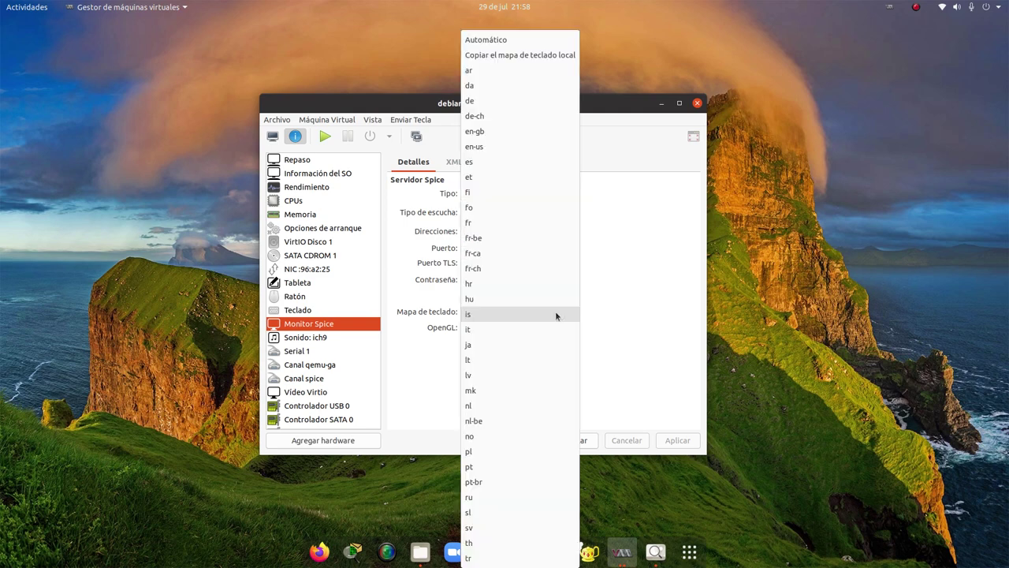
pyautogui.click(601, 312)
# Enable OpenGL, inspect the render device list, then switch OpenGL back off
pyautogui.click(465, 327)
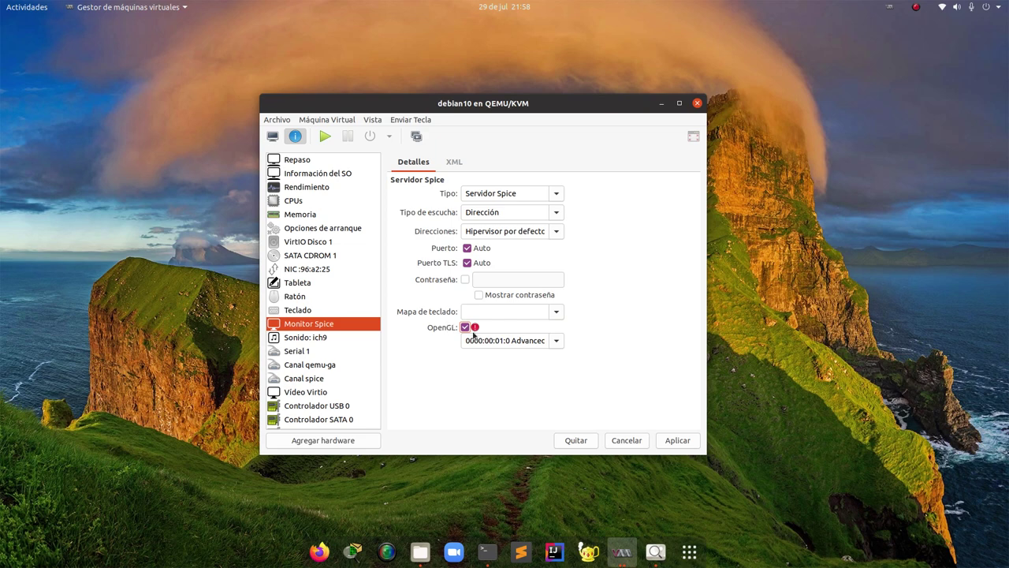
pyautogui.click(555, 340)
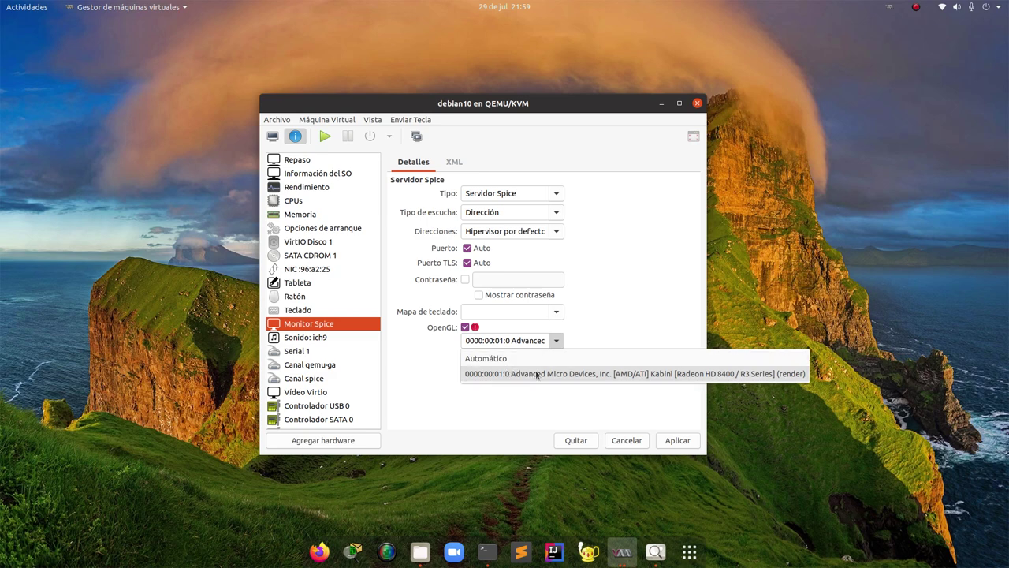
pyautogui.click(466, 328)
pyautogui.click(466, 327)
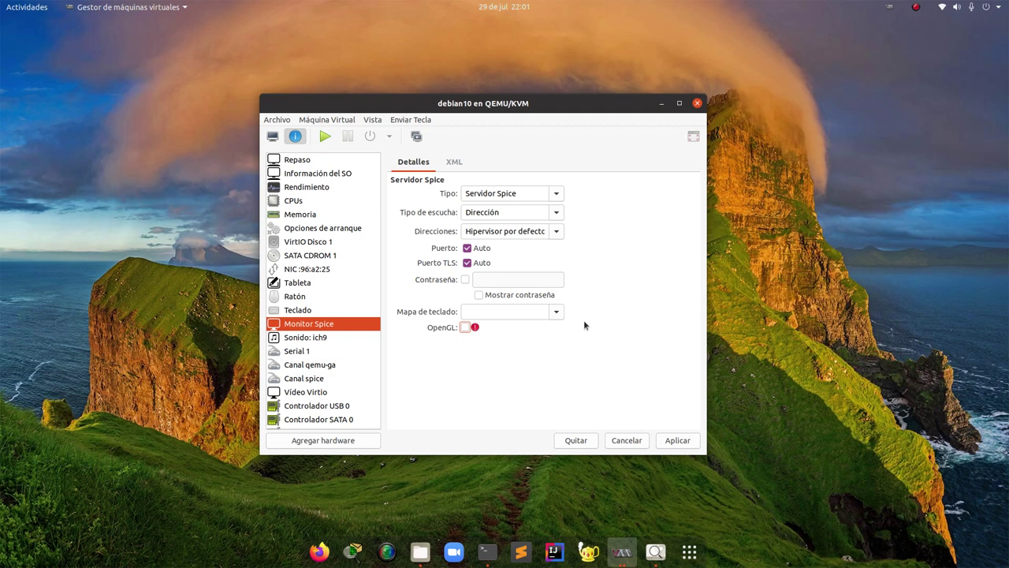
# Select the AMD Kabini render node, leave OpenGL unticked, and apply the Spice settings
pyautogui.click(465, 326)
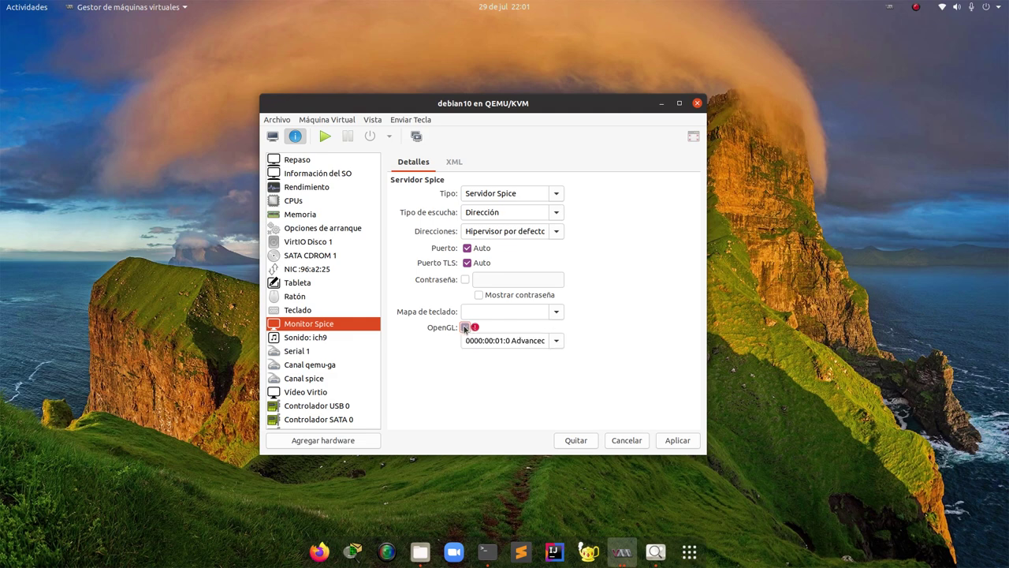
pyautogui.click(555, 340)
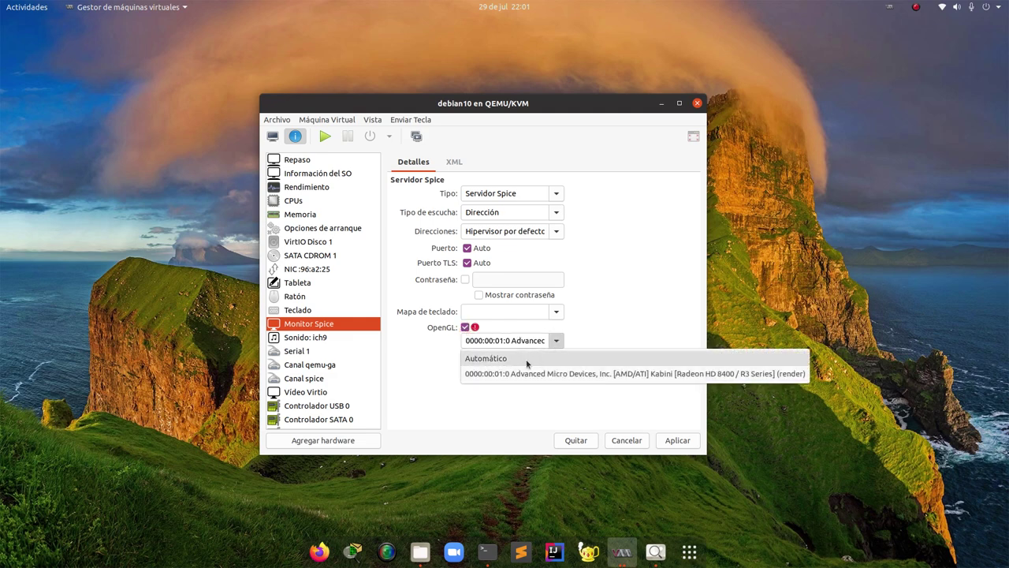
pyautogui.click(520, 373)
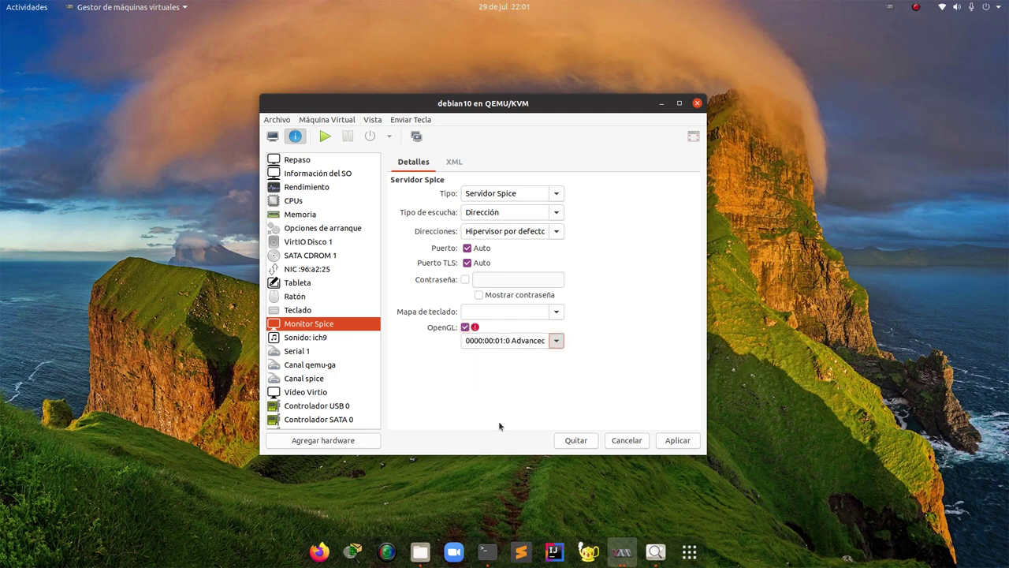
pyautogui.click(466, 327)
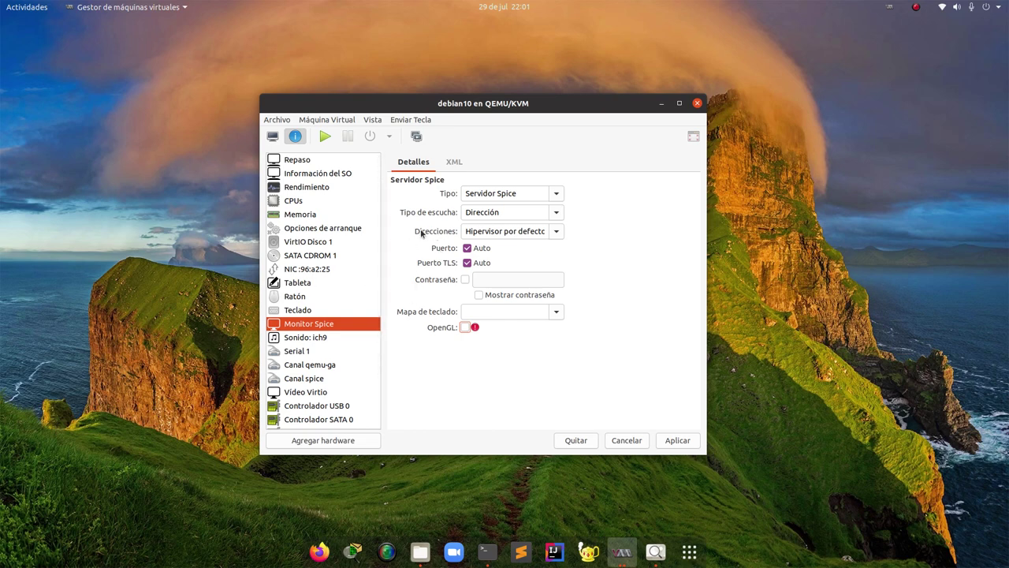
pyautogui.click(677, 440)
# Start the debian10 VM from its console view, where it fails with no bootable device
pyautogui.click(272, 136)
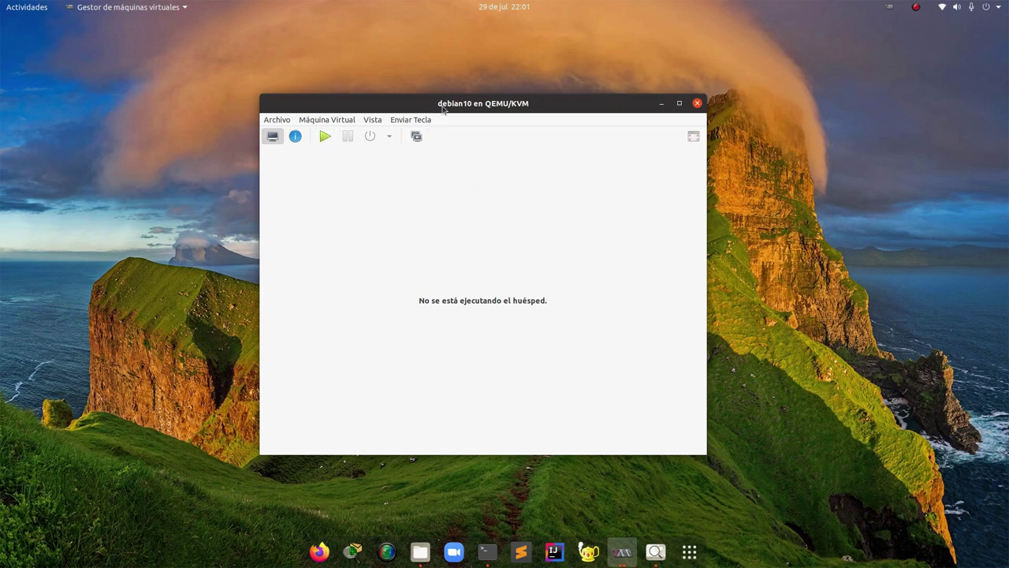
pyautogui.click(324, 137)
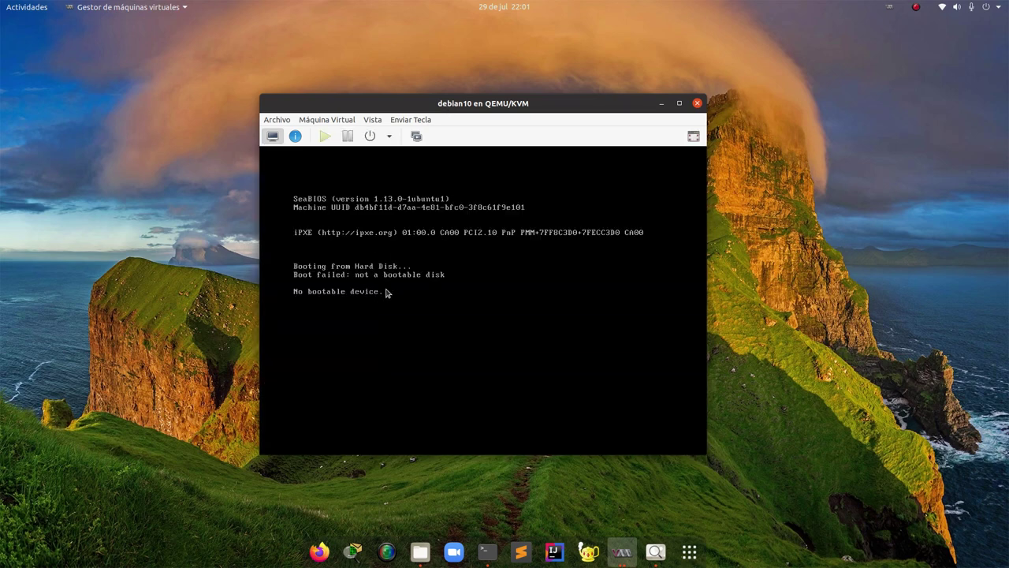
pyautogui.click(330, 120)
# Force the VM to power off and bring up its virtual hardware details
pyautogui.moveTo(331, 161)
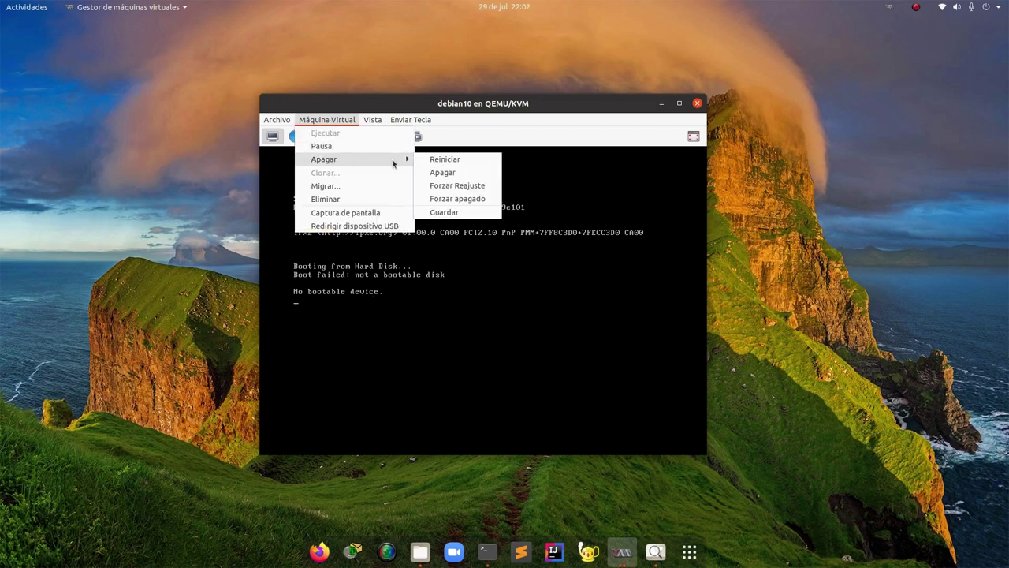
pyautogui.click(463, 200)
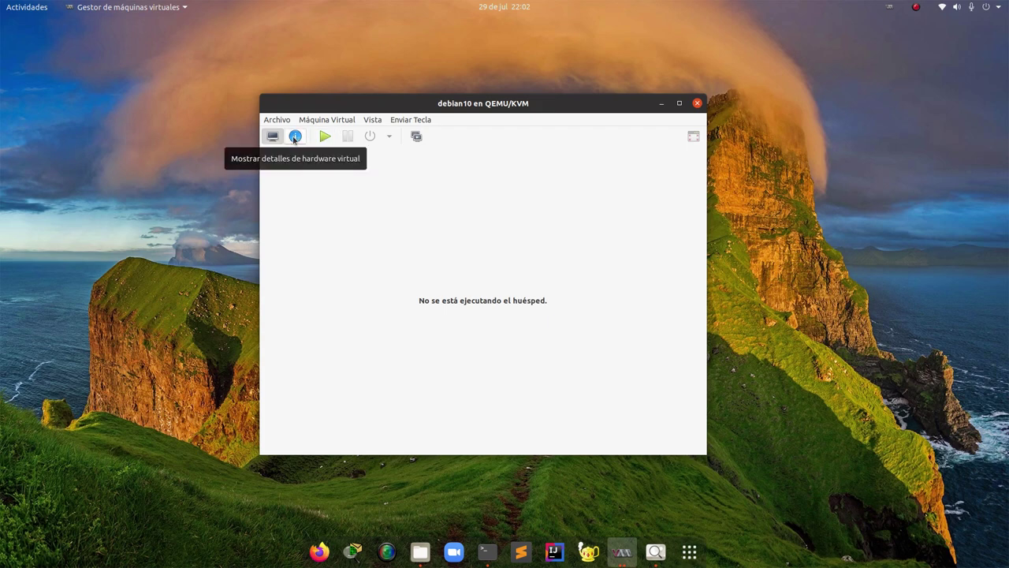
pyautogui.click(295, 139)
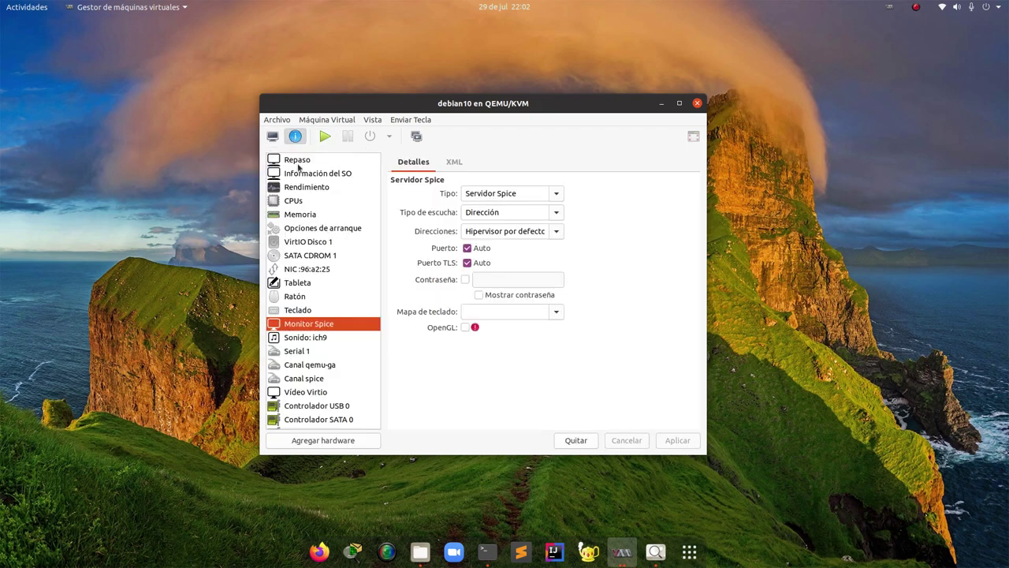
# In boot options, enable SATA CDROM 1 and move it ahead of VirtIO Disco 1
pyautogui.click(316, 229)
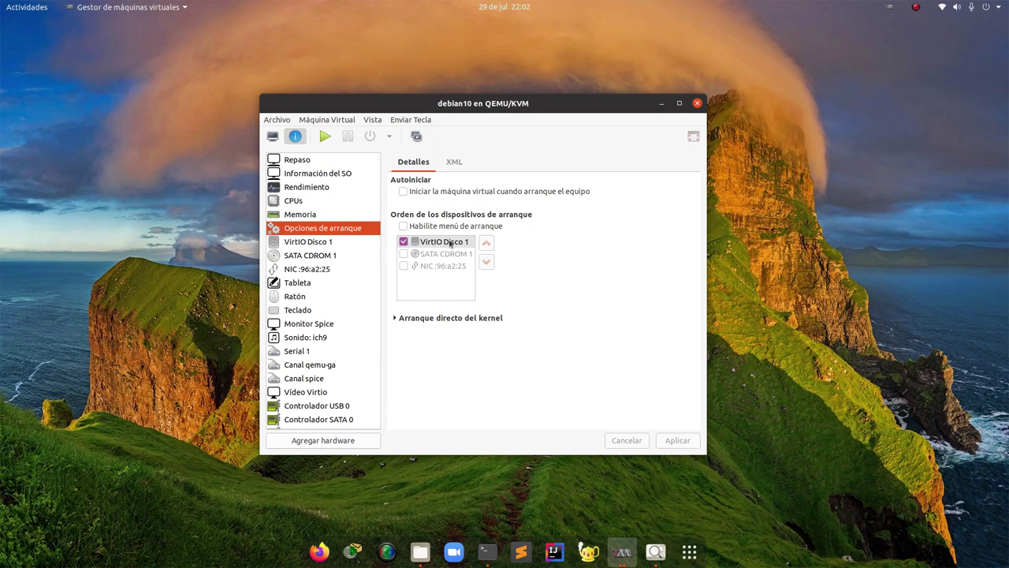
pyautogui.click(404, 254)
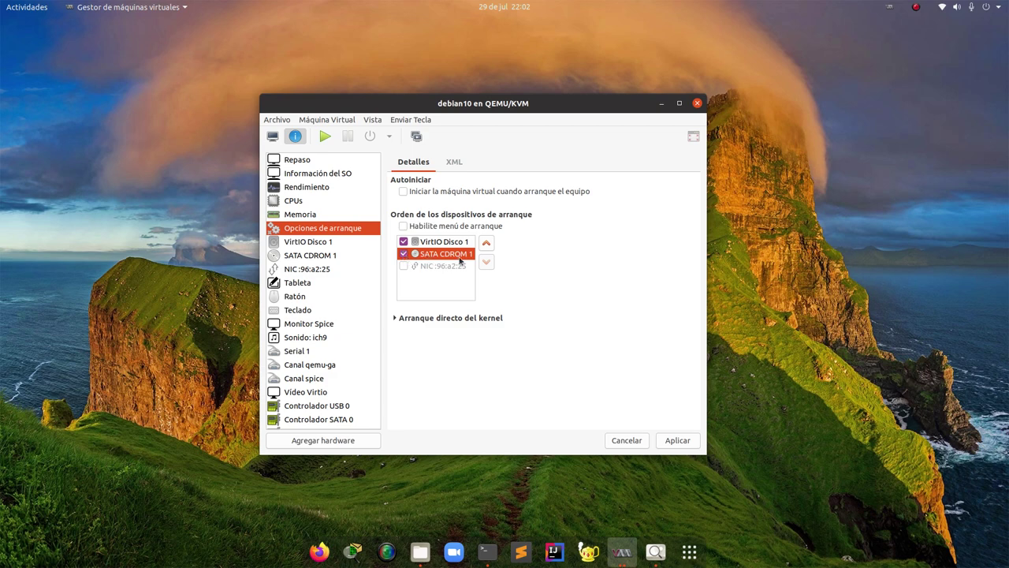
pyautogui.click(487, 242)
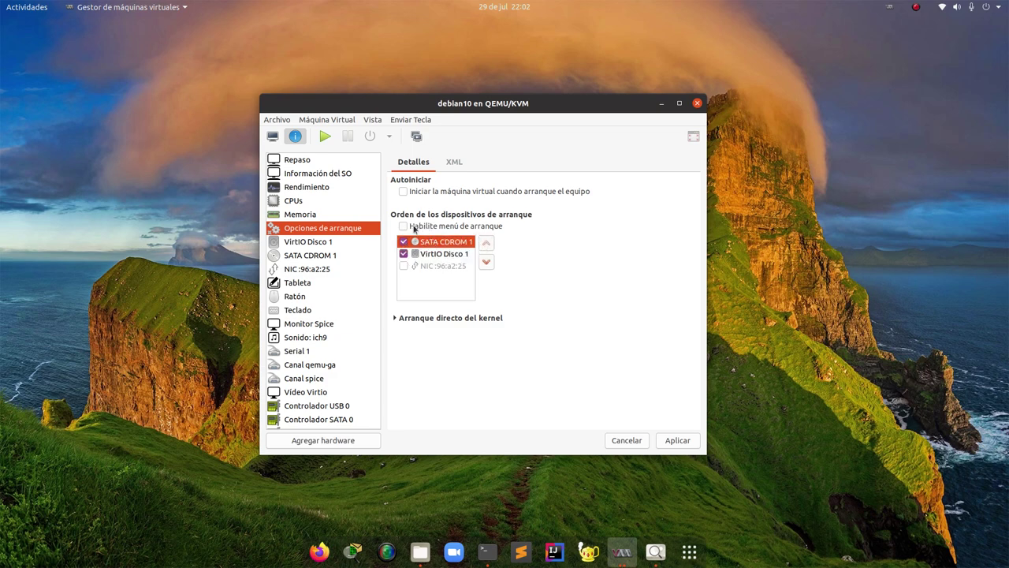
pyautogui.click(301, 255)
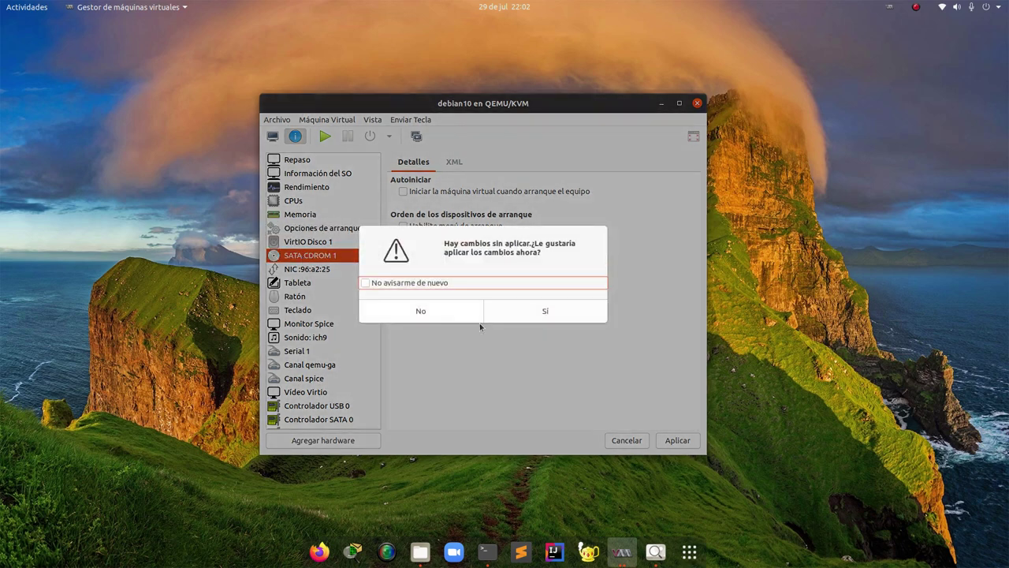
# Apply the boot order, then set SATA CDROM 1's source to /backup/custom_storage/isos/MX-19.2_x64.iso and apply
pyautogui.click(525, 310)
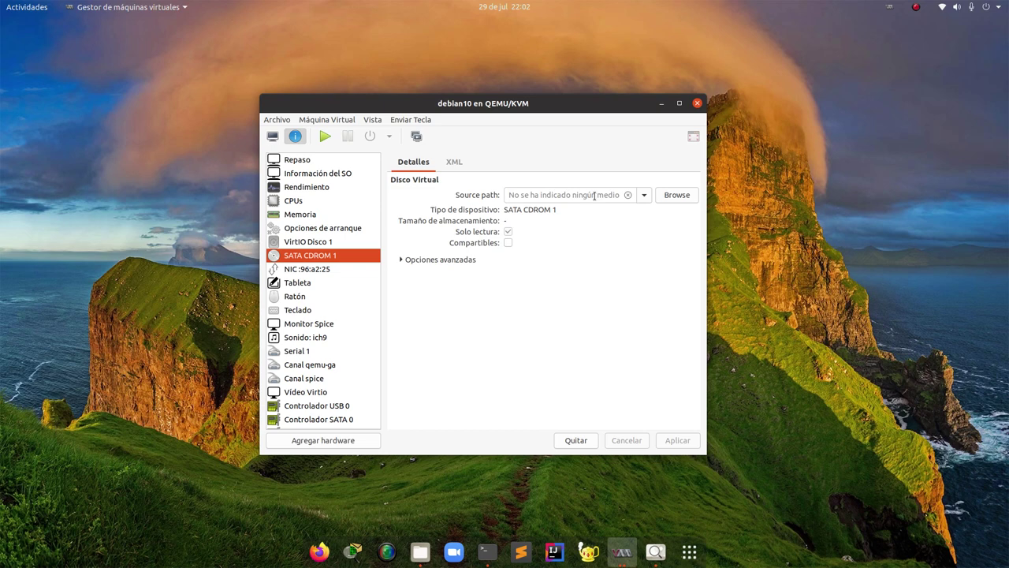
pyautogui.click(646, 199)
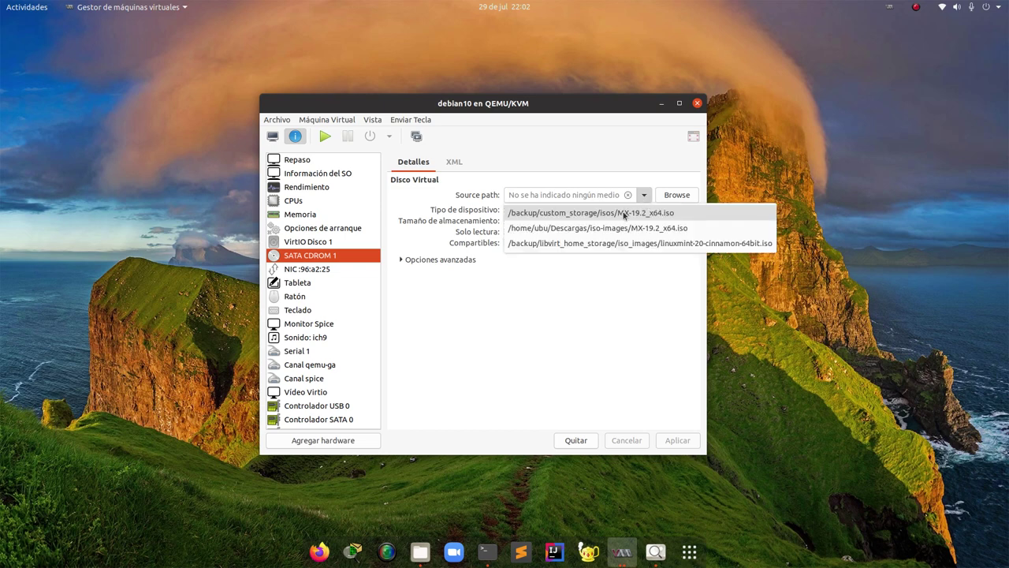
pyautogui.click(624, 214)
pyautogui.click(532, 194)
pyautogui.moveTo(533, 195); pyautogui.dragTo(607, 197)
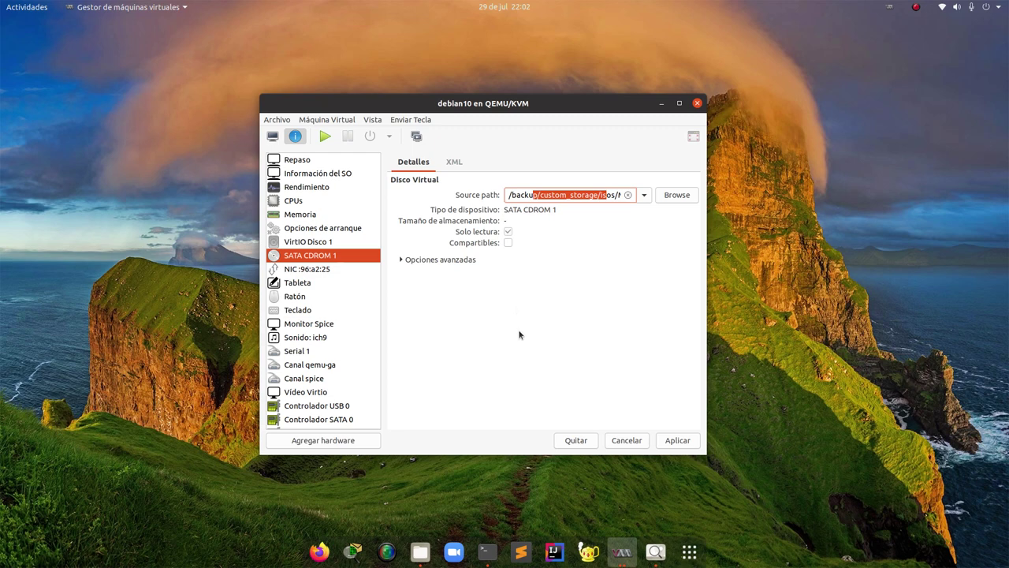
pyautogui.click(674, 445)
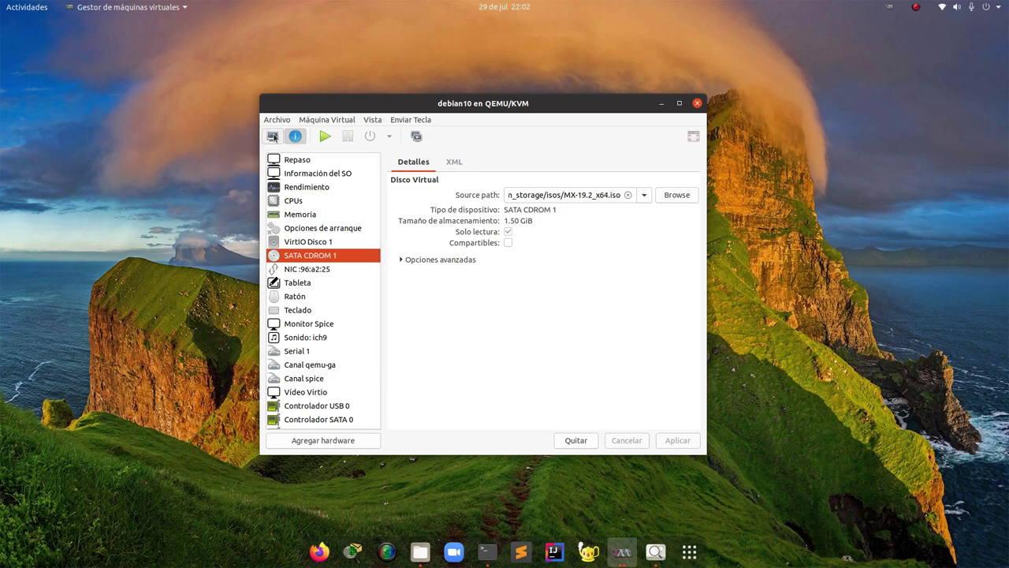
pyautogui.click(273, 137)
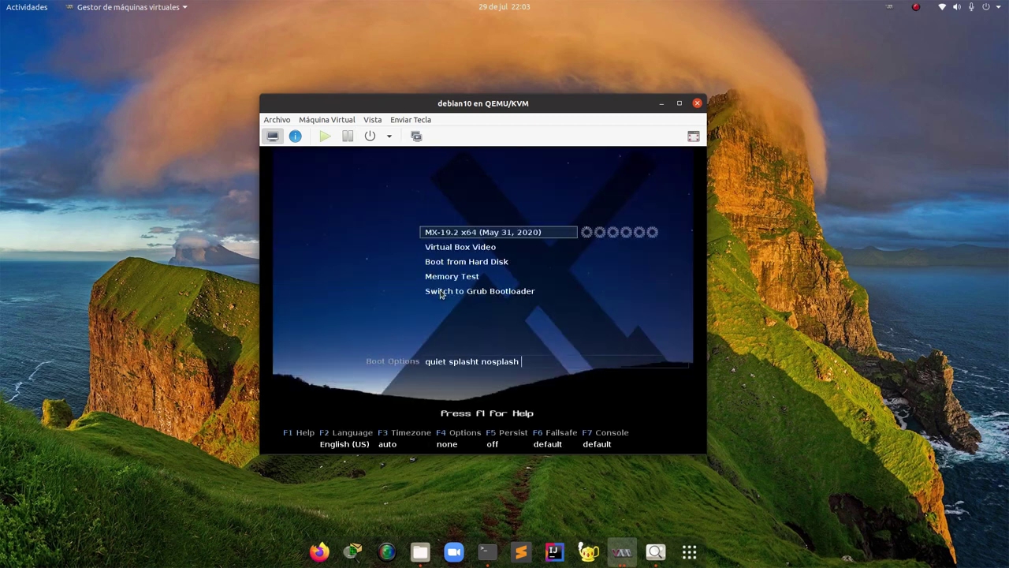
# Boot the MX-19.2 x64 entry and place the VM list window beside the console
pyautogui.press('Return')
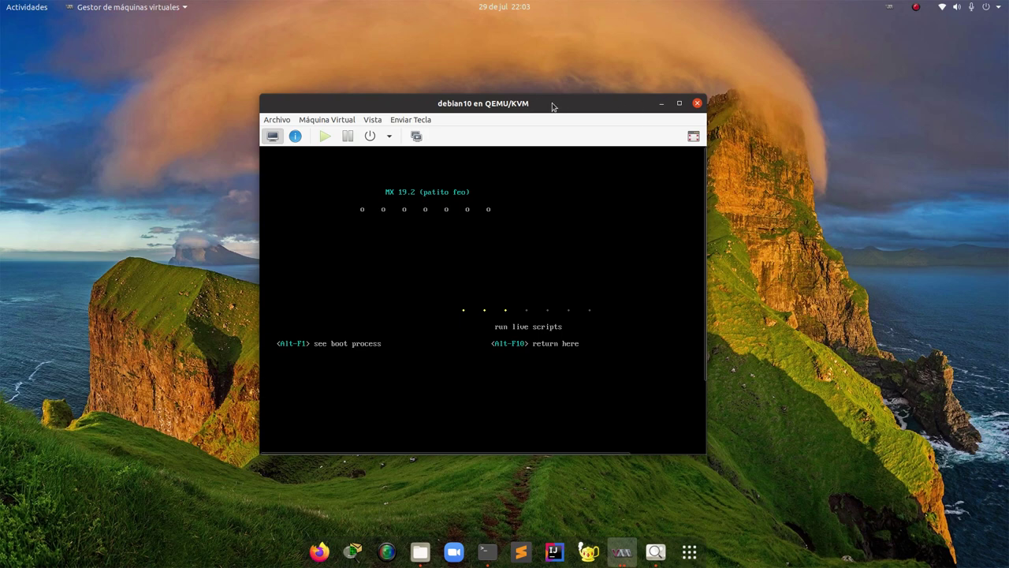
pyautogui.moveTo(553, 104)
pyautogui.mouseDown()
pyautogui.moveTo(566, 102)
pyautogui.moveTo(554, 122)
pyautogui.mouseUp()
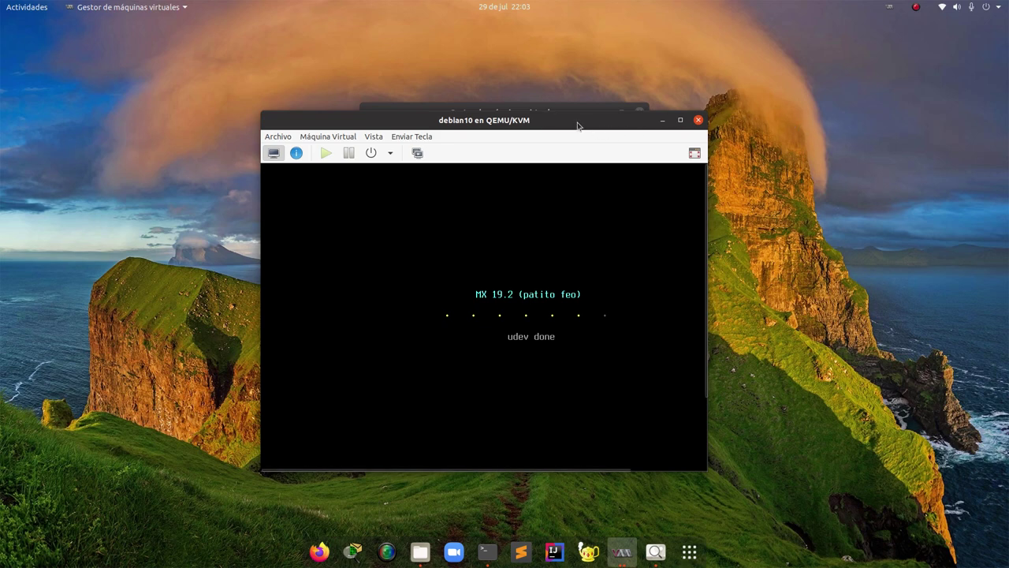
pyautogui.moveTo(570, 124); pyautogui.dragTo(491, 145)
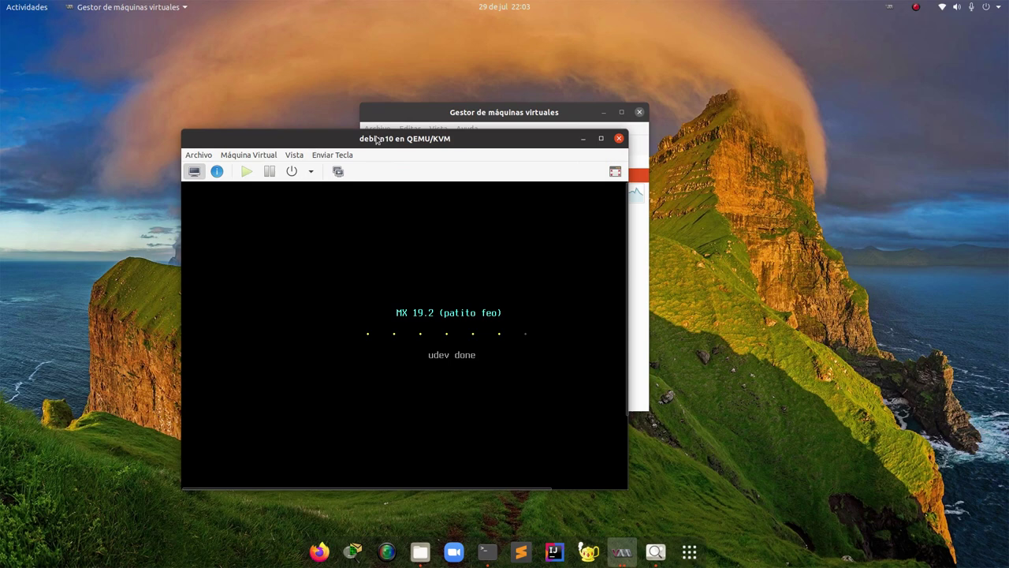
pyautogui.click(435, 116)
pyautogui.moveTo(434, 116); pyautogui.dragTo(641, 108)
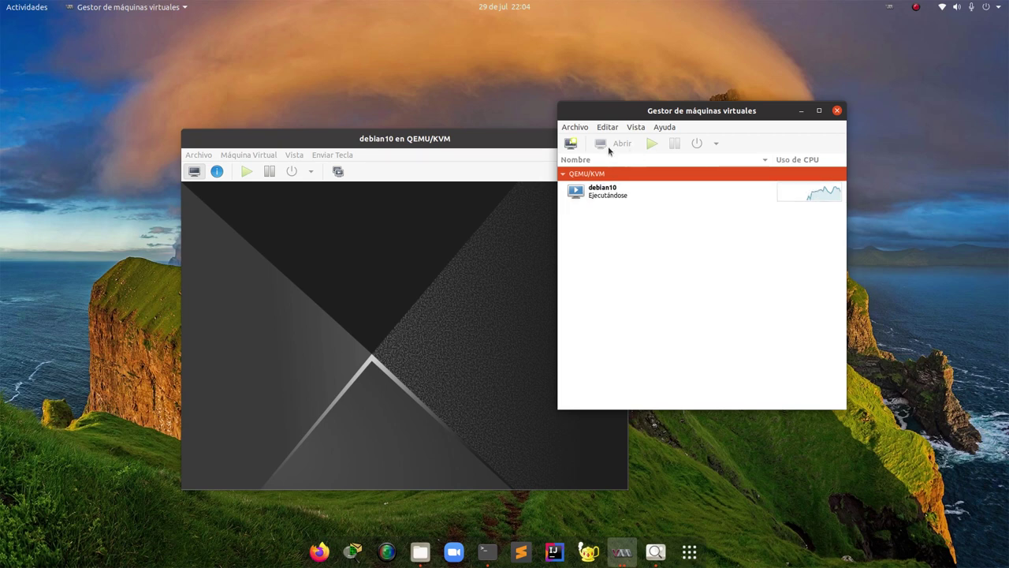
# Minimize the VM list, then reposition and enlarge the debian10 console to show the MX desktop
pyautogui.click(799, 111)
pyautogui.moveTo(463, 140); pyautogui.dragTo(549, 89)
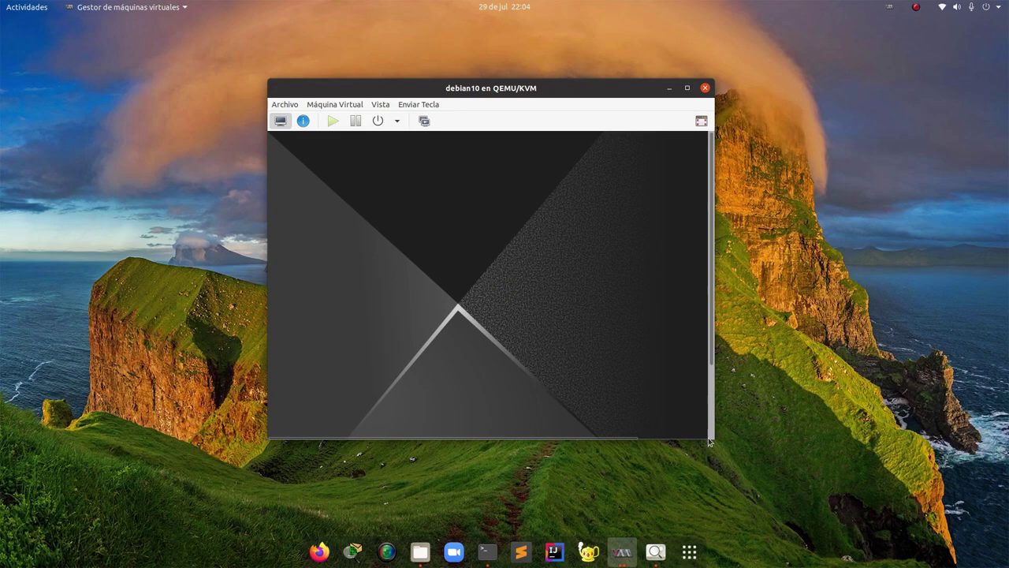
pyautogui.moveTo(709, 441); pyautogui.dragTo(859, 518)
pyautogui.moveTo(562, 94); pyautogui.dragTo(445, 46)
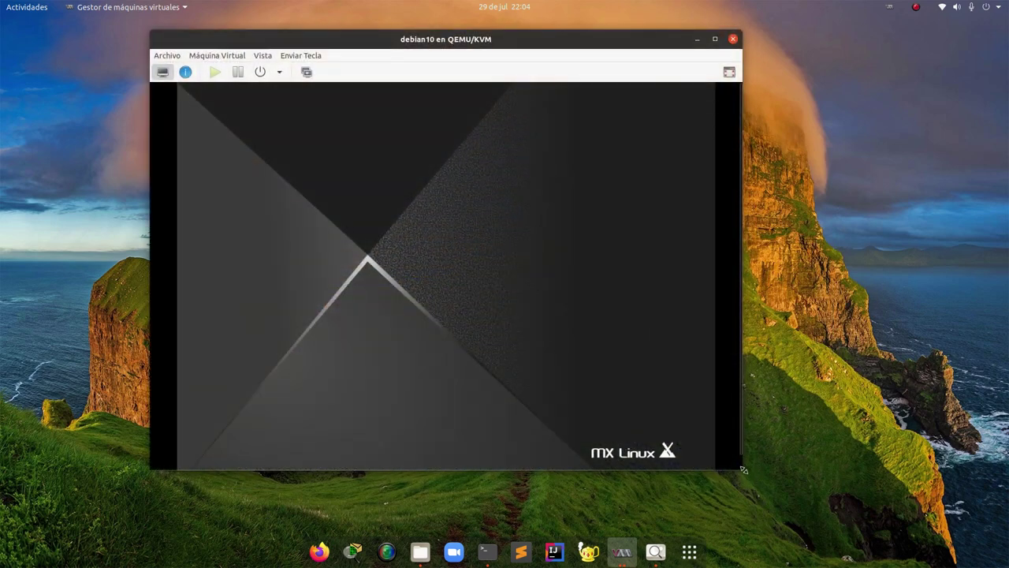
pyautogui.moveTo(741, 468); pyautogui.dragTo(824, 519)
pyautogui.click(408, 45)
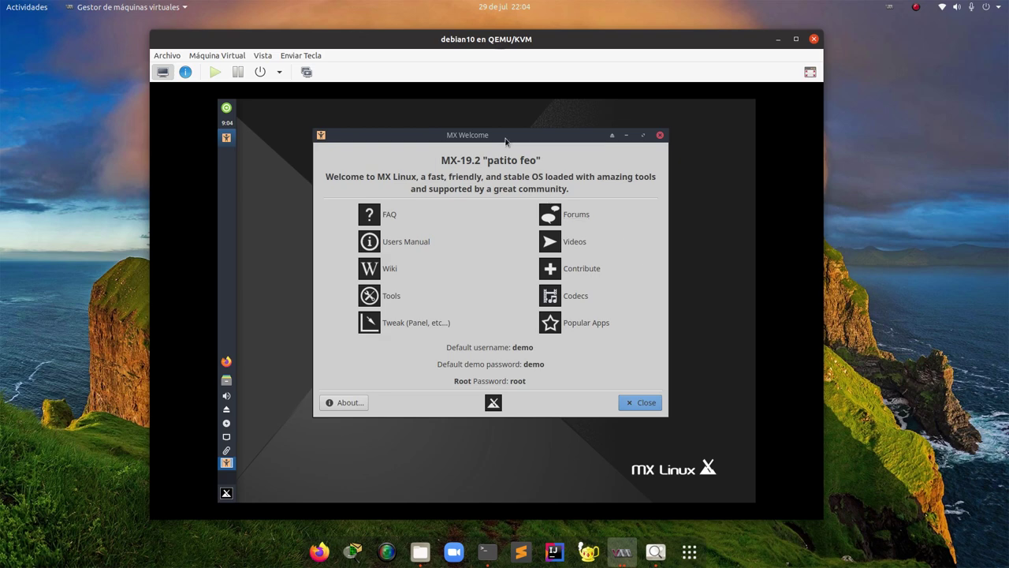
# Close the MX Welcome dialog to reveal the live desktop with its Manual, FAQ and Installer icons
pyautogui.moveTo(465, 46); pyautogui.dragTo(444, 46)
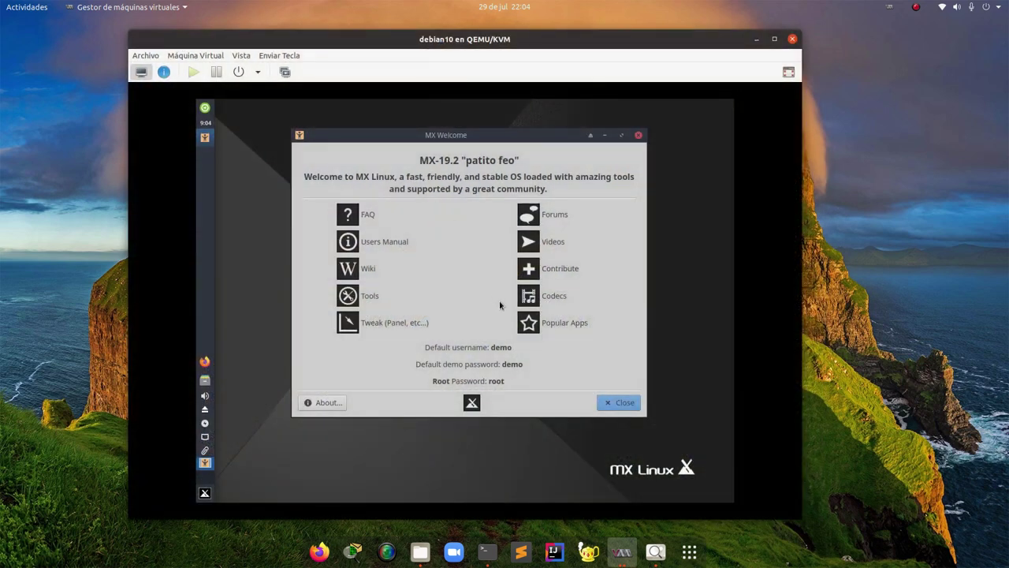
pyautogui.click(601, 404)
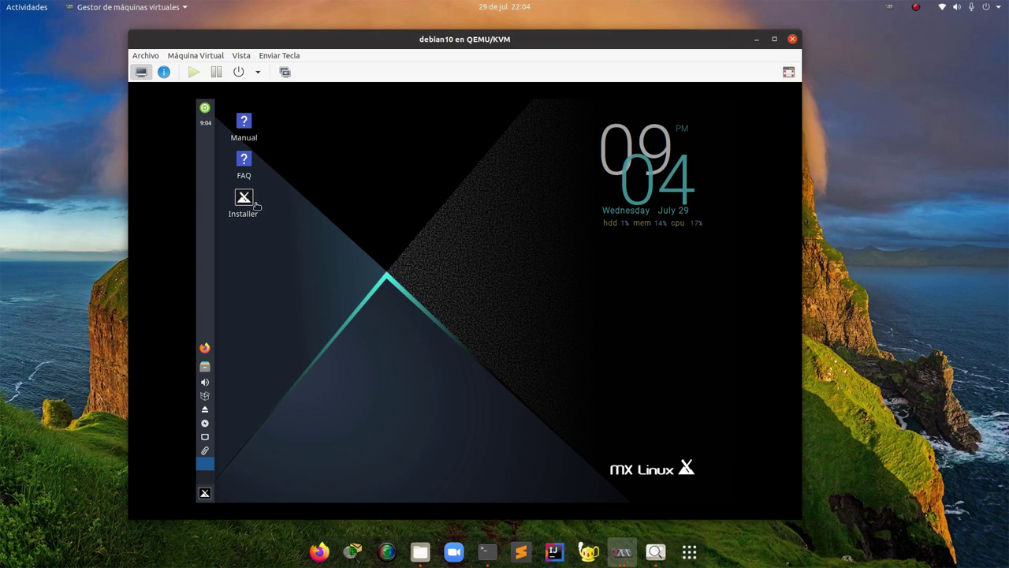
pyautogui.moveTo(247, 200)
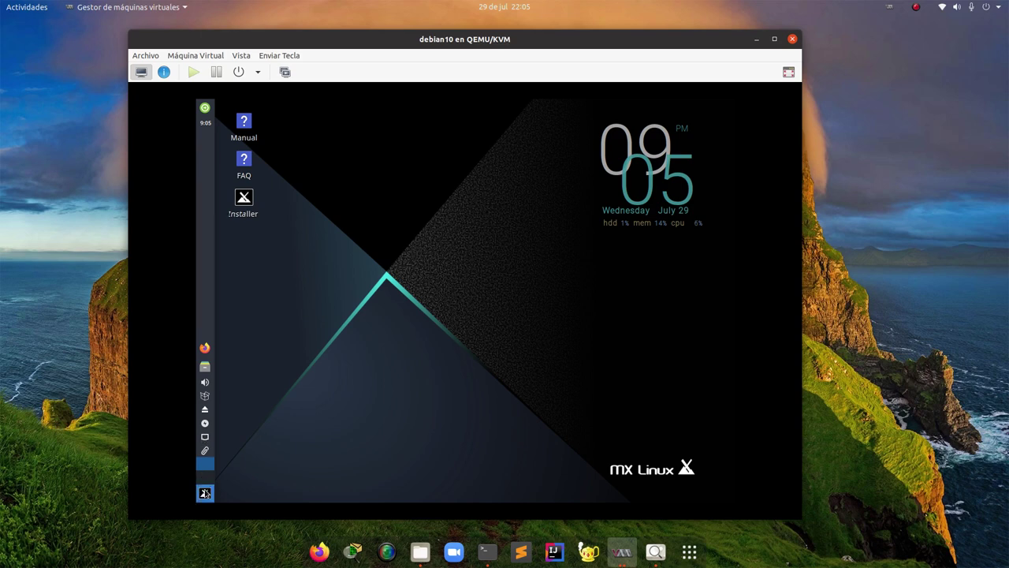
pyautogui.click(204, 493)
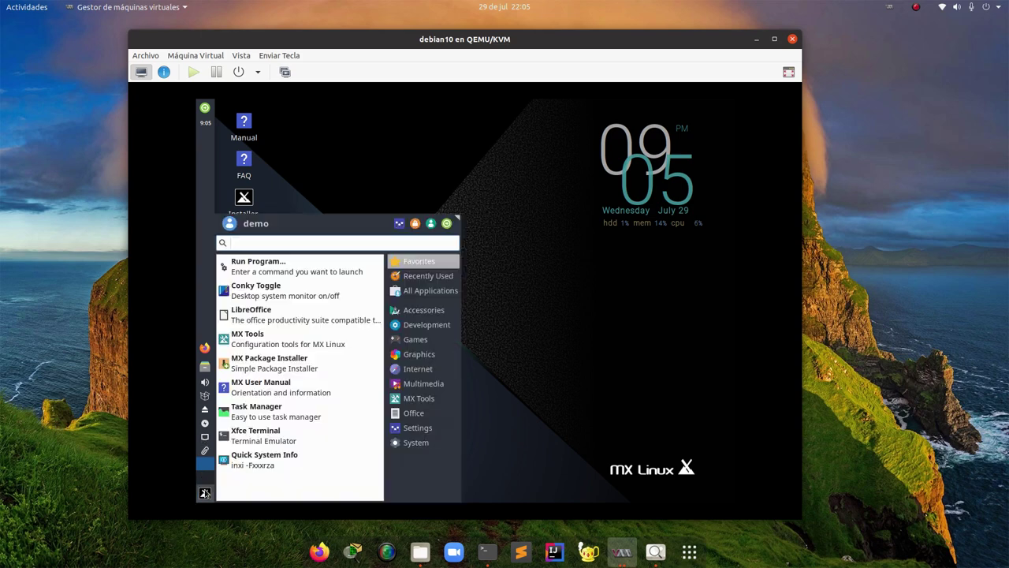
# Launch Xfce Terminal full screen and ping 8.8.8.8, stopping it with Ctrl+C
pyautogui.click(289, 430)
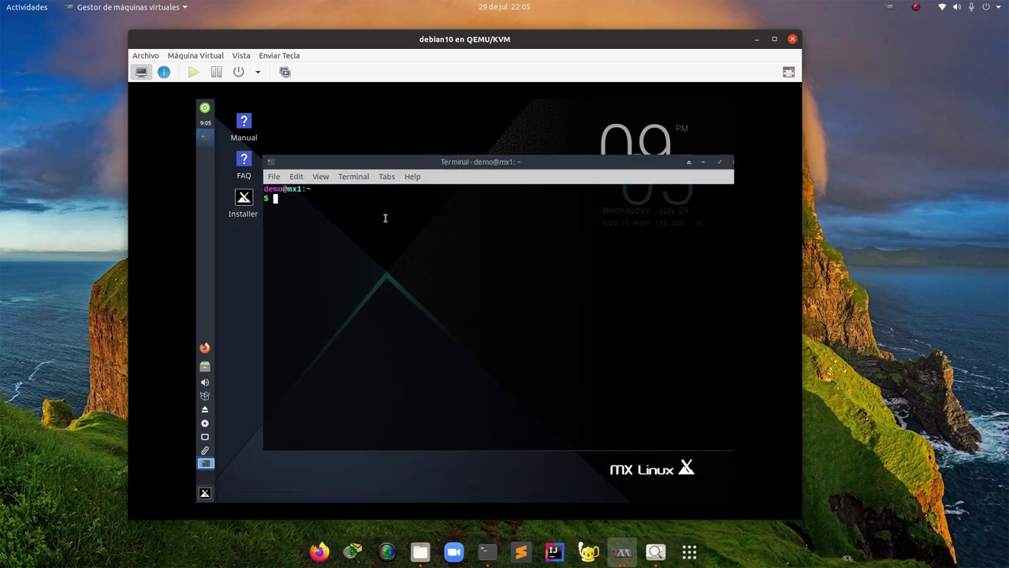
pyautogui.write('ping')
pyautogui.click(788, 72)
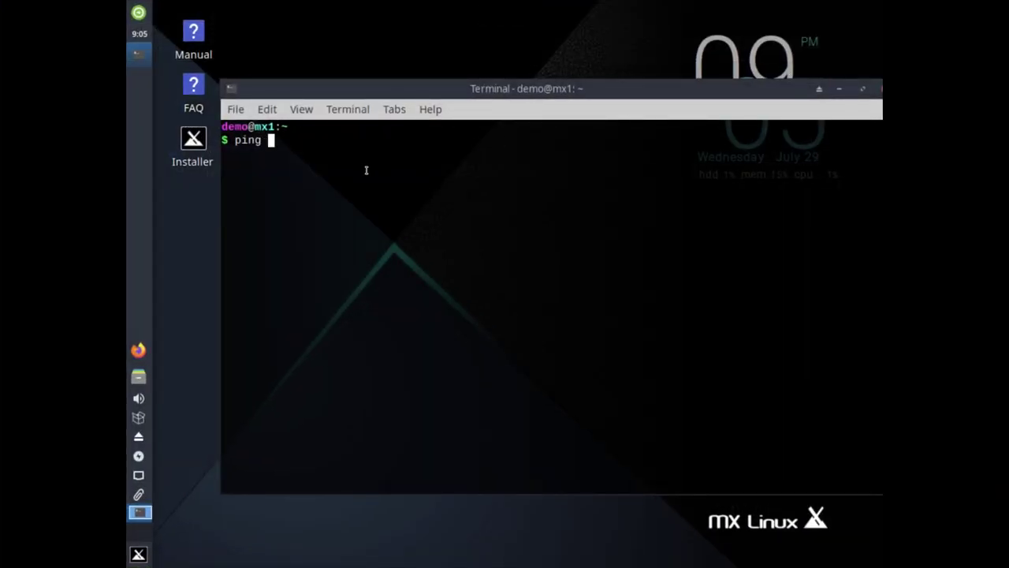
pyautogui.write('...')
pyautogui.press('BackSpace')
pyautogui.press('BackSpace')
pyautogui.press('BackSpace')
pyautogui.write('8.8.8.8')
pyautogui.press('Return')
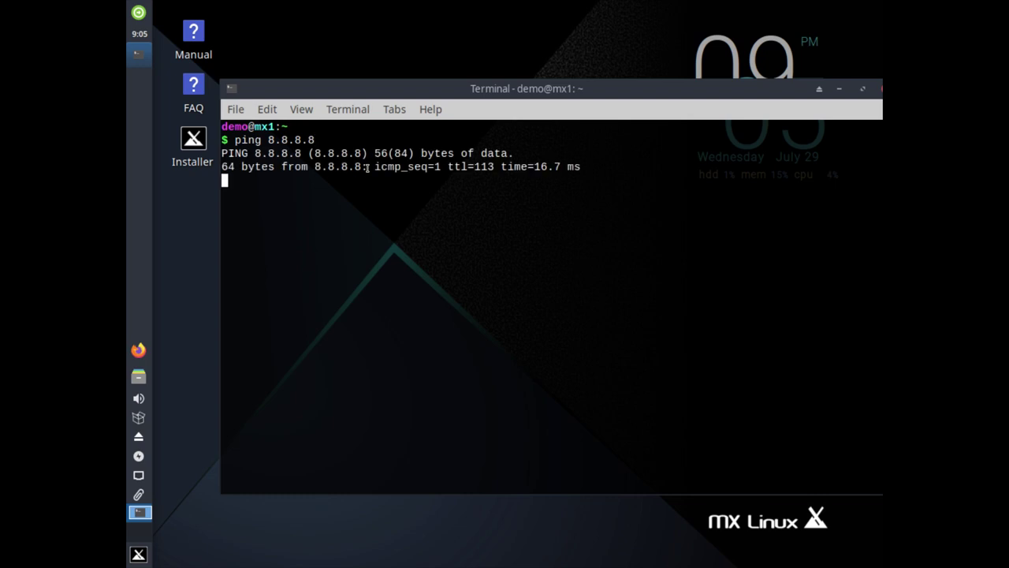
pyautogui.hotkey('ctrl', 'c')
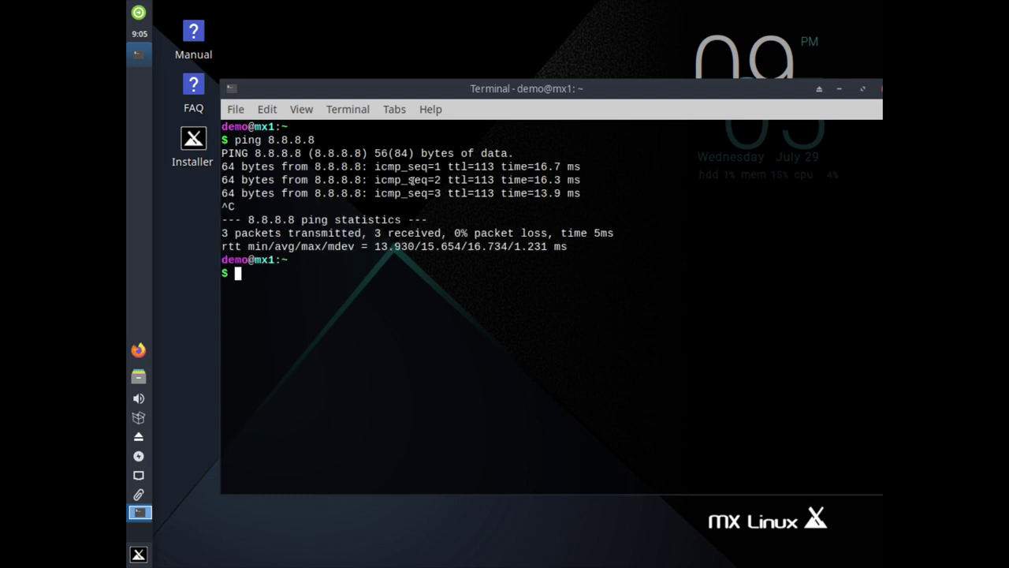
# Check the 0% packet loss statistics, minimize the terminal and launch the MX Linux Installer
pyautogui.moveTo(451, 192); pyautogui.dragTo(505, 192)
pyautogui.click(544, 191)
pyautogui.moveTo(575, 241); pyautogui.dragTo(302, 164)
pyautogui.click(437, 199)
pyautogui.click(840, 90)
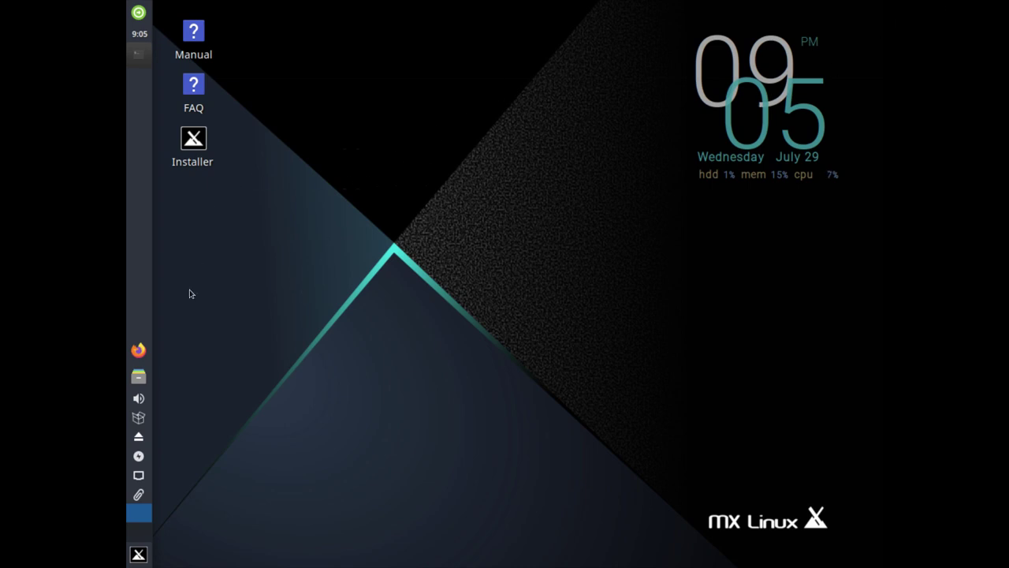
pyautogui.click(194, 142)
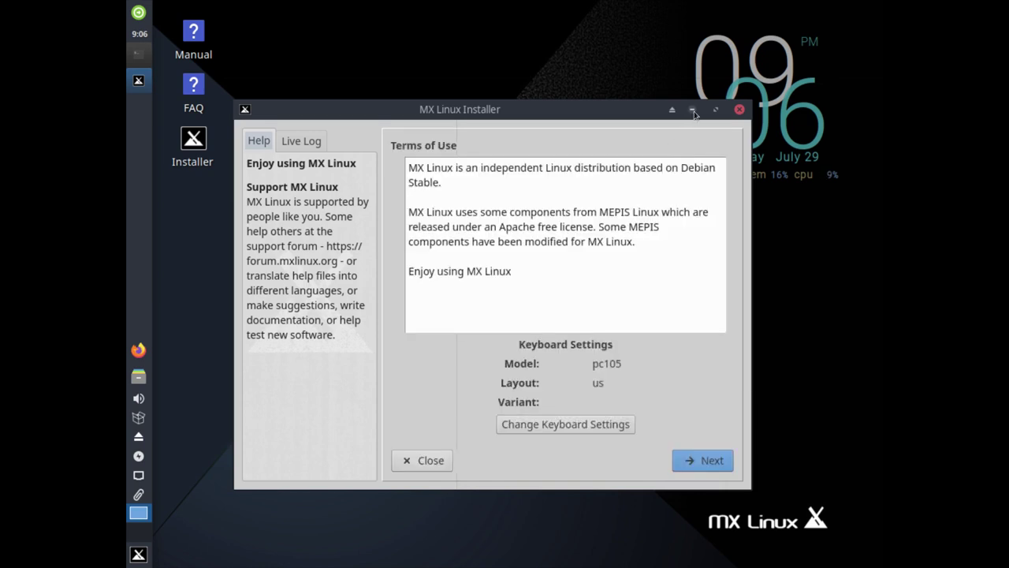
# Minimize the installer and open a terminal in the Desktop folder
pyautogui.click(692, 111)
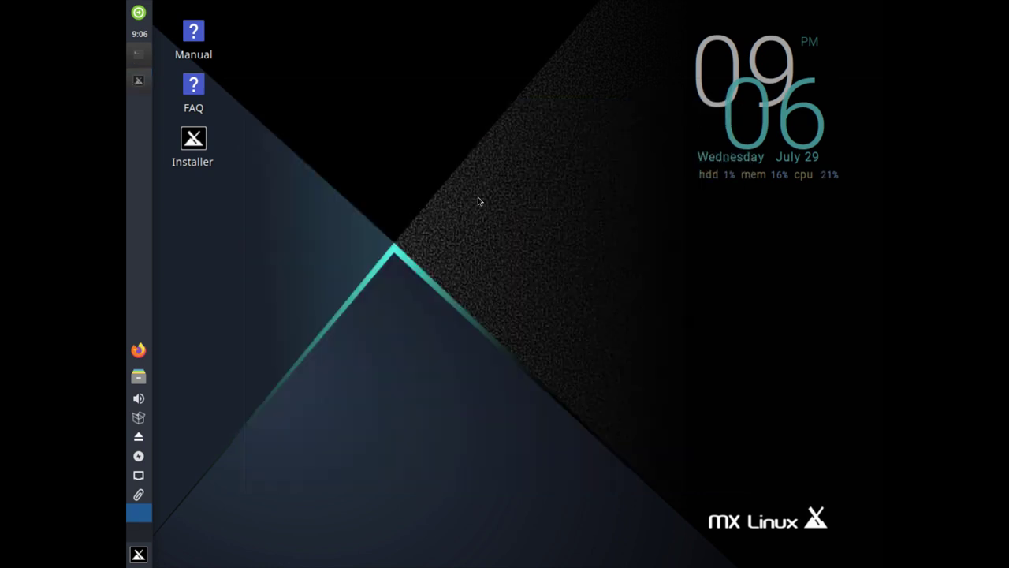
pyautogui.rightClick(477, 200)
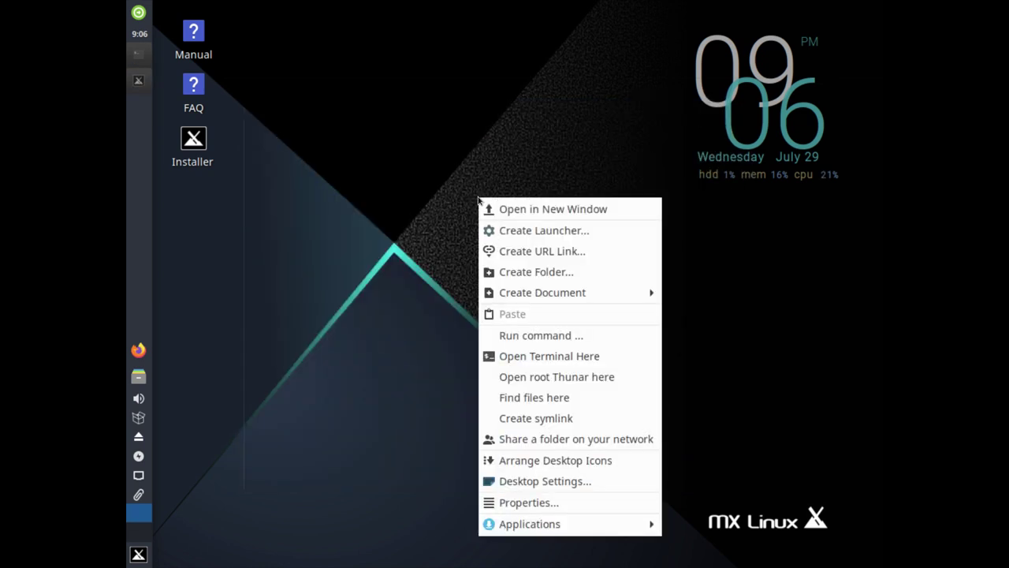
pyautogui.click(521, 357)
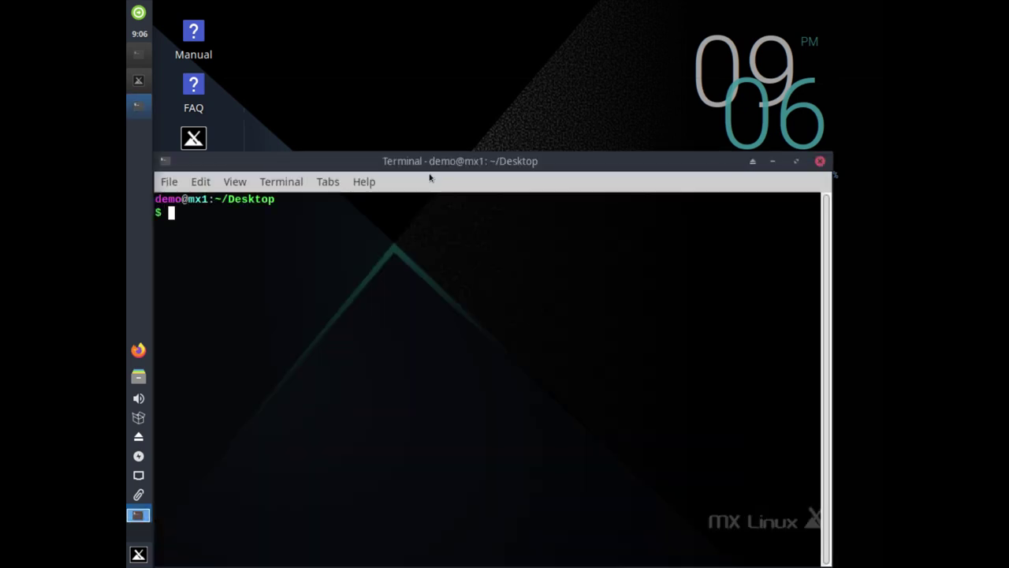
pyautogui.moveTo(409, 169); pyautogui.dragTo(471, 111)
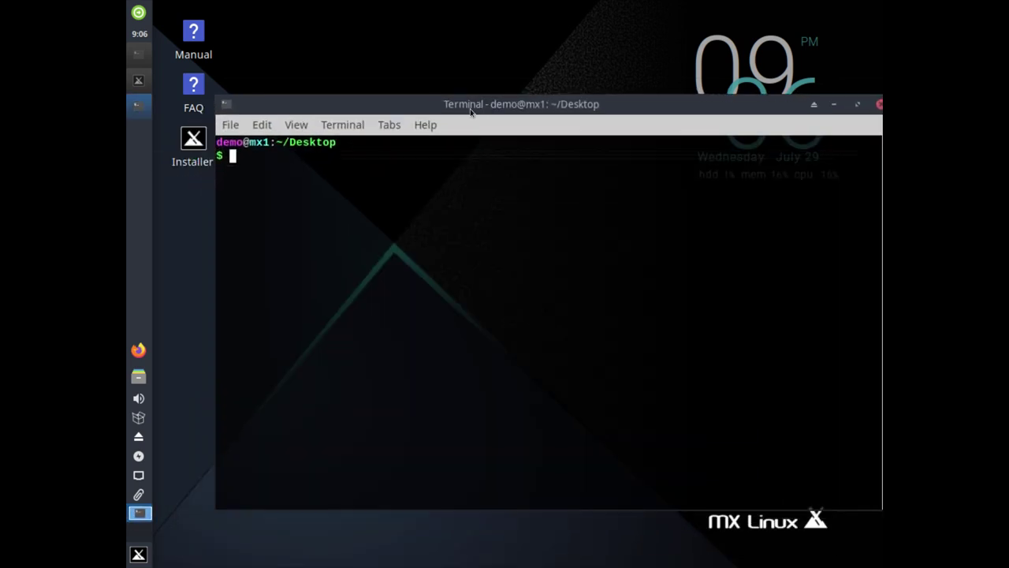
# Run xrandr, copy the 1920x1080 mode from its listing, and clear the terminal
pyautogui.write('xrandr')
pyautogui.press('Return')
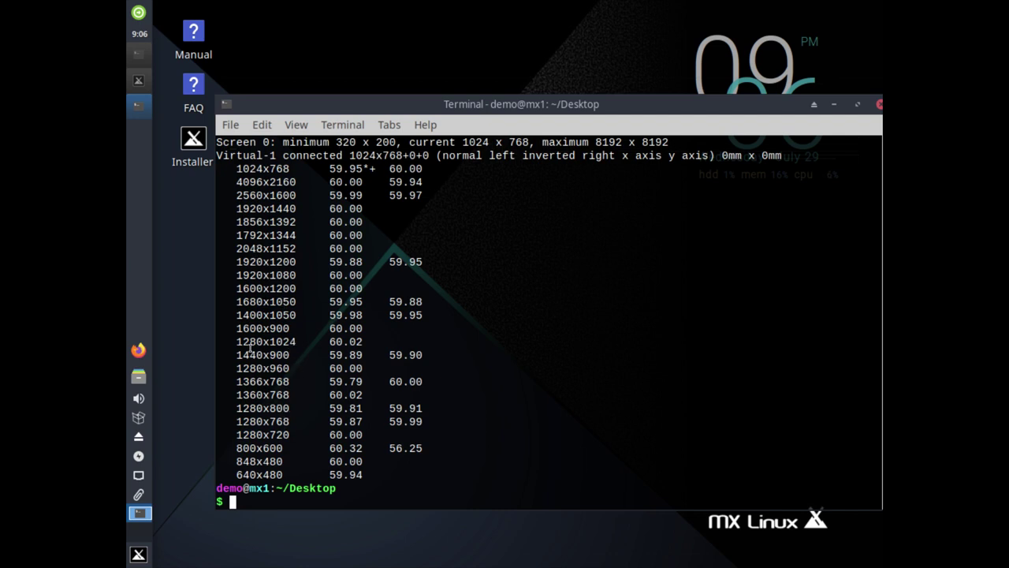
pyautogui.moveTo(235, 275); pyautogui.dragTo(298, 275)
pyautogui.rightClick(283, 275)
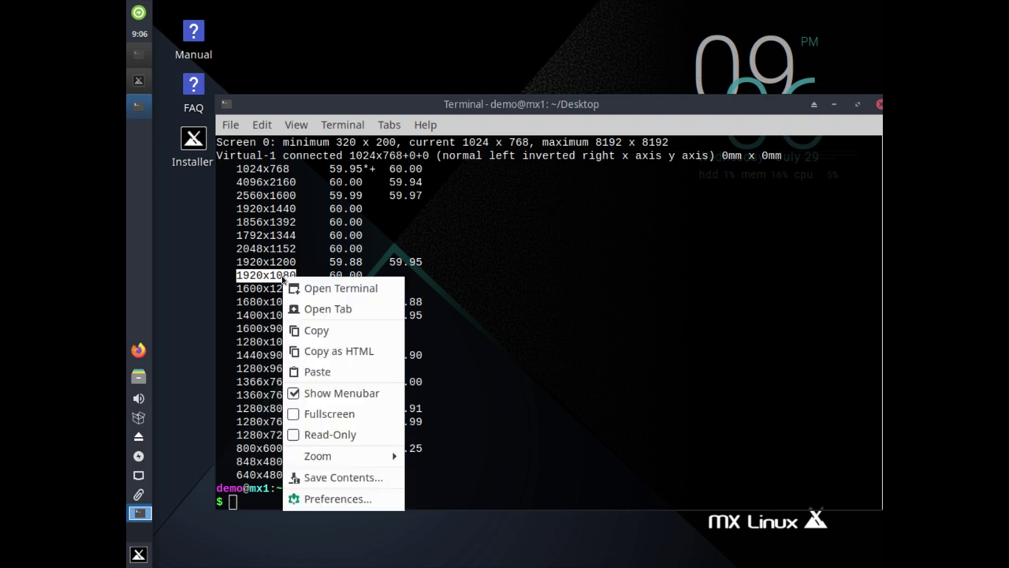
pyautogui.click(321, 329)
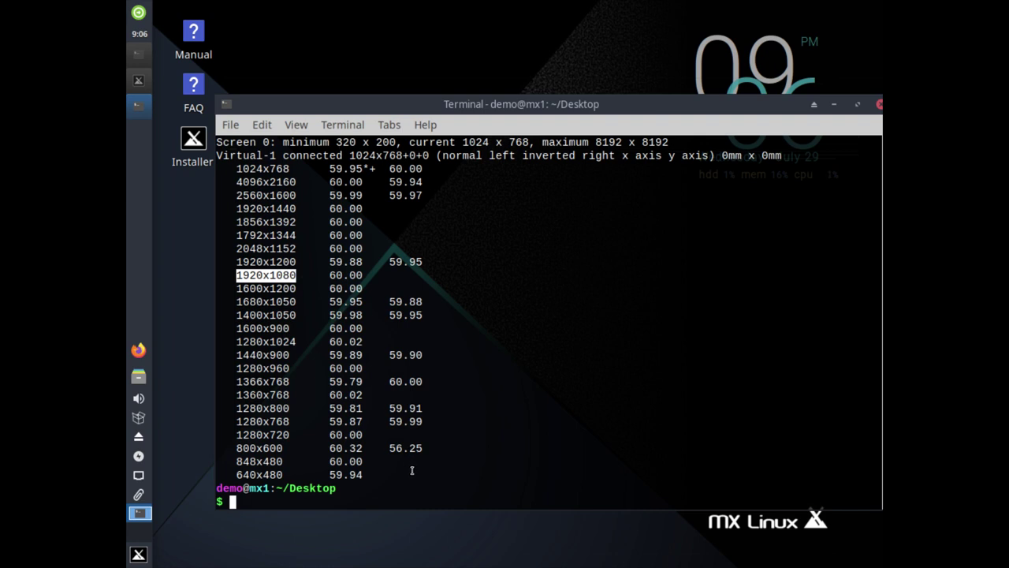
pyautogui.hotkey('ctrl', 'l')
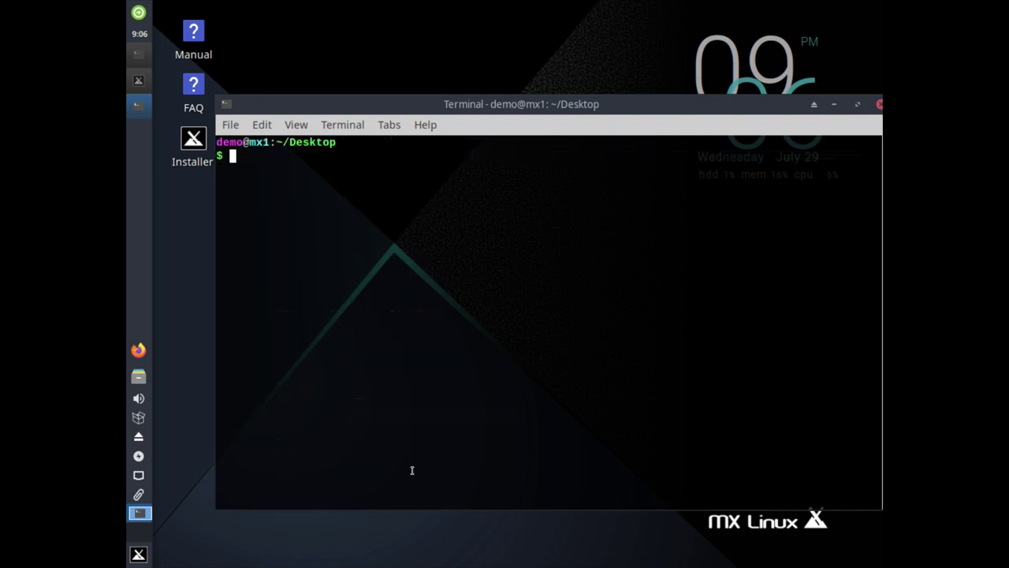
# Enter xrandr --output Virtual-1 --mode 1920x1080 in the guest terminal to switch the display
pyautogui.write('xrandr --op')
pyautogui.press('BackSpace')
pyautogui.press('BackSpace')
pyautogui.write('OUP')
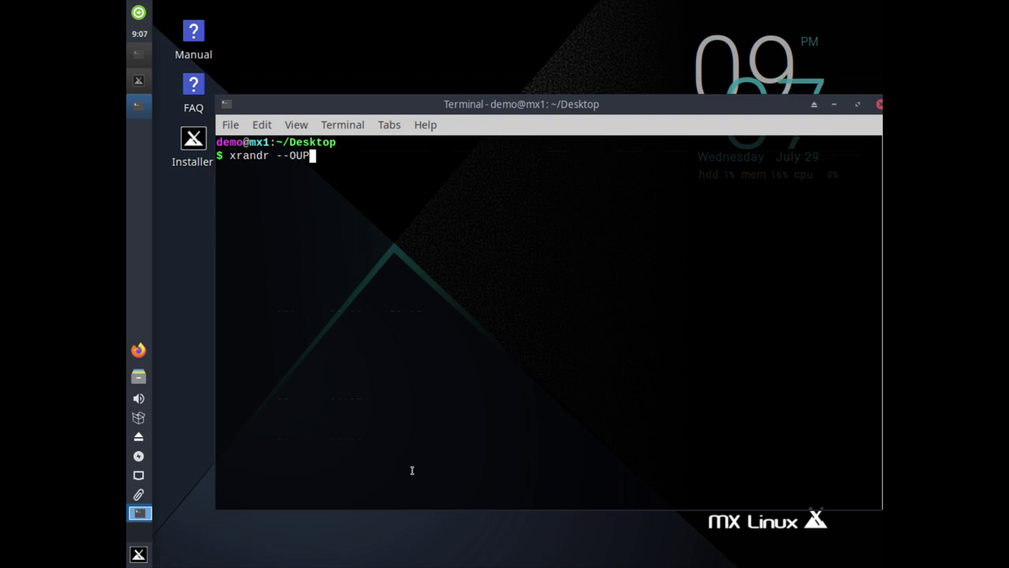
pyautogui.press('BackSpace')
pyautogui.press('BackSpace')
pyautogui.press('BackSpace')
pyautogui.press('BackSpace')
pyautogui.press('BackSpace')
pyautogui.write('/')
pyautogui.press('BackSpace')
pyautogui.write('-')
pyautogui.press('Tab')
pyautogui.press('Tab')
pyautogui.write('-')
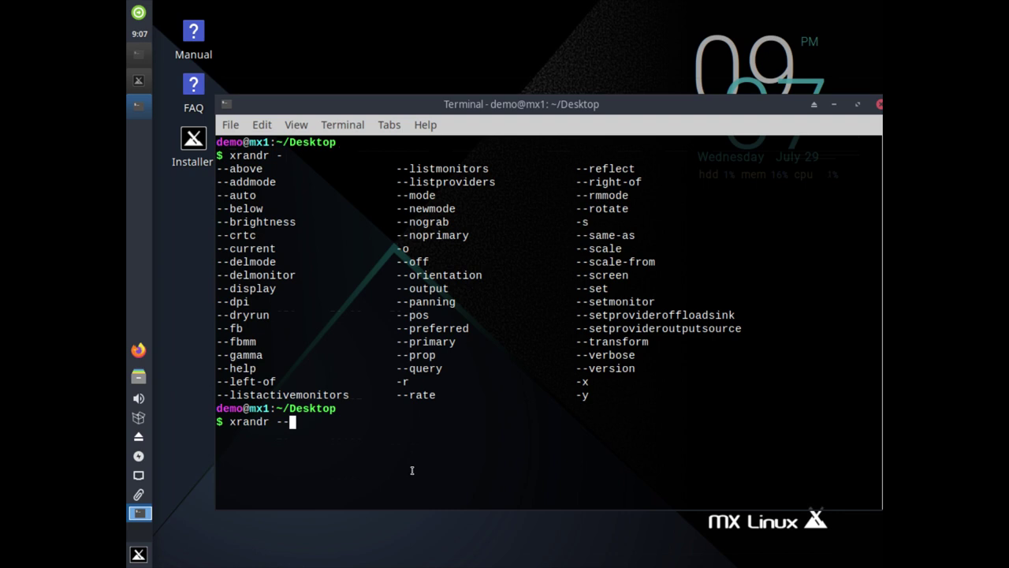
pyautogui.write('OP')
pyautogui.press('BackSpace')
pyautogui.press('BackSpace')
pyautogui.hotkey('ctrl', 'l')
pyautogui.write('oup')
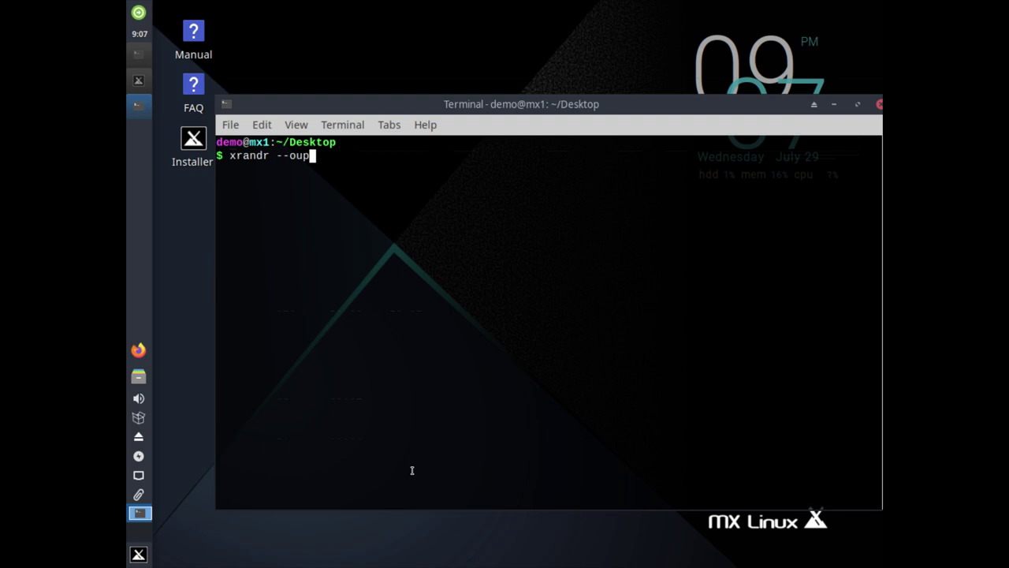
pyautogui.press('BackSpace')
pyautogui.write('tput')
pyautogui.press('Tab')
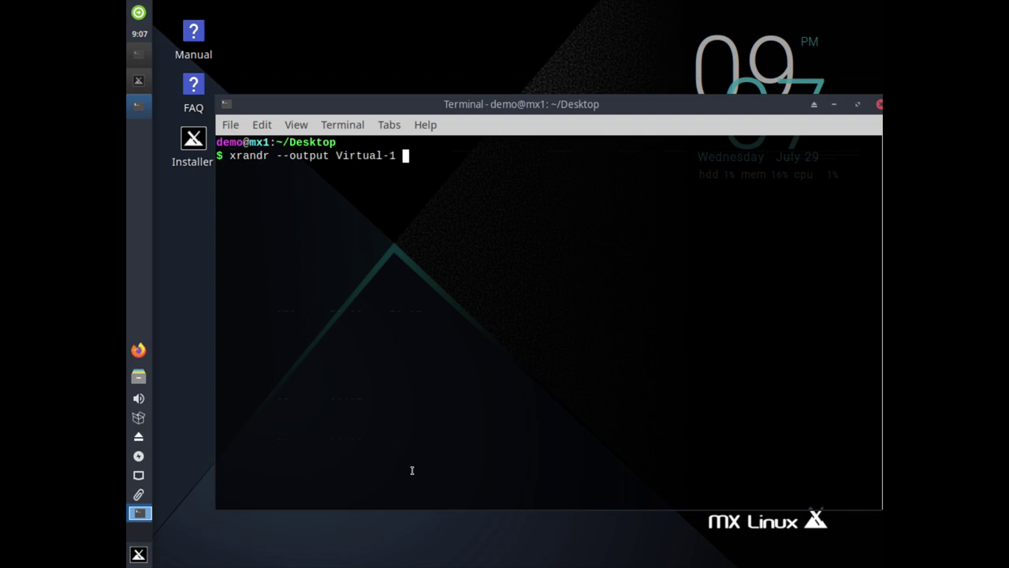
pyautogui.write('--mode 1920x1080')
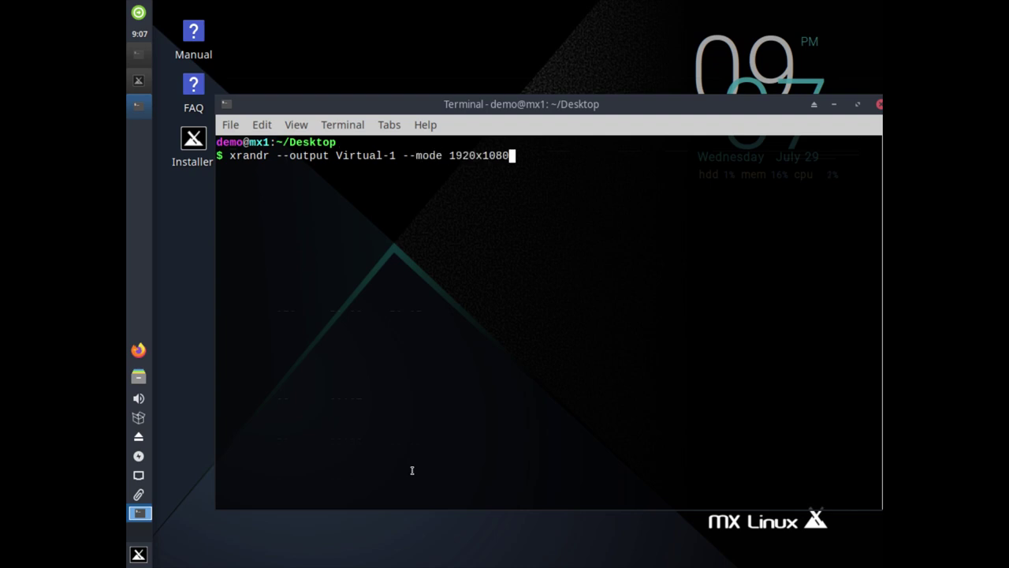
pyautogui.press('Return')
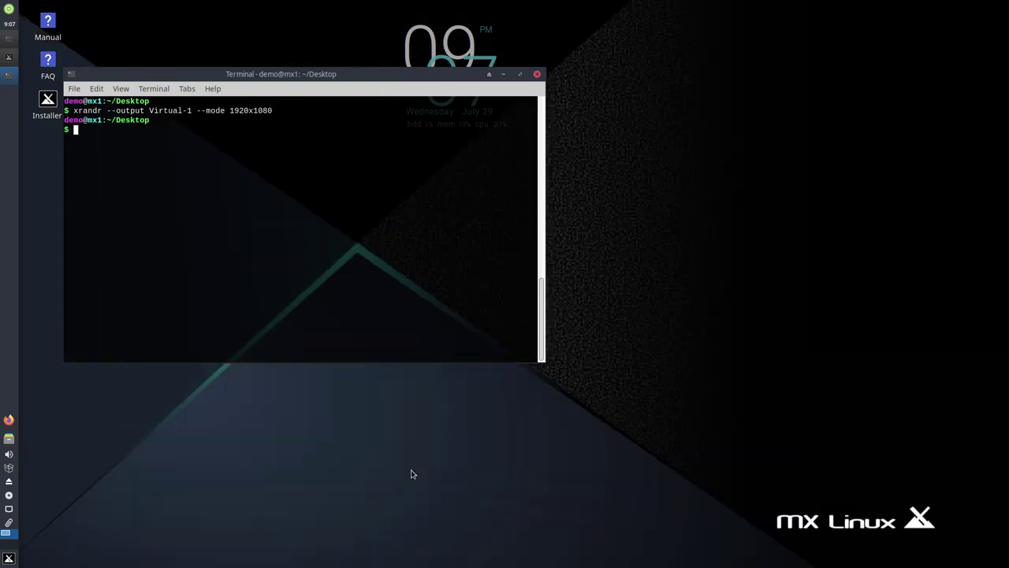
# Close the terminal and use Conky Toggle to hide the desktop clock and system monitor
pyautogui.click(538, 75)
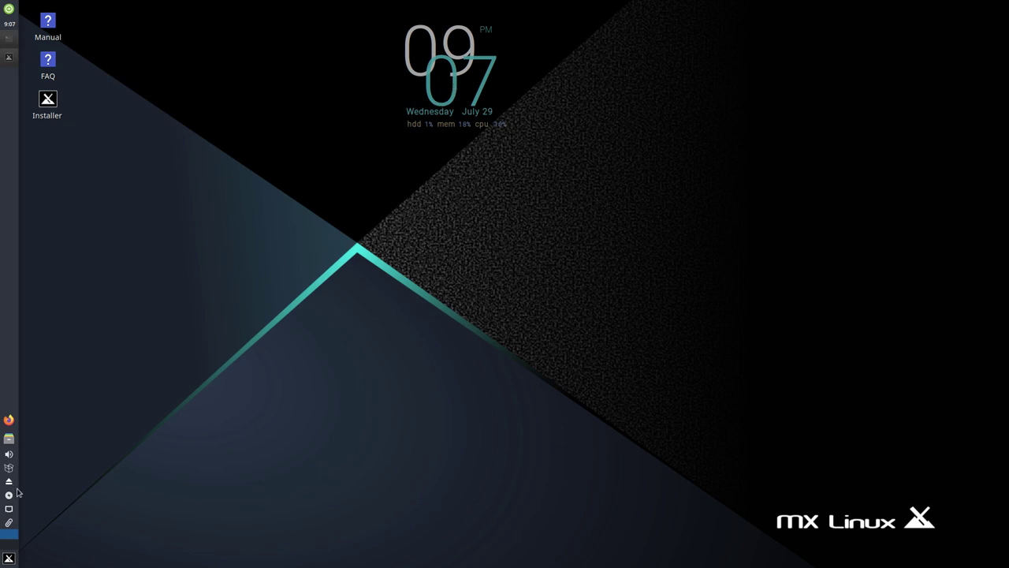
pyautogui.click(8, 558)
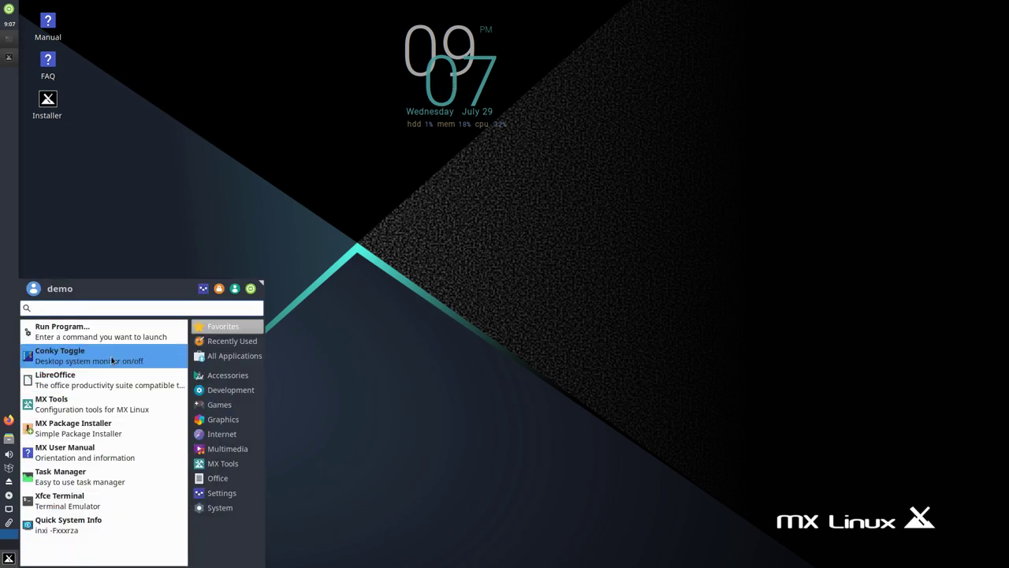
pyautogui.click(70, 359)
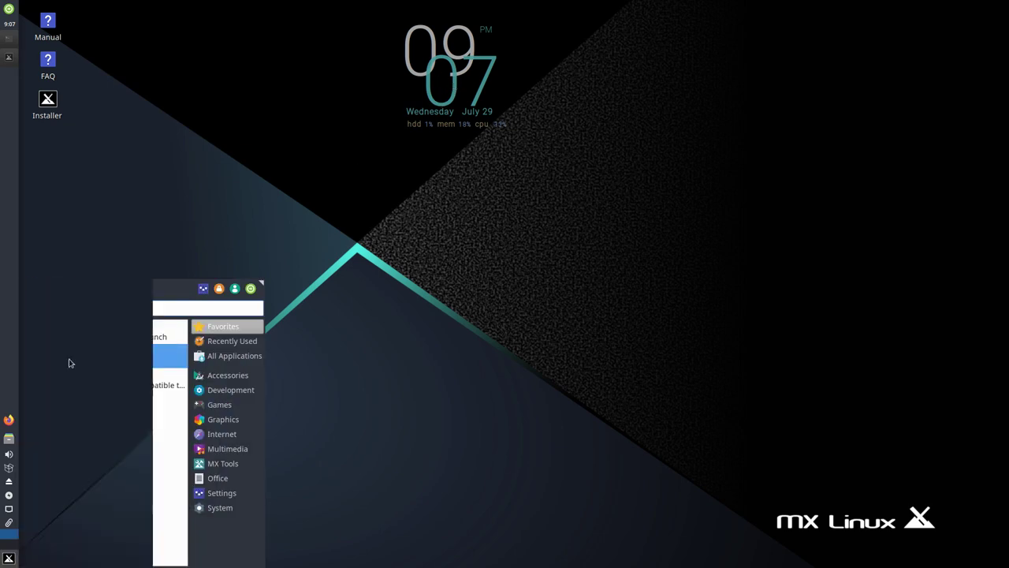
# Set the desktop wallpaper to the plain gray MX background in Desktop Settings
pyautogui.rightClick(435, 183)
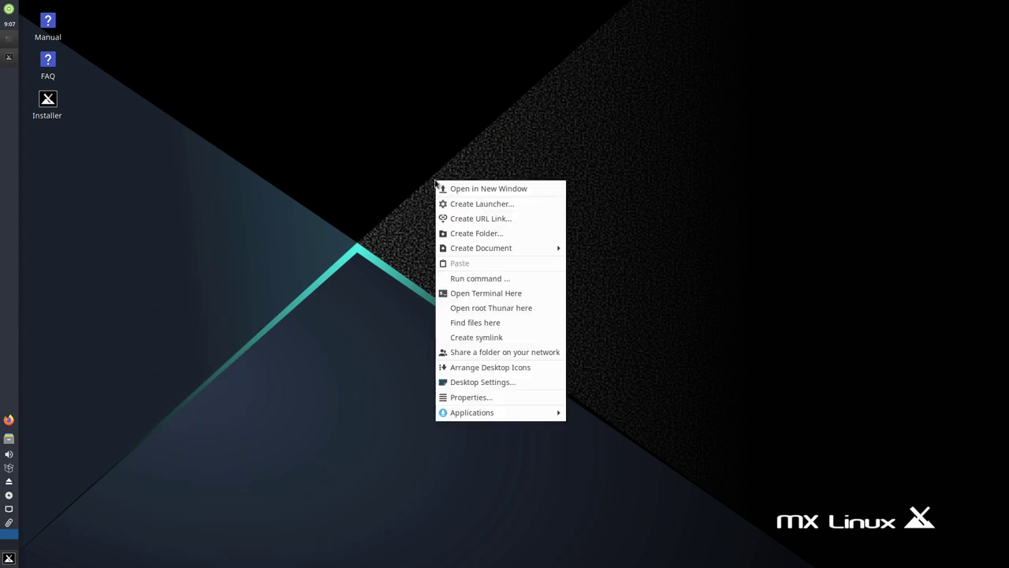
pyautogui.click(489, 383)
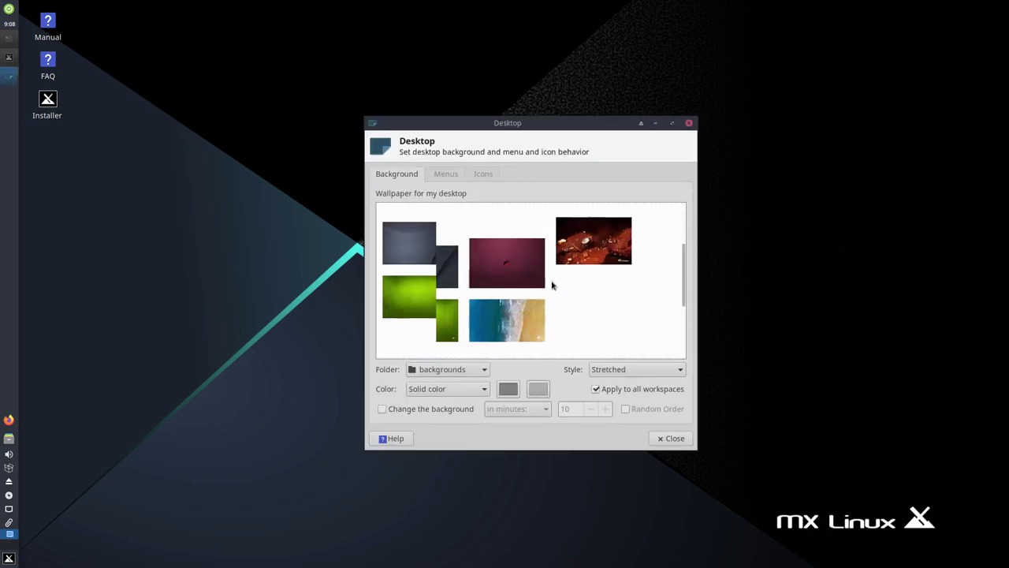
pyautogui.click(436, 293)
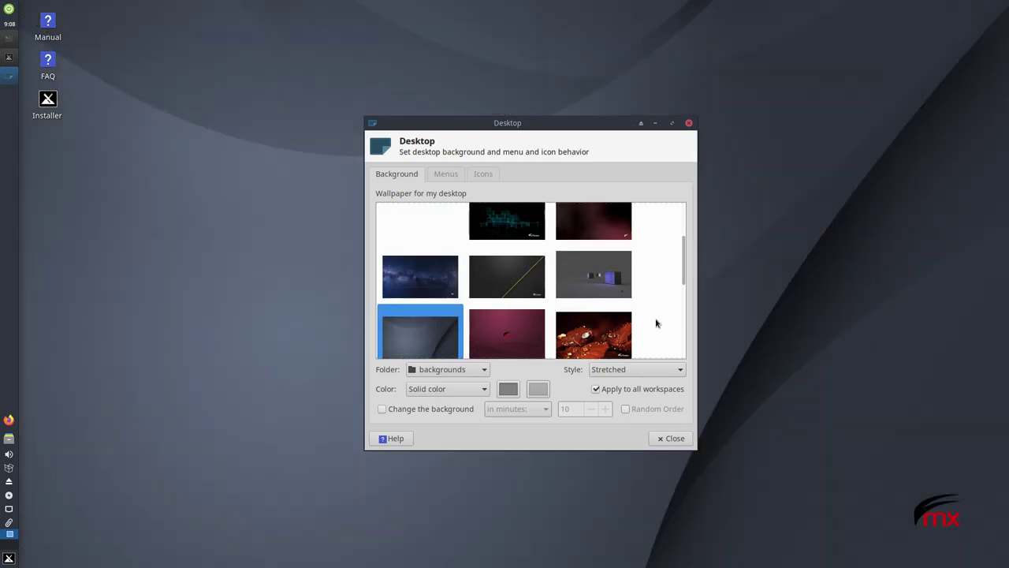
pyautogui.click(672, 438)
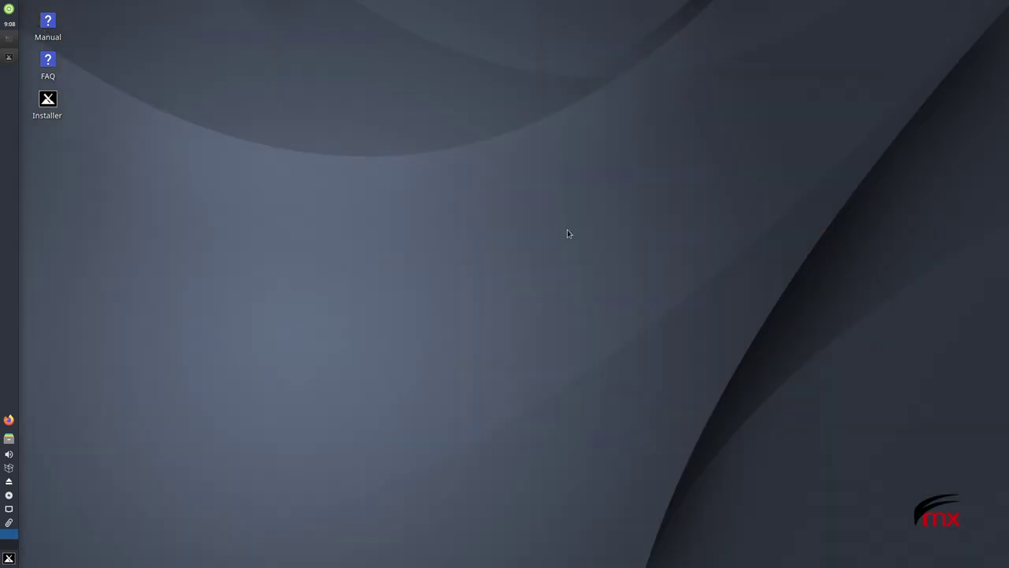
# Launch the installer, auto-install over the entire 20 GB vda disk, and keep GRUB on vda's MBR
pyautogui.doubleClick(49, 100)
pyautogui.moveTo(246, 79); pyautogui.dragTo(446, 104)
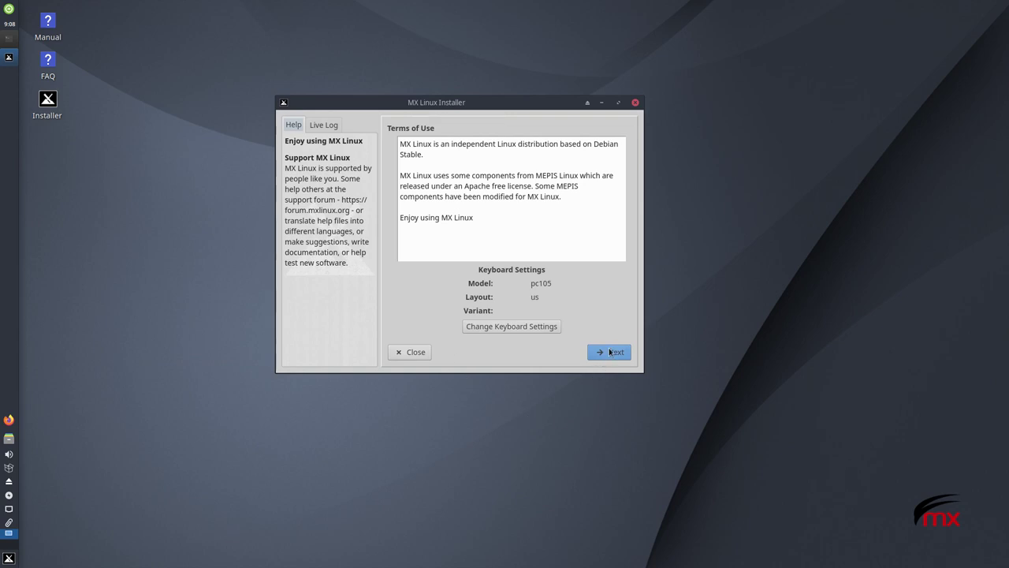
pyautogui.click(610, 352)
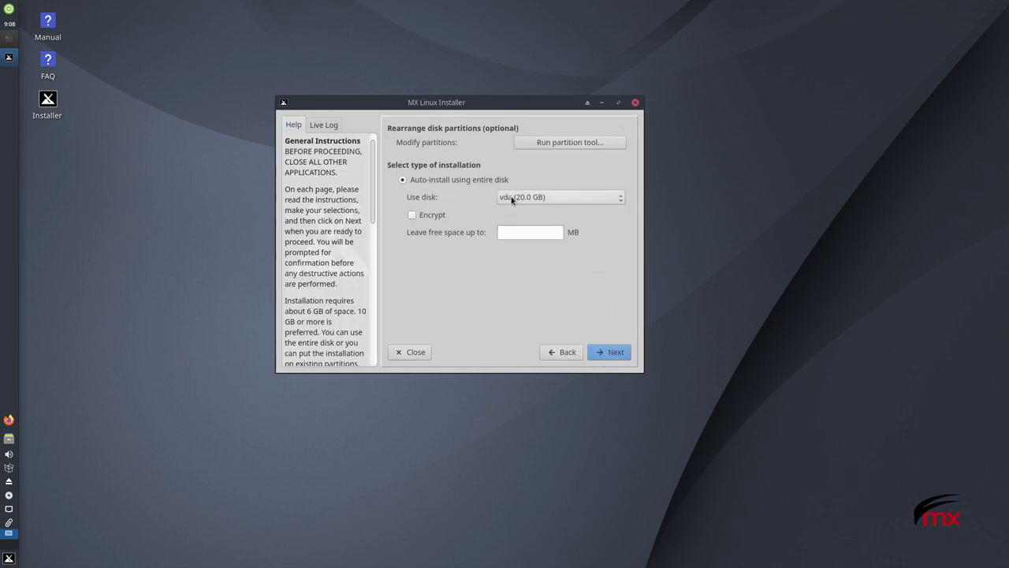
pyautogui.click(616, 353)
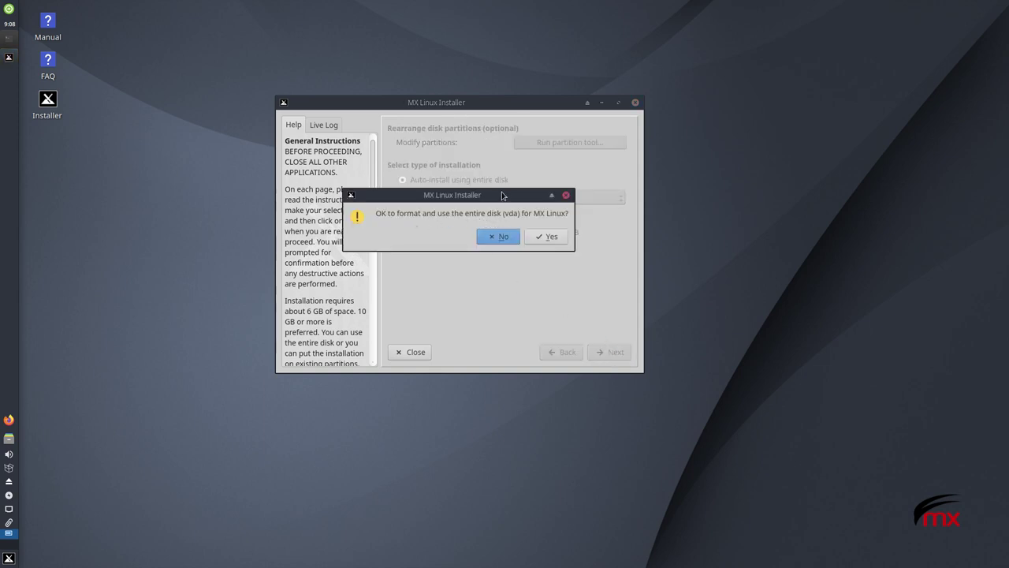
pyautogui.click(546, 237)
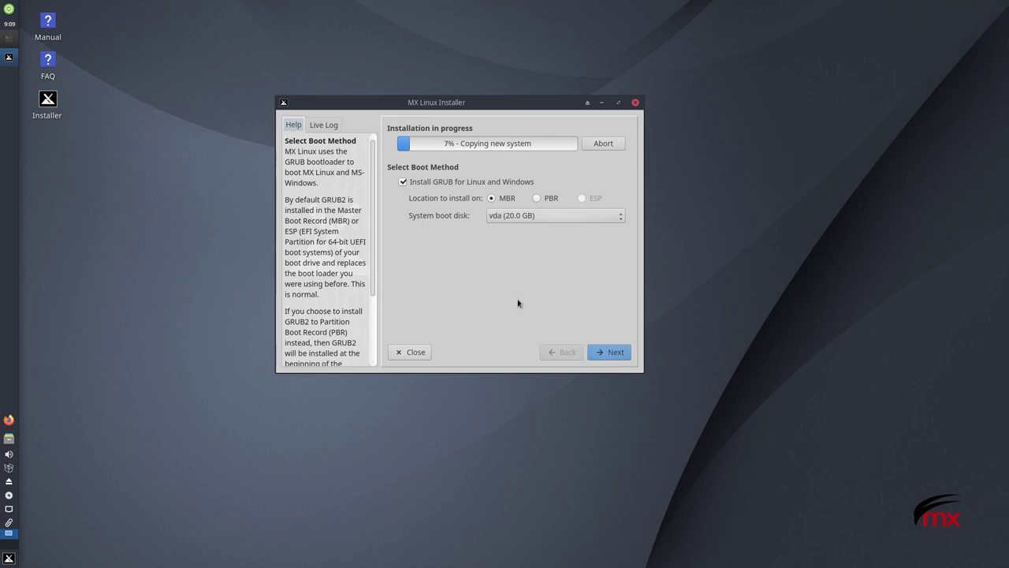
pyautogui.click(610, 352)
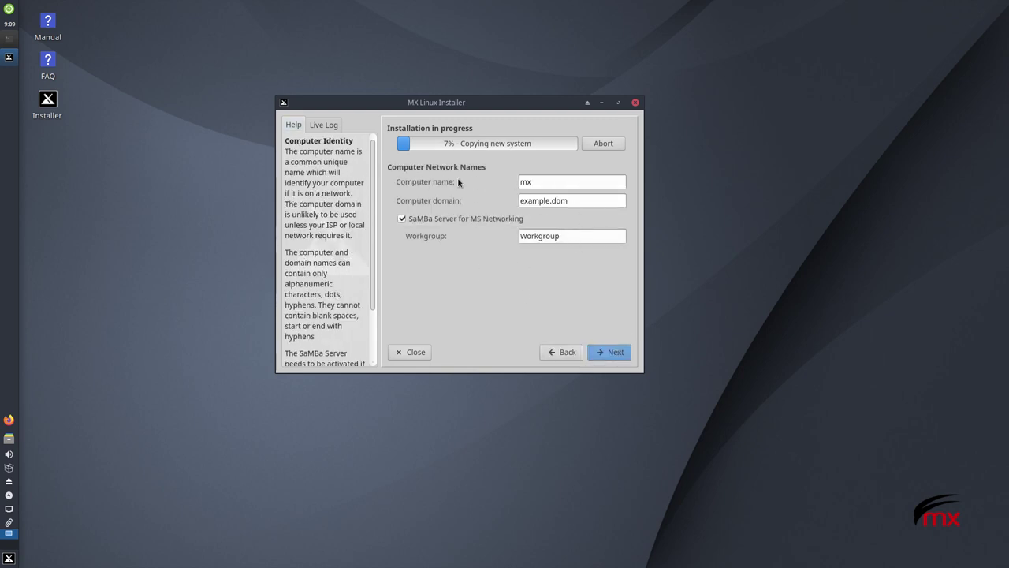
# Enter virtual.localdomain as the computer domain and Home as the workgroup, then continue
pyautogui.click(543, 182)
pyautogui.press('Tab')
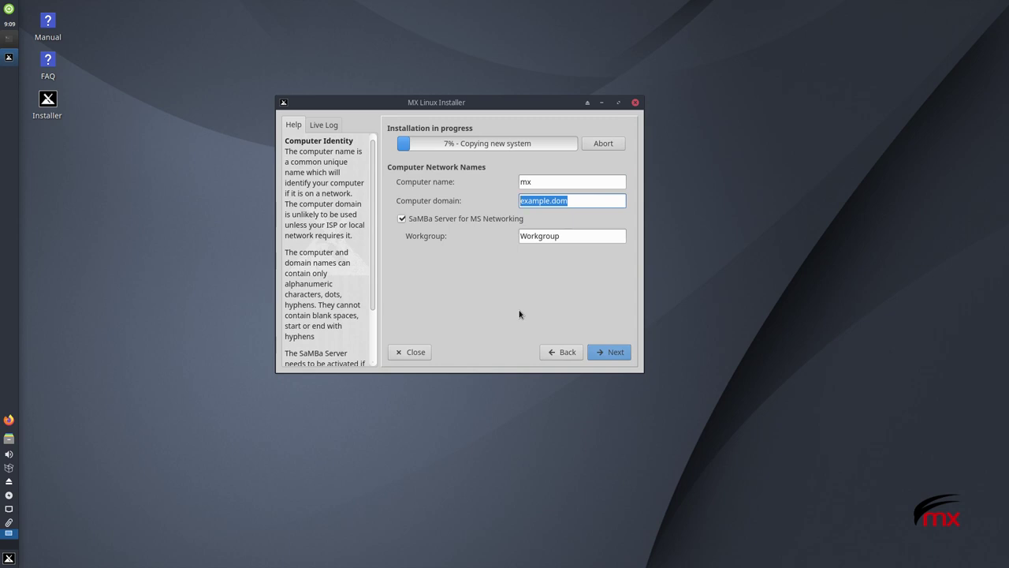
pyautogui.write('virtual.localdomain')
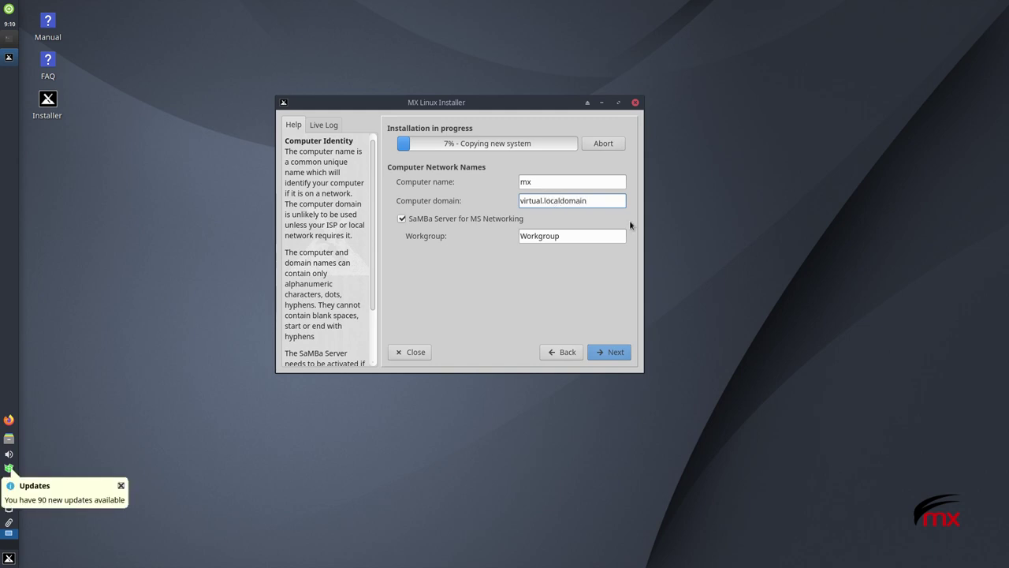
pyautogui.click(542, 236)
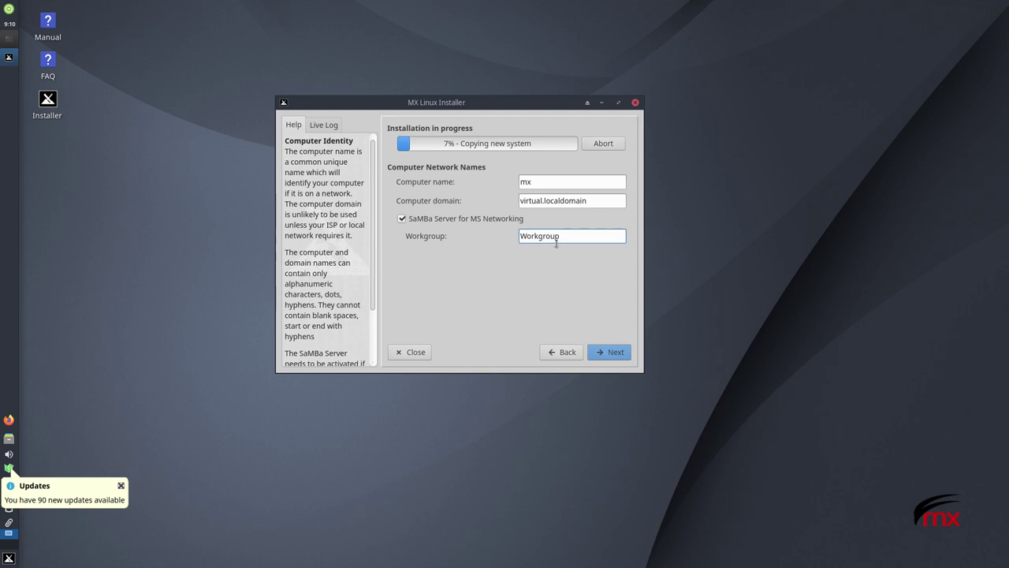
pyautogui.hotkey('ctrl', 'a')
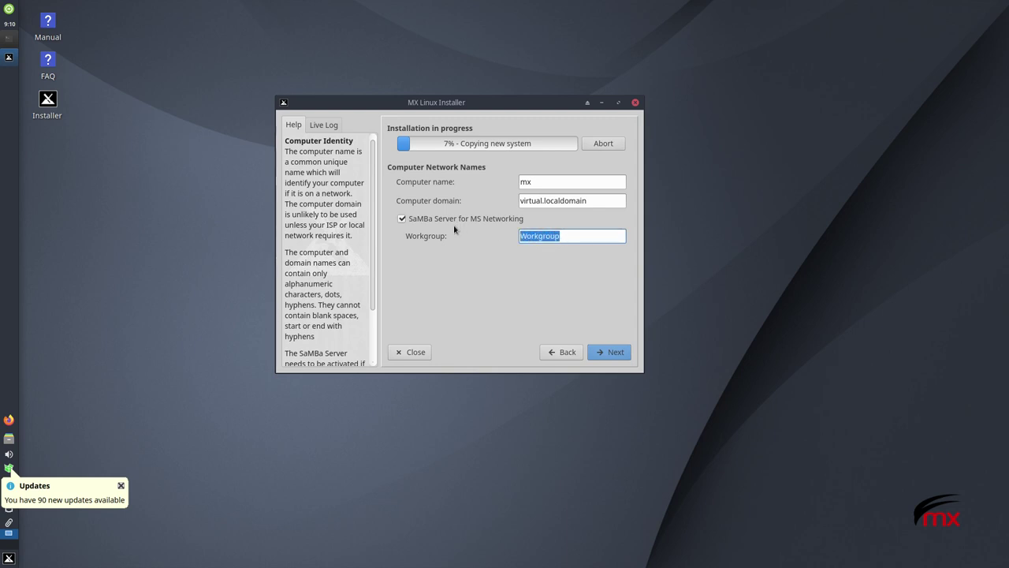
pyautogui.write('Home')
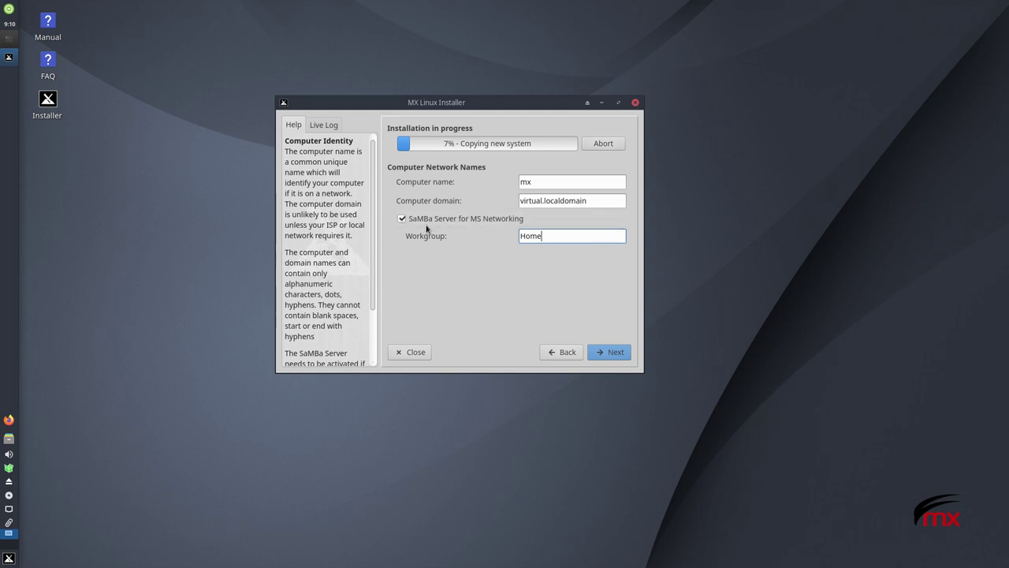
pyautogui.click(604, 352)
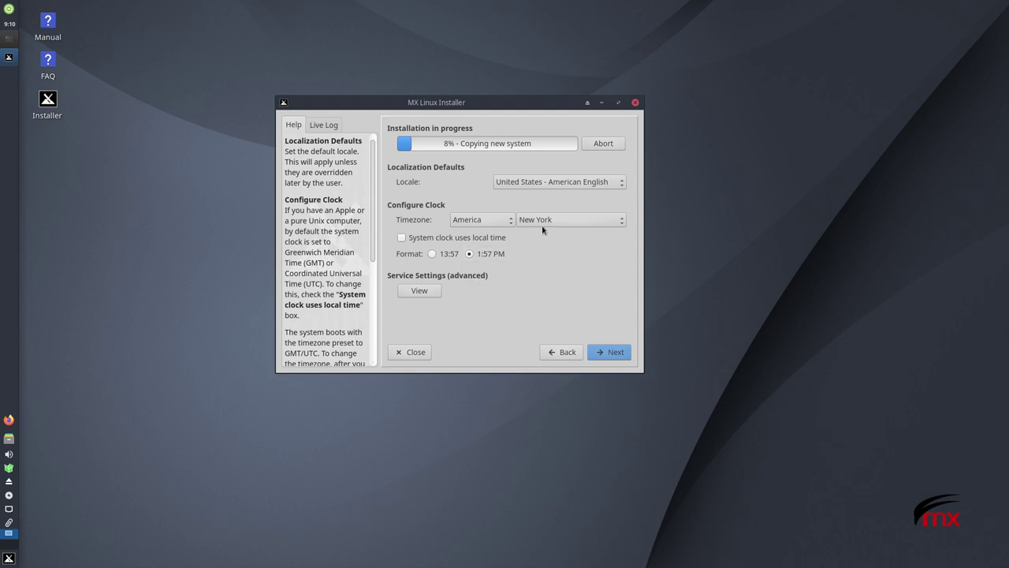
# Choose the España - español de España locale and the America/Montevideo timezone
pyautogui.click(575, 184)
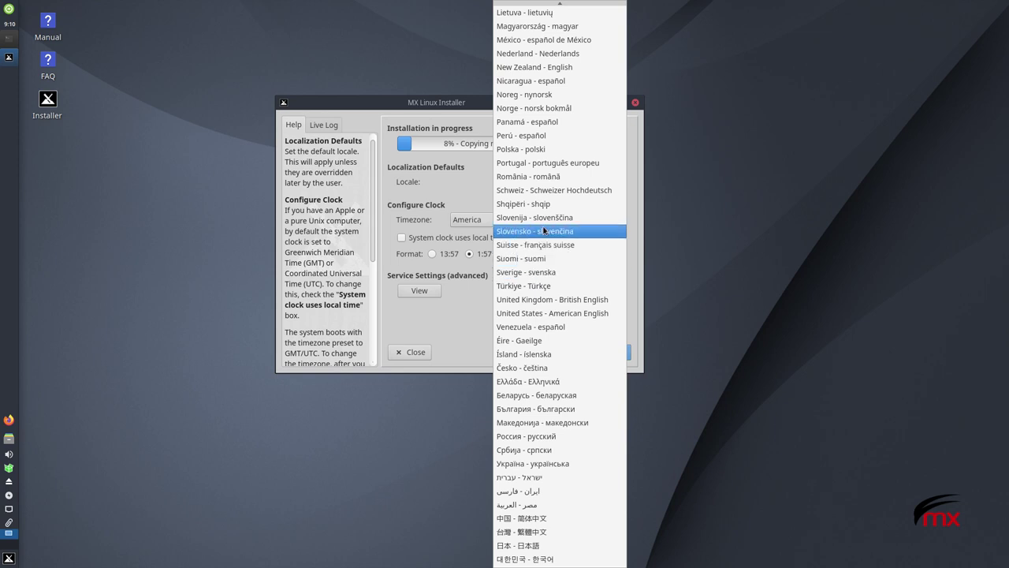
pyautogui.scroll(5, 546, 191)
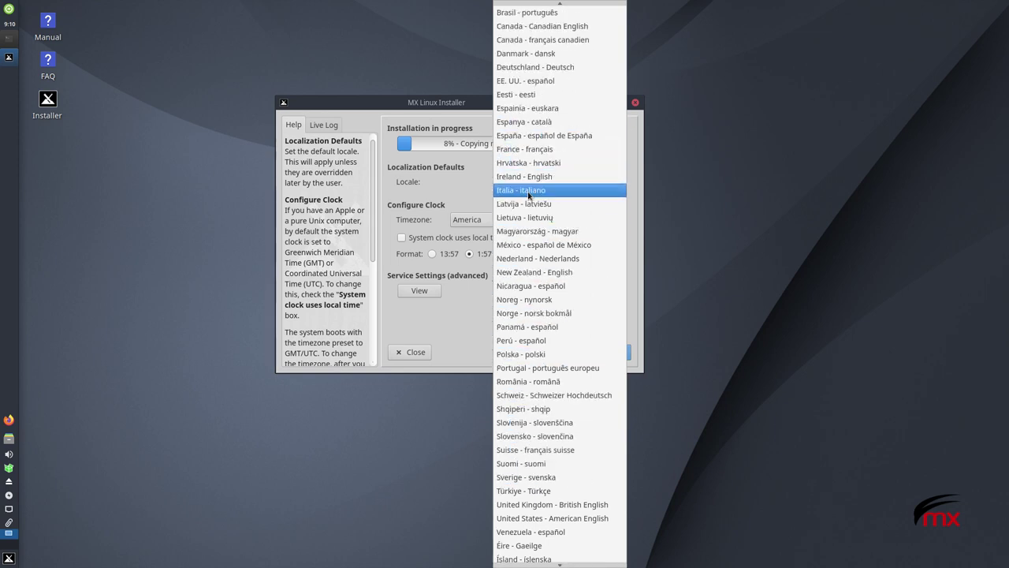
pyautogui.click(525, 136)
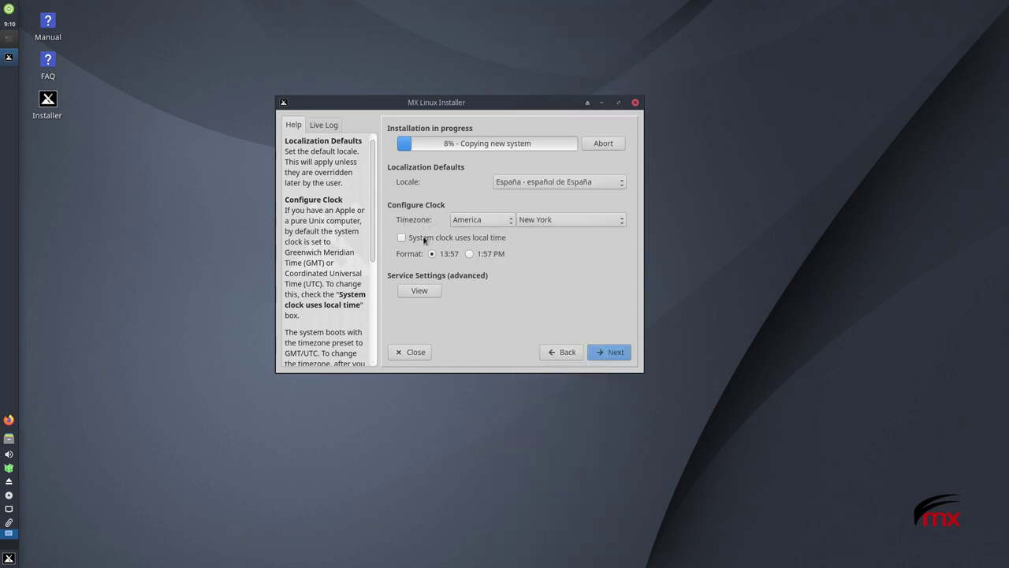
pyautogui.click(498, 224)
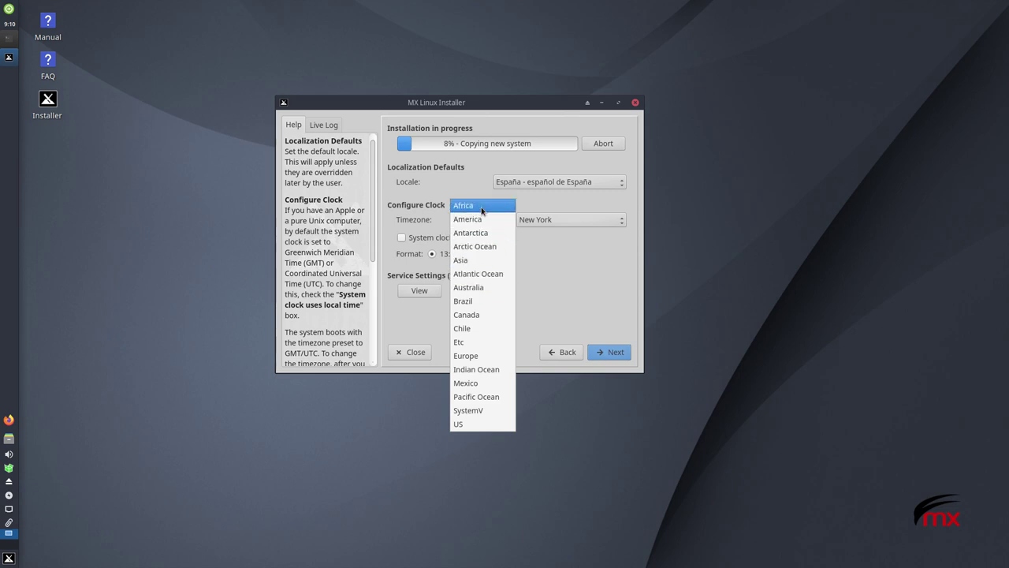
pyautogui.click(481, 221)
pyautogui.click(571, 222)
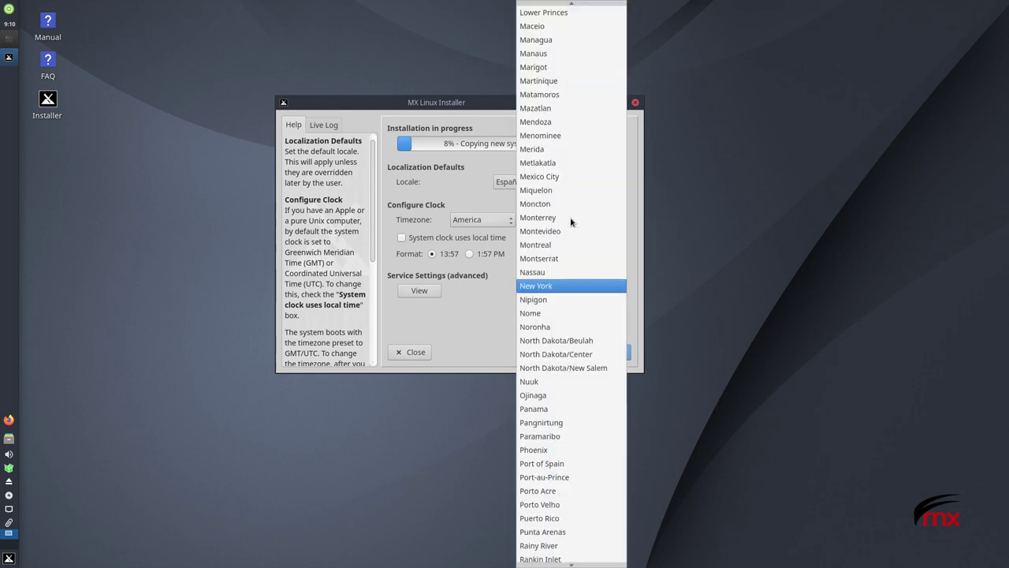
pyautogui.click(562, 231)
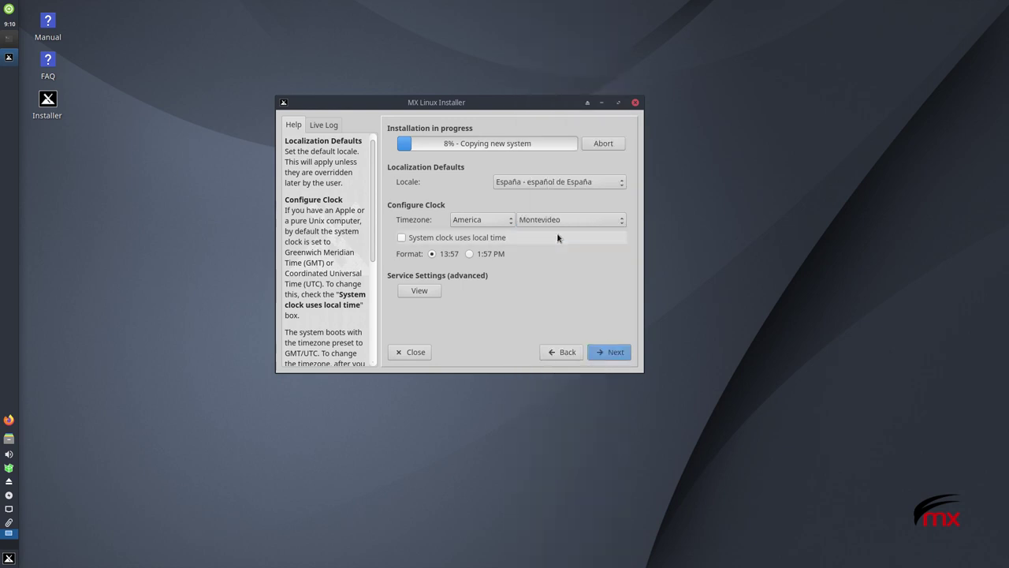
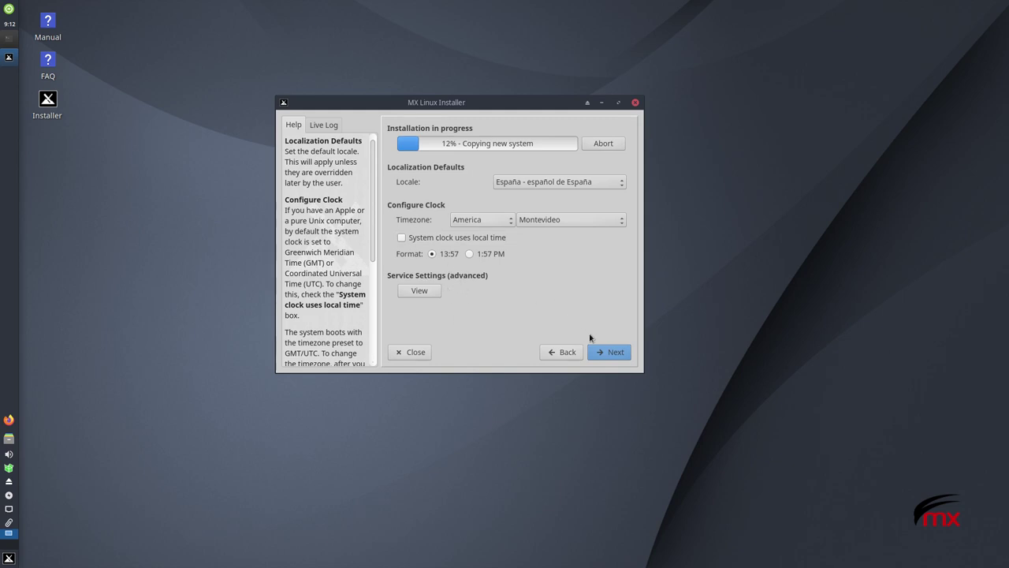
# On the default user account page, enter the login name and enter and confirm the user password
pyautogui.click(611, 352)
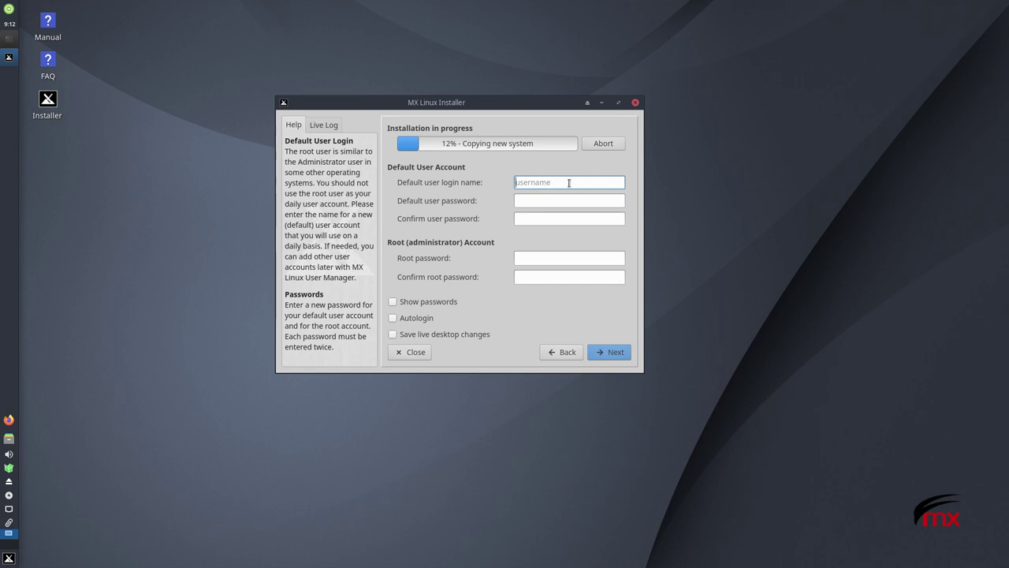
pyautogui.write('geo')
pyautogui.click(546, 199)
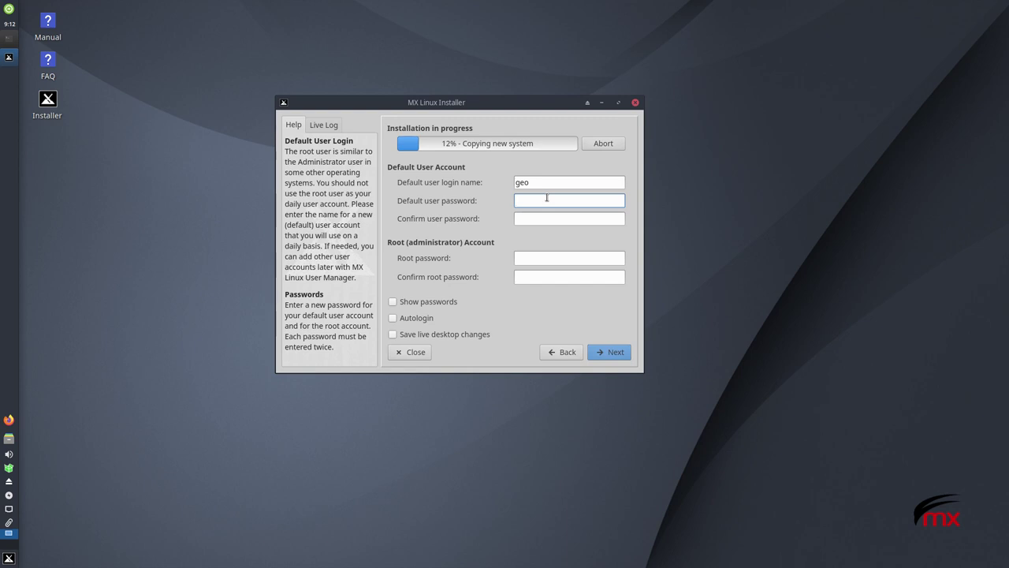
pyautogui.click(552, 215)
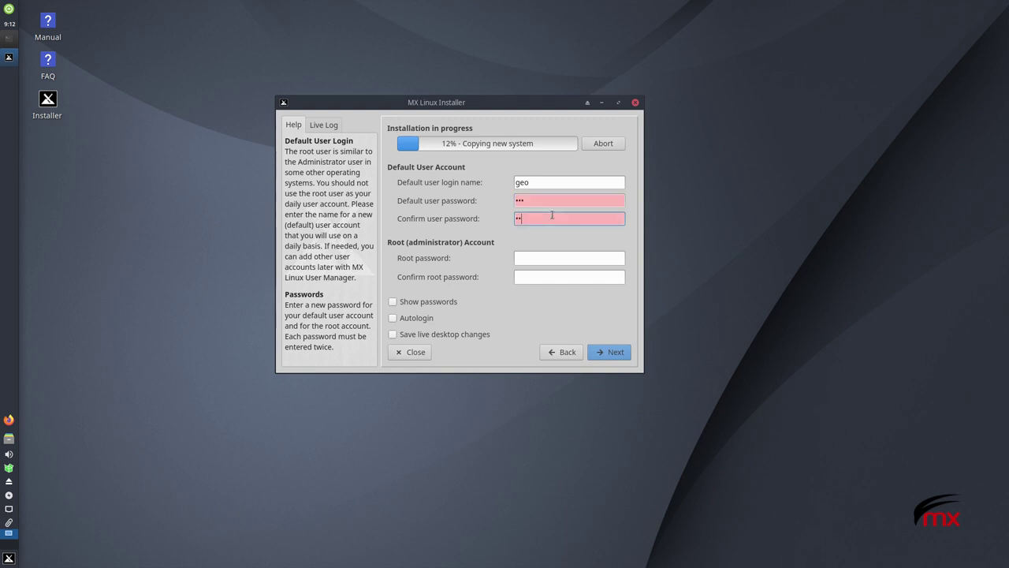
# Enter and confirm the root password, reselecting the password fields until they all turn green
pyautogui.click(534, 257)
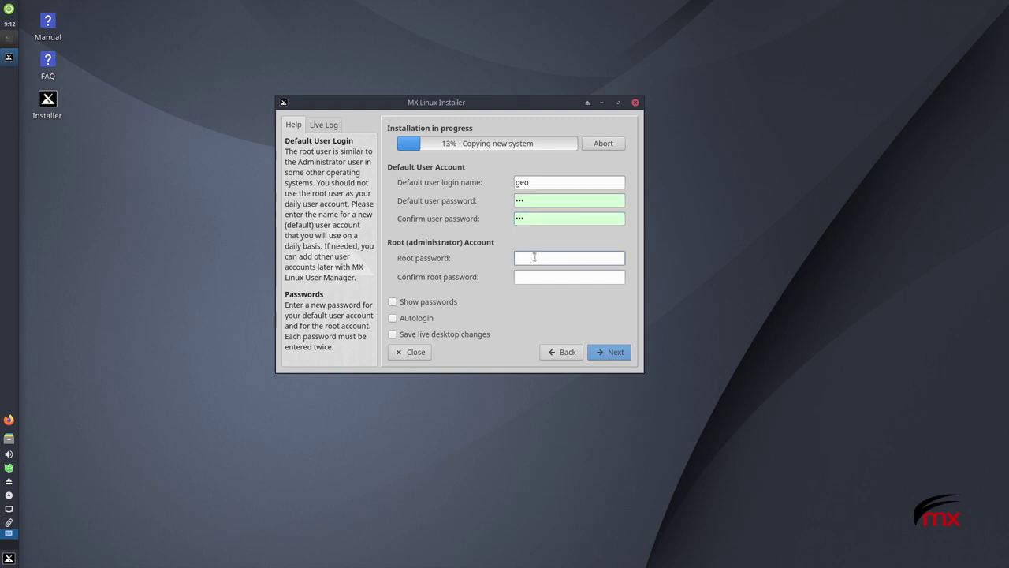
pyautogui.click(543, 278)
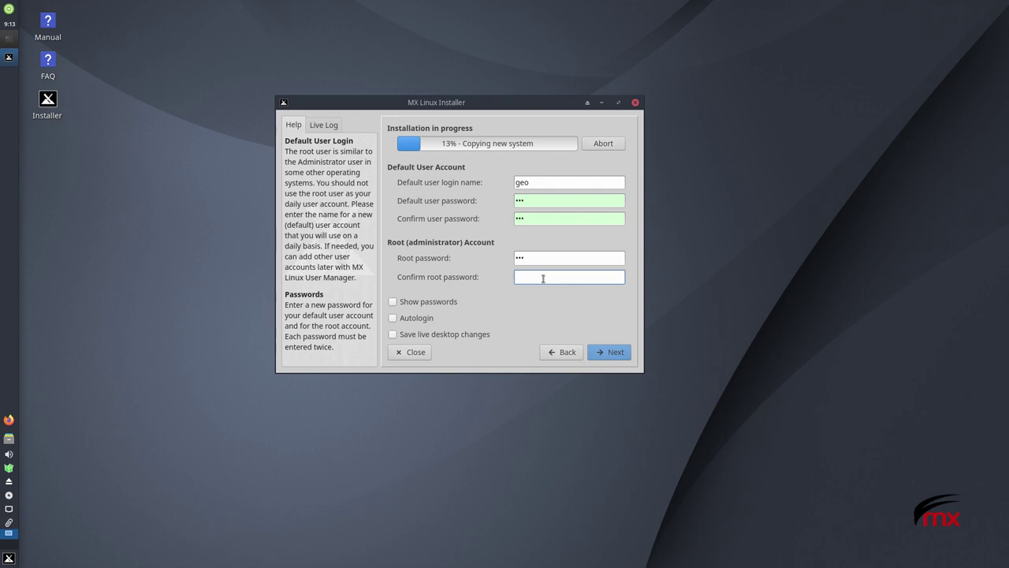
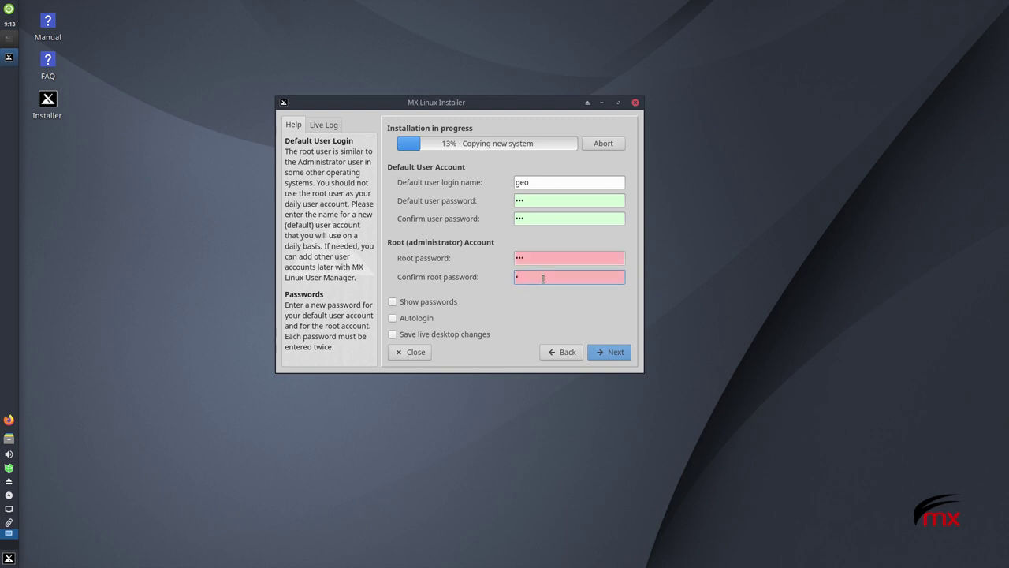
pyautogui.click(528, 256)
pyautogui.doubleClick(531, 256)
pyautogui.click(545, 275)
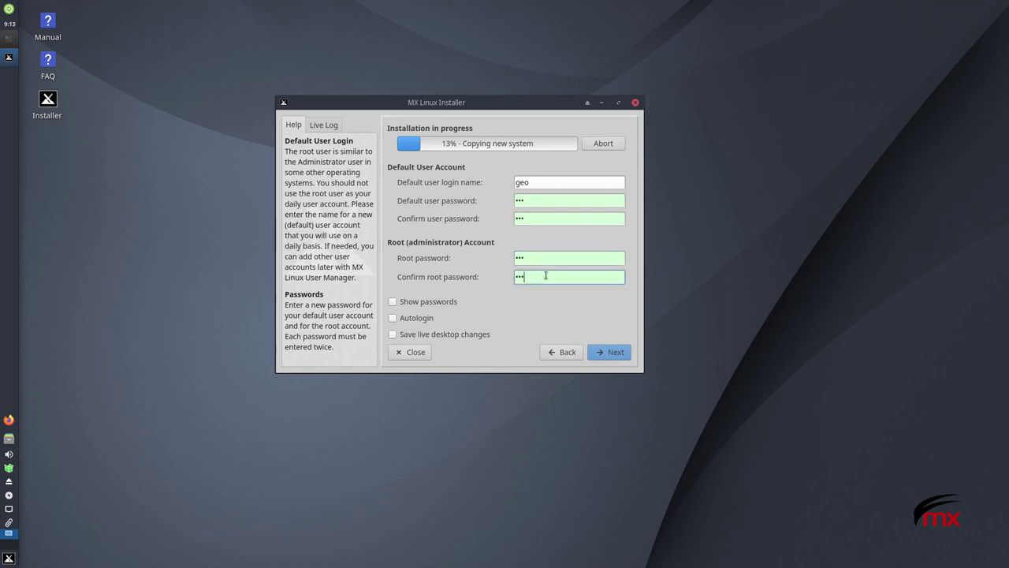
pyautogui.doubleClick(556, 256)
pyautogui.click(541, 217)
pyautogui.click(532, 201)
pyautogui.click(551, 264)
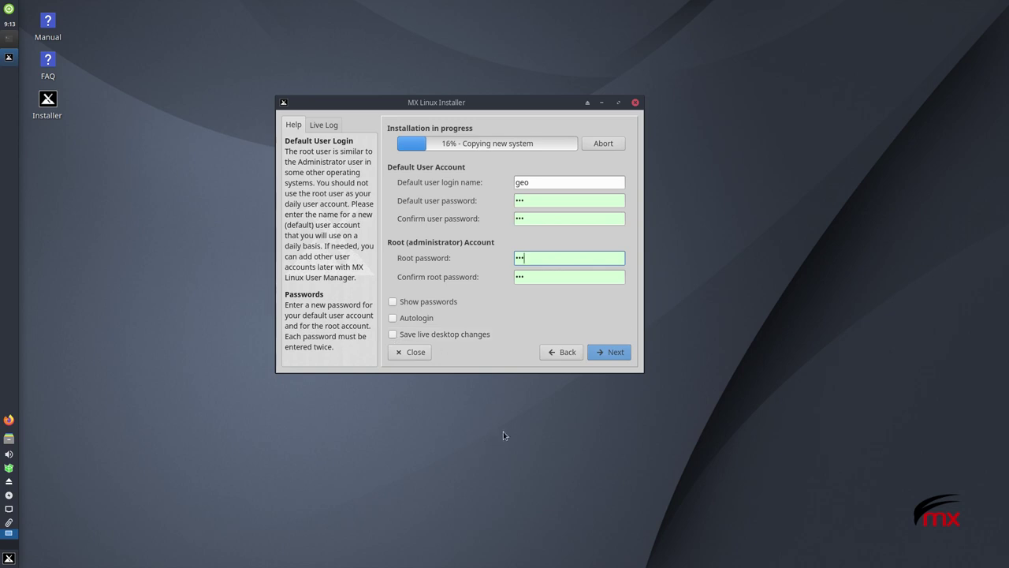
# Submit the account details, then select and deselect text in the Getting Help tips
pyautogui.click(603, 354)
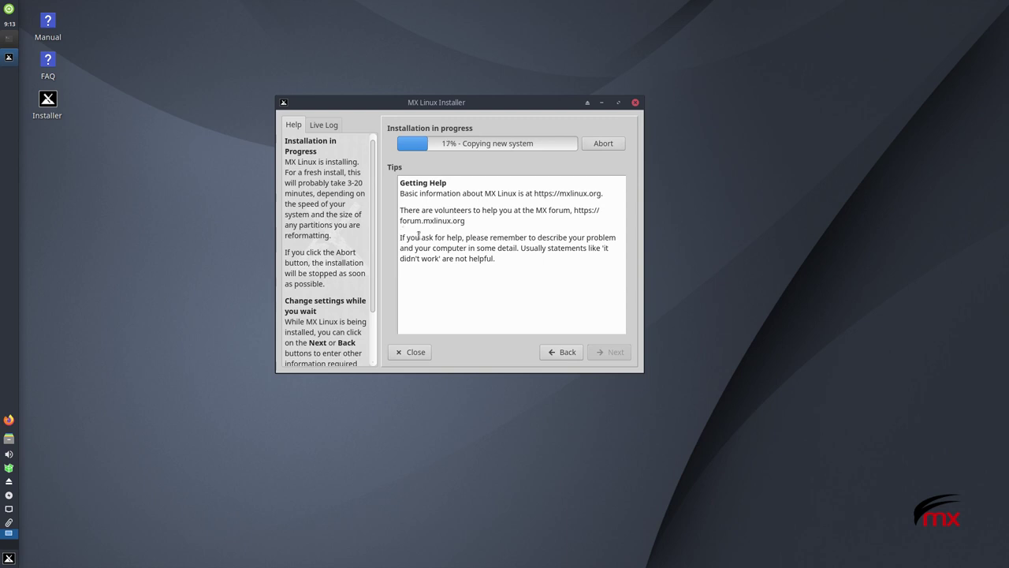
pyautogui.moveTo(509, 264); pyautogui.dragTo(387, 183)
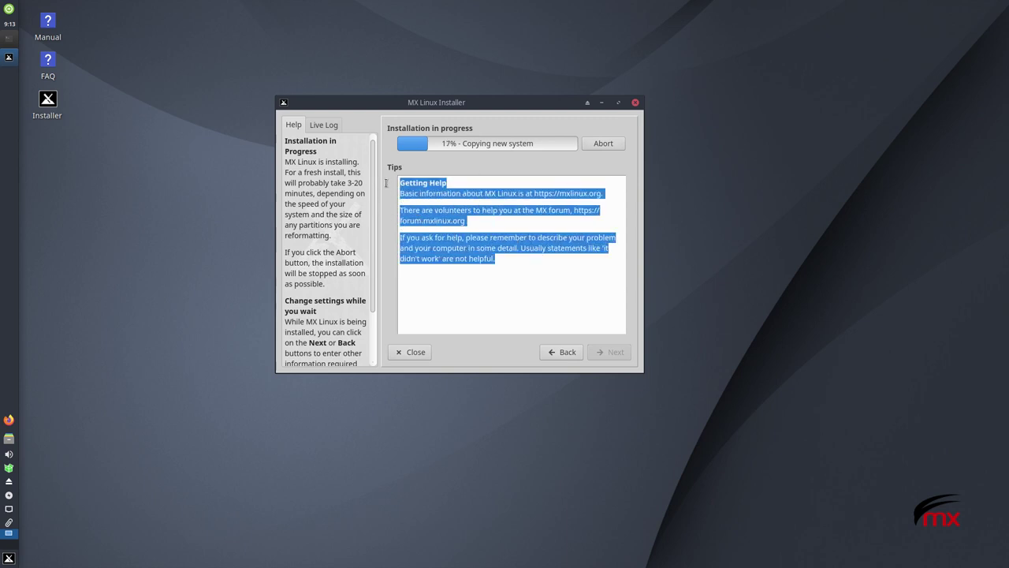
pyautogui.click(521, 252)
pyautogui.moveTo(403, 187); pyautogui.dragTo(467, 194)
pyautogui.click(479, 204)
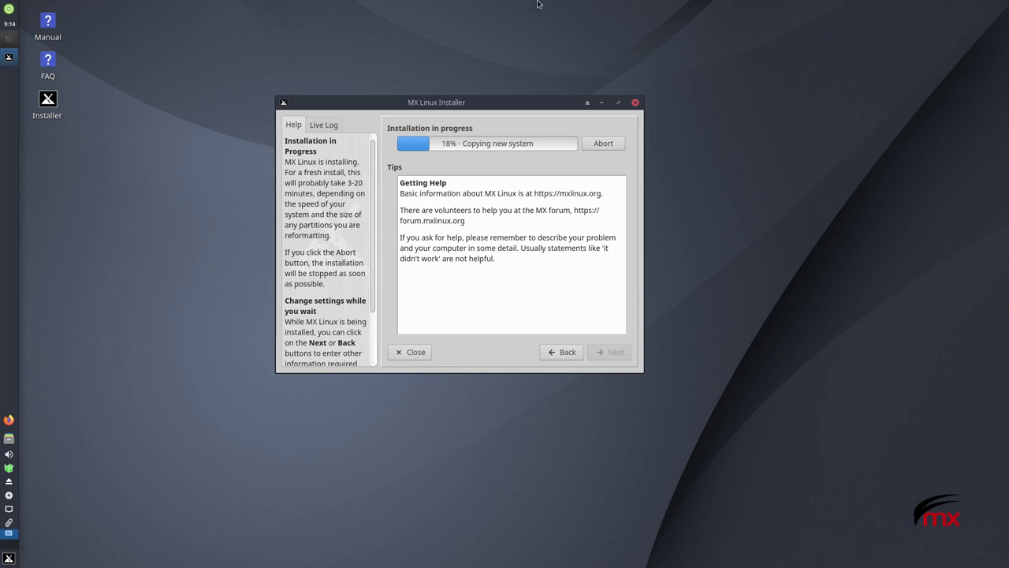
# Open and close the viewer's Send Key combination list
pyautogui.moveTo(474, 4)
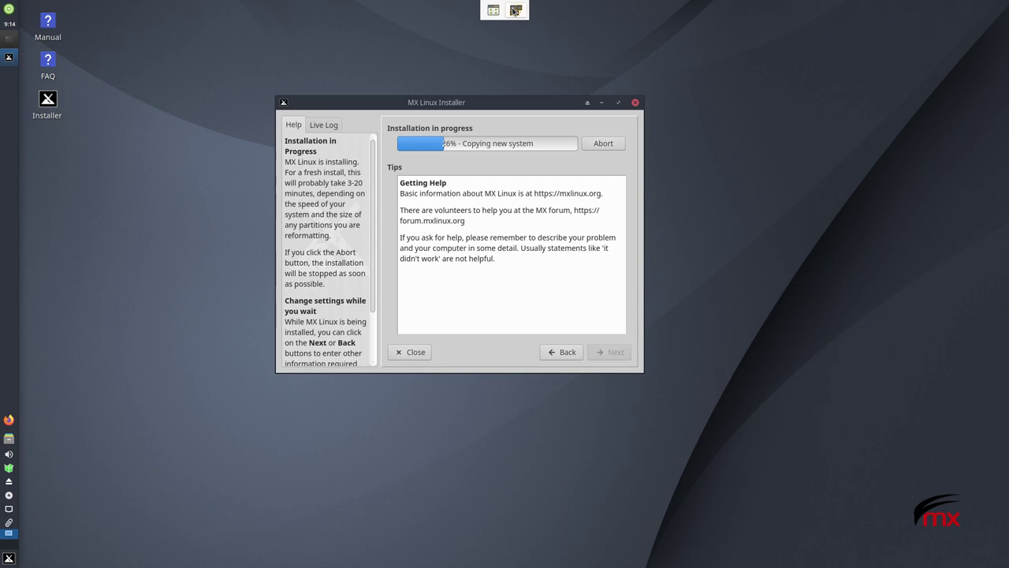
pyautogui.click(514, 10)
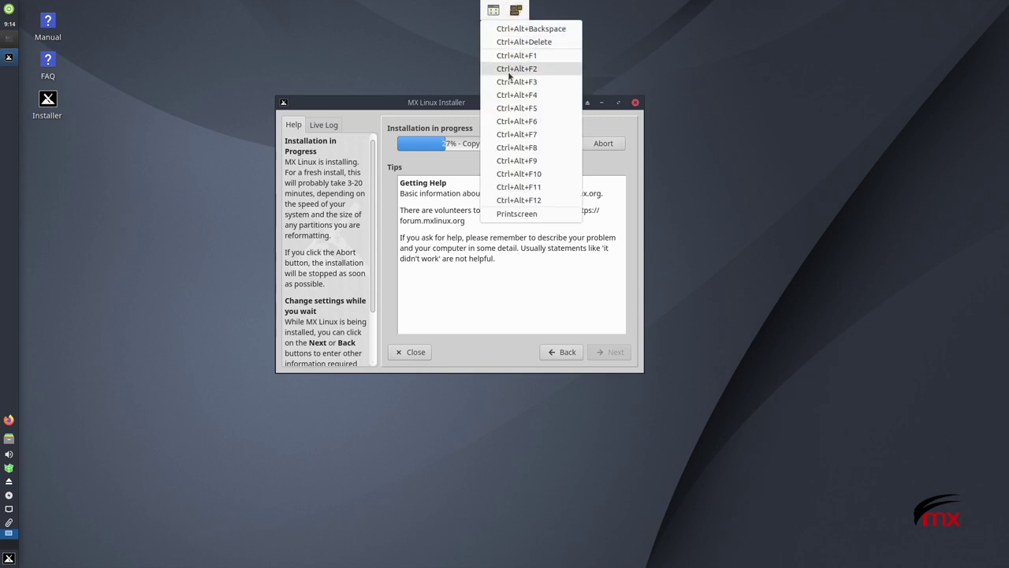
pyautogui.click(514, 10)
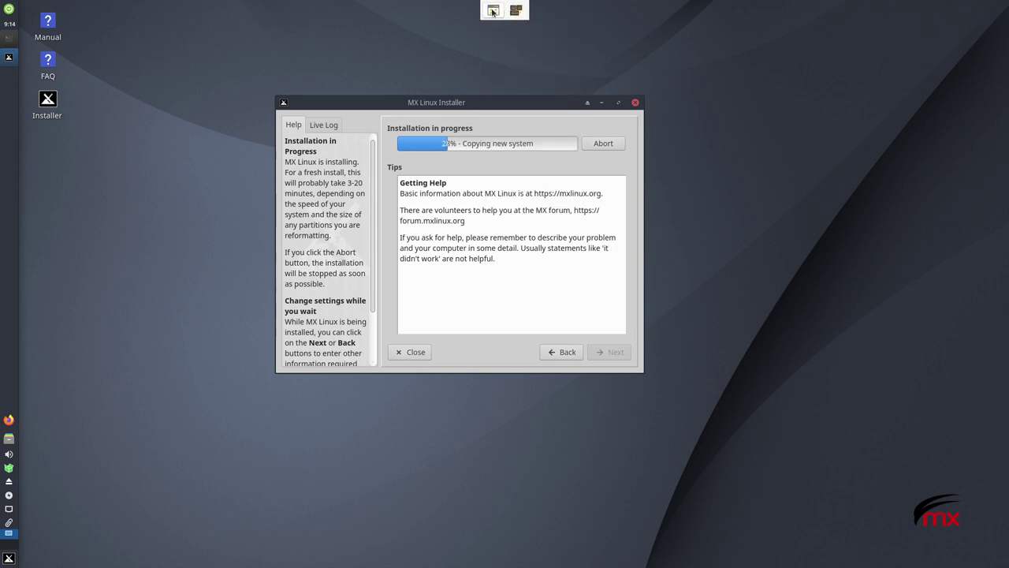
# Leave fullscreen, shift the debian10 viewer window left, then switch back to fullscreen
pyautogui.click(493, 10)
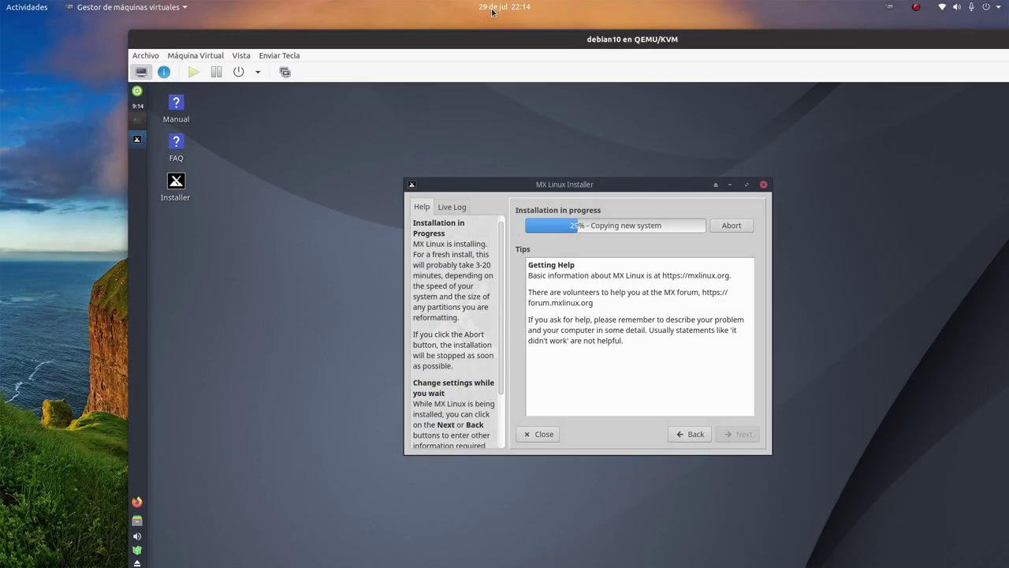
pyautogui.moveTo(503, 44); pyautogui.dragTo(404, 41)
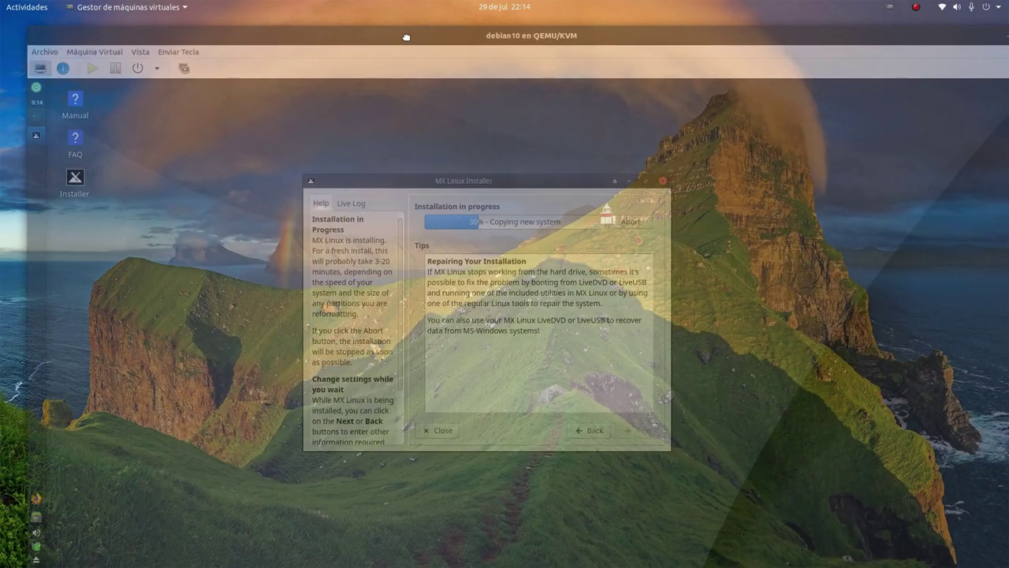
pyautogui.moveTo(734, 38)
pyautogui.mouseDown()
pyautogui.moveTo(715, 42)
pyautogui.moveTo(730, 33)
pyautogui.mouseUp()
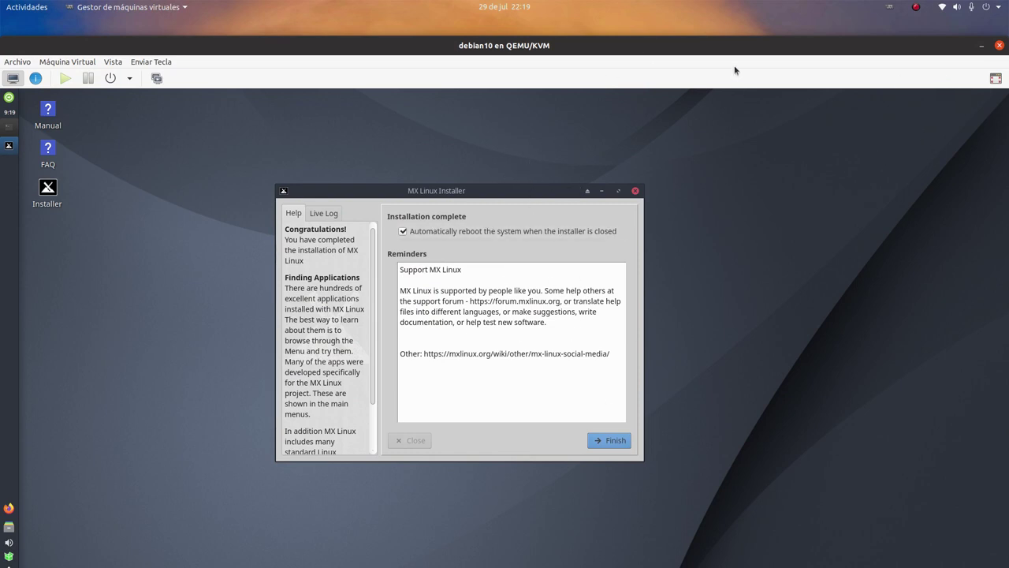
pyautogui.click(996, 78)
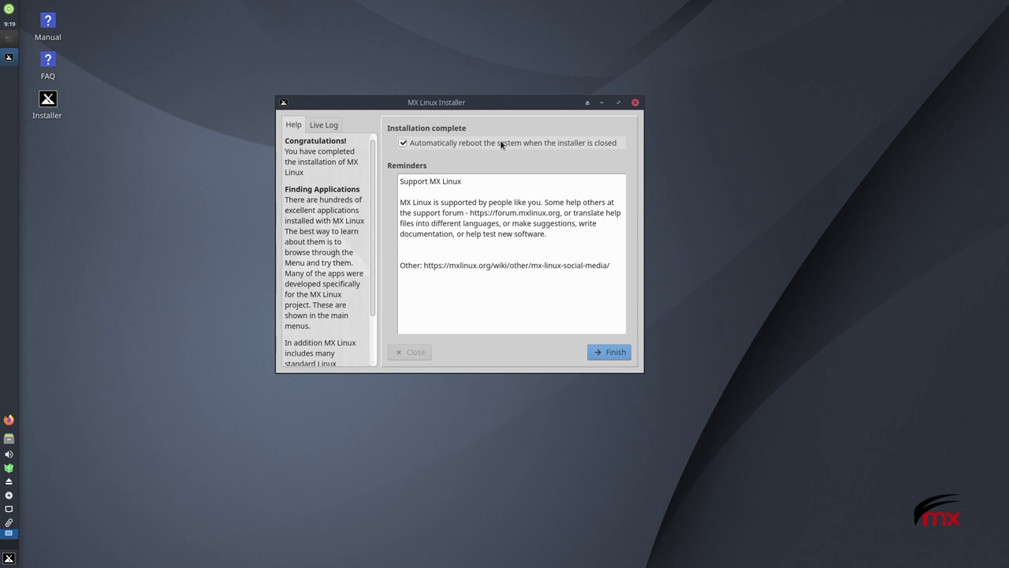
# Finish the installation with automatic reboot enabled, closing the installer
pyautogui.click(618, 354)
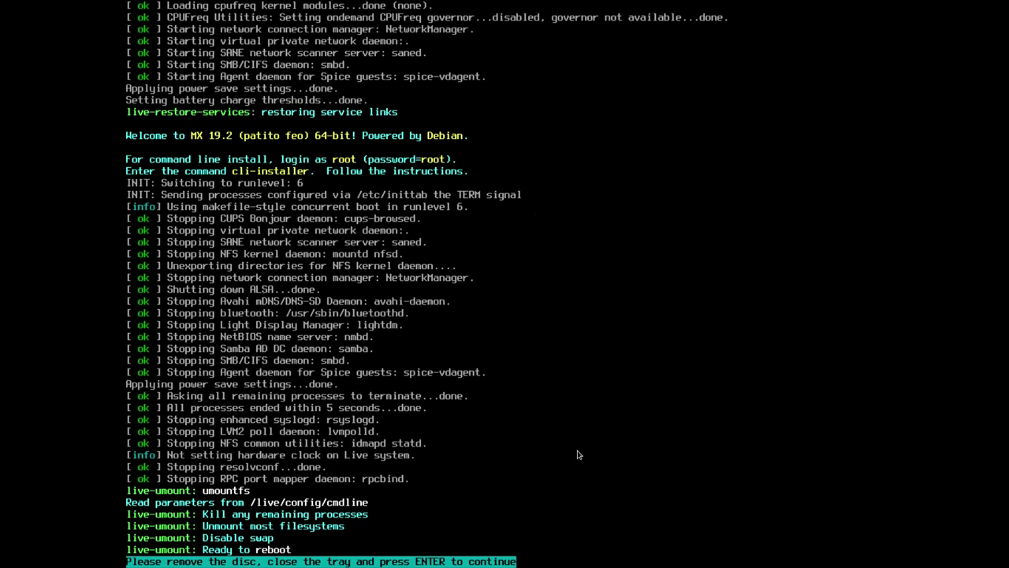
# Continue past the remove-disc prompt, keep MX-19.2 selected in the boot menu, and exit fullscreen
pyautogui.press('Return')
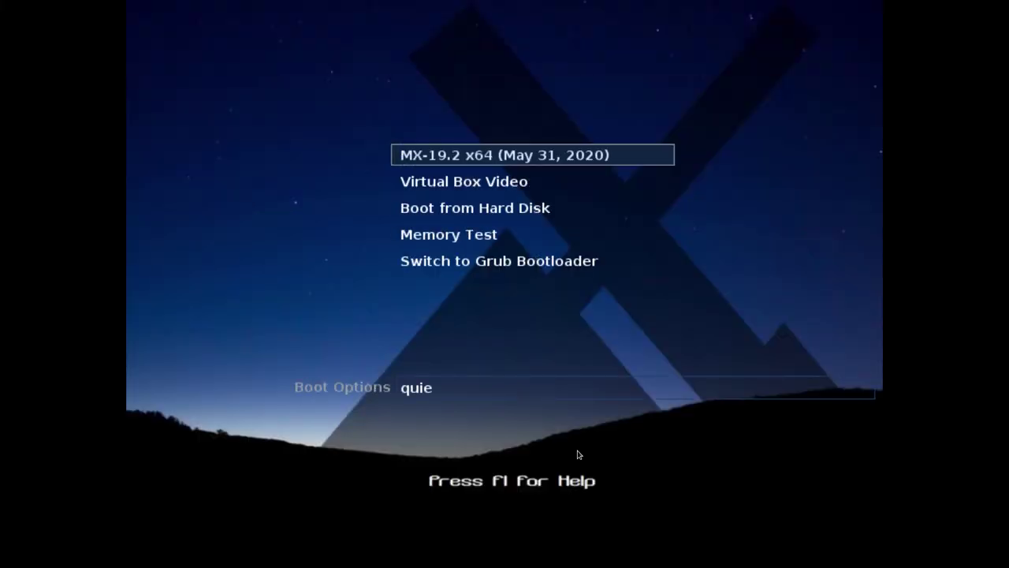
pyautogui.press('Down')
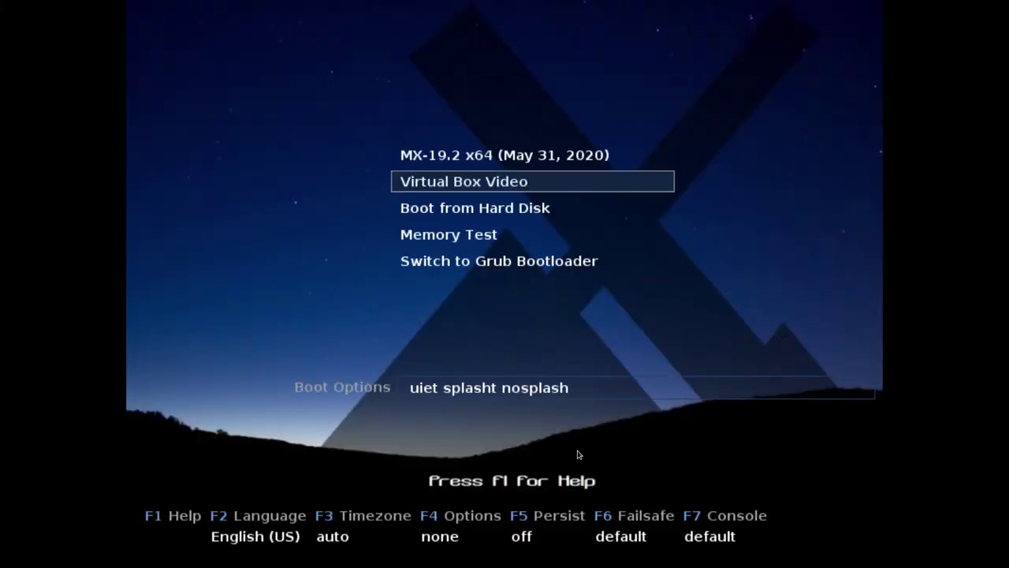
pyautogui.press('Up')
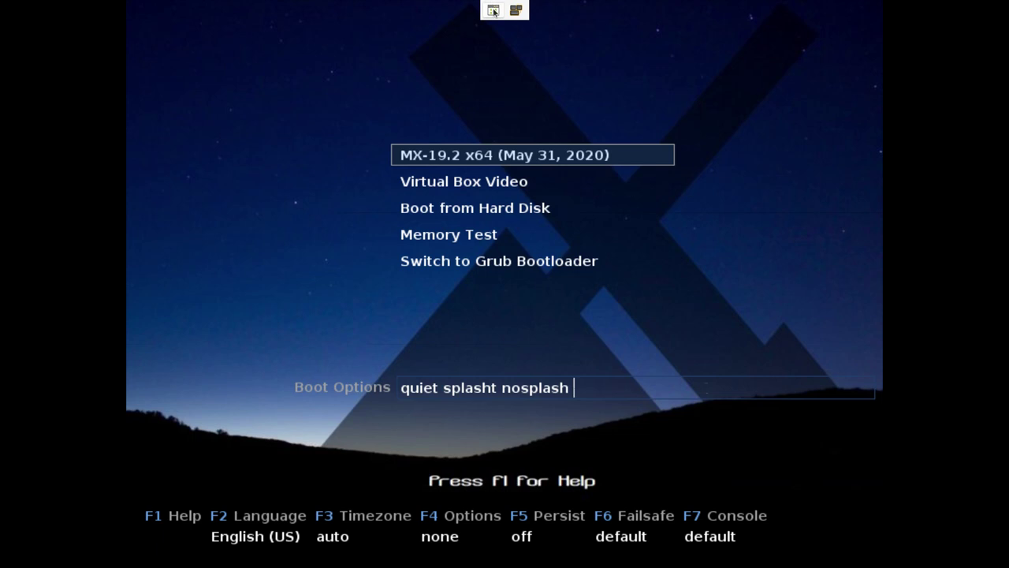
pyautogui.click(492, 10)
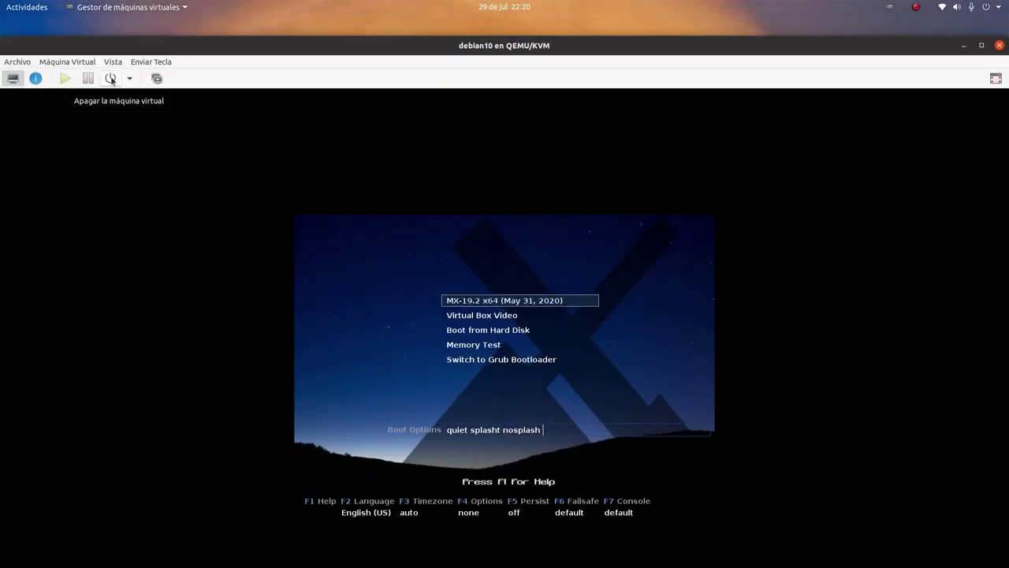
# Force the debian10 VM off with Forzar apagado and maximize its window
pyautogui.click(129, 78)
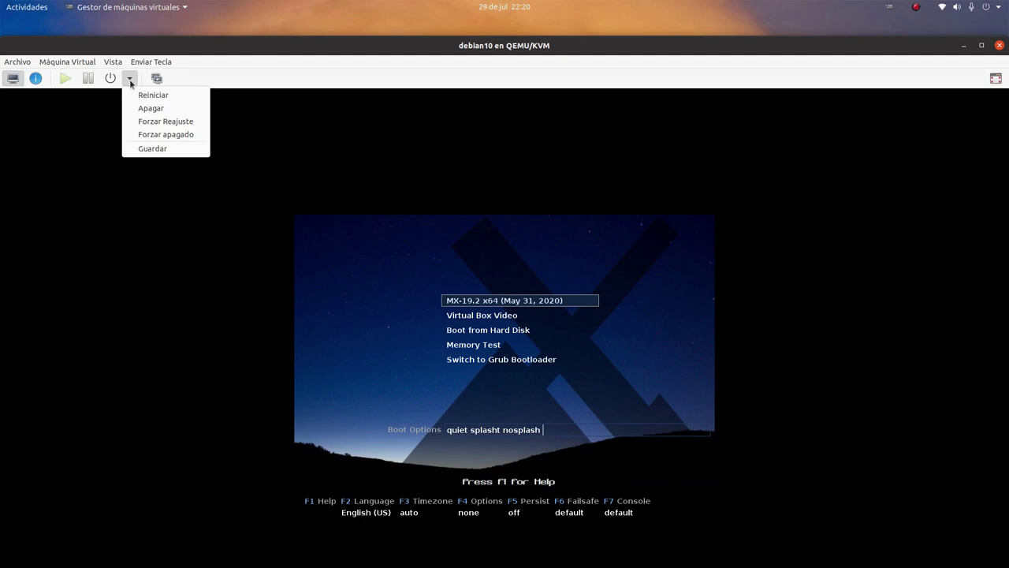
pyautogui.click(169, 135)
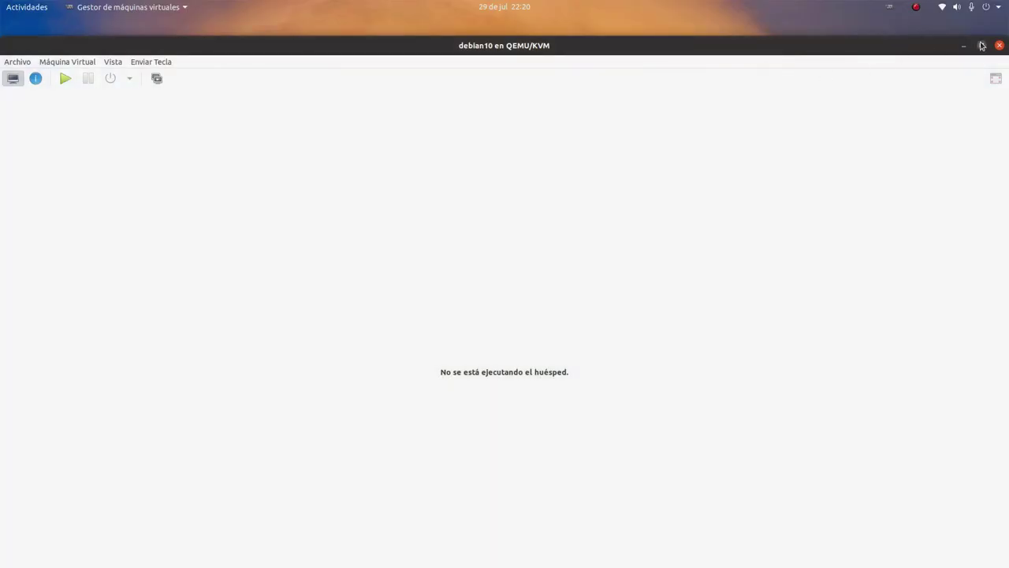
pyautogui.click(981, 46)
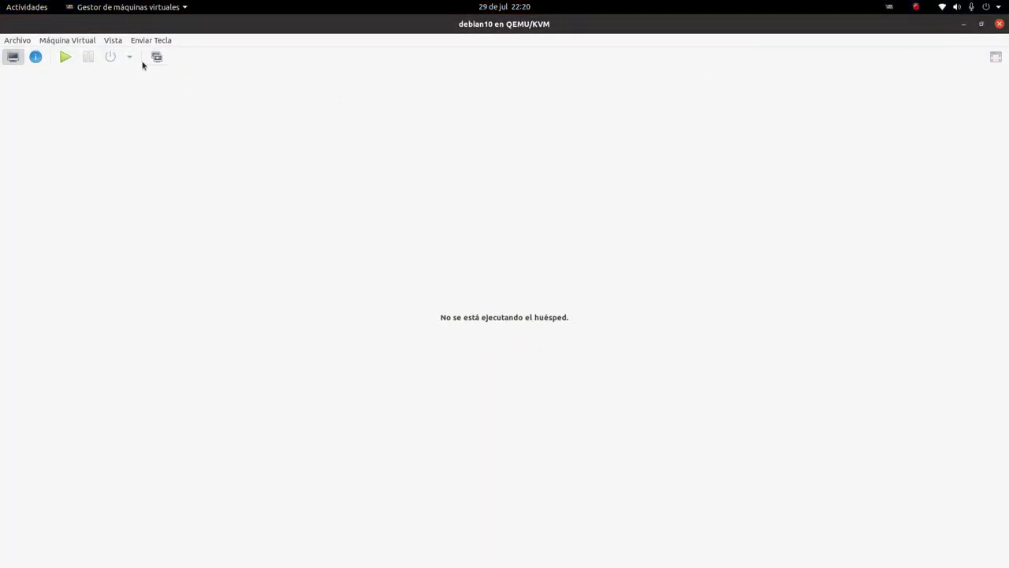
# In debian10's hardware details, empty SATA CDROM 1's MX-19.2_x64.iso source path
pyautogui.click(35, 57)
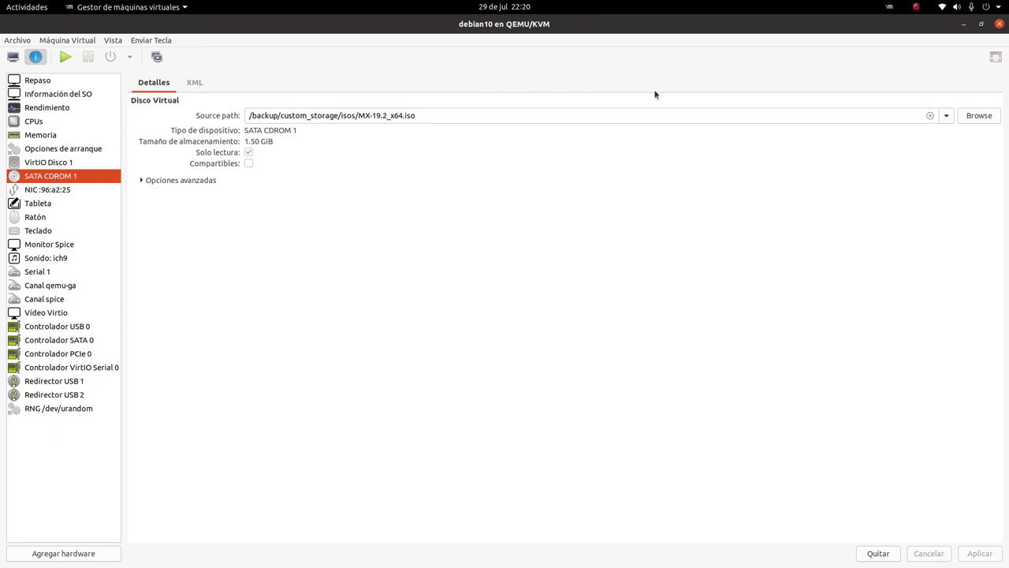
pyautogui.moveTo(425, 116); pyautogui.dragTo(251, 116)
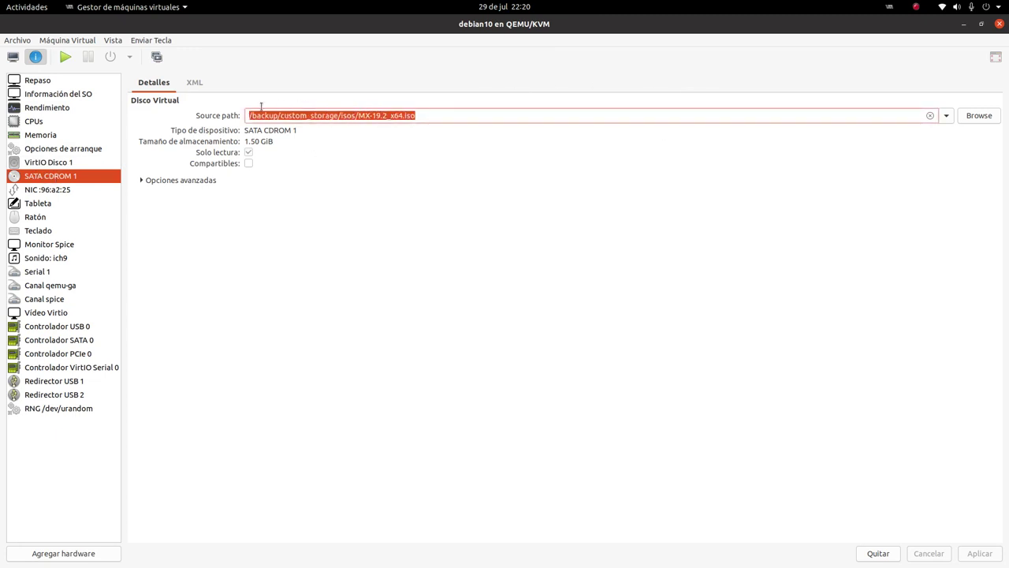
pyautogui.click(398, 111)
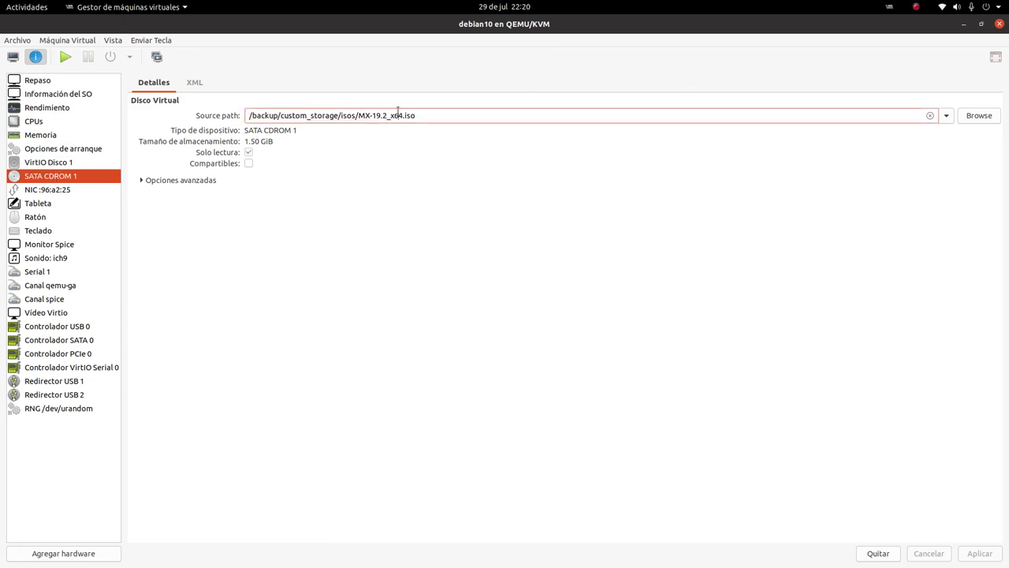
pyautogui.click(930, 116)
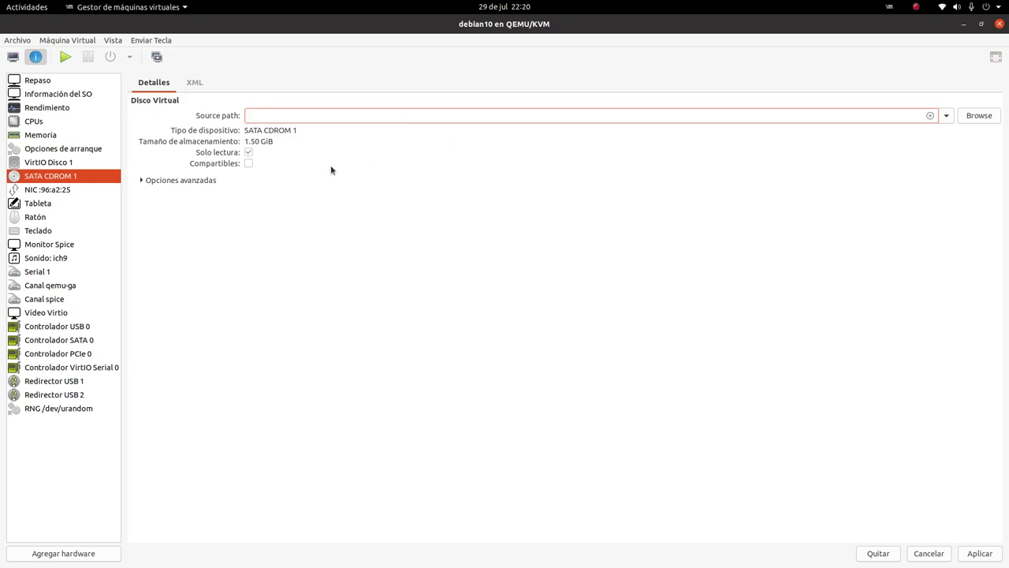
# Apply the CD-ROM change and save a boot order with SATA CDROM 1 below the VirtIO disk
pyautogui.click(58, 150)
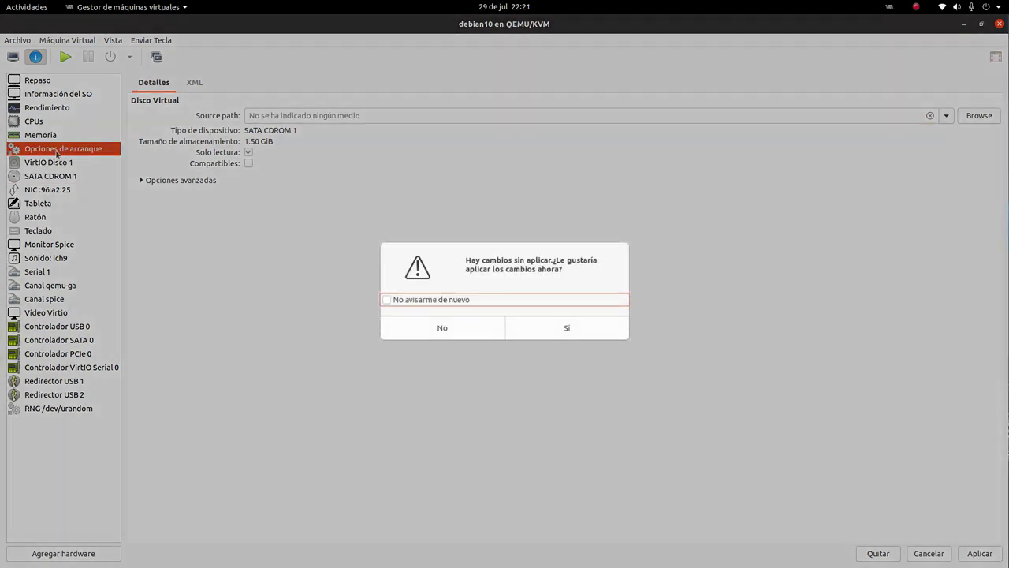
pyautogui.click(564, 330)
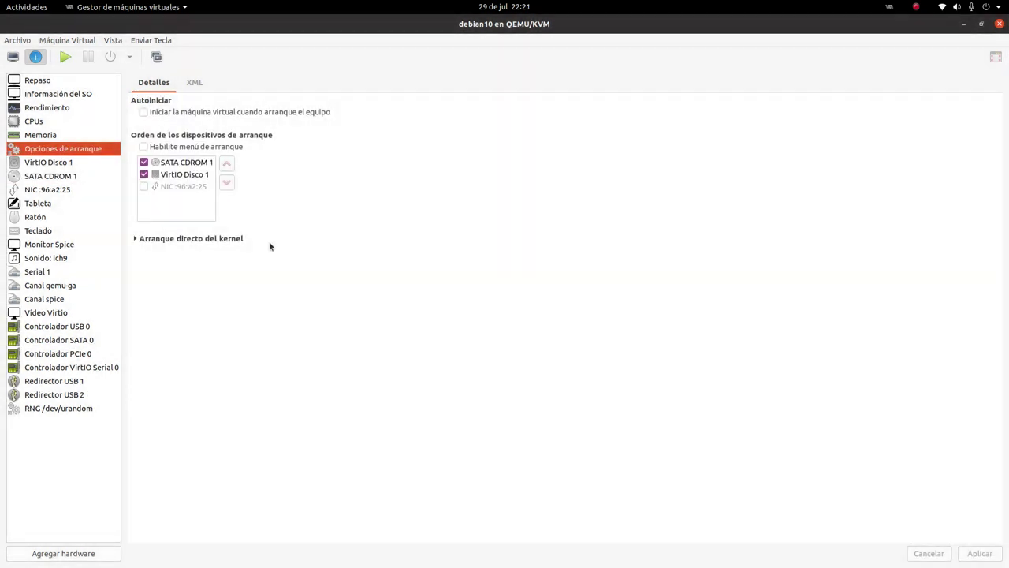
pyautogui.click(188, 163)
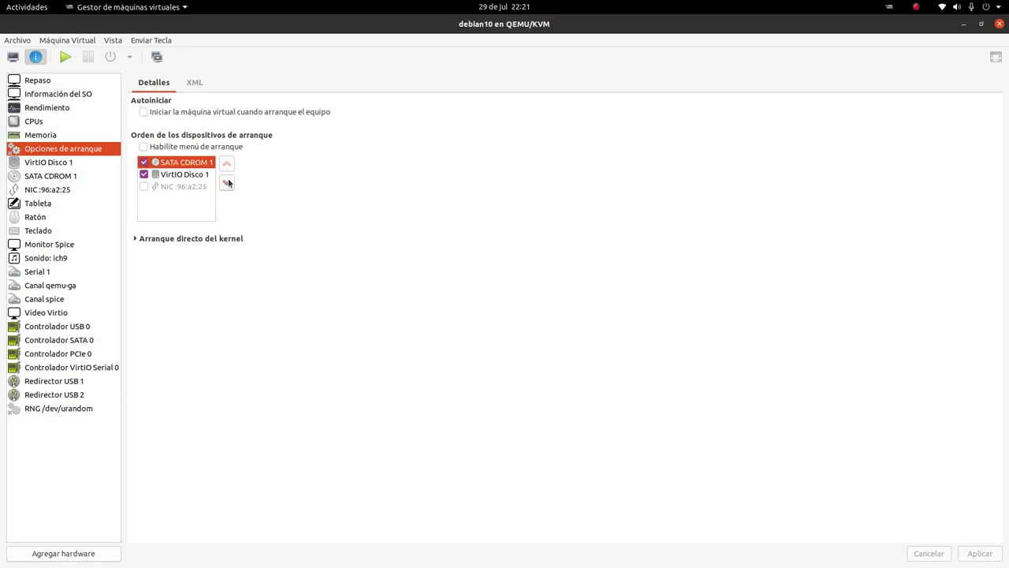
pyautogui.click(227, 183)
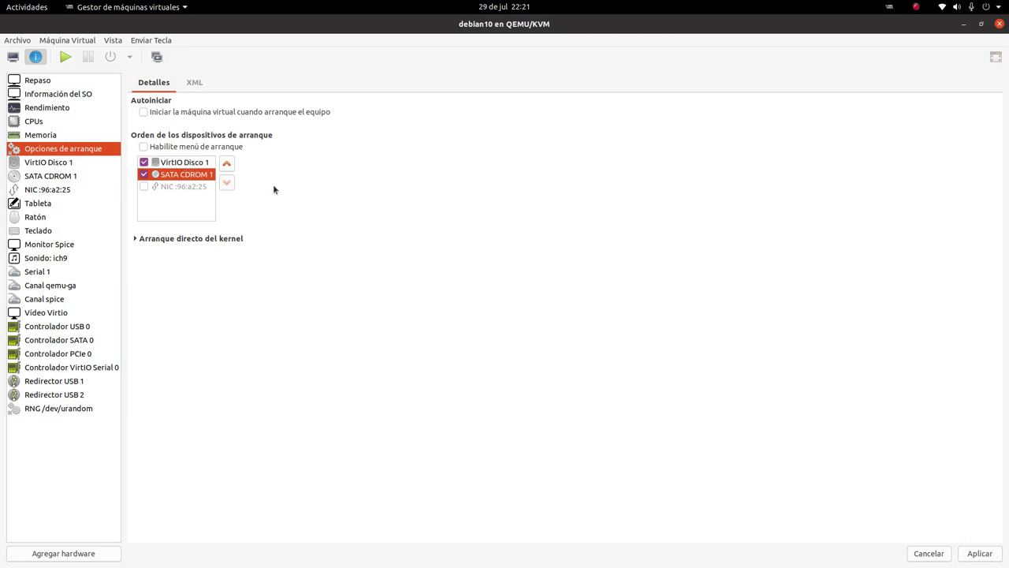
pyautogui.click(980, 553)
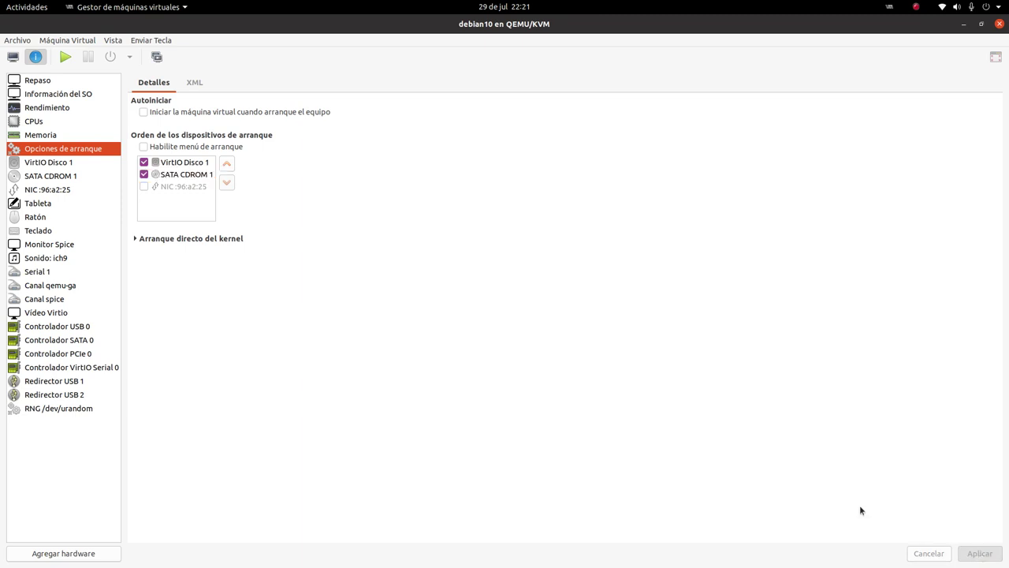
pyautogui.click(23, 84)
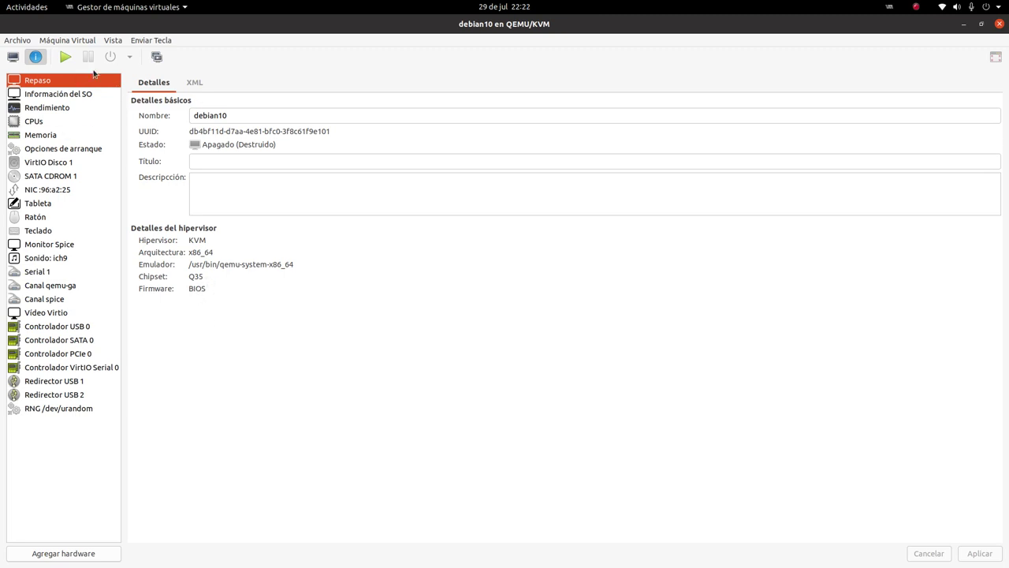
# Switch to debian10's console view and start the virtual machine
pyautogui.click(12, 56)
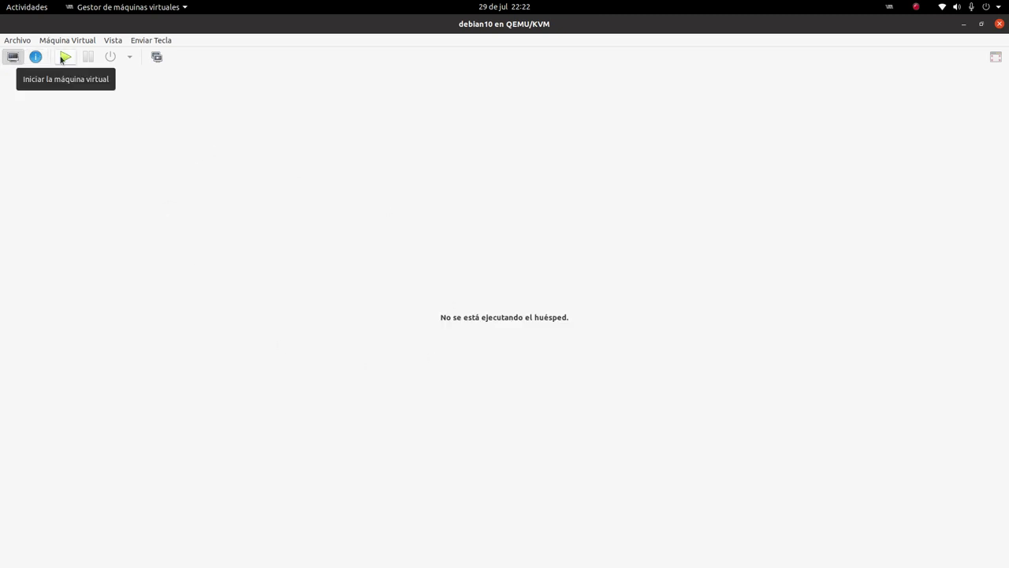
pyautogui.click(63, 58)
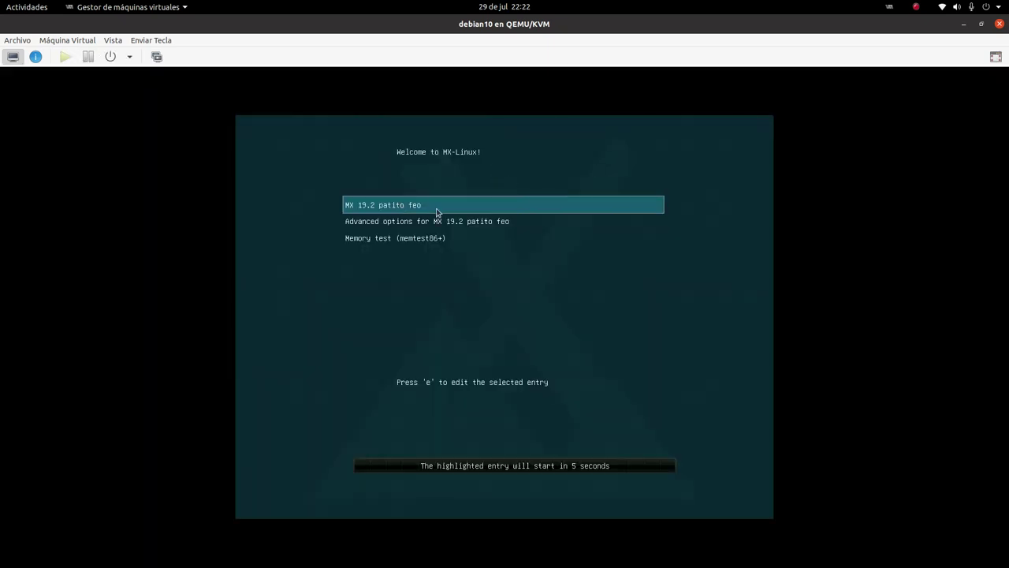
# In fullscreen, choose and boot the 'MX 19.2 patito feo' GRUB entry
pyautogui.click(995, 57)
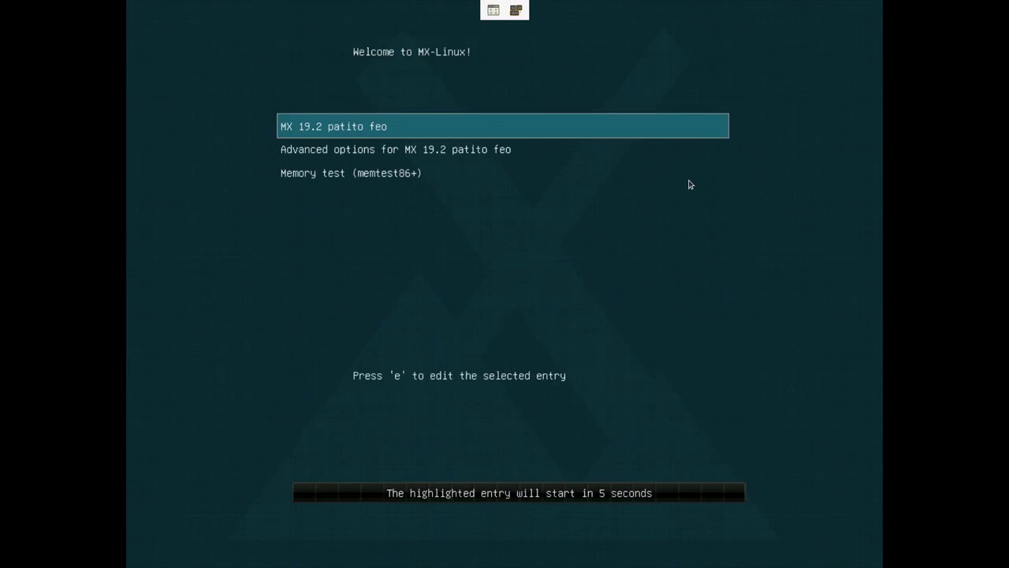
pyautogui.press('Down')
pyautogui.press('Down')
pyautogui.press('Up')
pyautogui.press('Up')
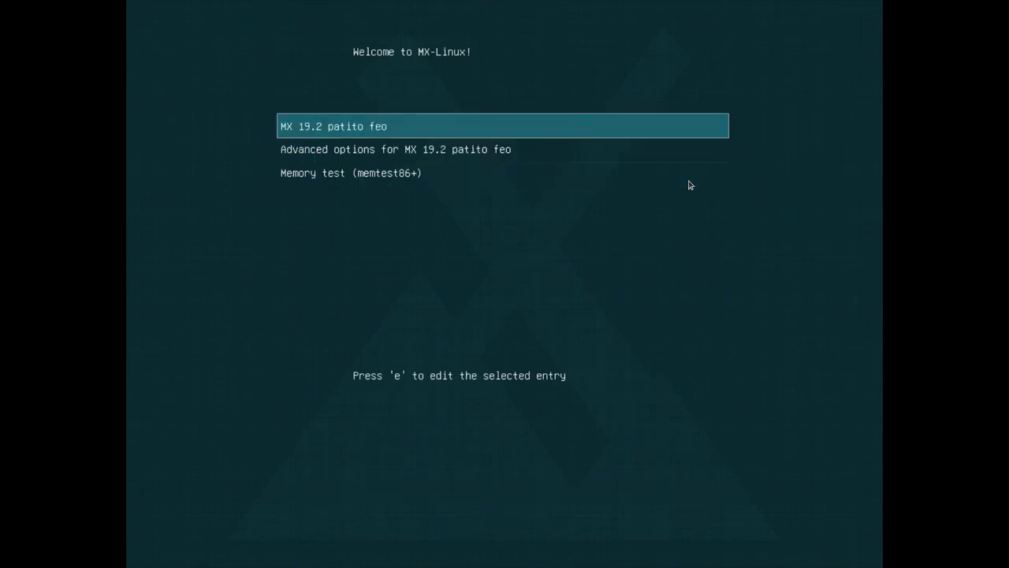
pyautogui.press('Return')
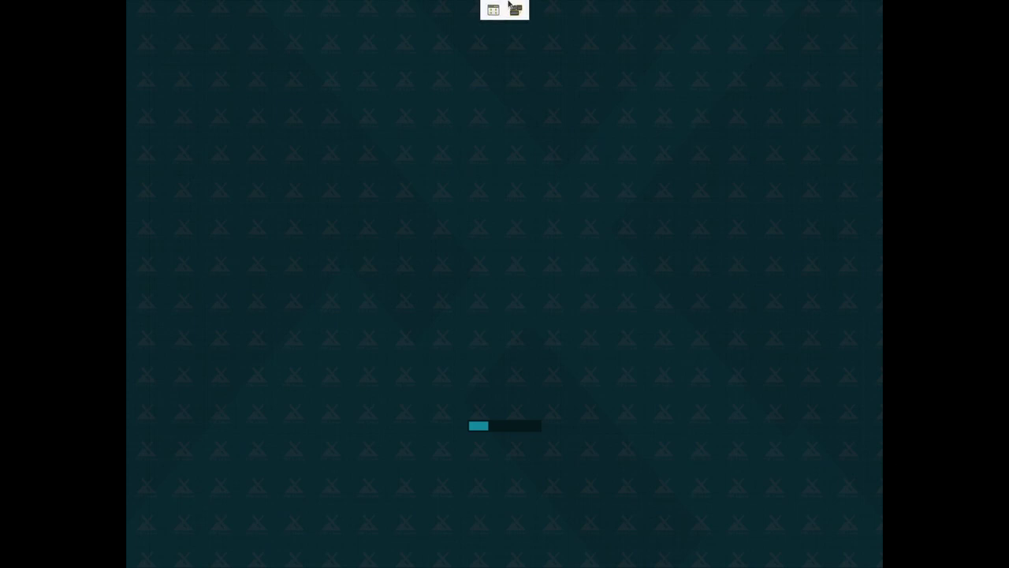
# Leave fullscreen, restore the VM window to a smaller size, and reposition it
pyautogui.click(493, 11)
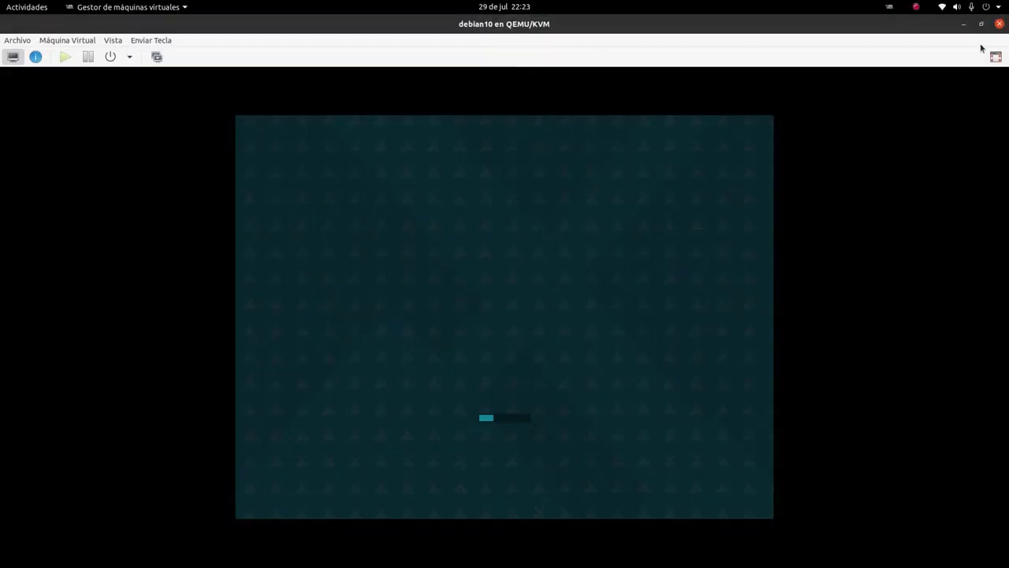
pyautogui.click(981, 24)
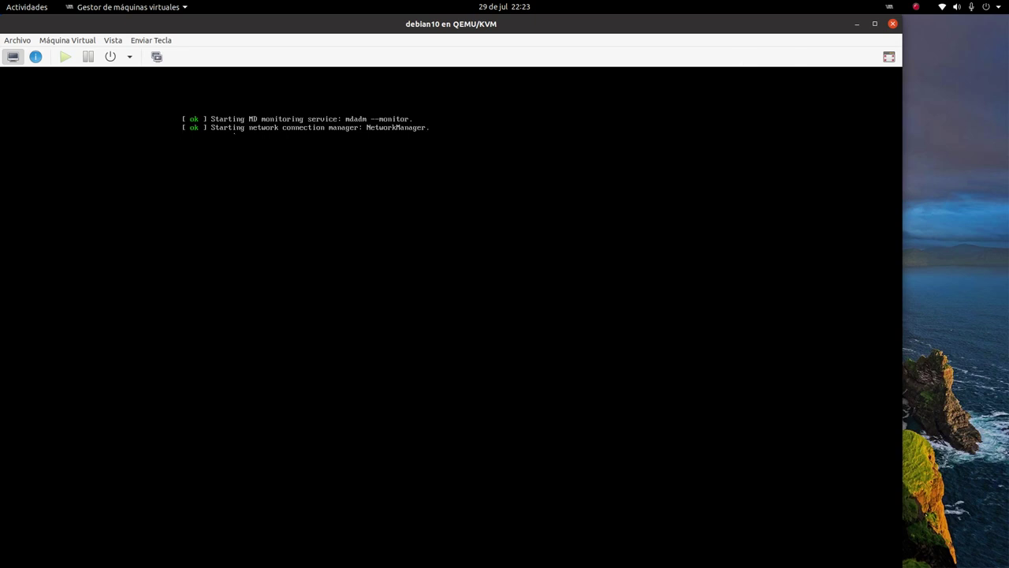
pyautogui.moveTo(254, 29); pyautogui.dragTo(355, 36)
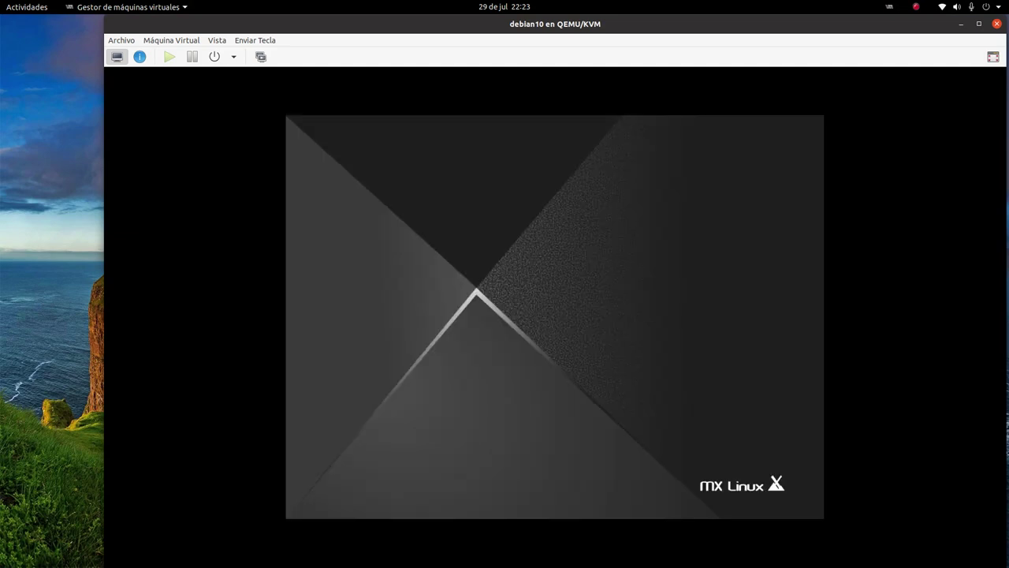
pyautogui.moveTo(669, 30); pyautogui.dragTo(590, 29)
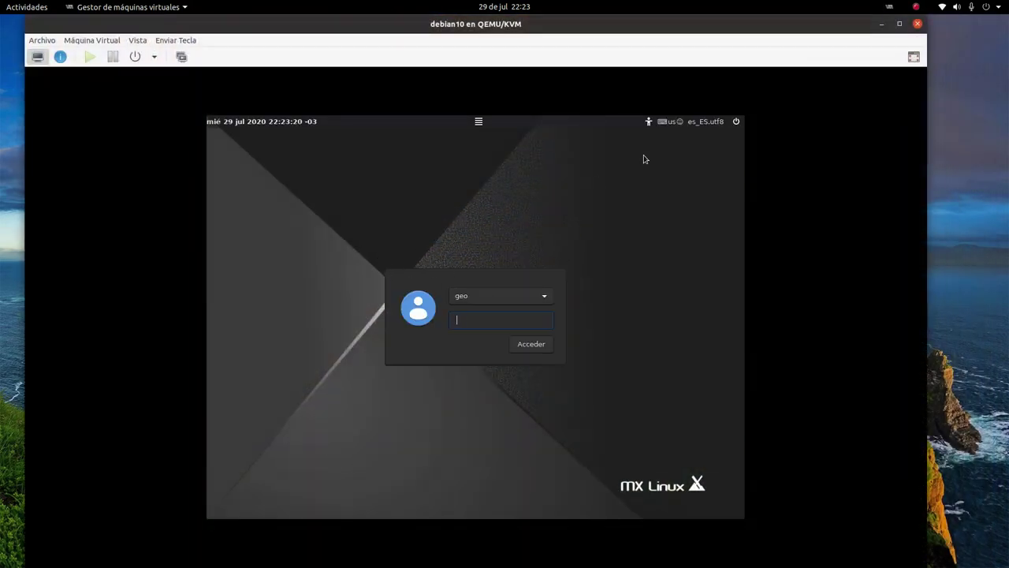
# Log in to the new MX Linux system with the account password, viewing the screen fullscreen
pyautogui.click(912, 57)
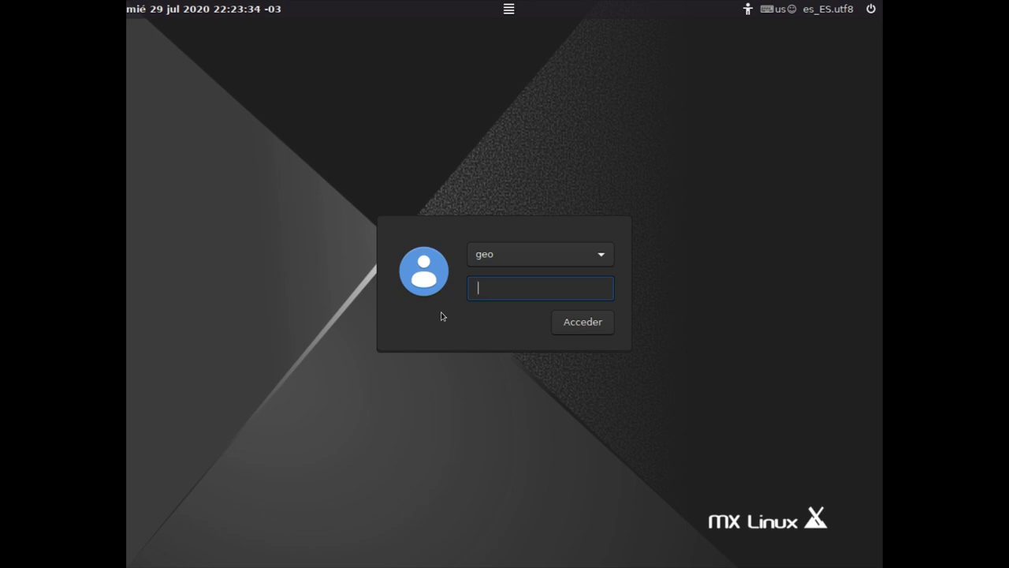
pyautogui.write('•••')
pyautogui.press('Return')
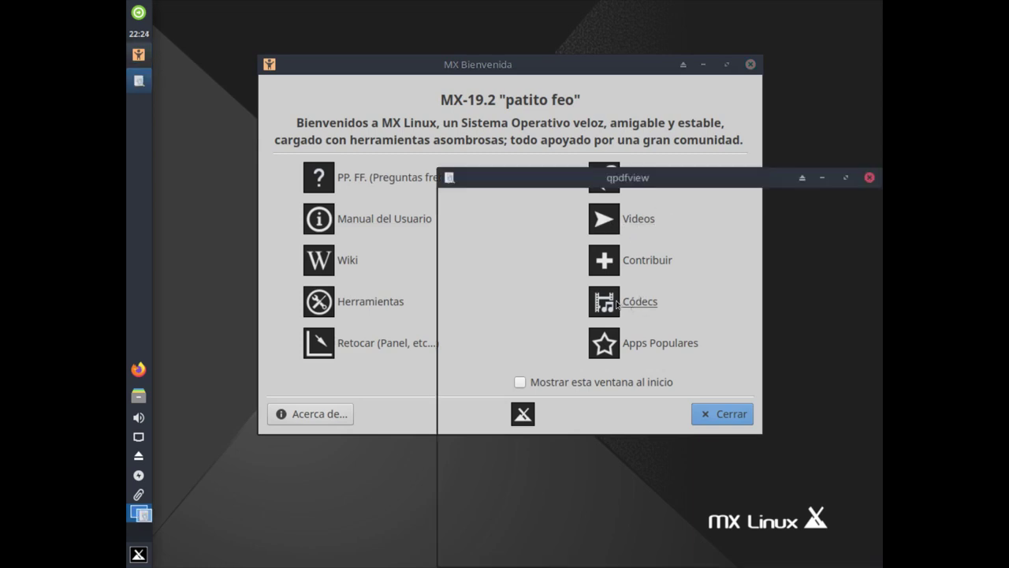
# Close the PDF manual, enable 'Mostrar esta ventana al inicio' and close MX Welcome
pyautogui.click(869, 177)
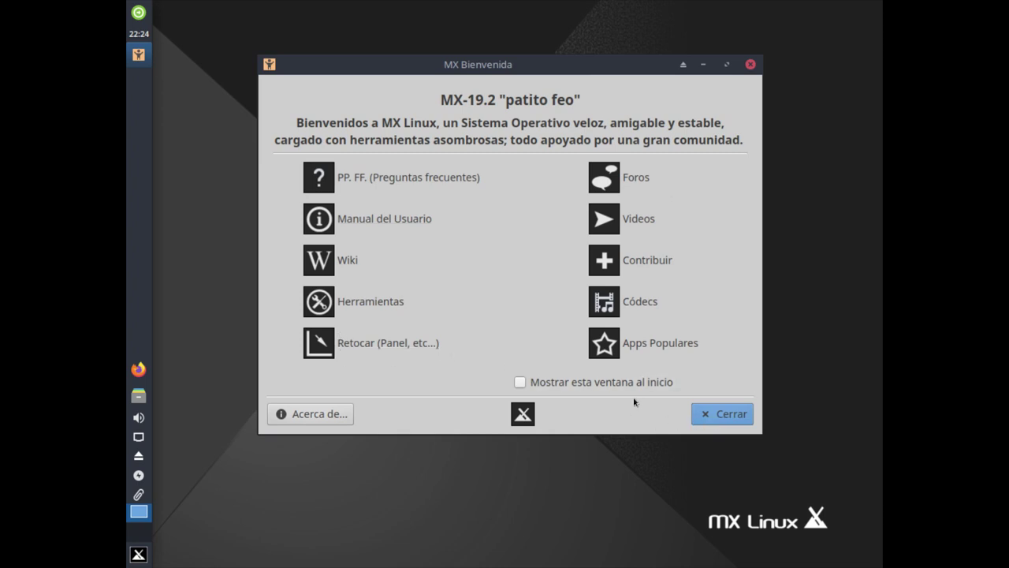
pyautogui.click(527, 385)
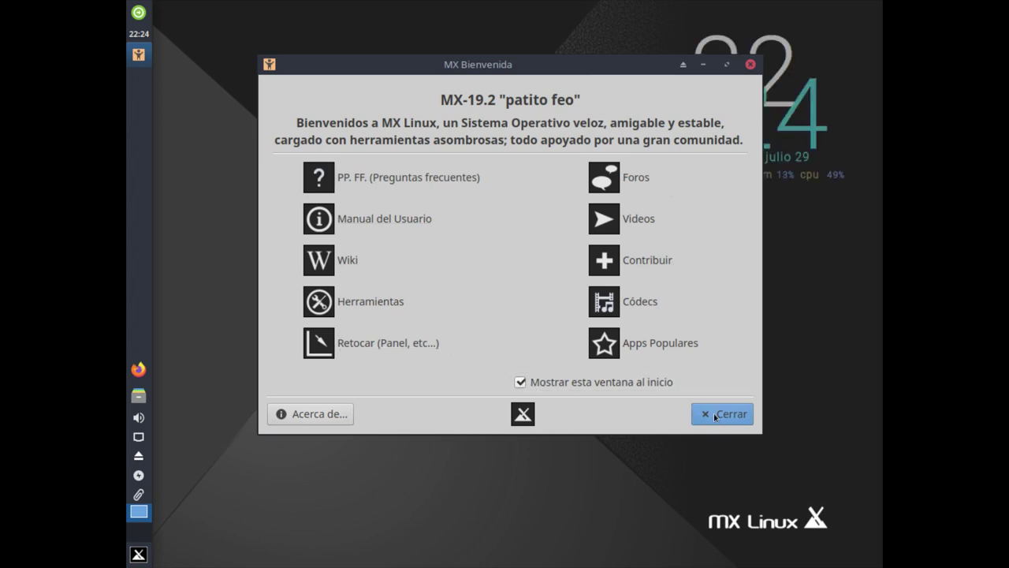
pyautogui.click(717, 417)
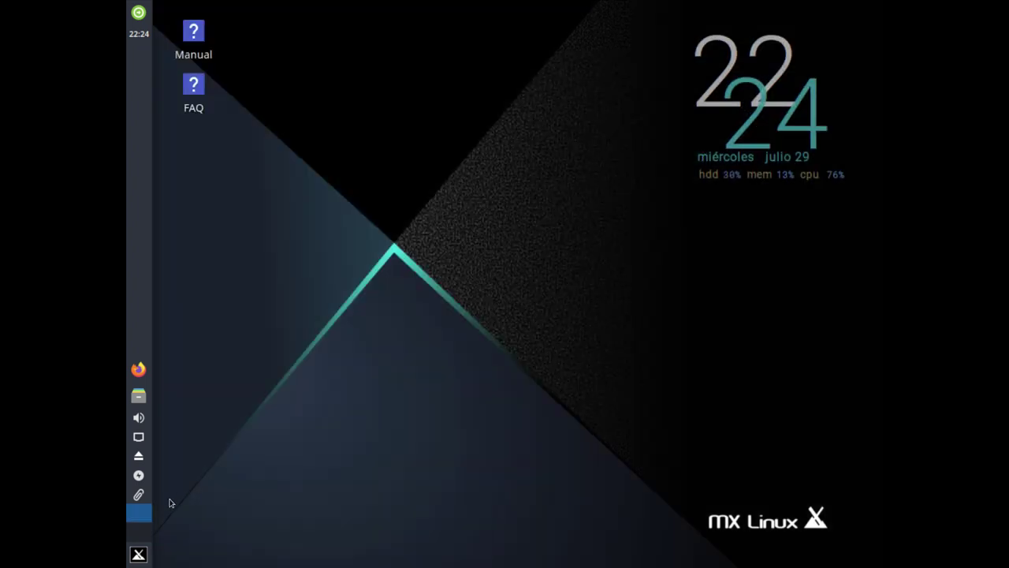
# Turn off the Conky desktop clock with Conky Toggle from the applications menu
pyautogui.click(138, 554)
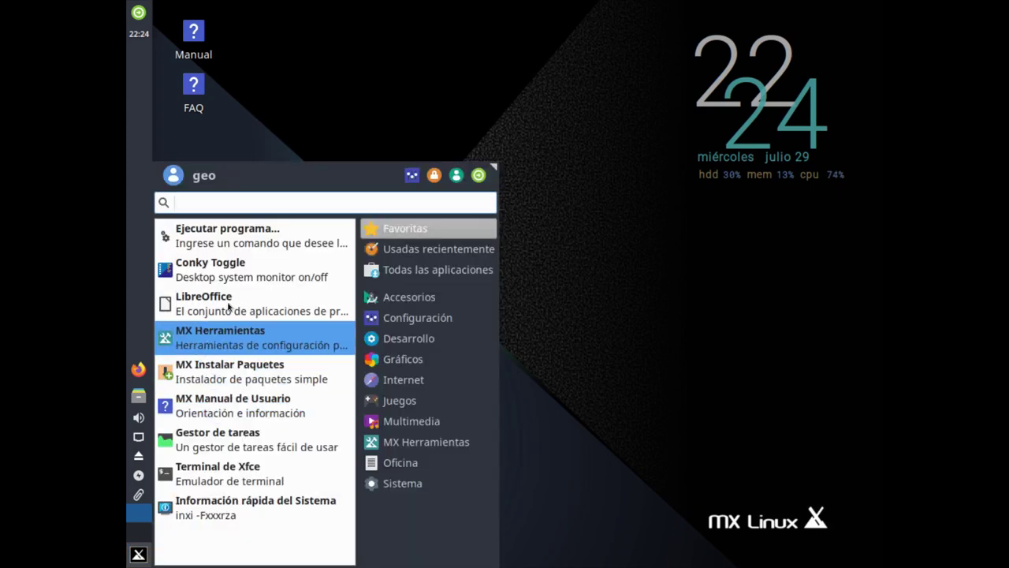
pyautogui.click(226, 265)
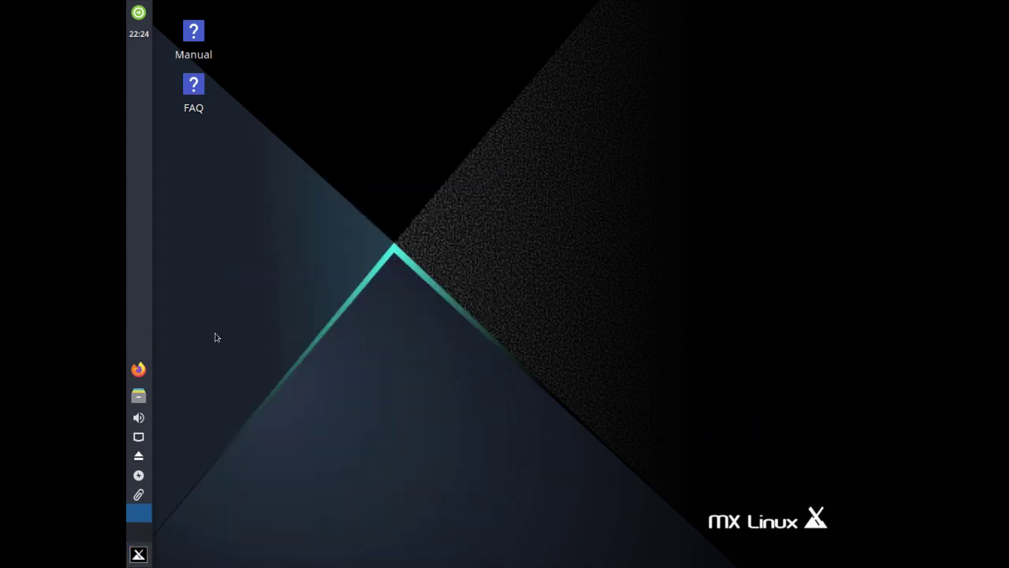
pyautogui.rightClick(375, 164)
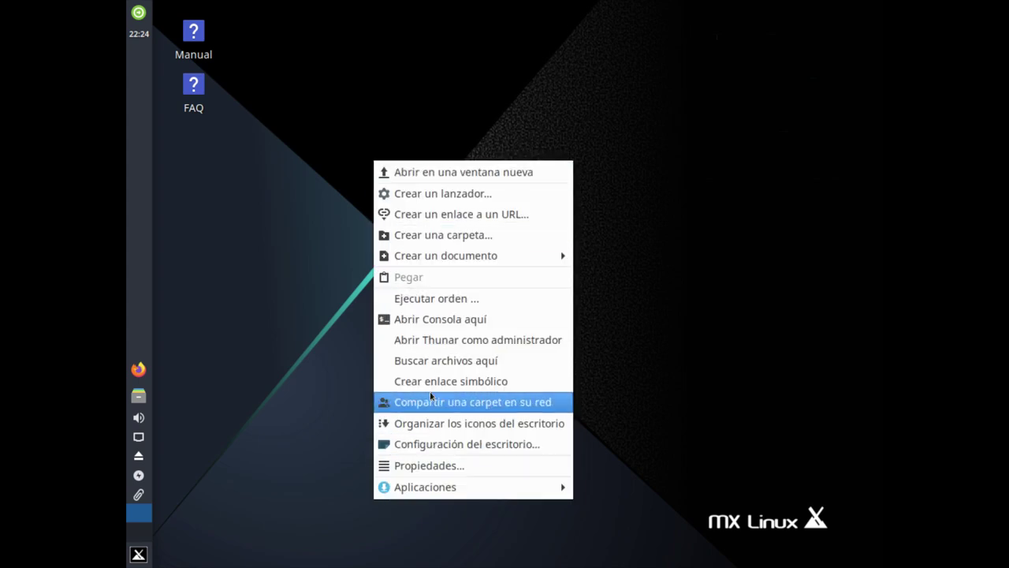
# Make the foggy mountain sunrise image the wallpaper in the Fondo tab and close Desktop settings
pyautogui.click(458, 444)
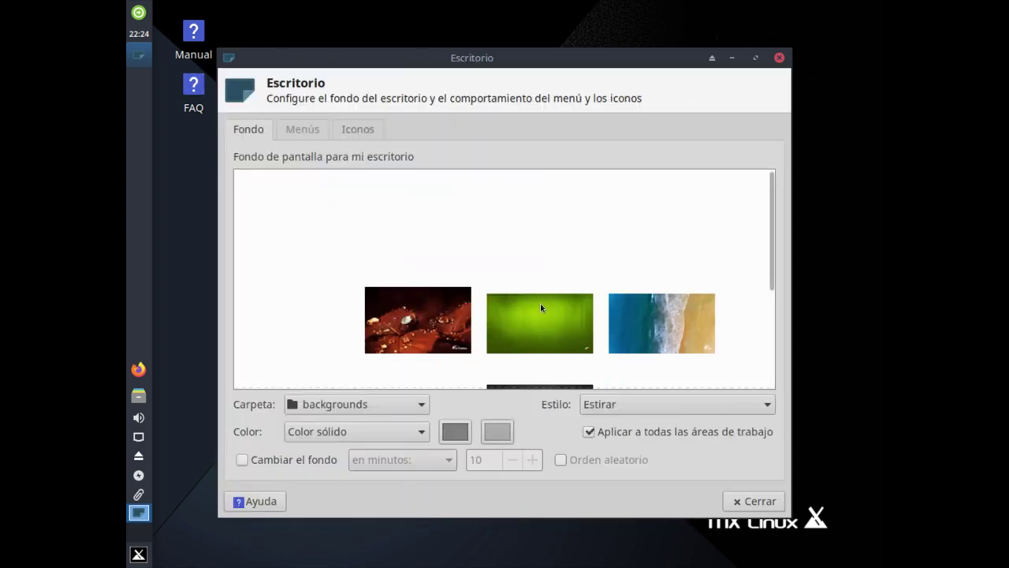
pyautogui.click(660, 323)
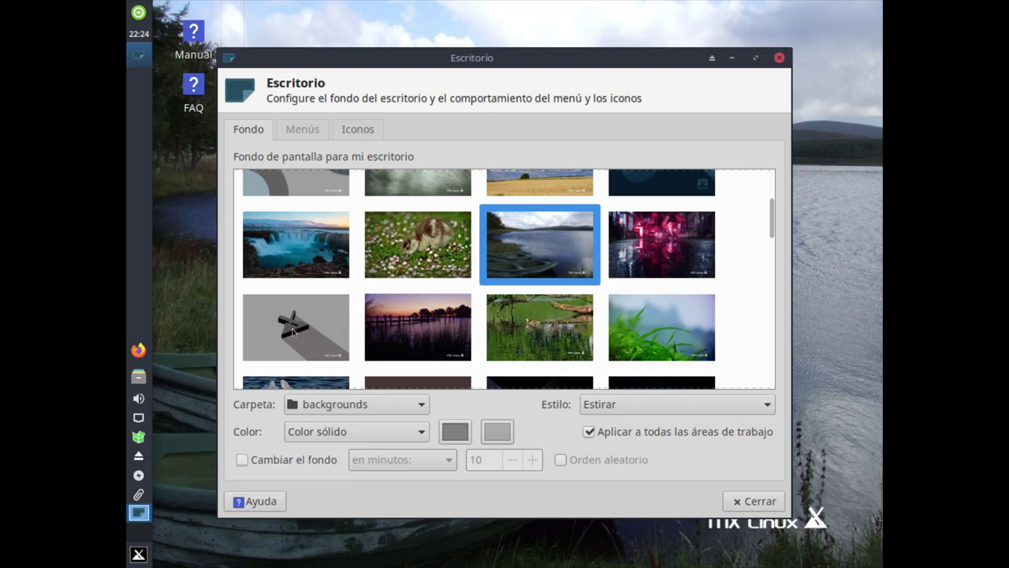
pyautogui.scroll(5, 315, 319)
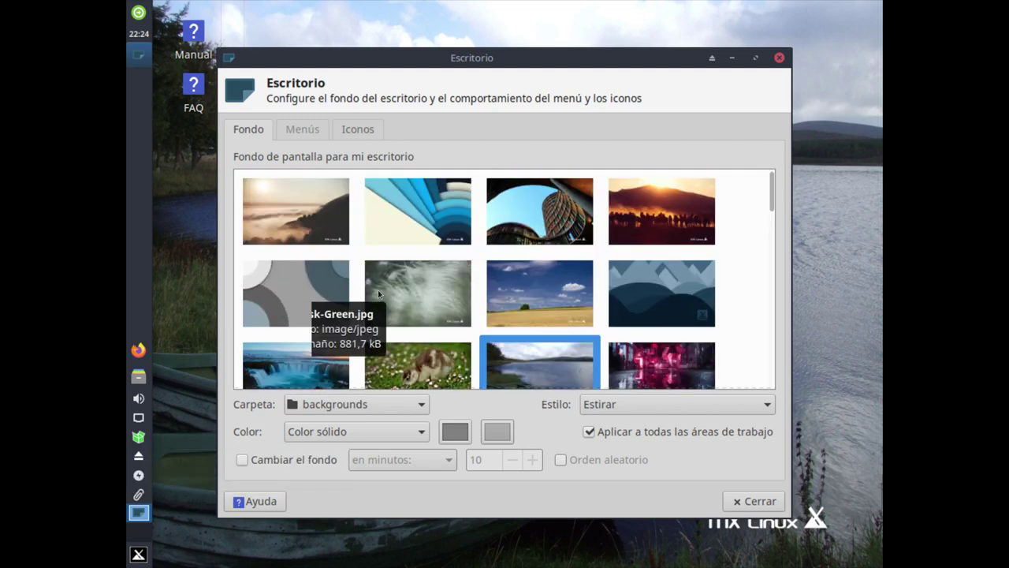
pyautogui.click(321, 229)
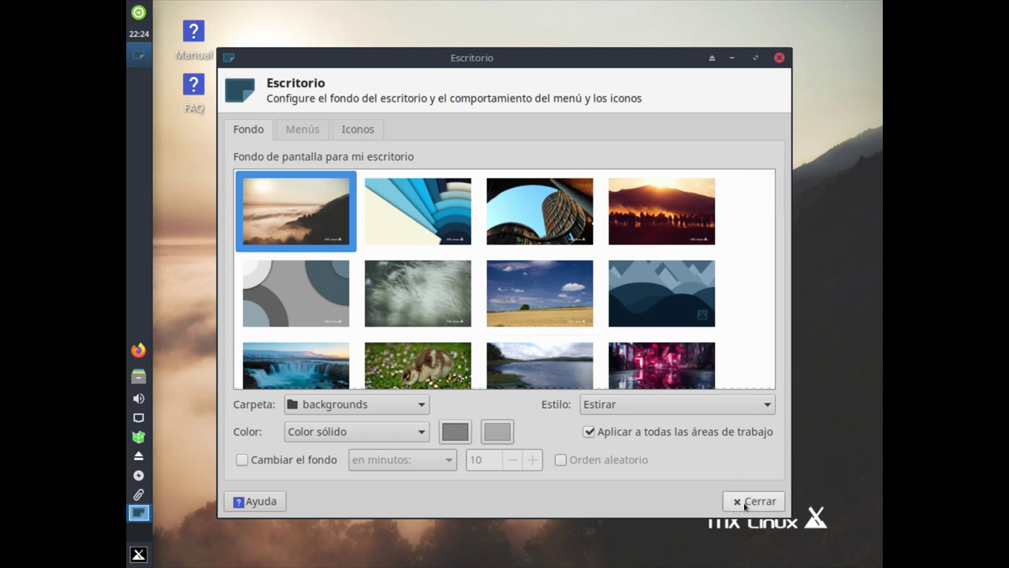
pyautogui.click(745, 503)
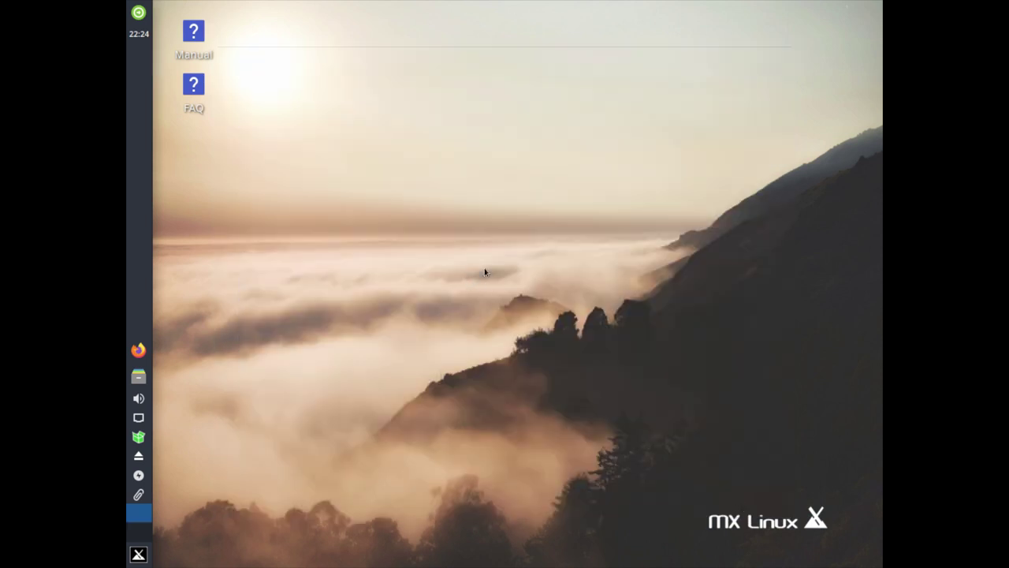
pyautogui.rightClick(473, 173)
# Open a terminal in the Desktop folder with 'Abrir Consola aquí', then close it
pyautogui.rightClick(428, 168)
pyautogui.rightClick(428, 166)
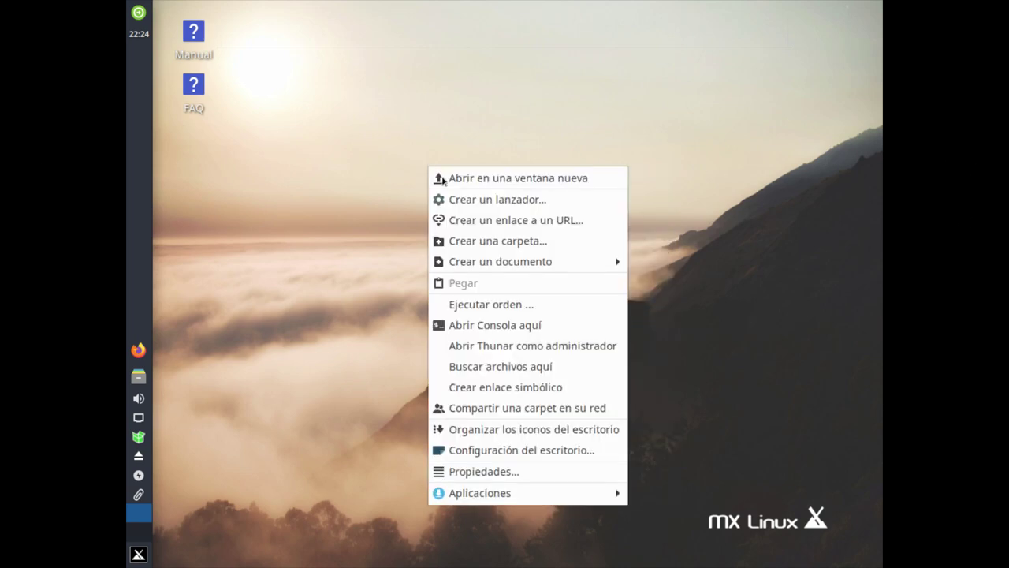
pyautogui.click(522, 324)
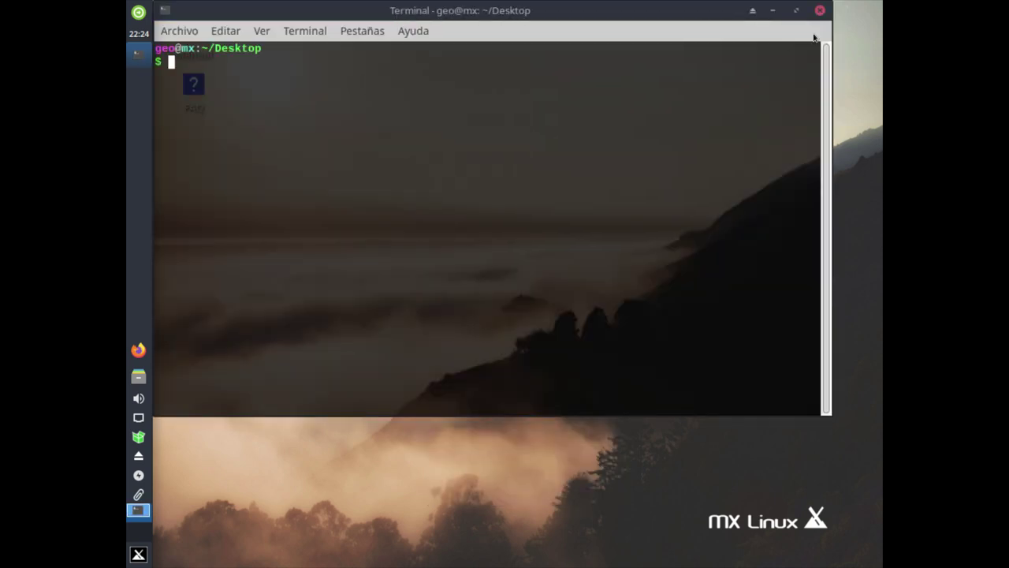
pyautogui.click(819, 10)
# Show the Configuración category in the applications menu and scroll through its settings tools
pyautogui.click(141, 554)
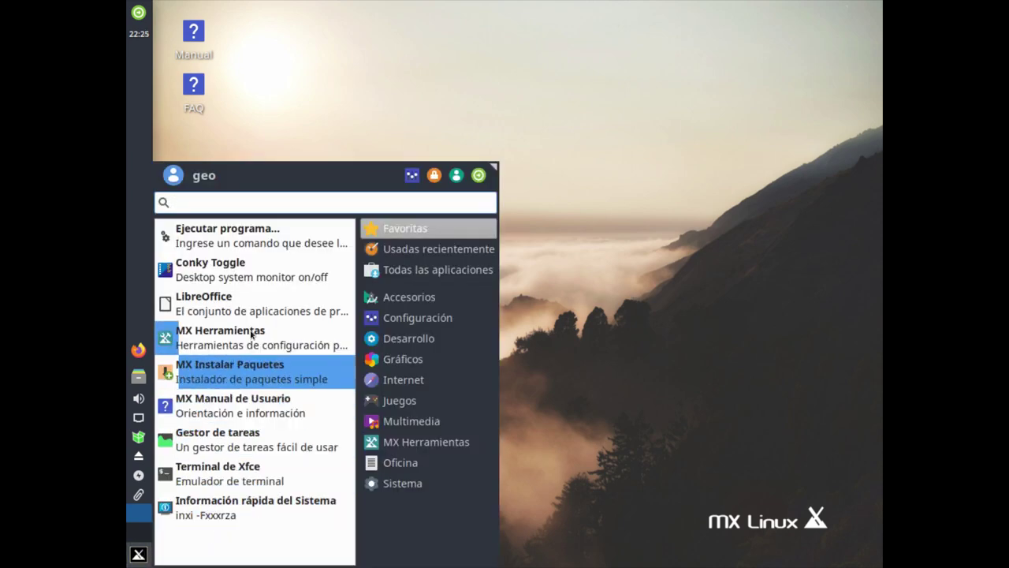
pyautogui.click(452, 320)
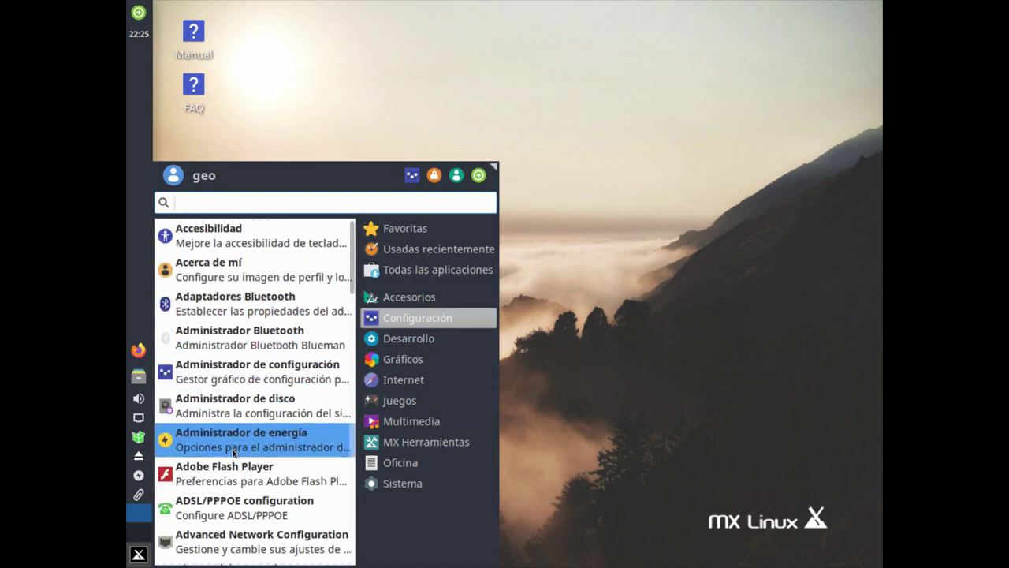
pyautogui.scroll(-3, 235, 443)
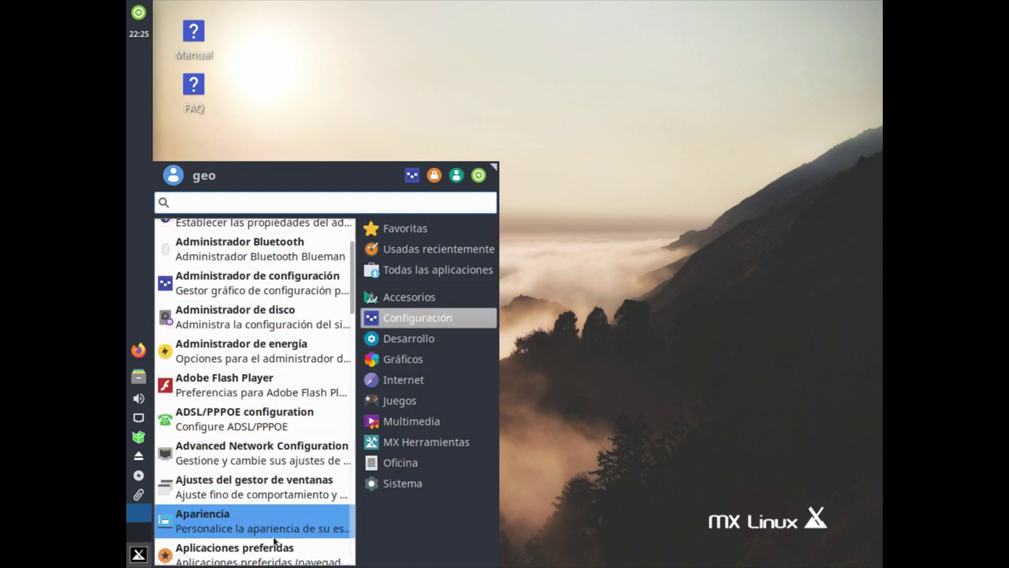
pyautogui.scroll(-3, 280, 518)
pyautogui.scroll(-1, 280, 516)
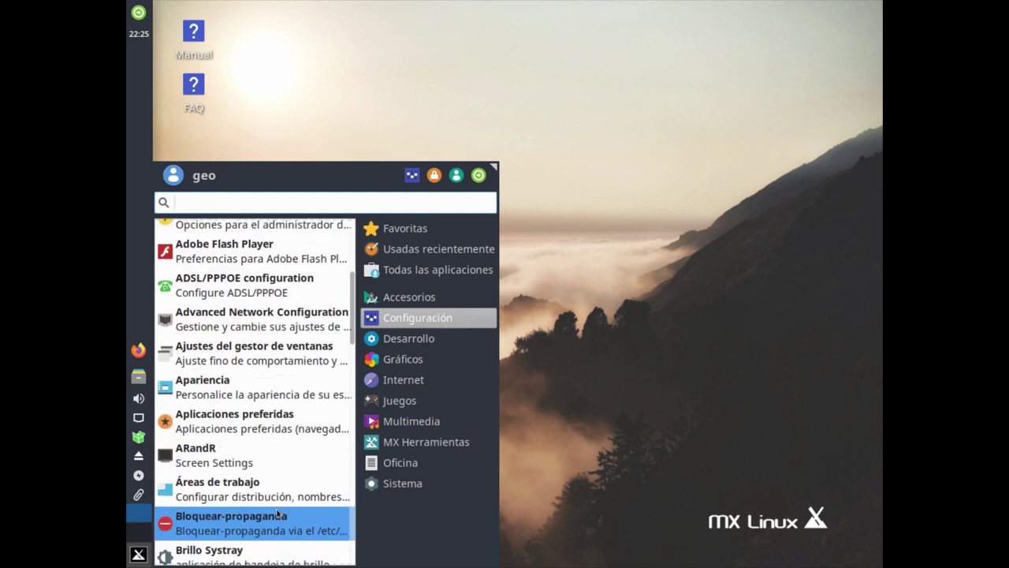
# Launch ARandR and view the layout's shell script under Diseño > Propiedades
pyautogui.click(200, 460)
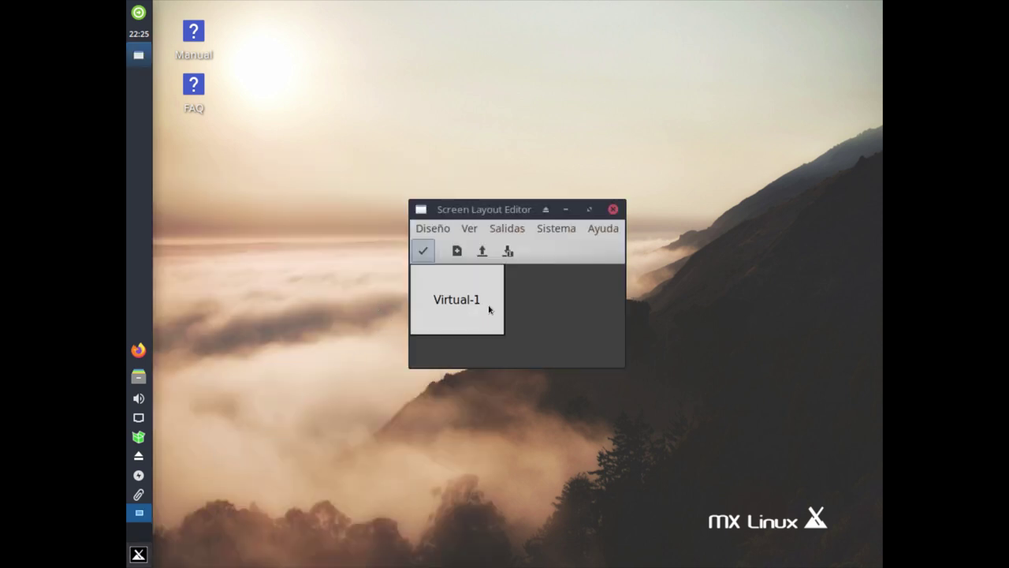
pyautogui.click(433, 229)
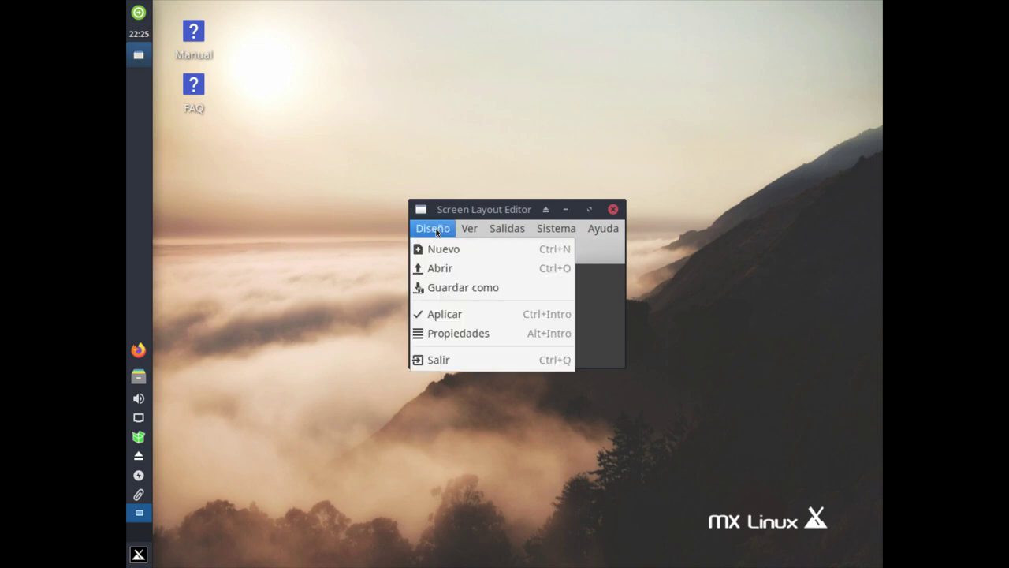
pyautogui.click(453, 333)
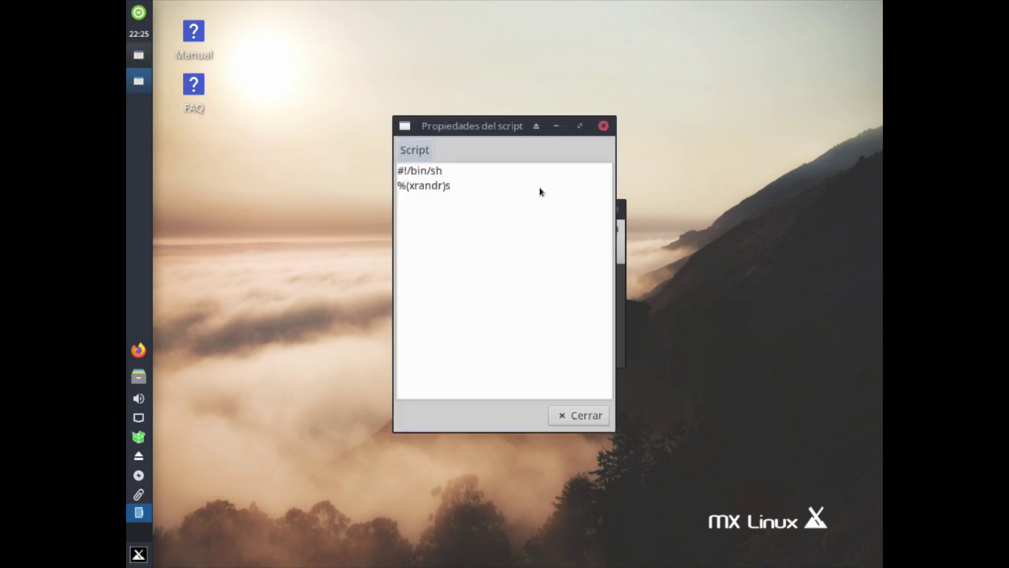
pyautogui.click(604, 126)
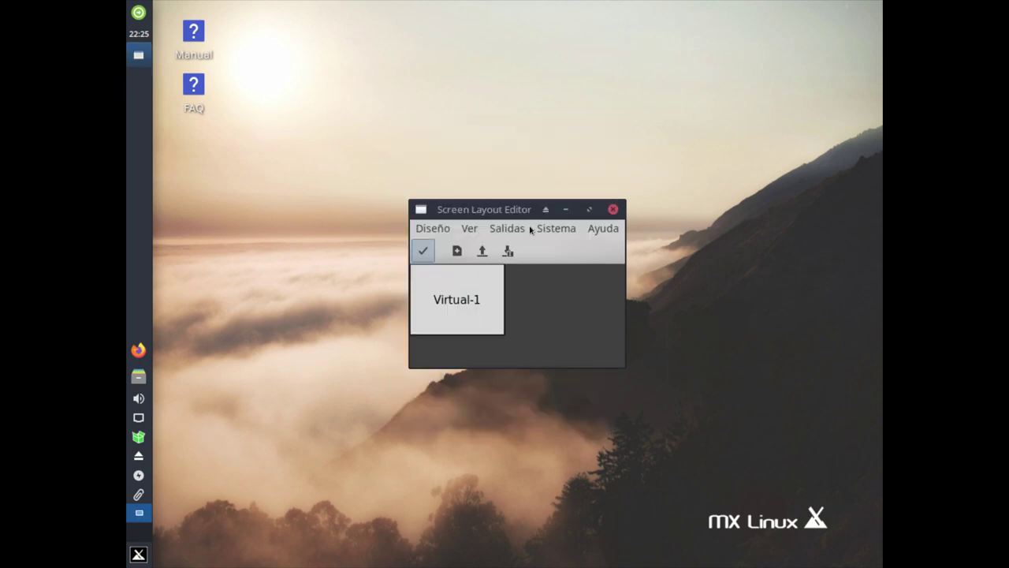
# Browse ARandR's Salidas, Ver and Ayuda menus, then close ARandR
pyautogui.click(493, 229)
pyautogui.moveTo(474, 231)
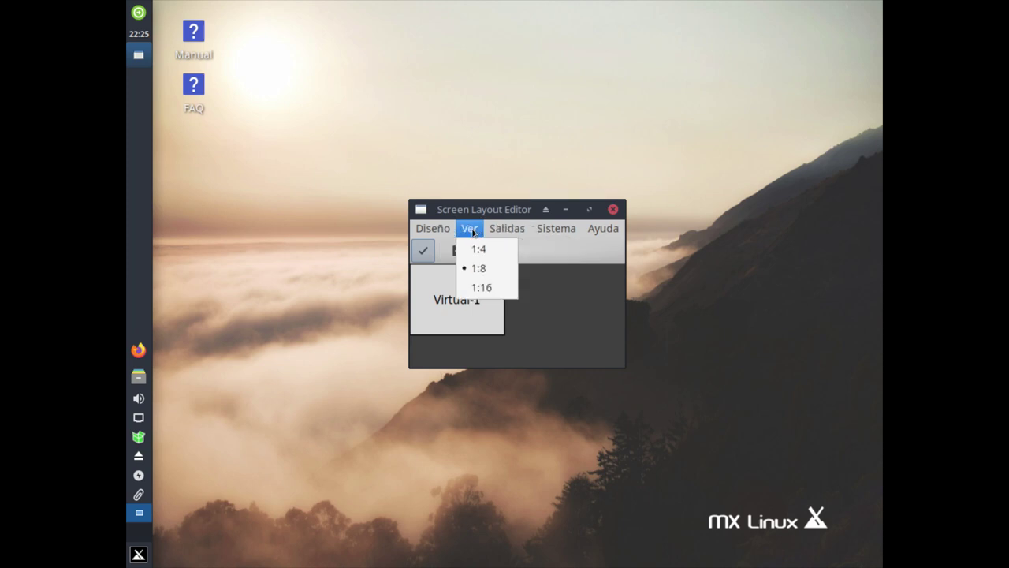
pyautogui.moveTo(558, 230)
pyautogui.moveTo(609, 229)
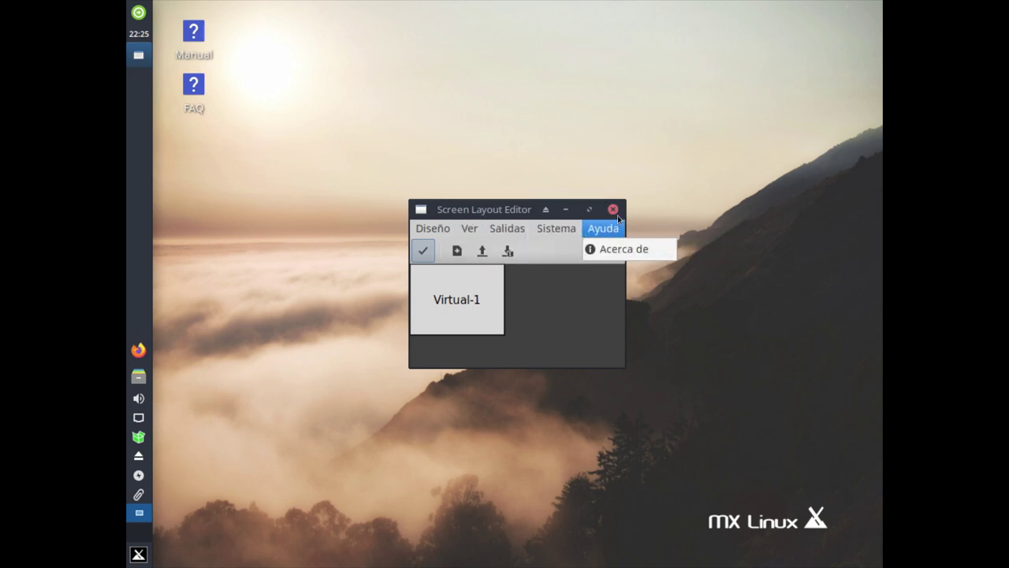
pyautogui.click(612, 209)
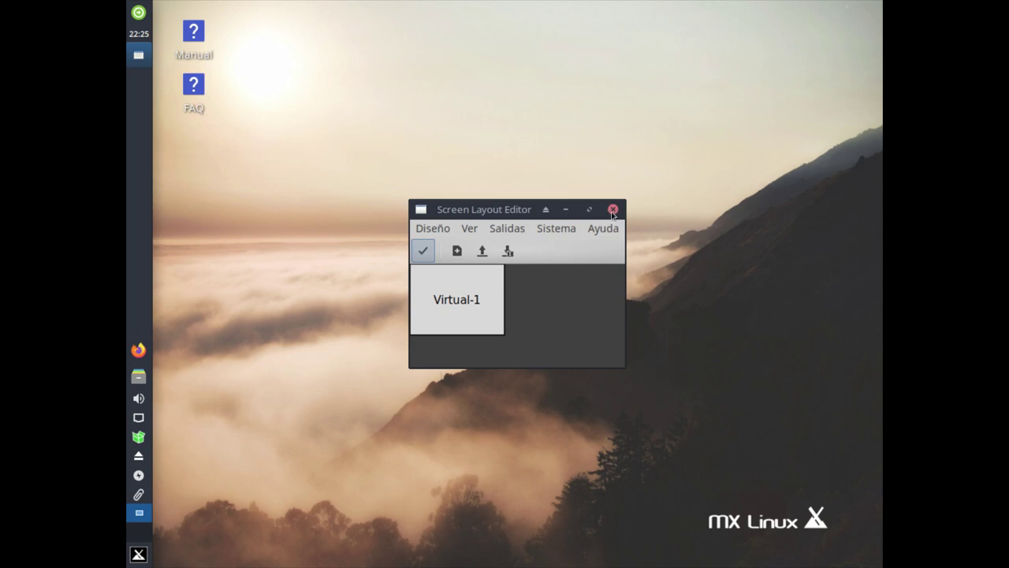
pyautogui.click(613, 210)
pyautogui.click(137, 554)
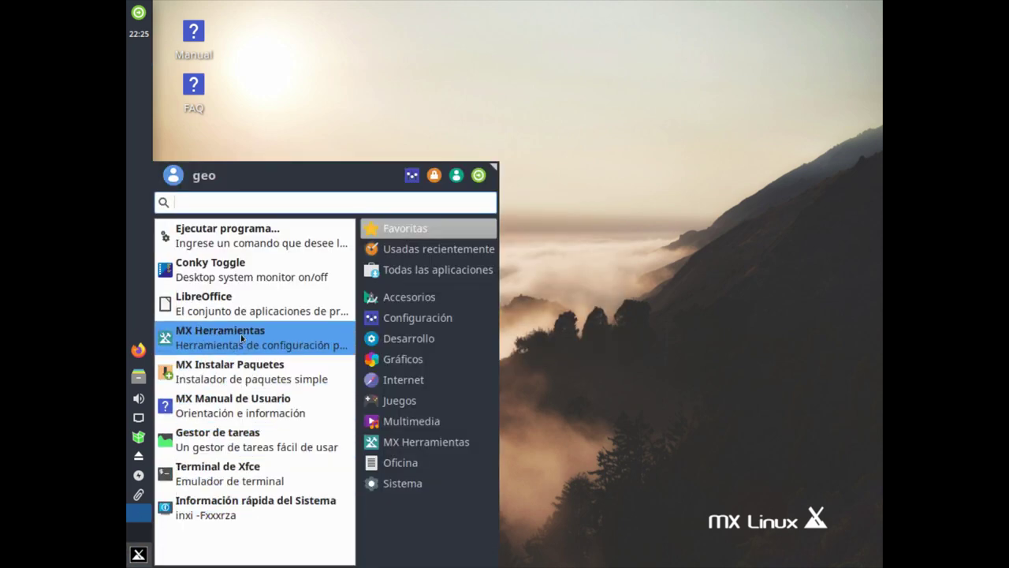
# Find Pantalla by searching 'panta', apply 1920x1080 to Virtual-1, and close display settings
pyautogui.click(400, 320)
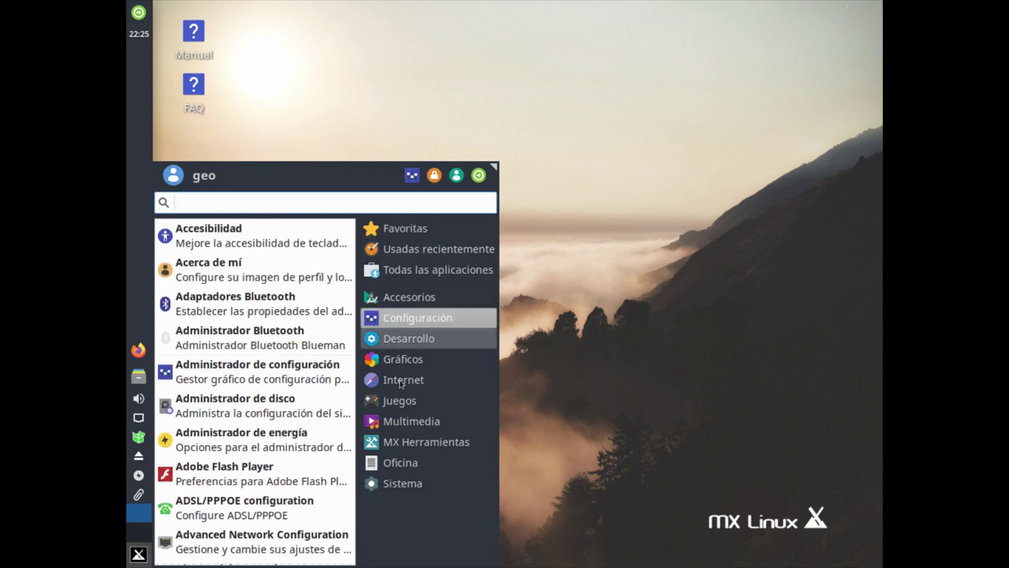
pyautogui.moveTo(406, 337)
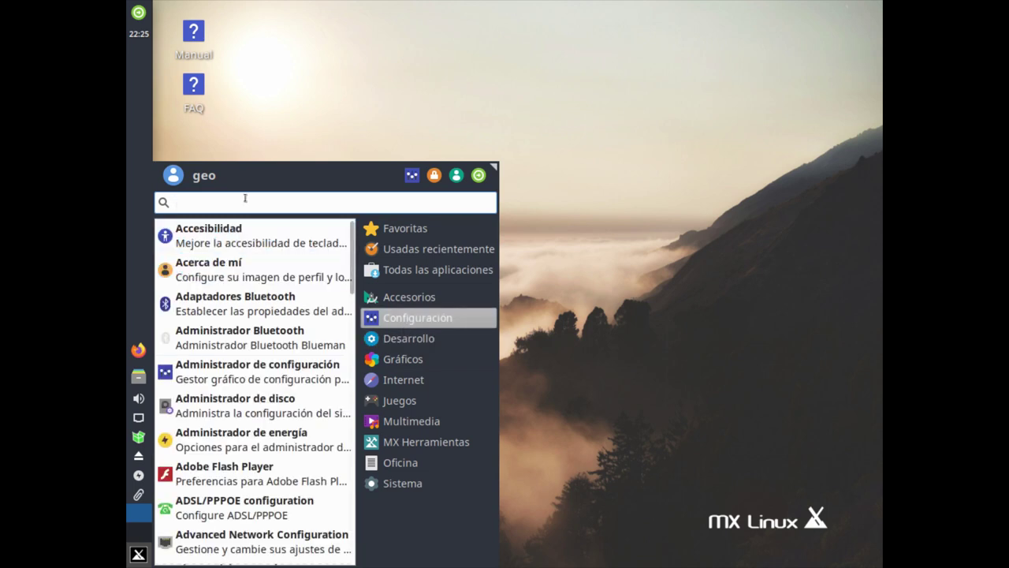
pyautogui.write('panta')
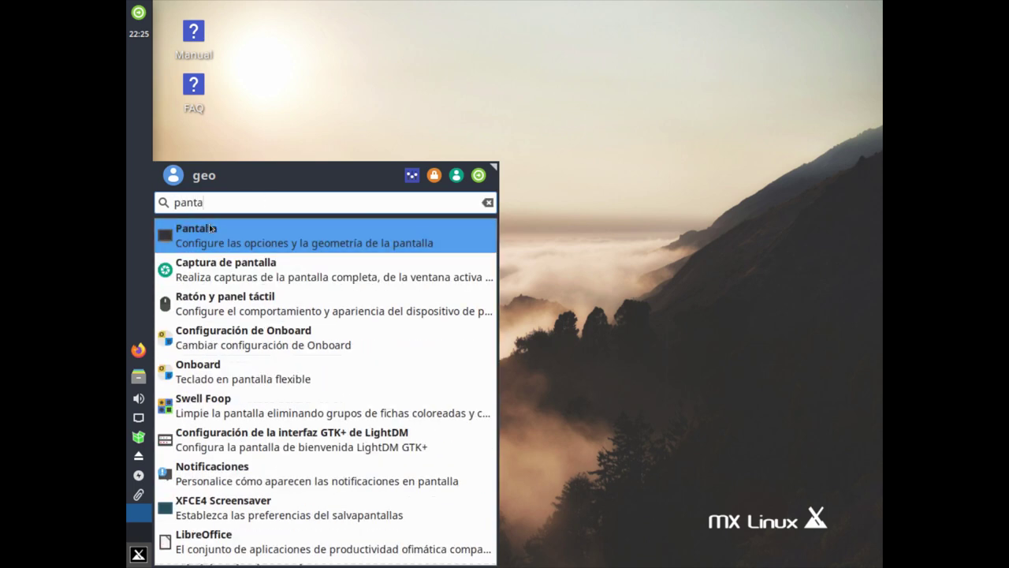
pyautogui.click(289, 242)
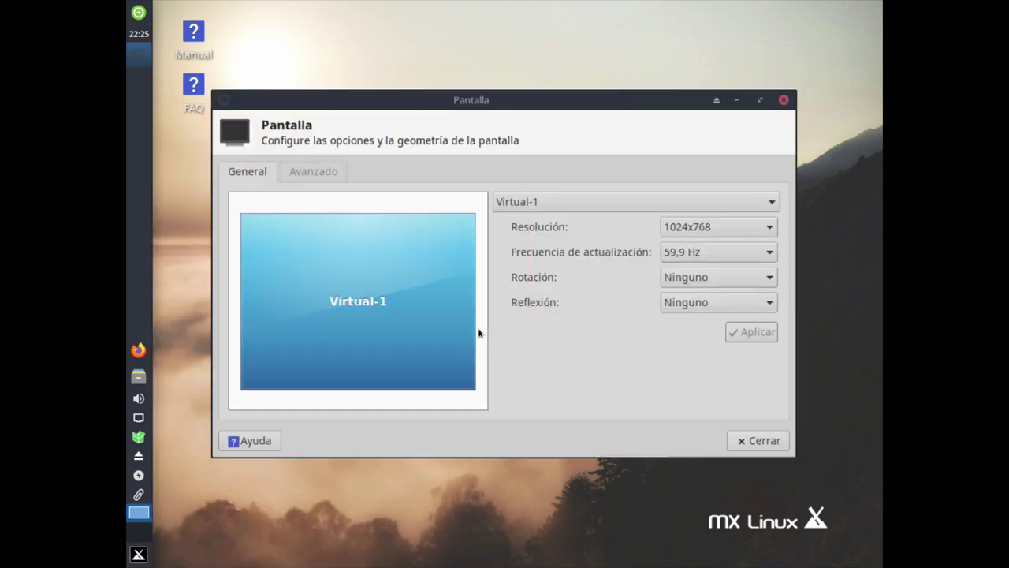
pyautogui.click(676, 229)
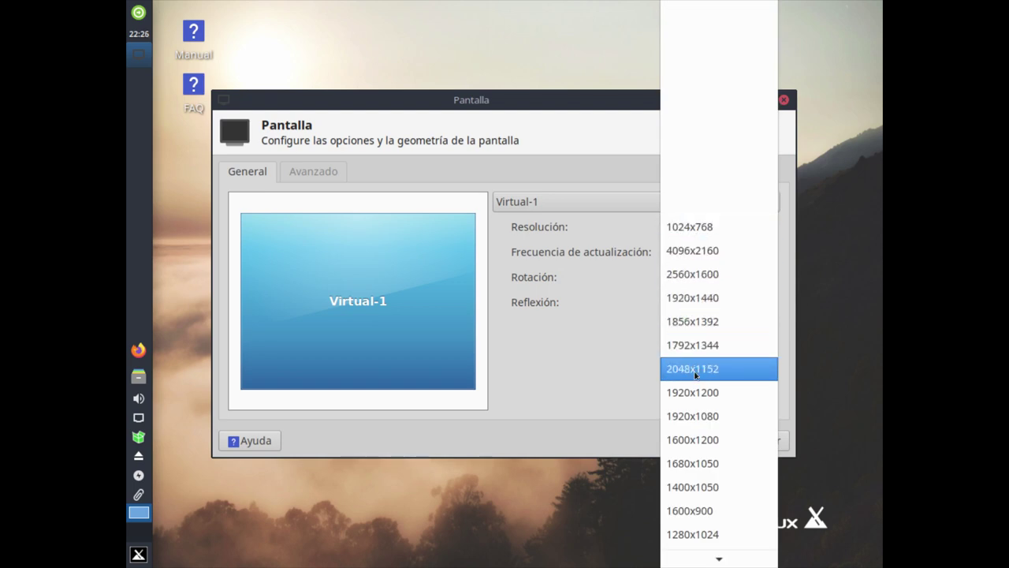
pyautogui.click(684, 416)
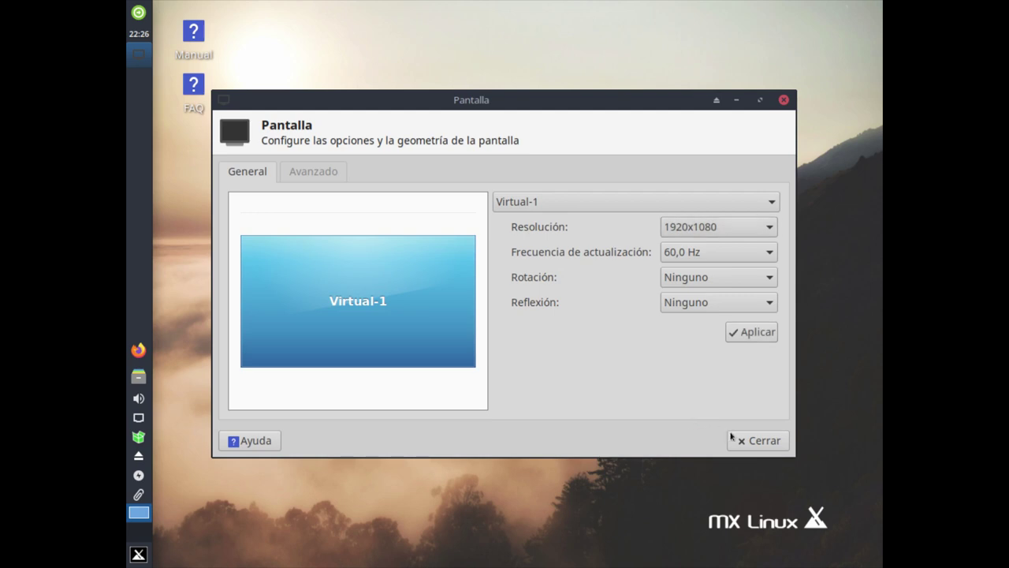
pyautogui.click(750, 332)
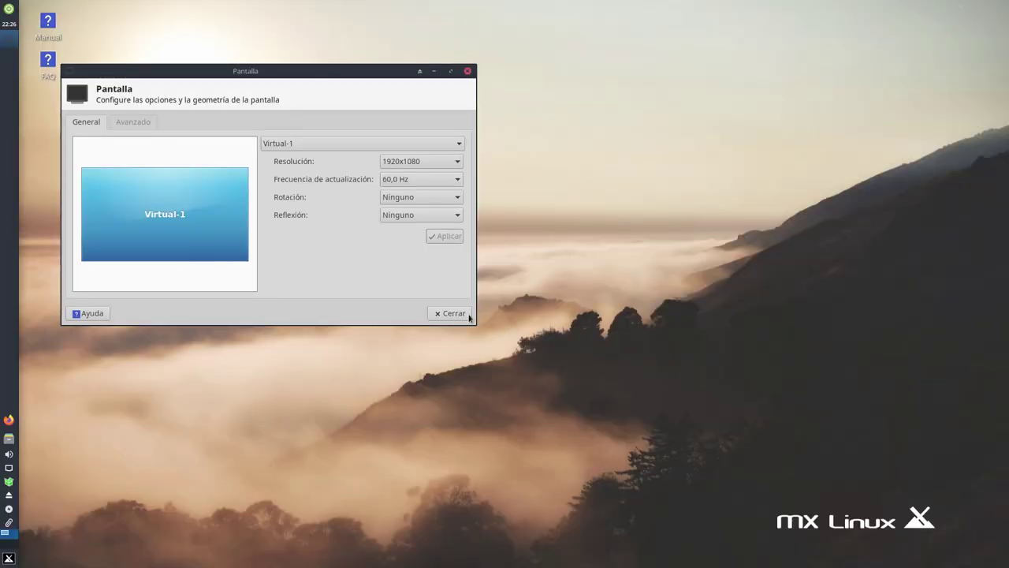
pyautogui.click(451, 313)
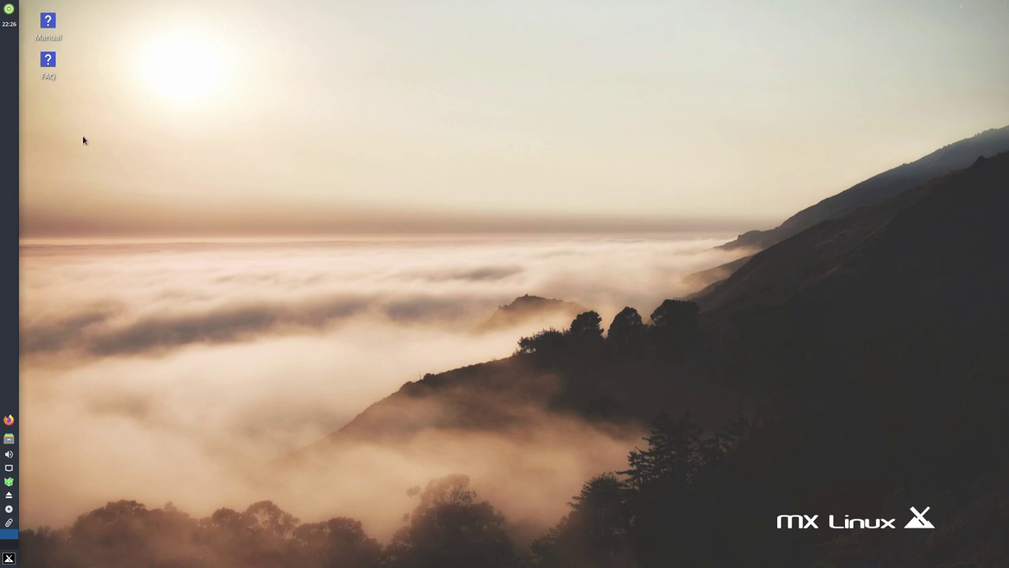
# Select then deselect the Manual and FAQ desktop icons, and lower the system volume
pyautogui.moveTo(80, 105); pyautogui.dragTo(30, 14)
pyautogui.click(188, 111)
pyautogui.moveTo(12, 486)
pyautogui.click(8, 455)
pyautogui.moveTo(9, 394)
pyautogui.mouseDown()
pyautogui.moveTo(12, 404)
pyautogui.moveTo(10, 394)
pyautogui.mouseUp()
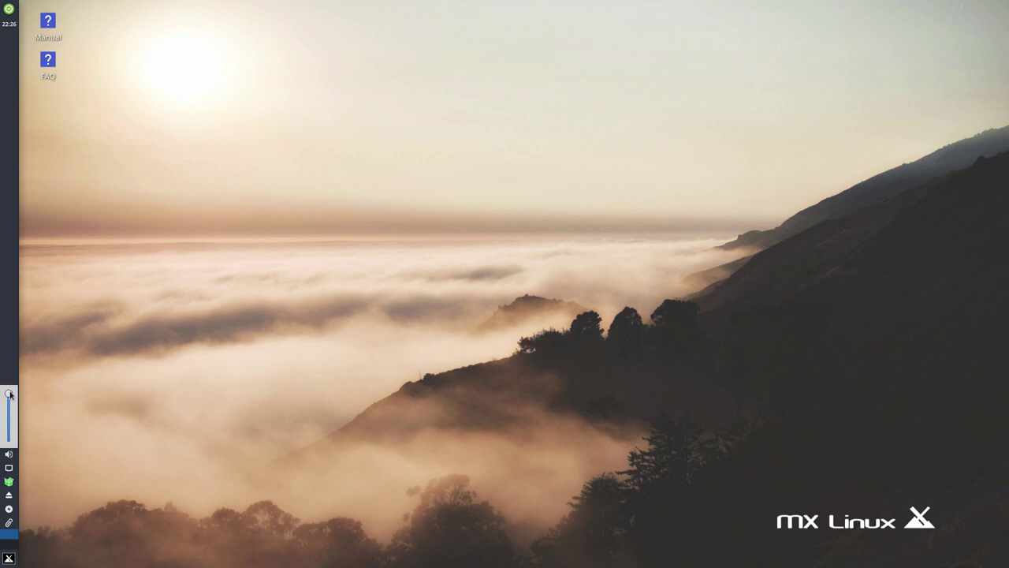
pyautogui.click(525, 192)
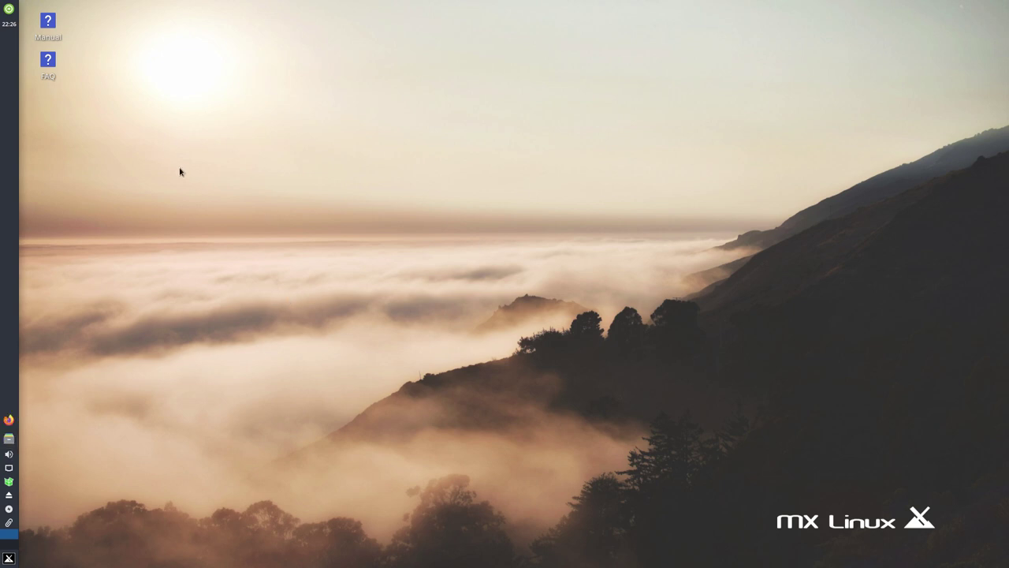
# Cancel the logout dialog, launch Terminal de Xfce in the guest, and exit fullscreen
pyautogui.click(8, 9)
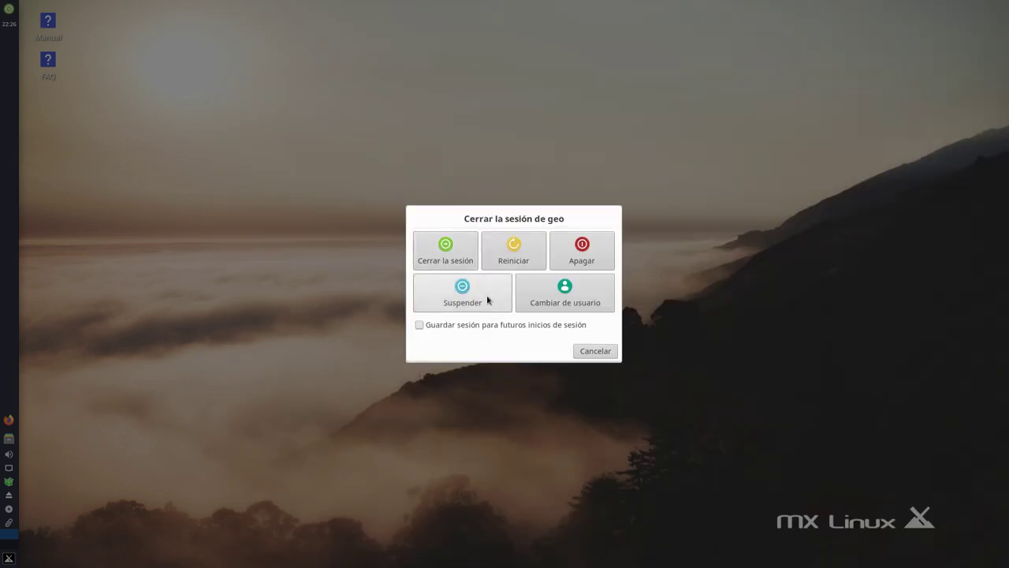
pyautogui.click(593, 351)
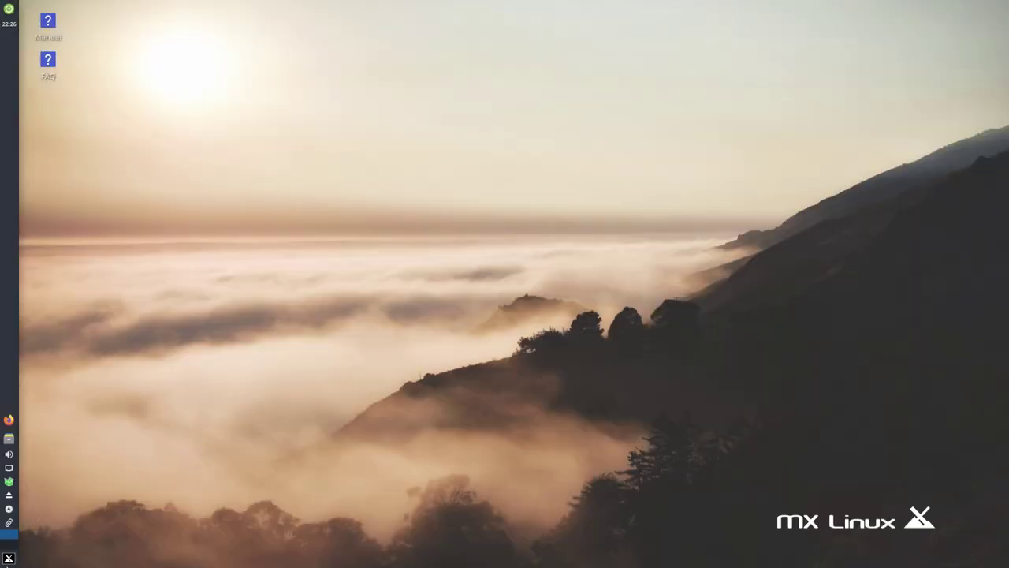
pyautogui.click(9, 558)
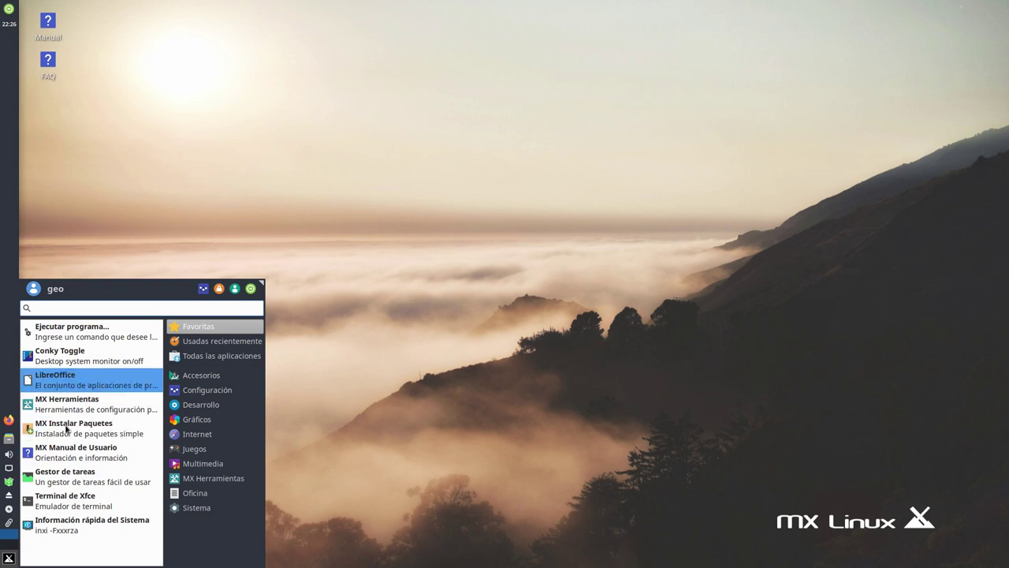
pyautogui.click(79, 504)
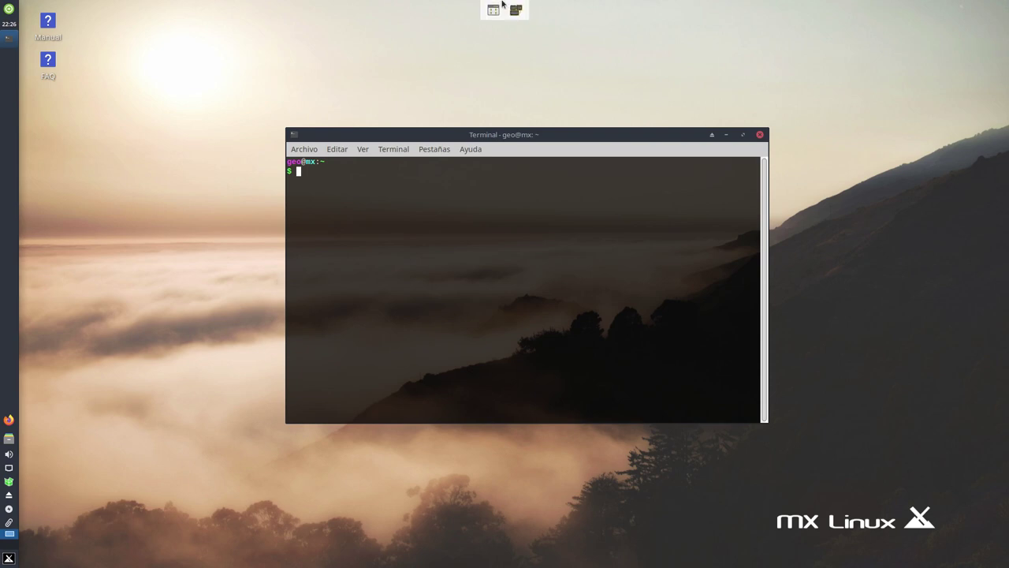
pyautogui.click(493, 10)
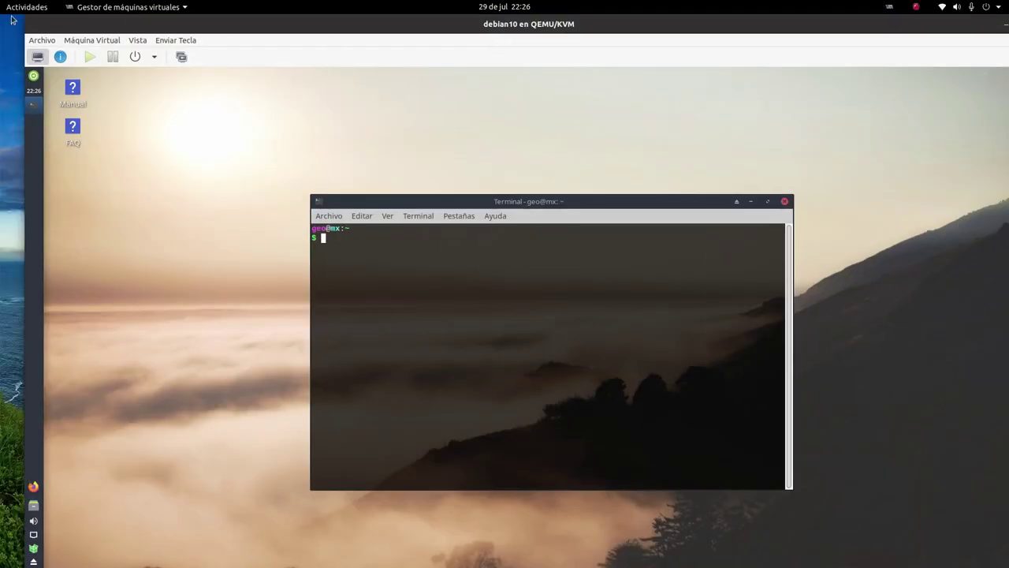
# Shrink the VM window and run ip a in the guest, highlighting eth0's address 192.168.122.214
pyautogui.moveTo(22, 18); pyautogui.dragTo(353, 167)
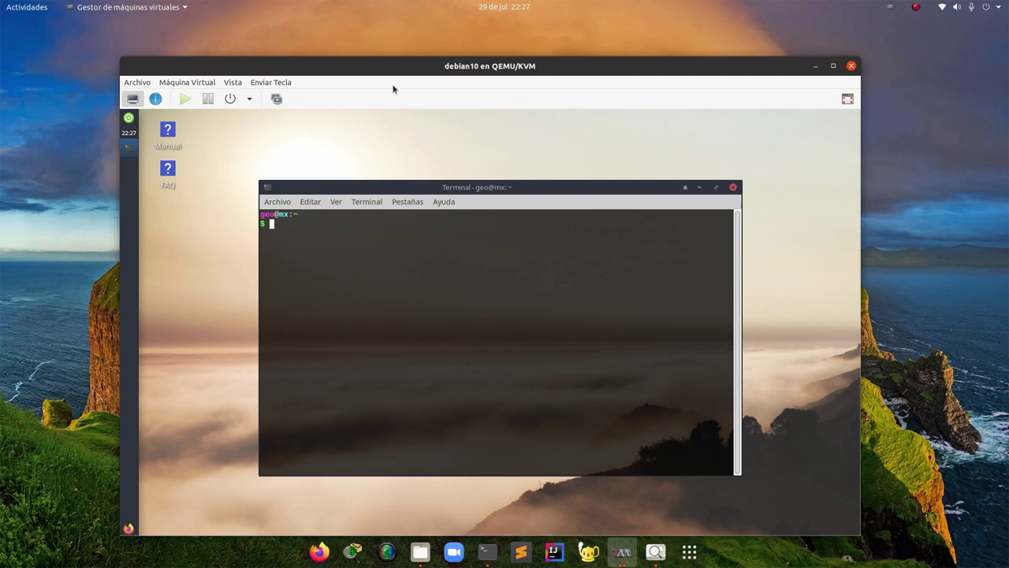
pyautogui.write('ip a')
pyautogui.press('Return')
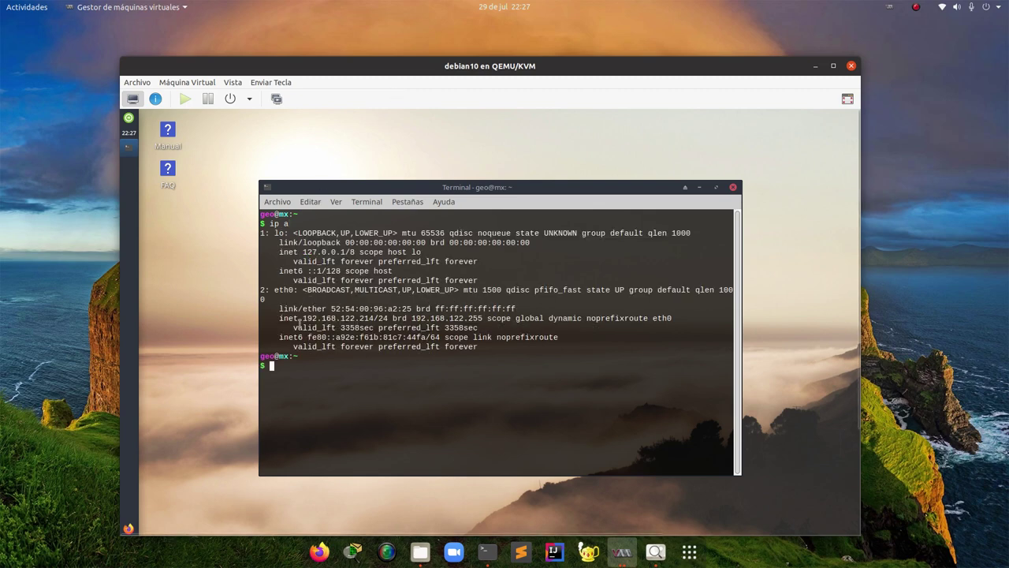
pyautogui.moveTo(300, 320); pyautogui.dragTo(388, 318)
pyautogui.click(332, 318)
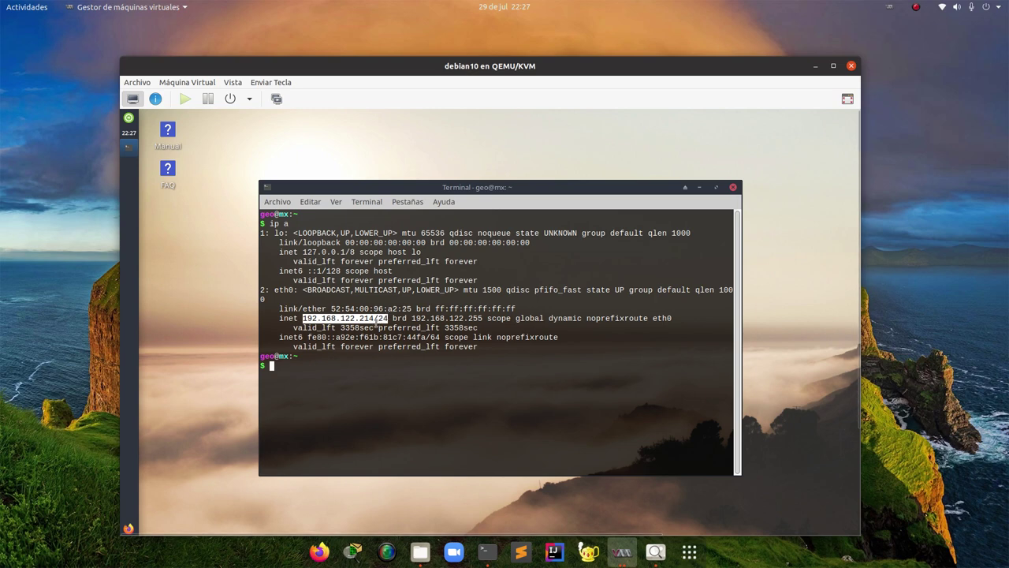
pyautogui.moveTo(307, 249); pyautogui.dragTo(353, 205)
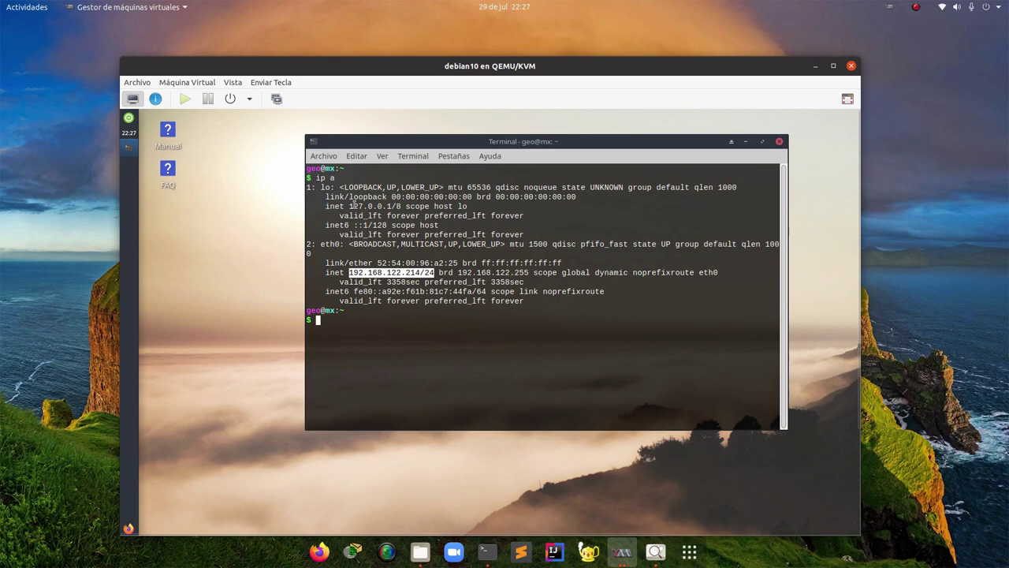
# From the host terminal, run ping -c3 192.168.122.214 and highlight the three replies
pyautogui.click(485, 551)
pyautogui.moveTo(382, 53); pyautogui.dragTo(409, 320)
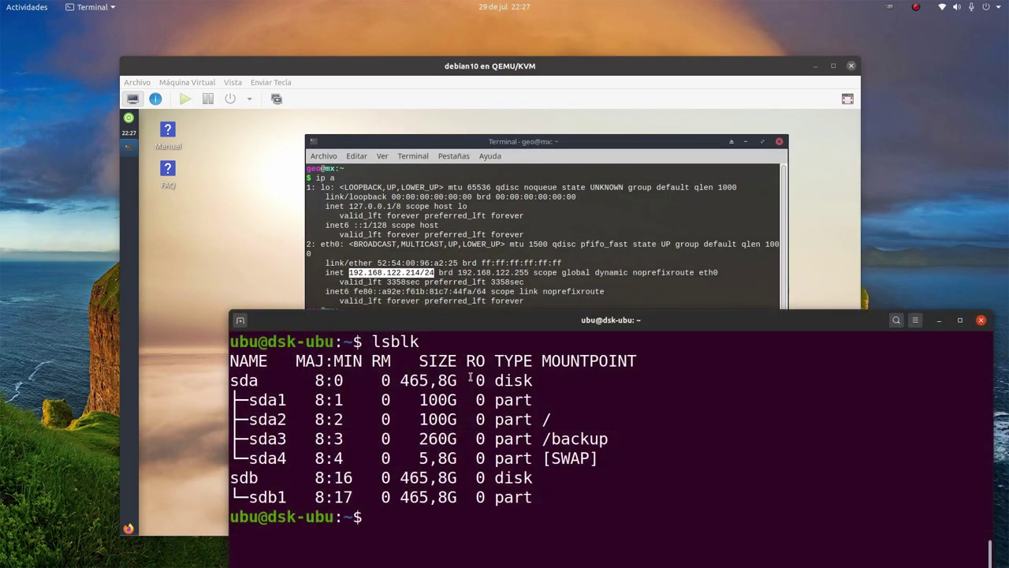
pyautogui.hotkey('ctrl', 'l')
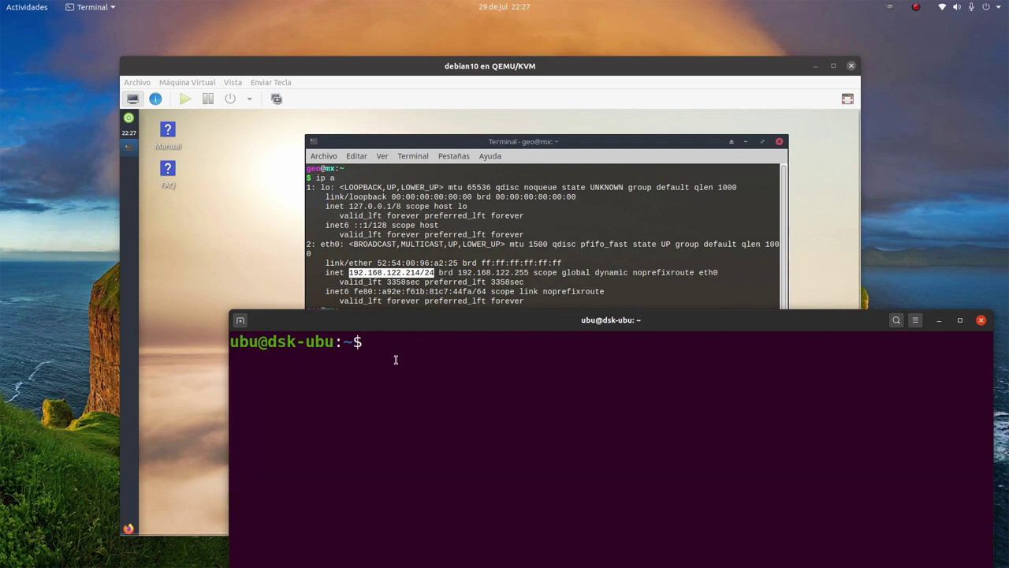
pyautogui.write('ping ')
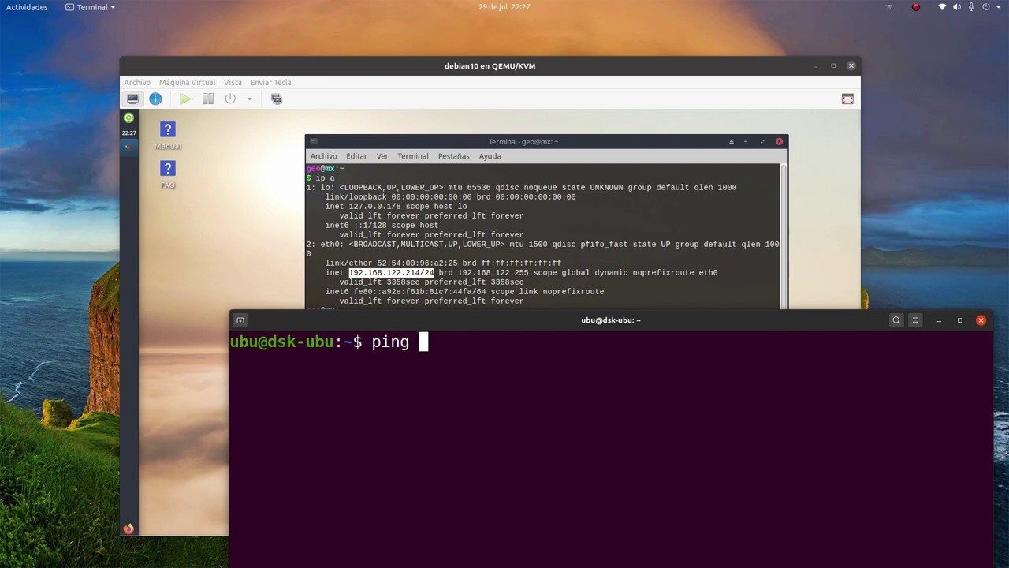
pyautogui.write('-c~')
pyautogui.press('BackSpace')
pyautogui.write('3')
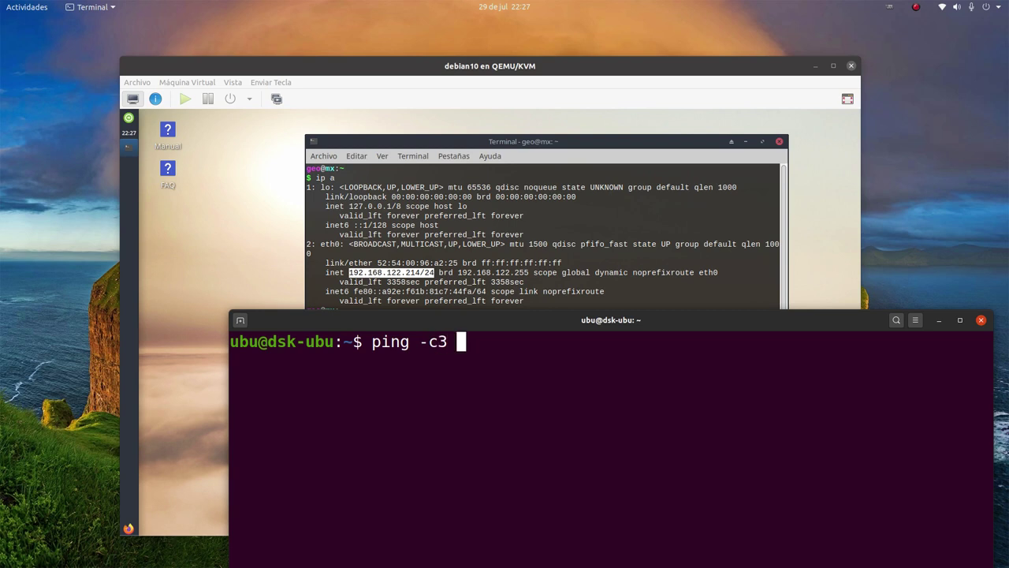
pyautogui.write(' 192.168.')
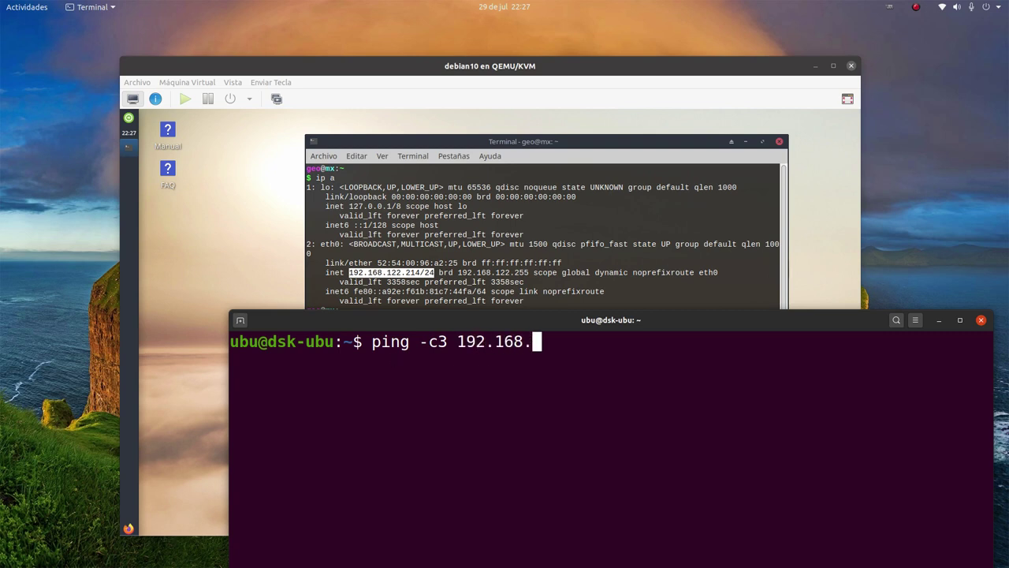
pyautogui.write('122')
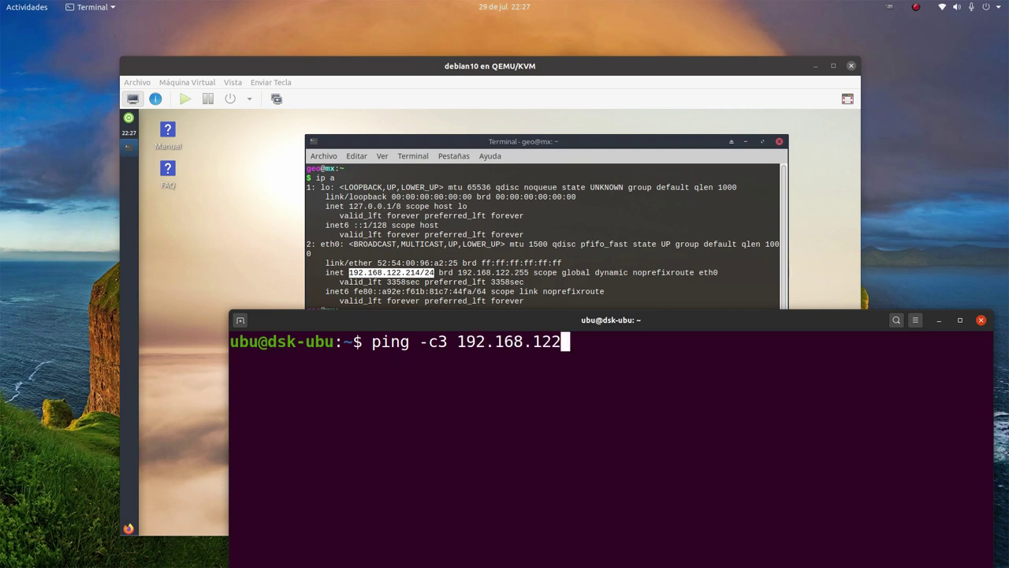
pyautogui.write('.214')
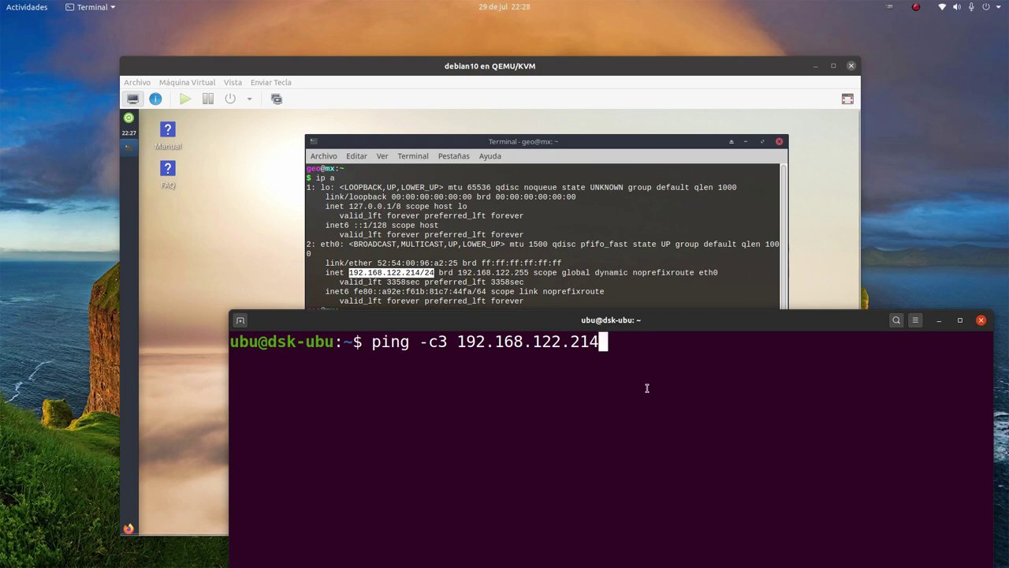
pyautogui.press('Return')
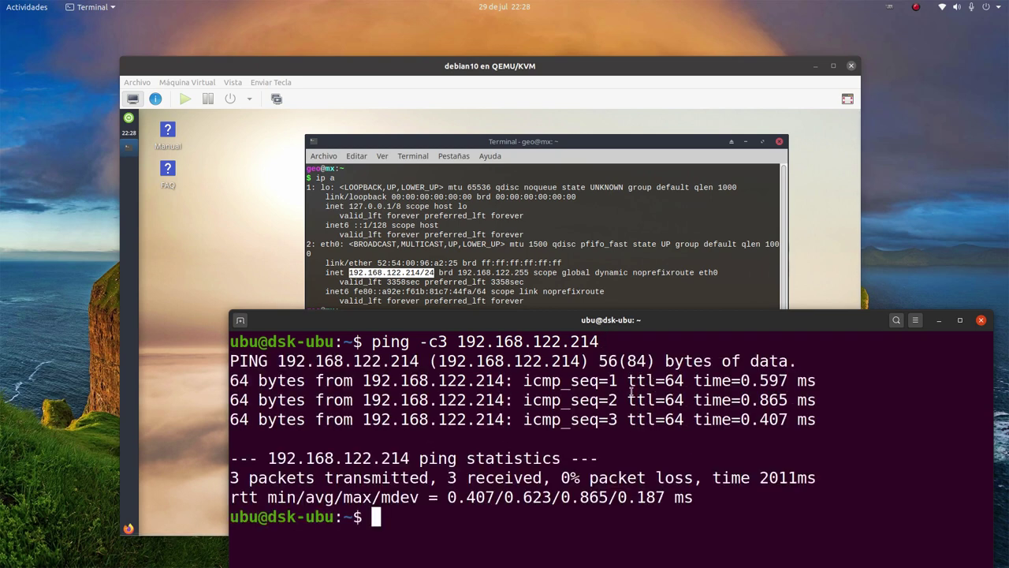
pyautogui.moveTo(832, 419); pyautogui.dragTo(291, 397)
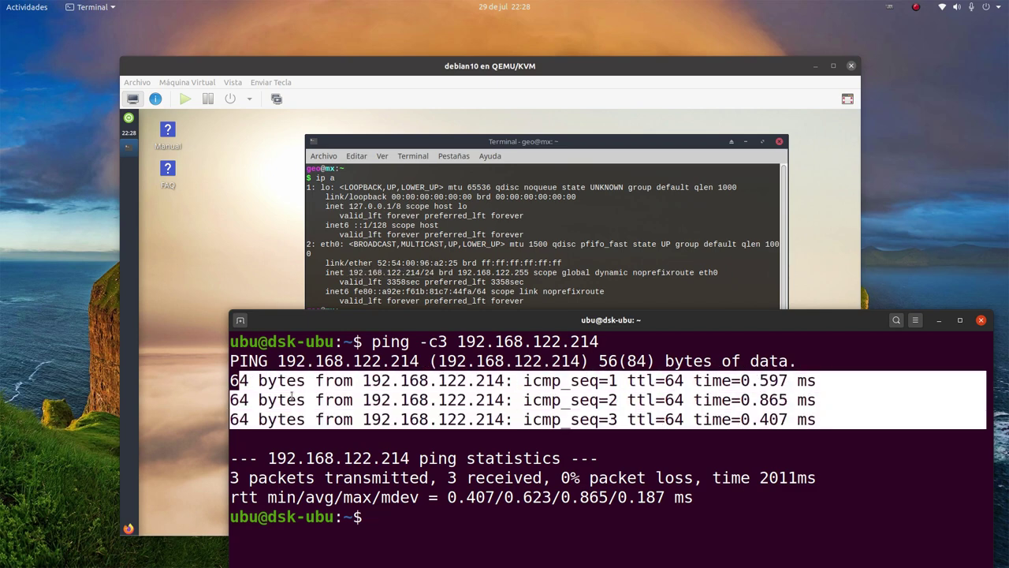
pyautogui.click(427, 528)
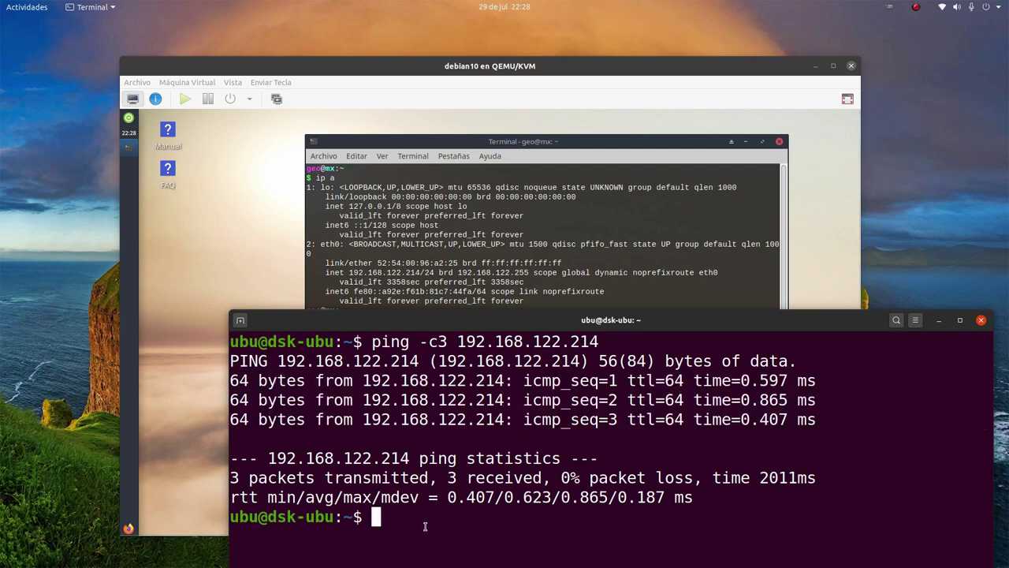
# Run ip a on the host and highlight the virbr0 bridge interface
pyautogui.moveTo(428, 331); pyautogui.dragTo(385, 180)
pyautogui.write('ip a')
pyautogui.press('Return')
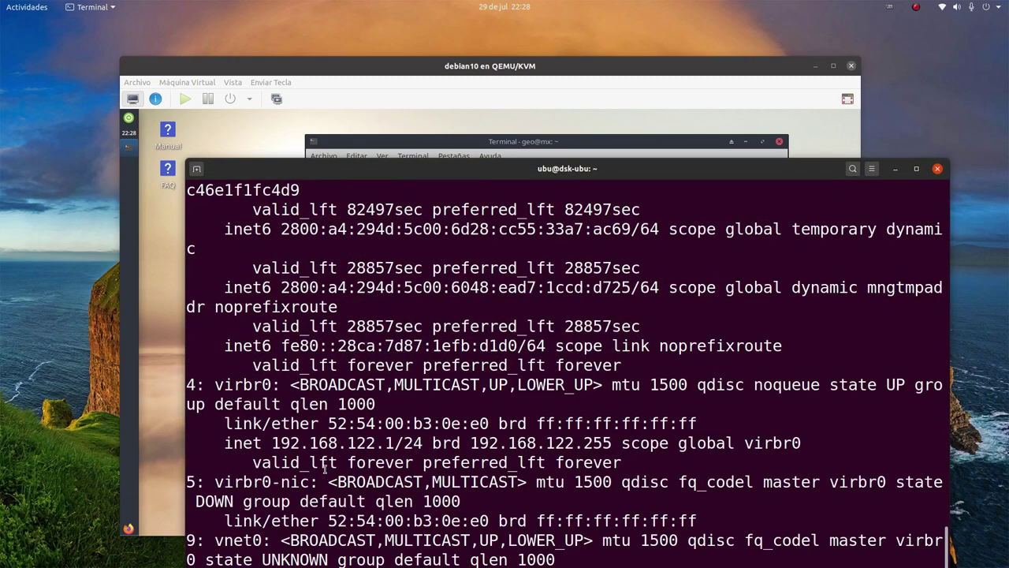
pyautogui.scroll(4, 323, 466)
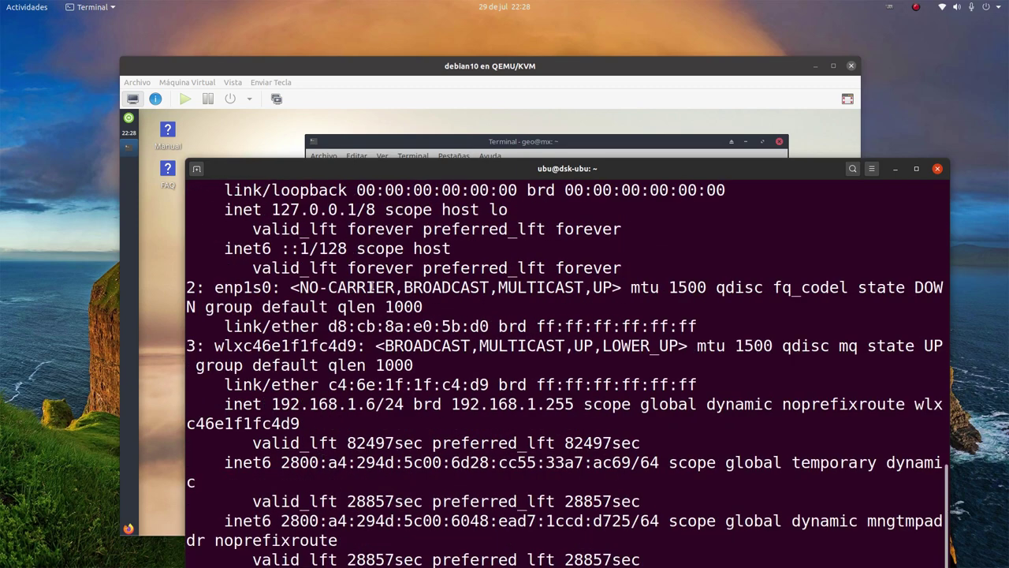
pyautogui.scroll(2, 372, 285)
pyautogui.scroll(-3, 274, 323)
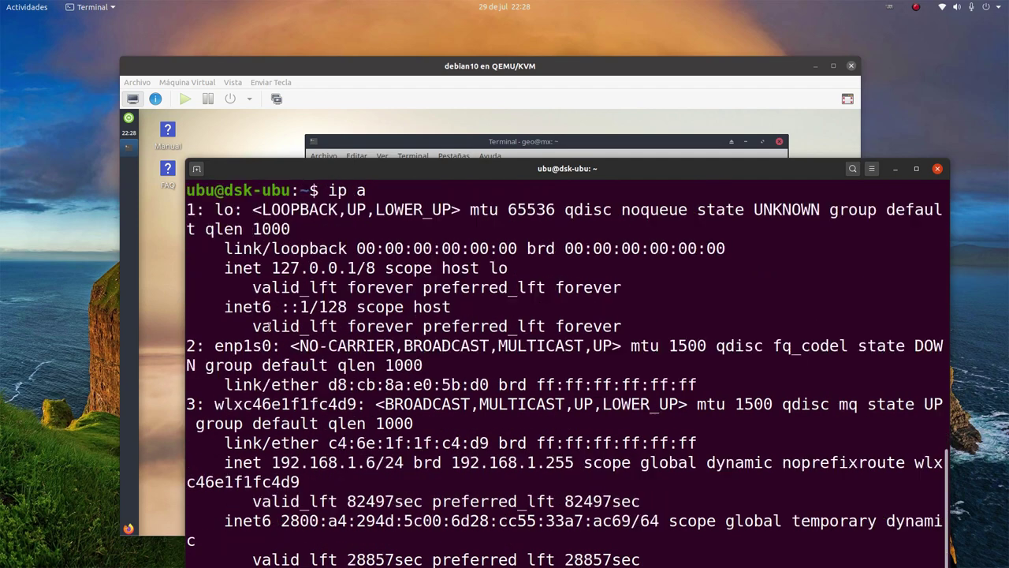
pyautogui.scroll(-1, 265, 329)
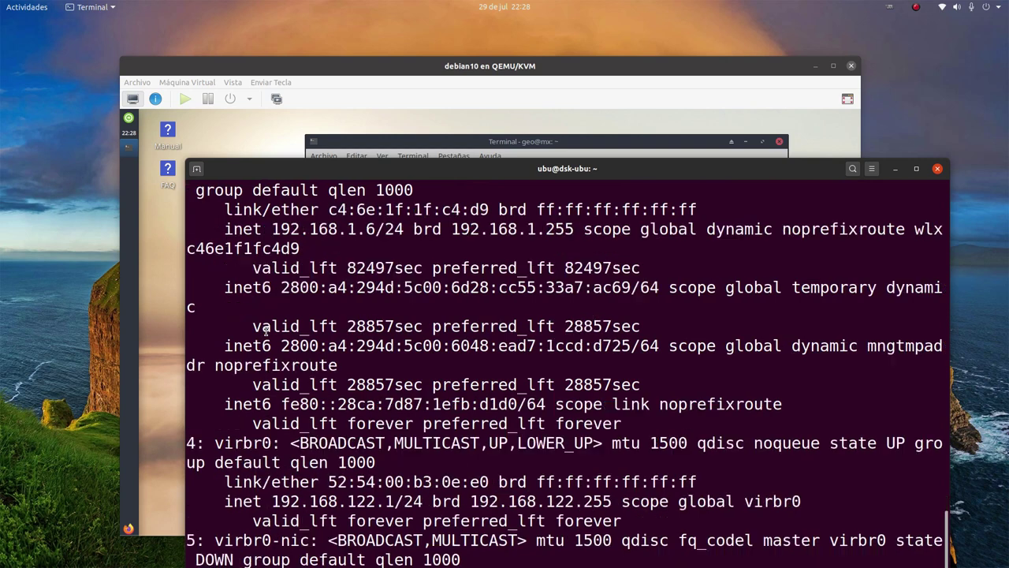
pyautogui.scroll(-1, 234, 422)
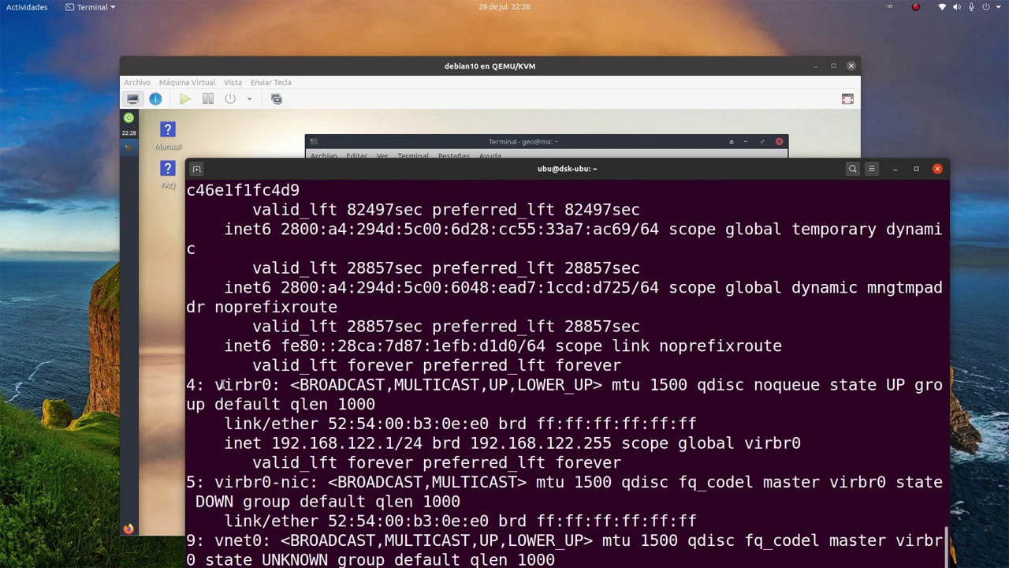
pyautogui.moveTo(223, 384); pyautogui.dragTo(273, 385)
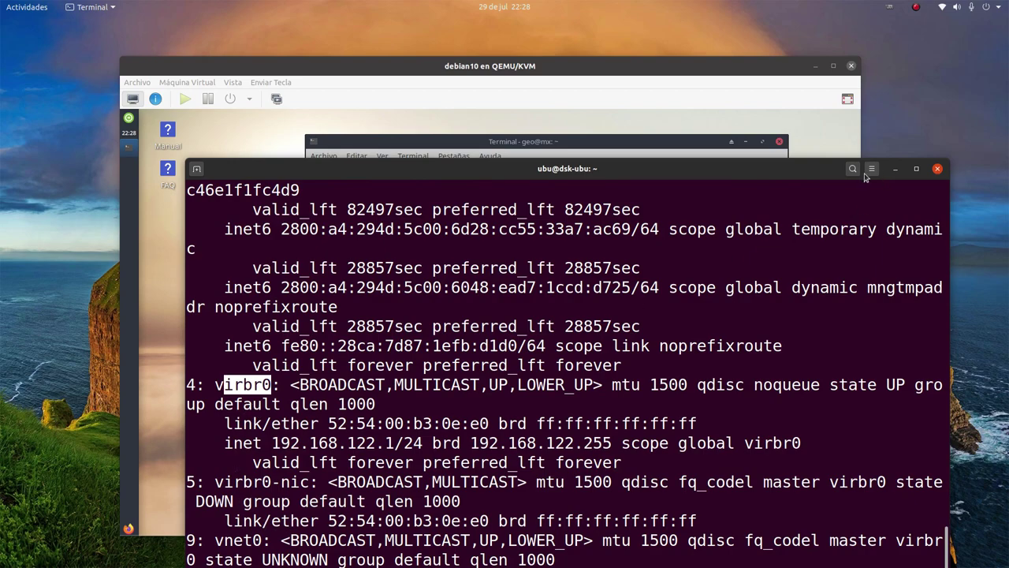
# Highlight wireless interface wlxc46e1f1fc4d9 and its address 192.168.1.6, then raise the guest VM window
pyautogui.click(918, 169)
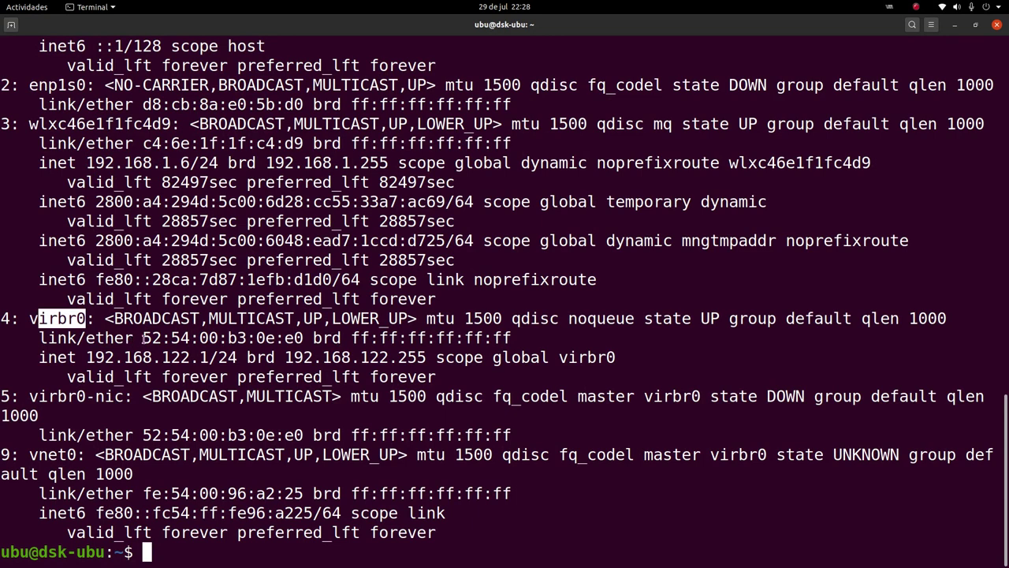
pyautogui.scroll(1, 144, 337)
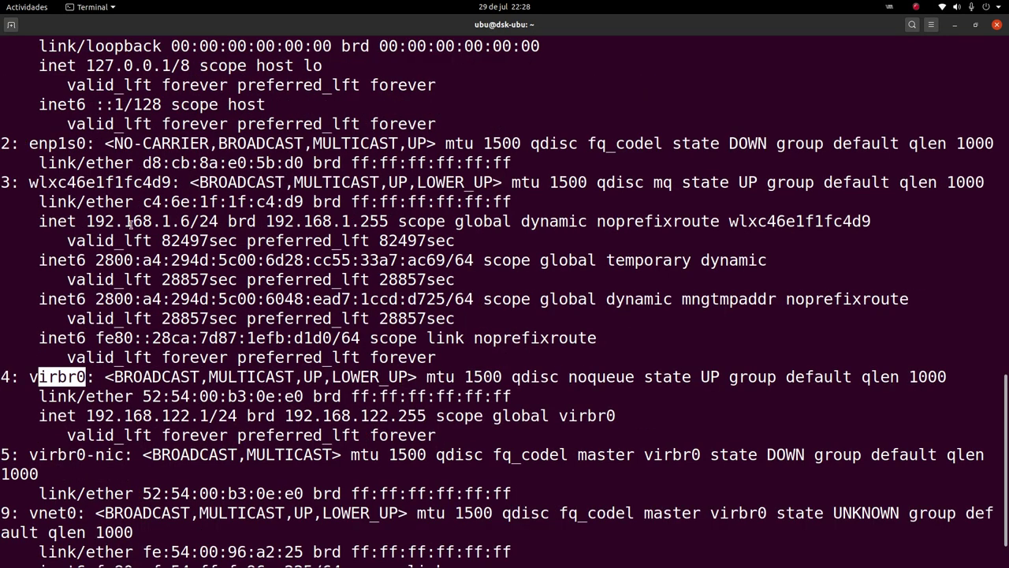
pyautogui.moveTo(29, 184); pyautogui.dragTo(173, 181)
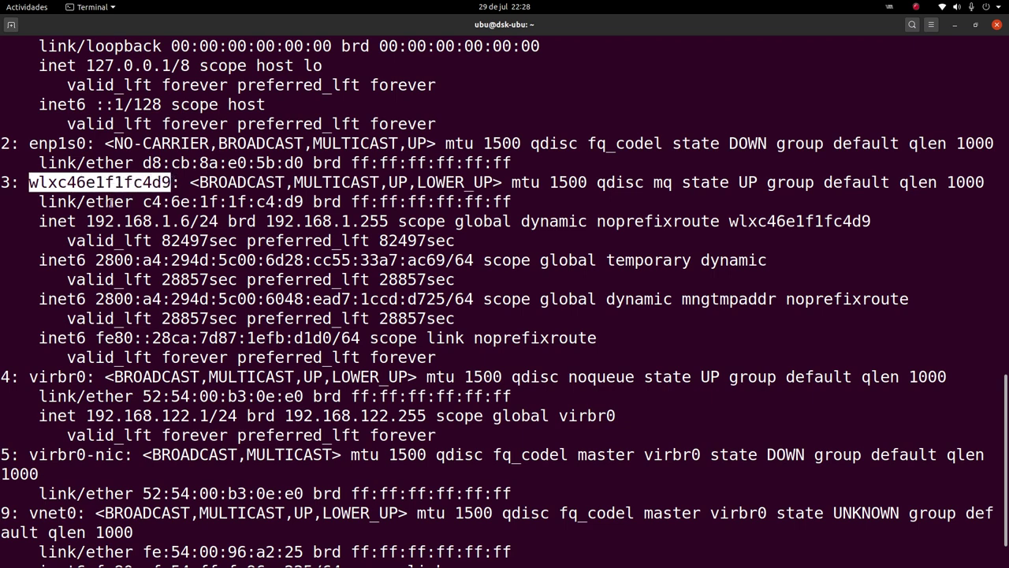
pyautogui.moveTo(85, 221); pyautogui.dragTo(192, 221)
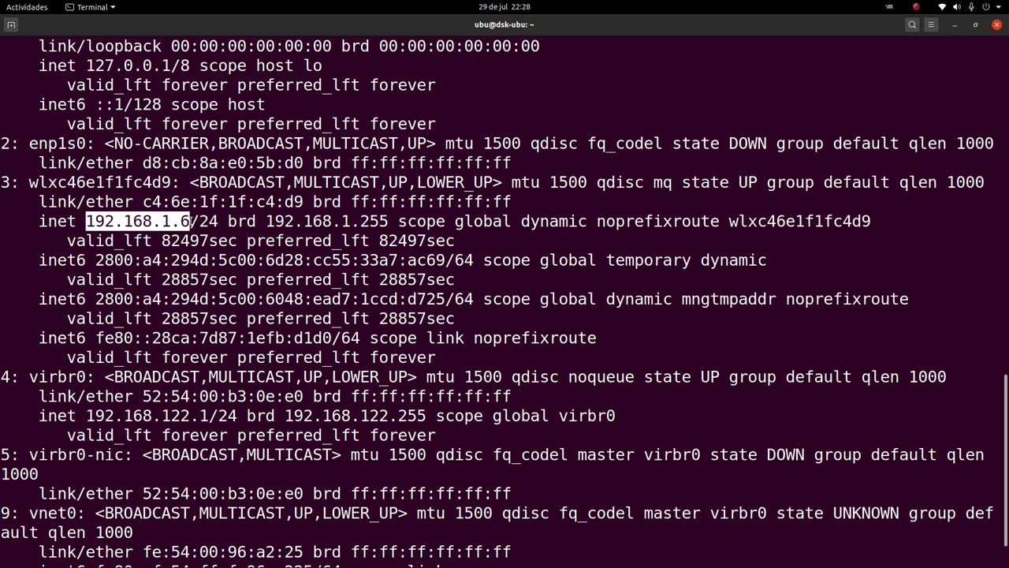
pyautogui.click(976, 26)
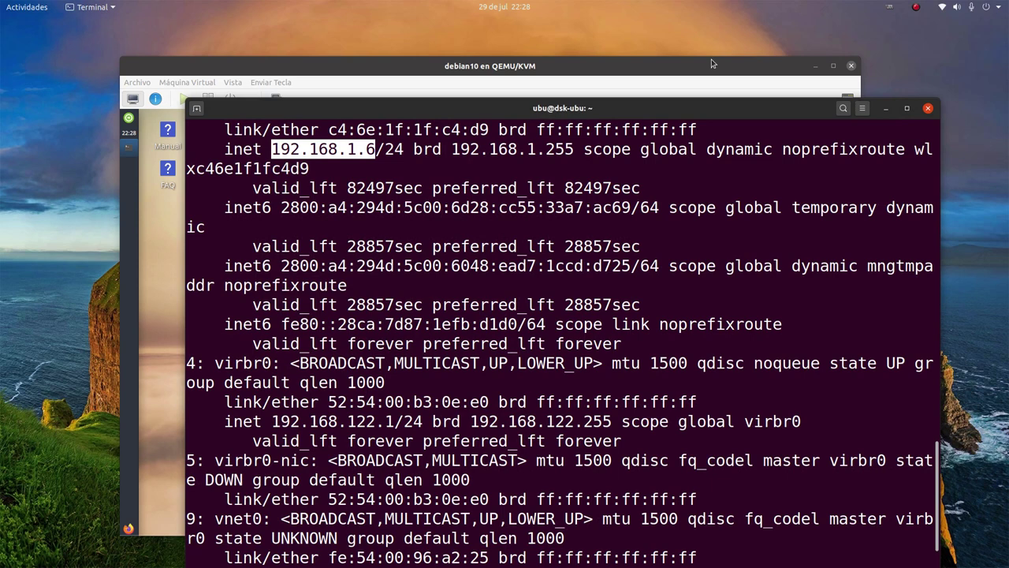
pyautogui.click(711, 59)
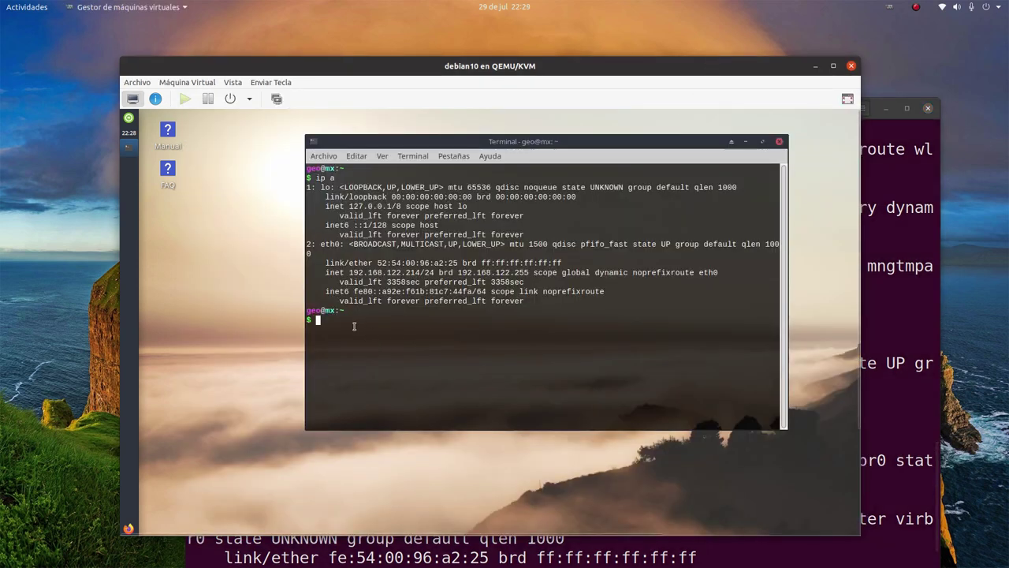
# Check the host address, run ping -c3 192.168.1.6 in the guest for 3/3 replies, and minimize the terminal
pyautogui.write('pi')
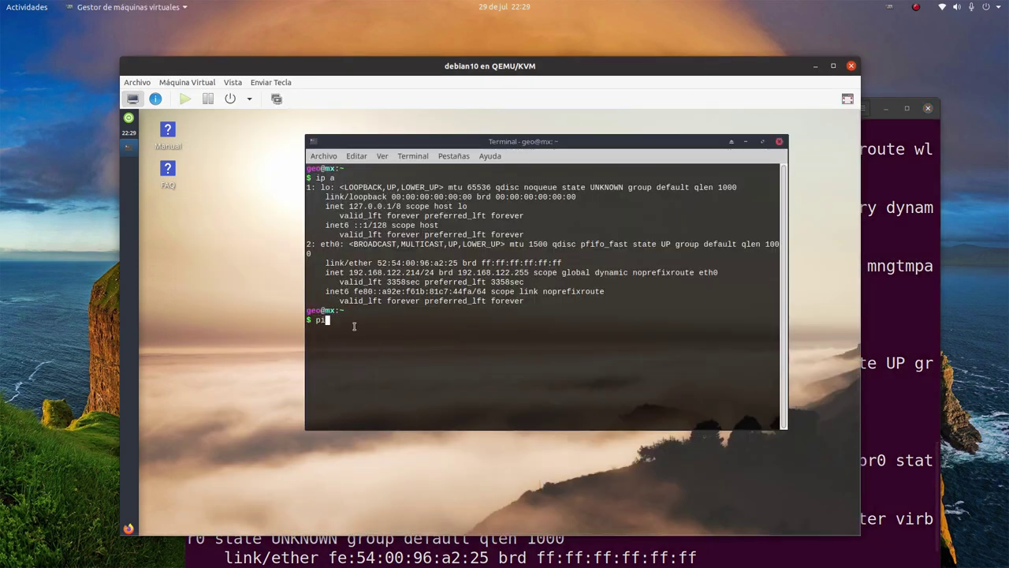
pyautogui.write('ng -c3 192.168.1.6')
pyautogui.click(881, 131)
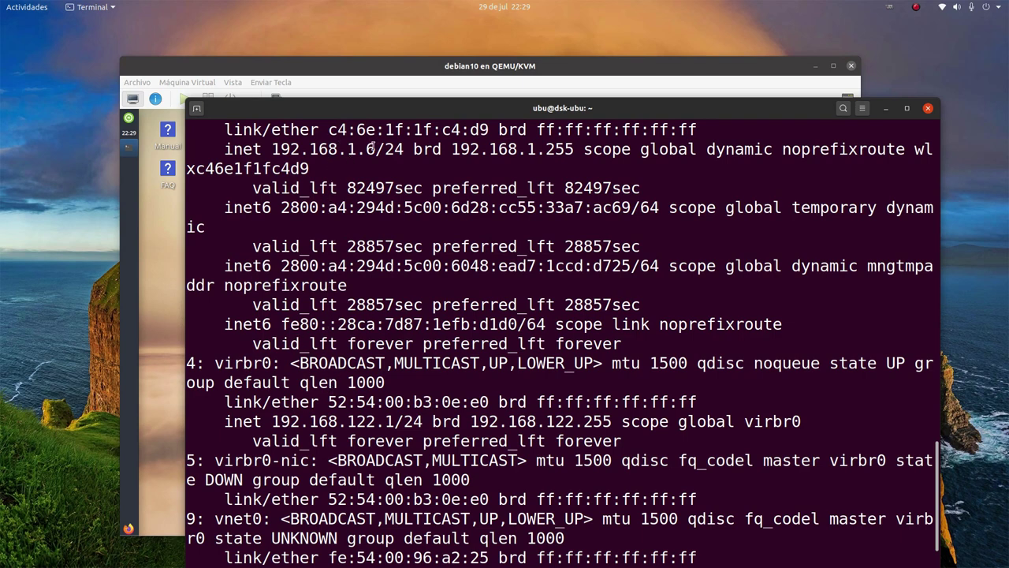
pyautogui.moveTo(274, 149); pyautogui.dragTo(361, 149)
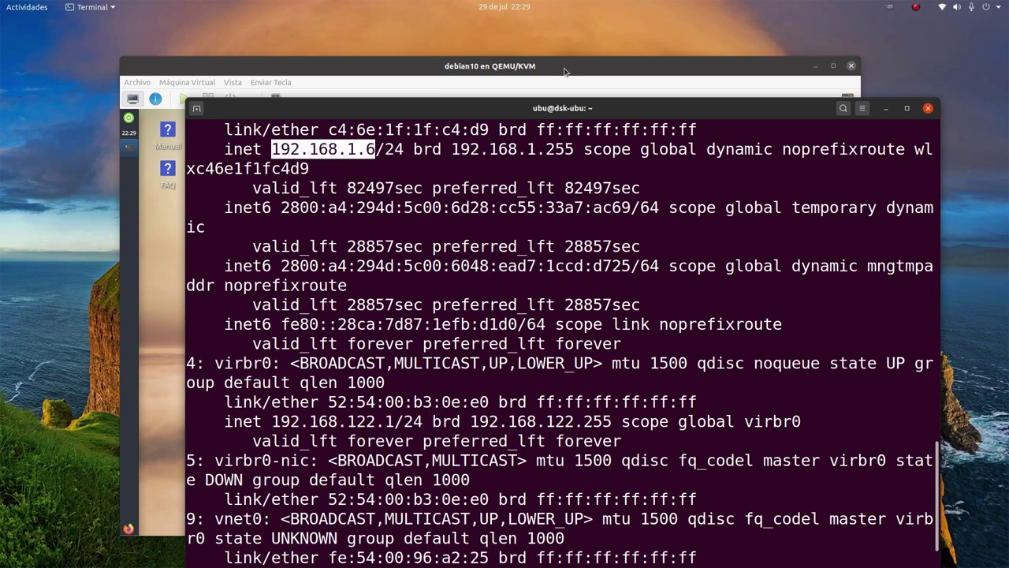
pyautogui.click(563, 68)
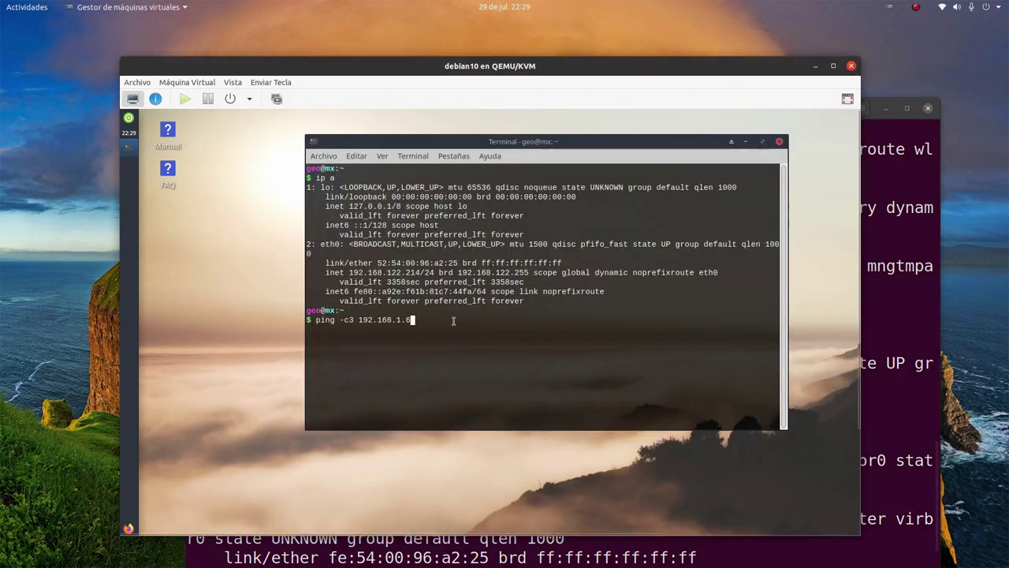
pyautogui.press('Return')
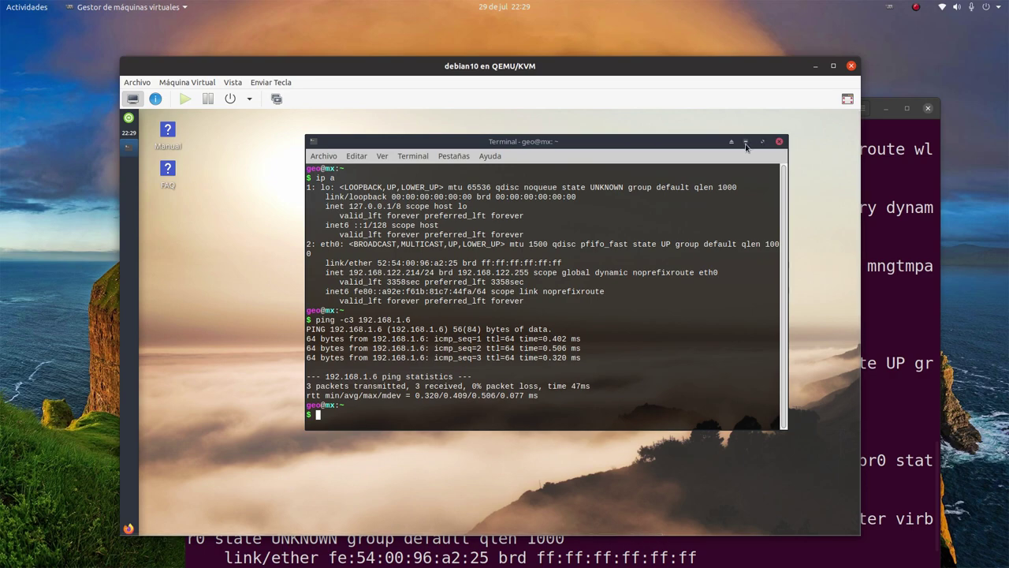
pyautogui.click(746, 143)
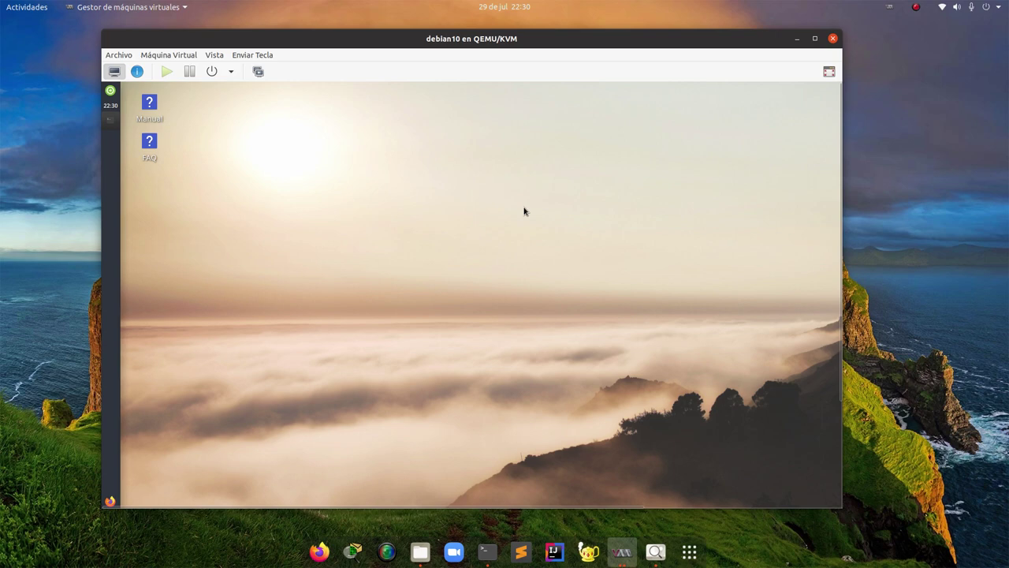
pyautogui.moveTo(400, 38); pyautogui.dragTo(424, 44)
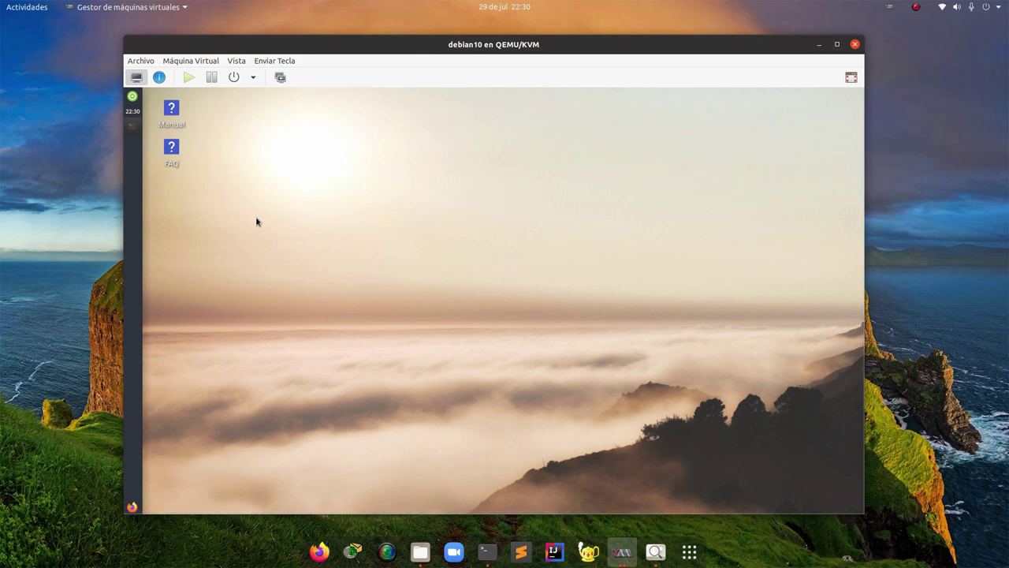
pyautogui.click(420, 552)
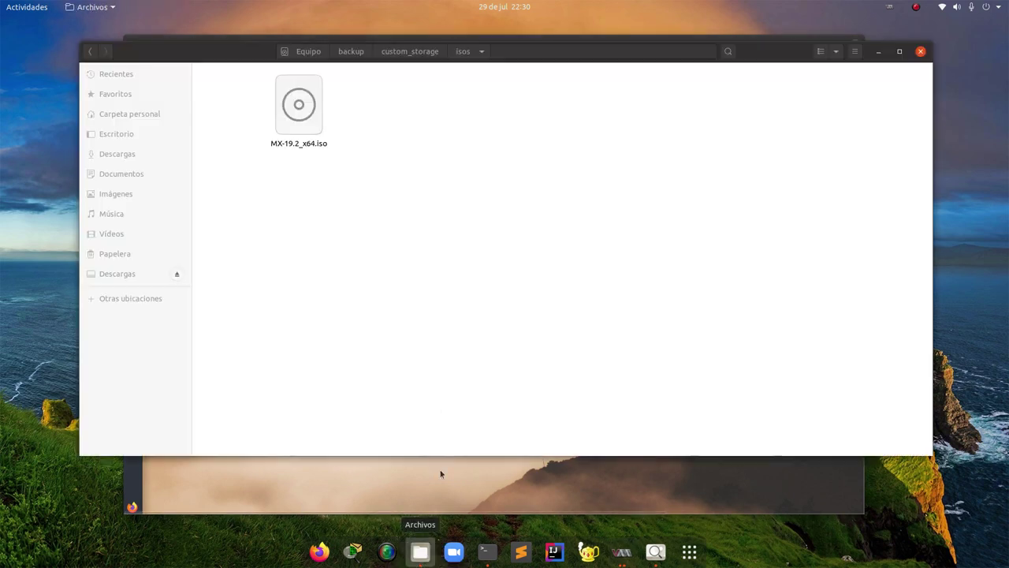
pyautogui.click(427, 51)
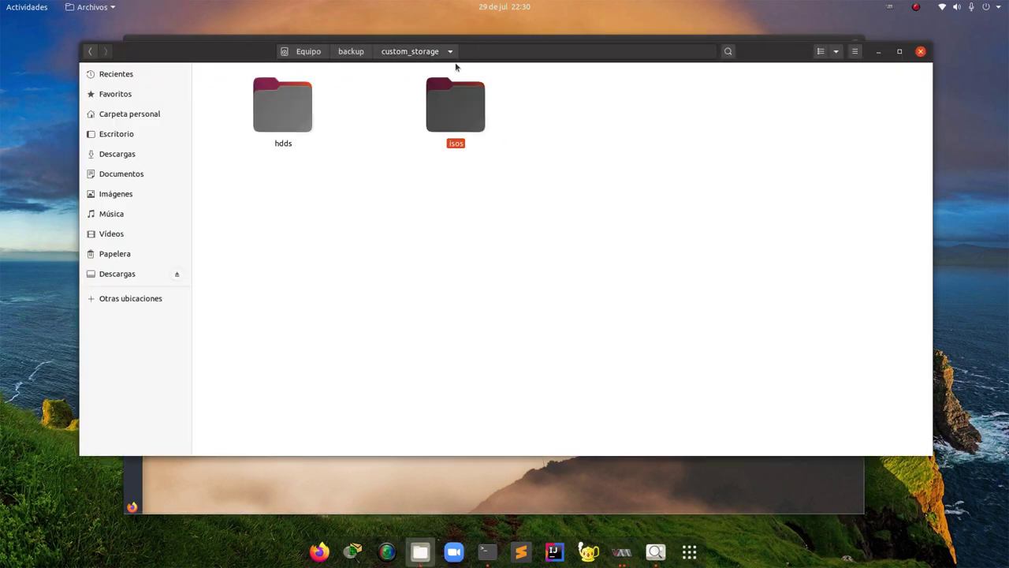
pyautogui.click(259, 125)
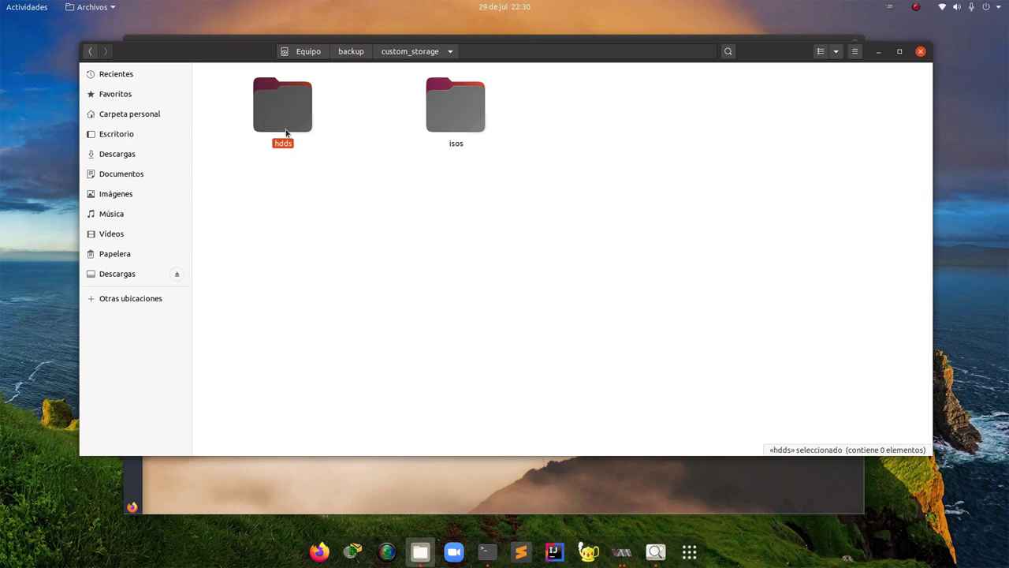
pyautogui.doubleClick(287, 108)
pyautogui.click(307, 125)
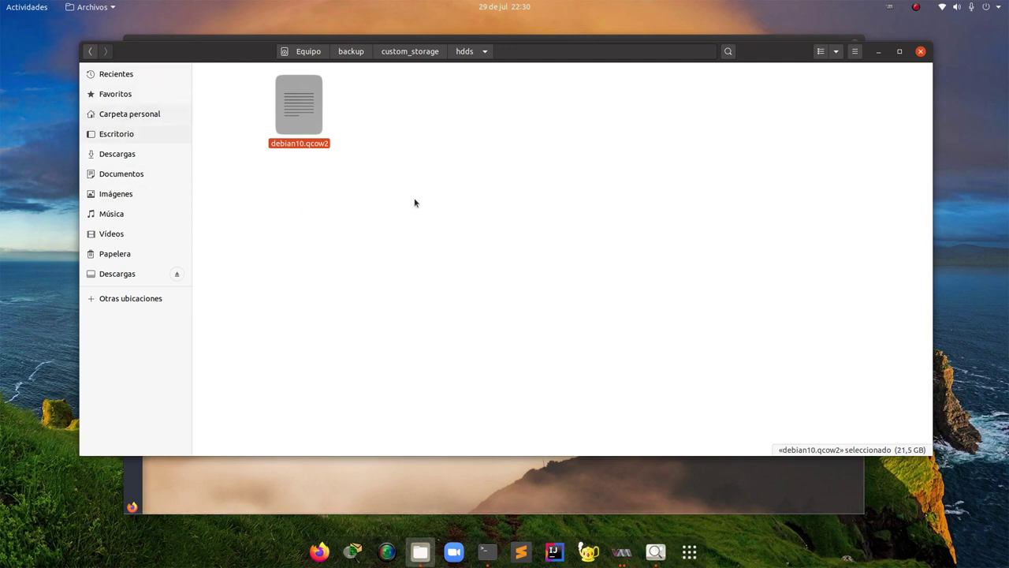
pyautogui.click(484, 221)
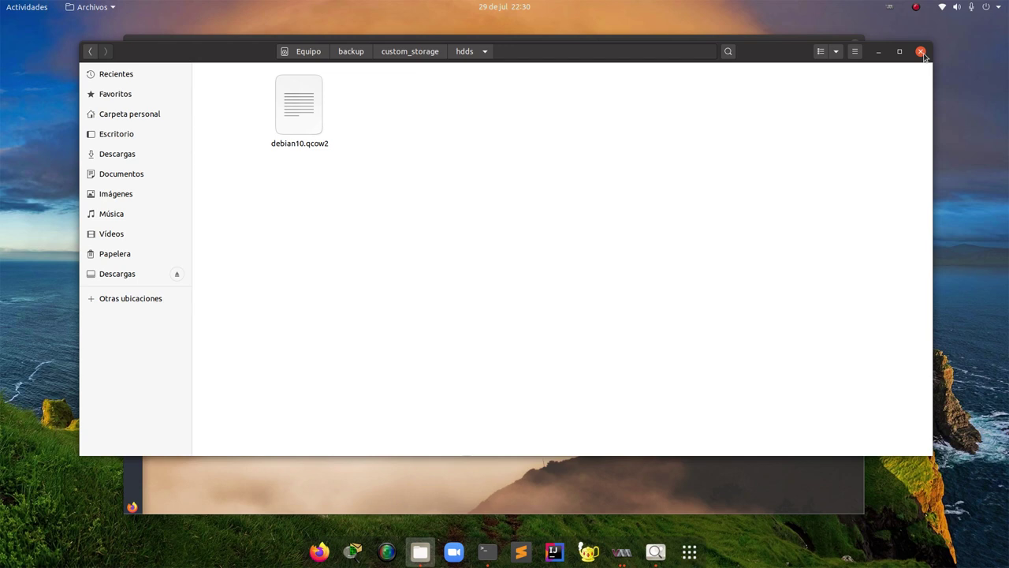
pyautogui.click(922, 52)
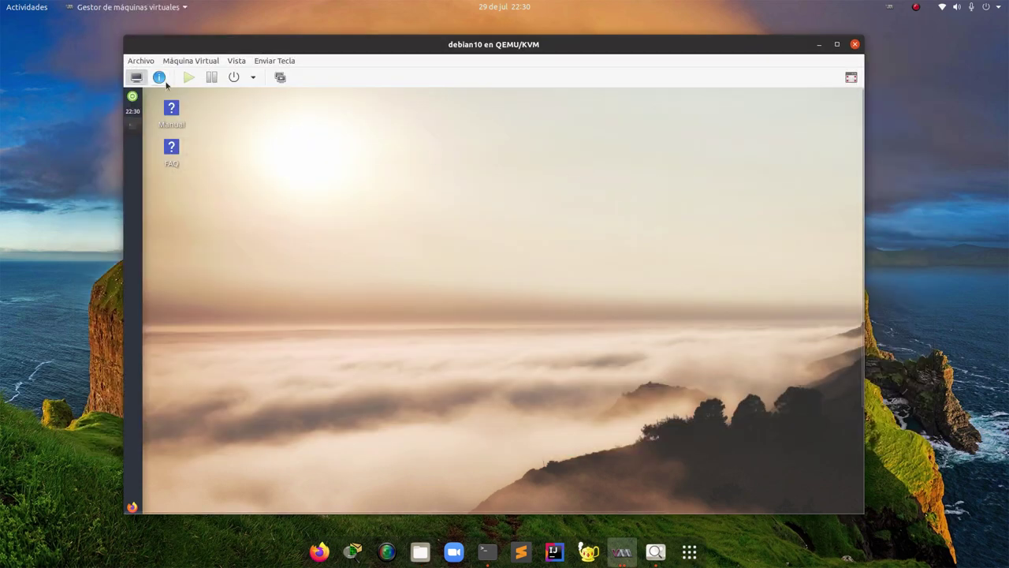
# Power off the debian10 guest with Apagar from its session menu and close its console window
pyautogui.click(141, 62)
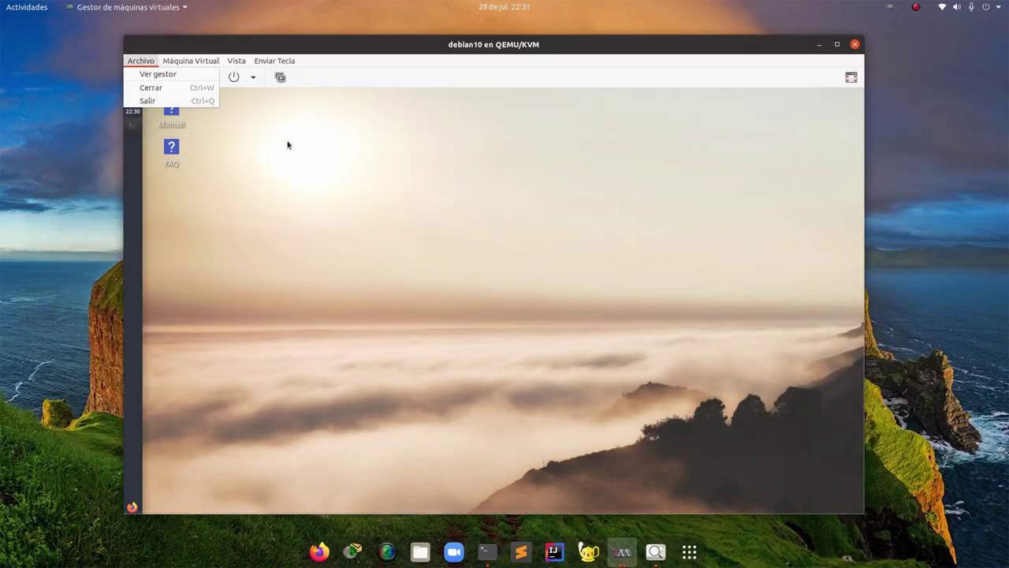
pyautogui.click(206, 108)
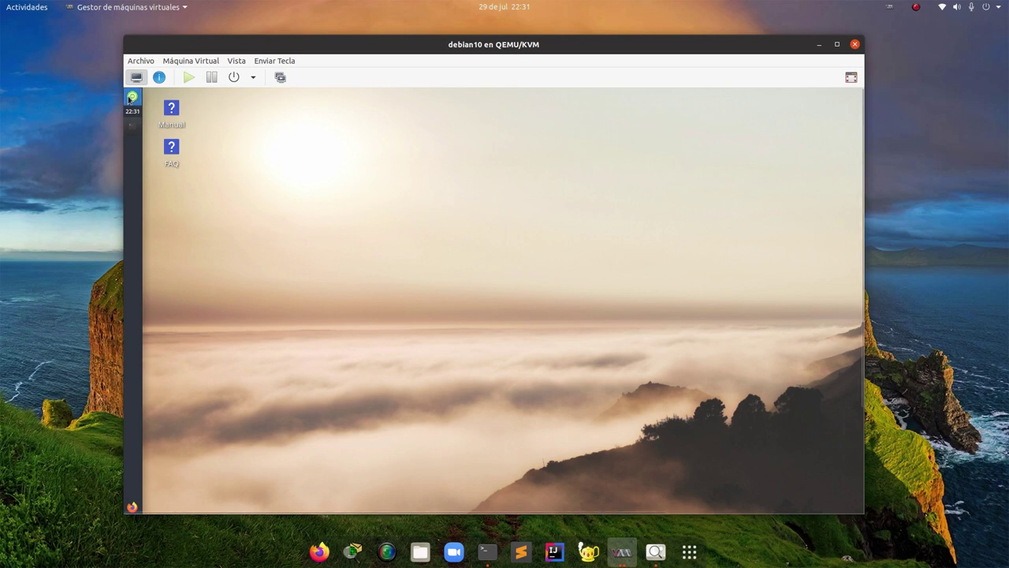
pyautogui.click(133, 97)
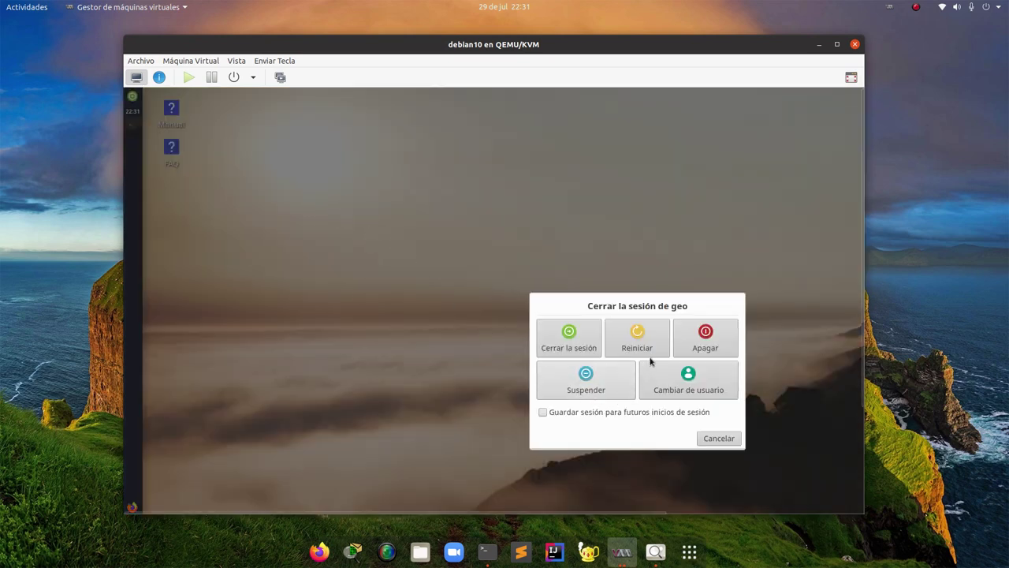
pyautogui.click(692, 347)
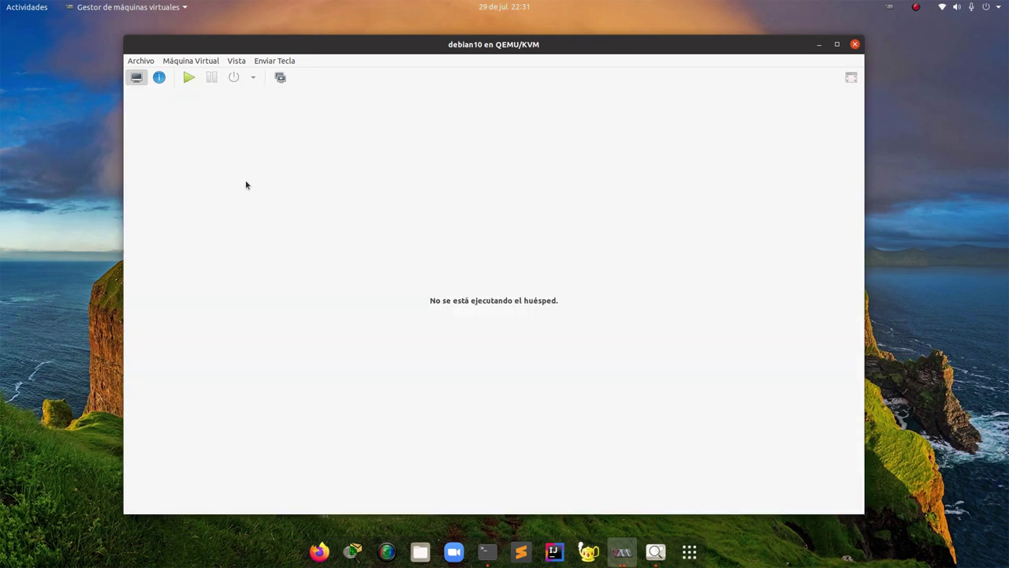
pyautogui.click(854, 44)
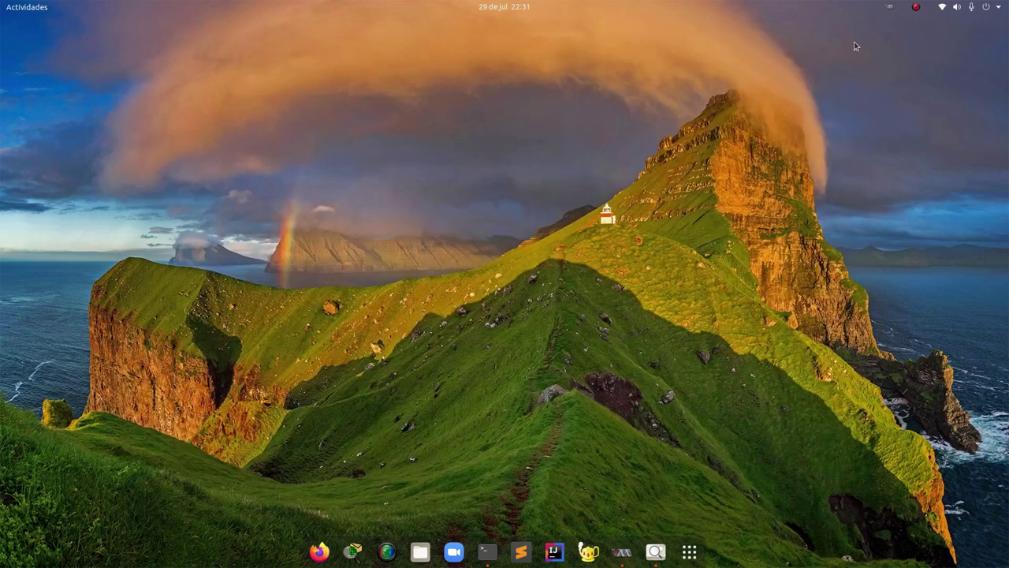
# Reopen Virtual Machine Manager, select the powered-off (Apagado) debian10 entry, and reposition the window
pyautogui.click(622, 551)
pyautogui.moveTo(658, 117); pyautogui.dragTo(332, 56)
pyautogui.click(309, 132)
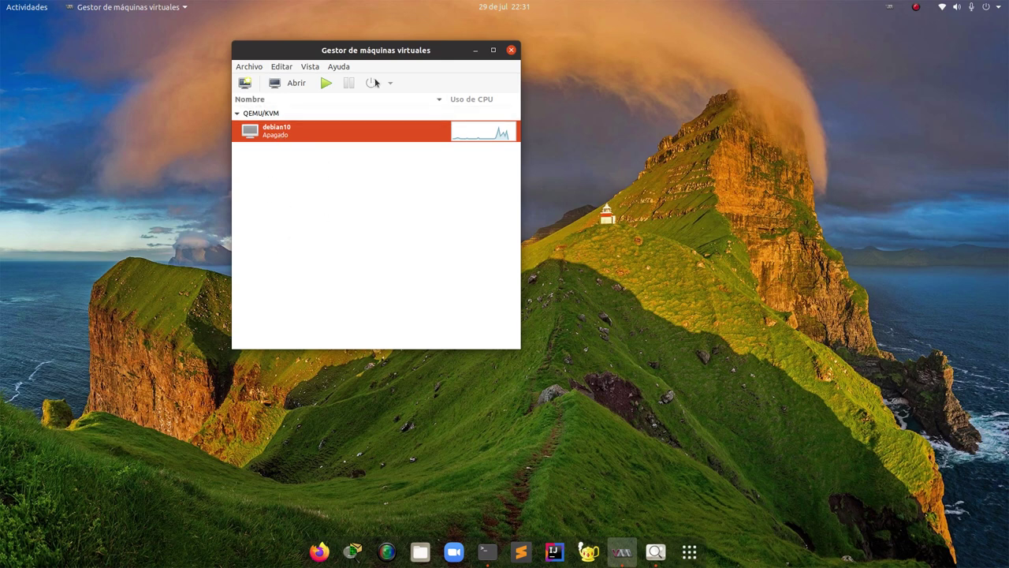
pyautogui.moveTo(383, 56); pyautogui.dragTo(468, 112)
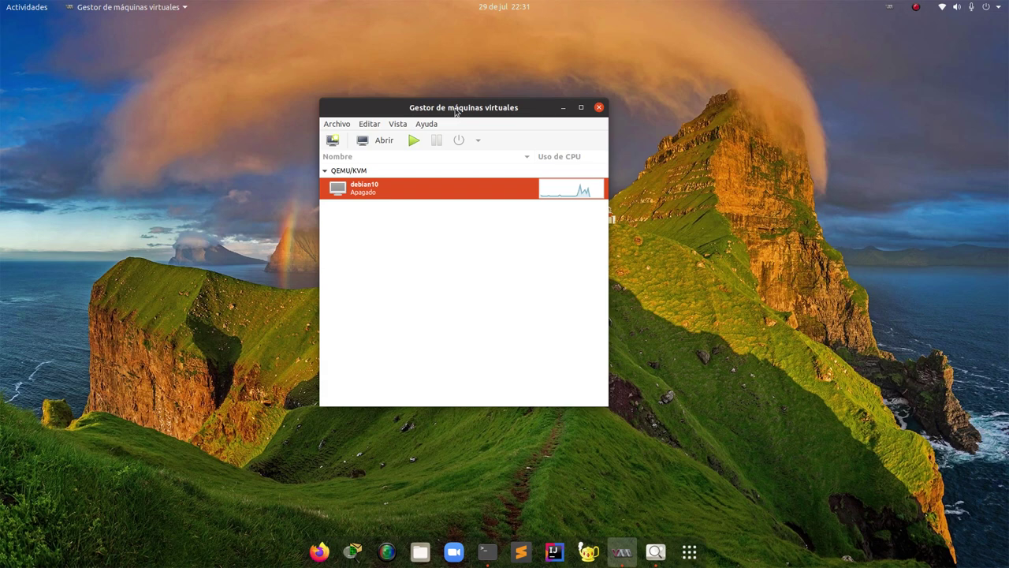
pyautogui.moveTo(487, 108); pyautogui.dragTo(447, 116)
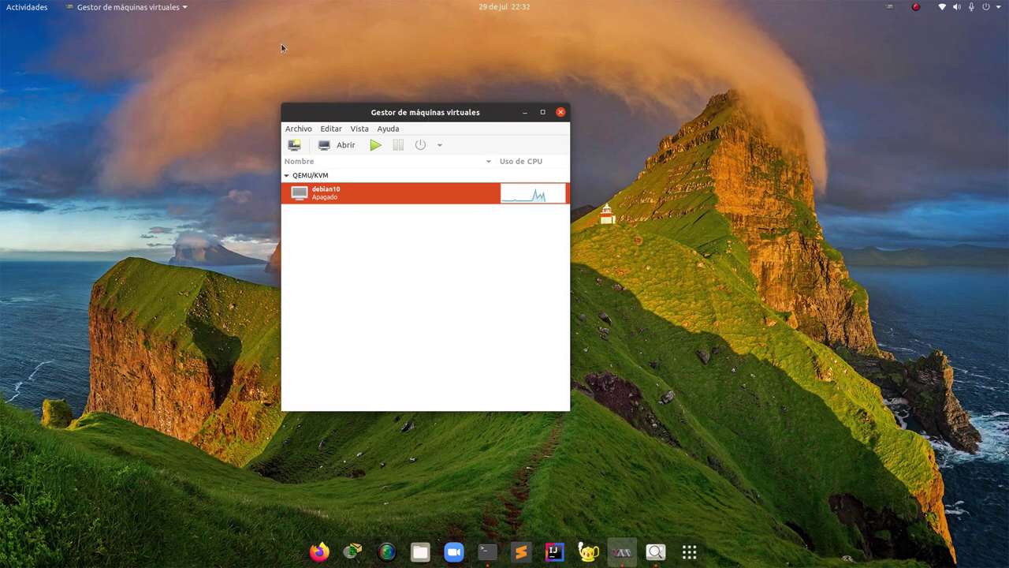
pyautogui.moveTo(422, 111); pyautogui.dragTo(473, 110)
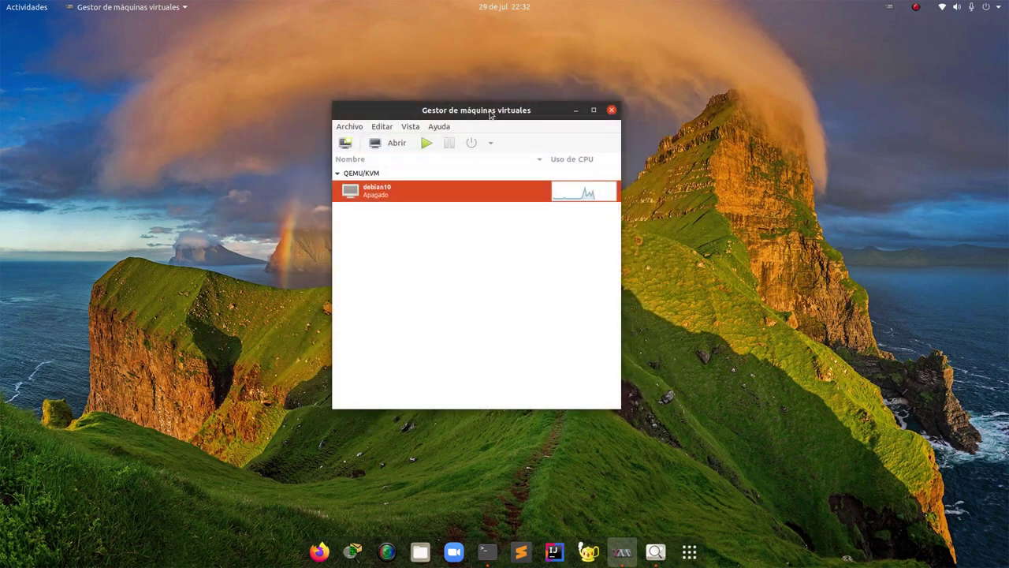